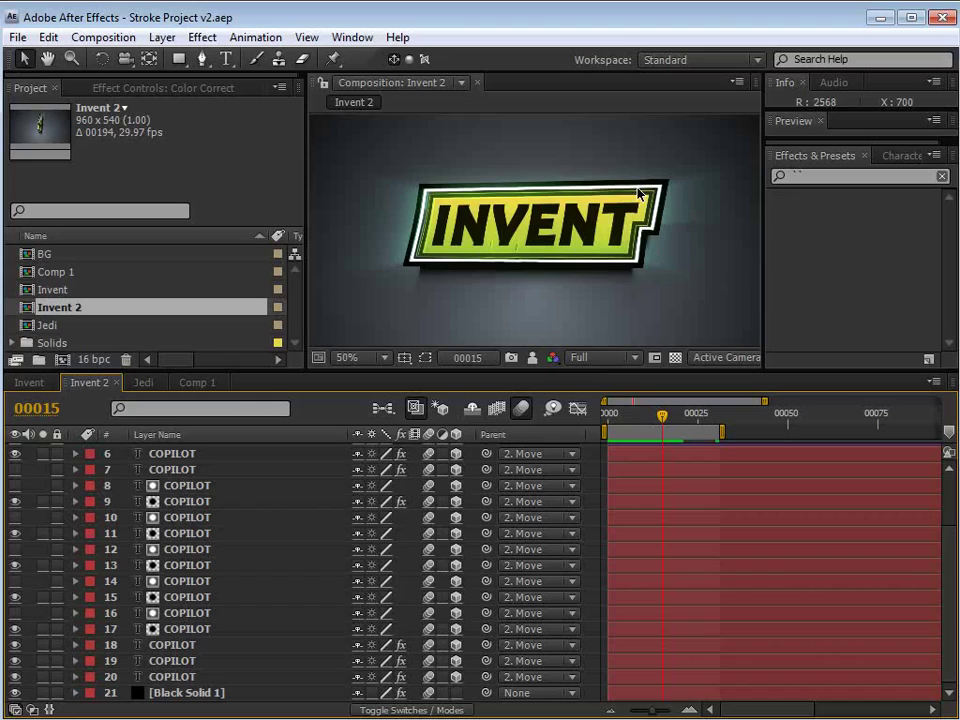
# - Examine the glowing GIZMO sign design in the Invent composition, both in full and close up
pyautogui.press('/')
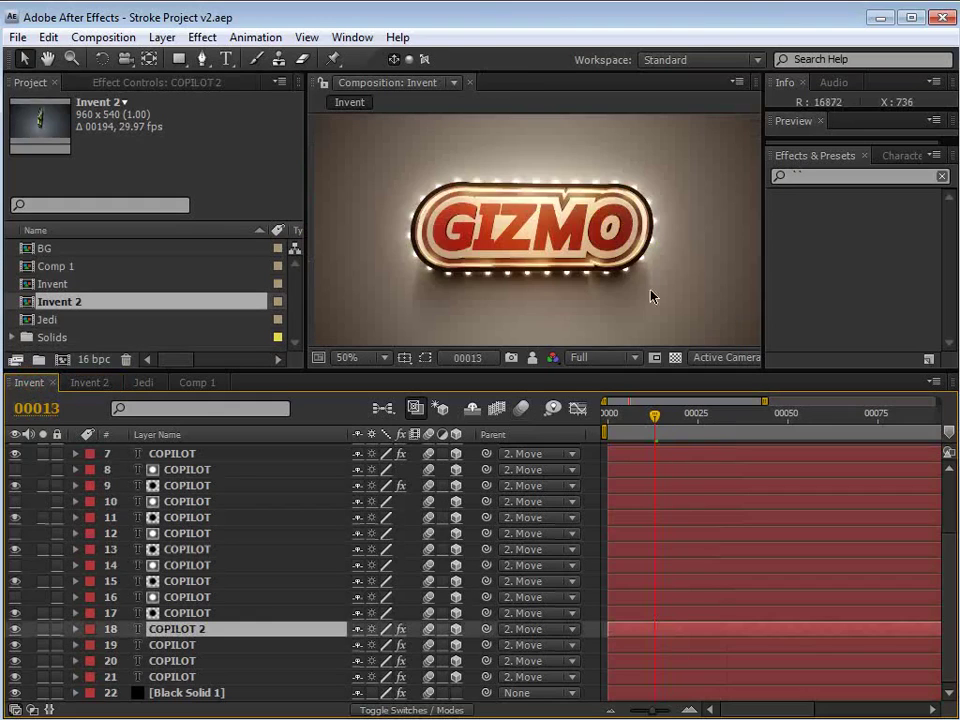
pyautogui.press('.')
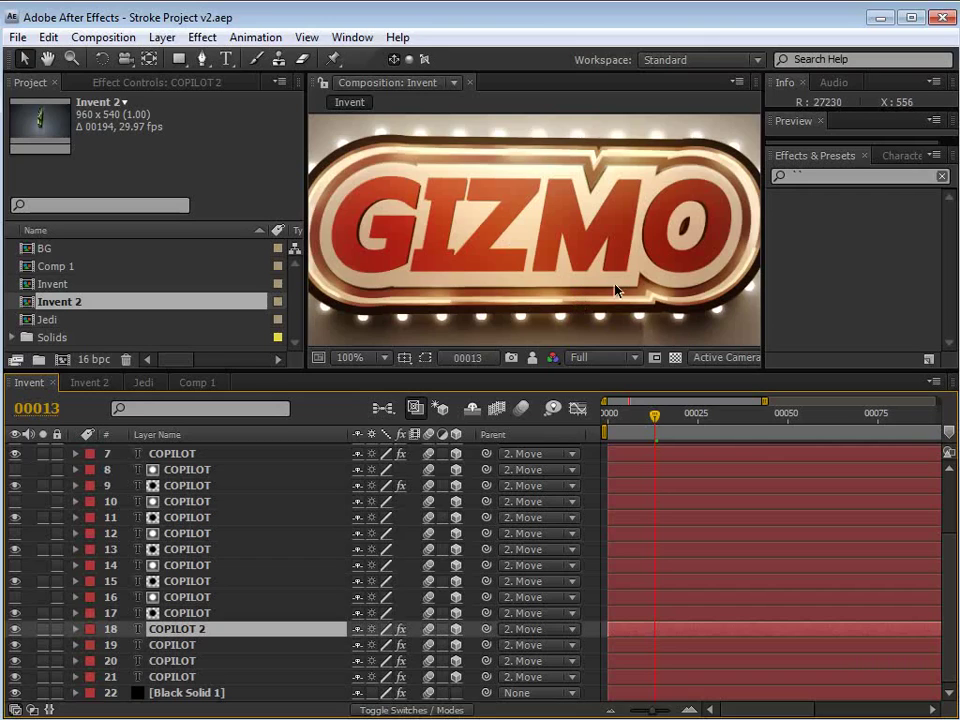
pyautogui.press(',')
pyautogui.press('.')
pyautogui.press(',')
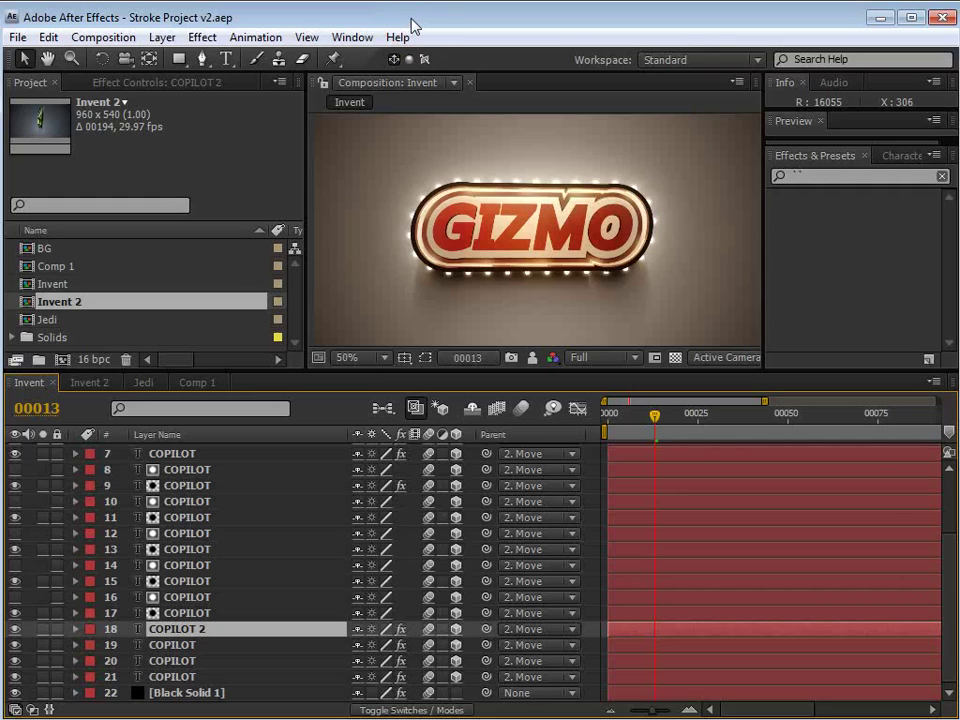
pyautogui.moveTo(292, 375); pyautogui.dragTo(292, 400)
pyautogui.click(190, 358)
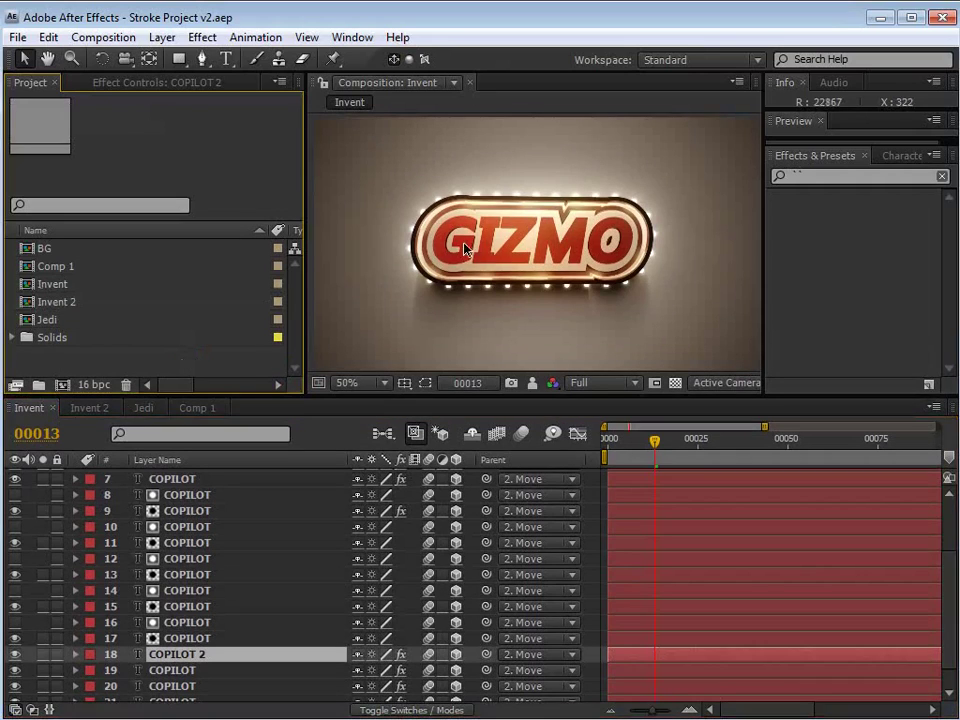
pyautogui.scroll(1, 467, 249)
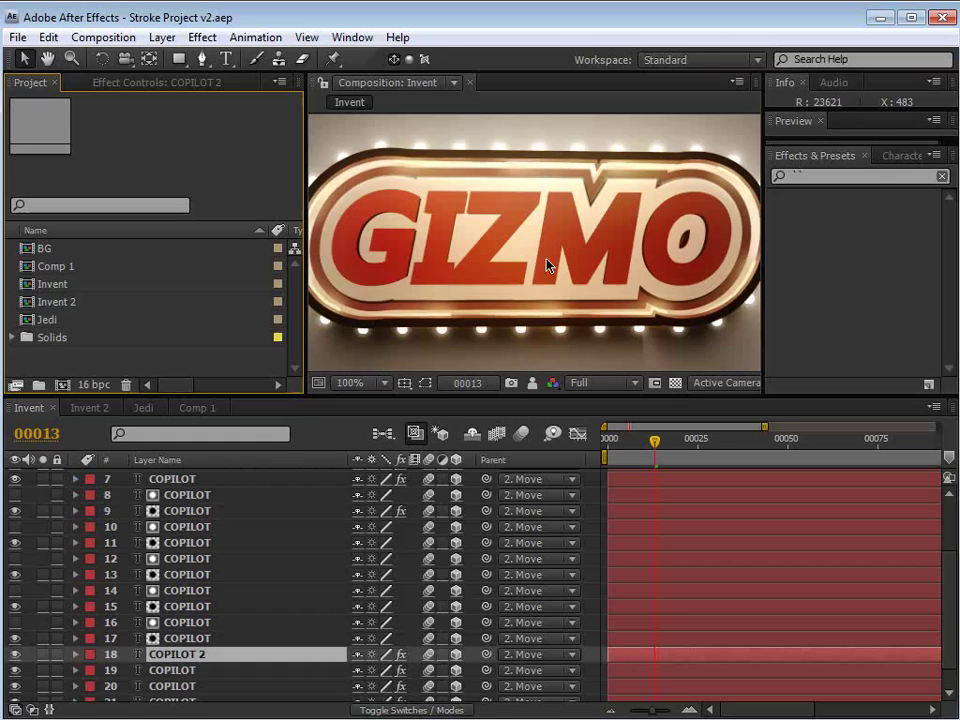
# - Switch to Firefox and read the Tron Project and Walk-Through post on the Video Copilot blog
pyautogui.hotkey('alt', 'Tab')
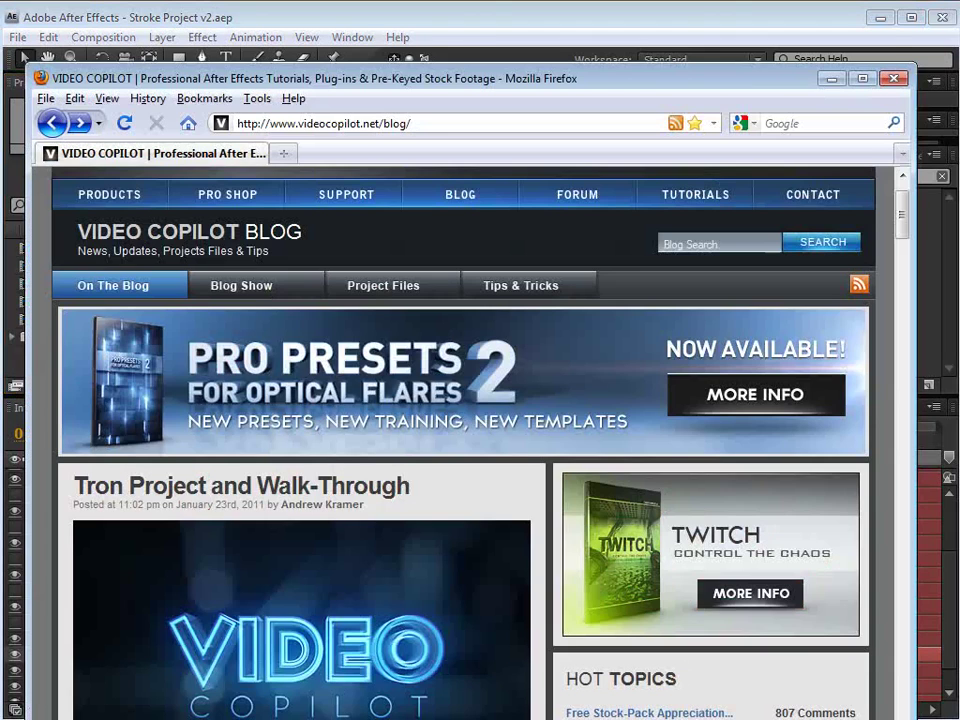
pyautogui.scroll(2, 486, 627)
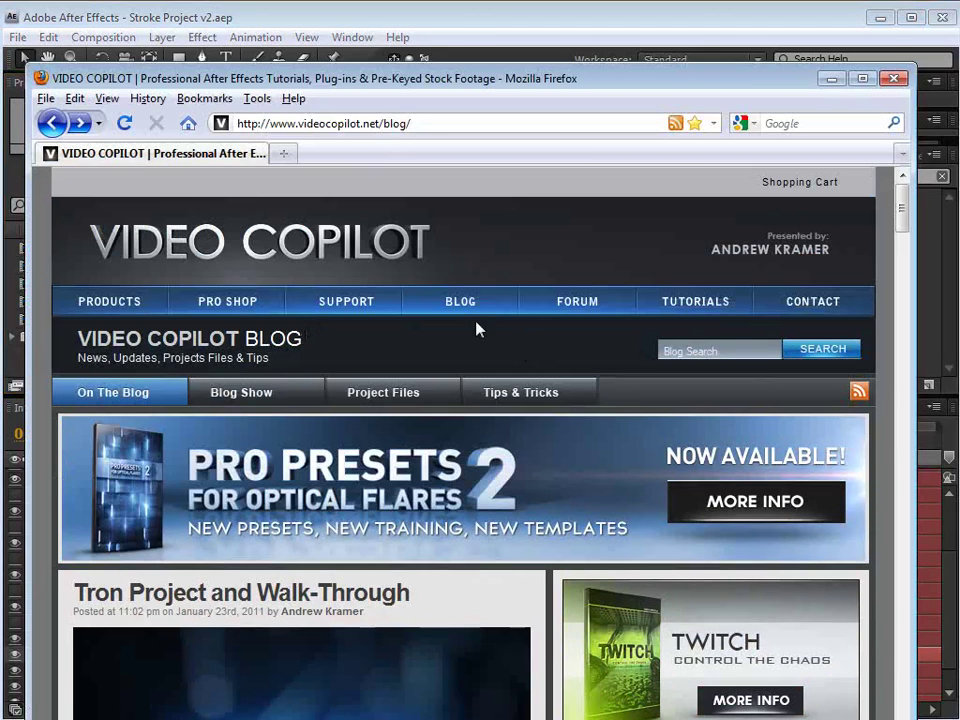
pyautogui.scroll(-2, 519, 612)
pyautogui.scroll(-2, 125, 480)
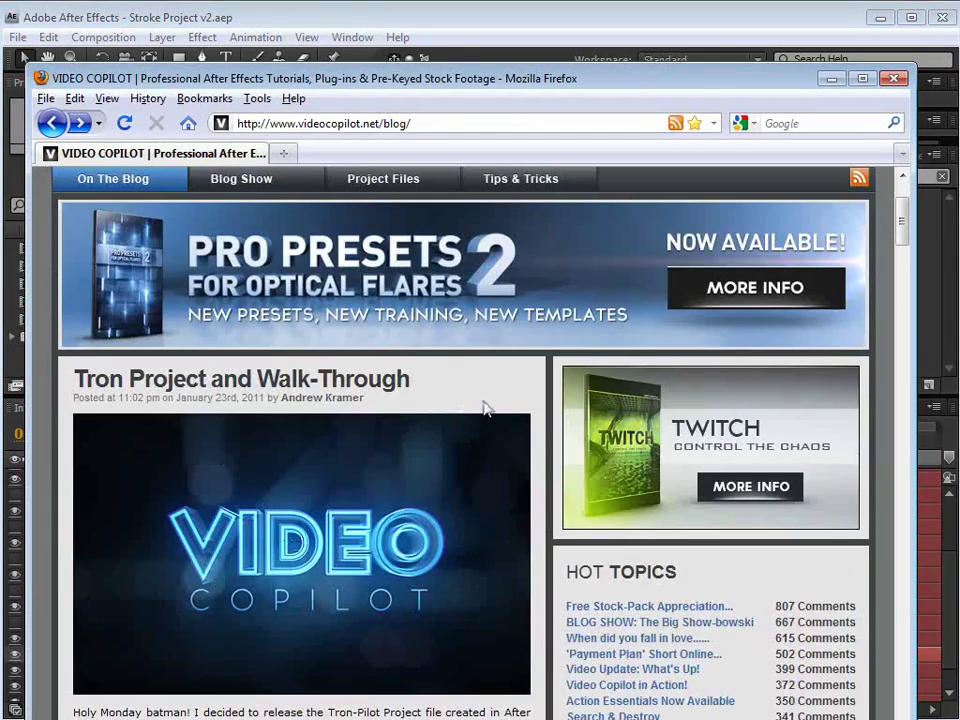
pyautogui.scroll(-2, 489, 407)
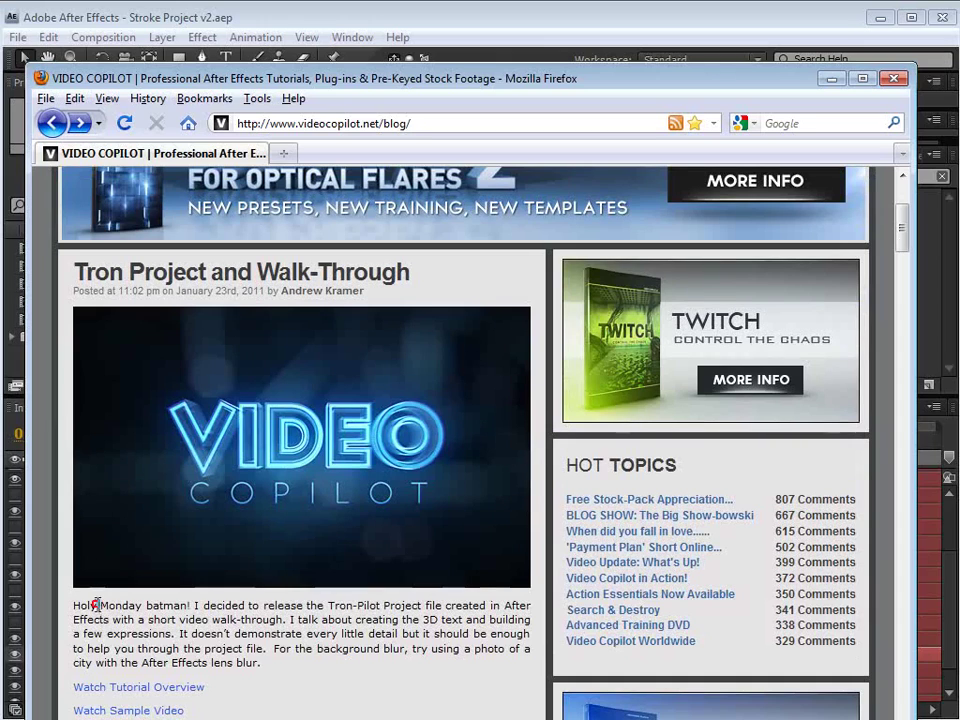
pyautogui.moveTo(102, 605); pyautogui.dragTo(285, 665)
pyautogui.click(285, 668)
pyautogui.scroll(-2, 388, 332)
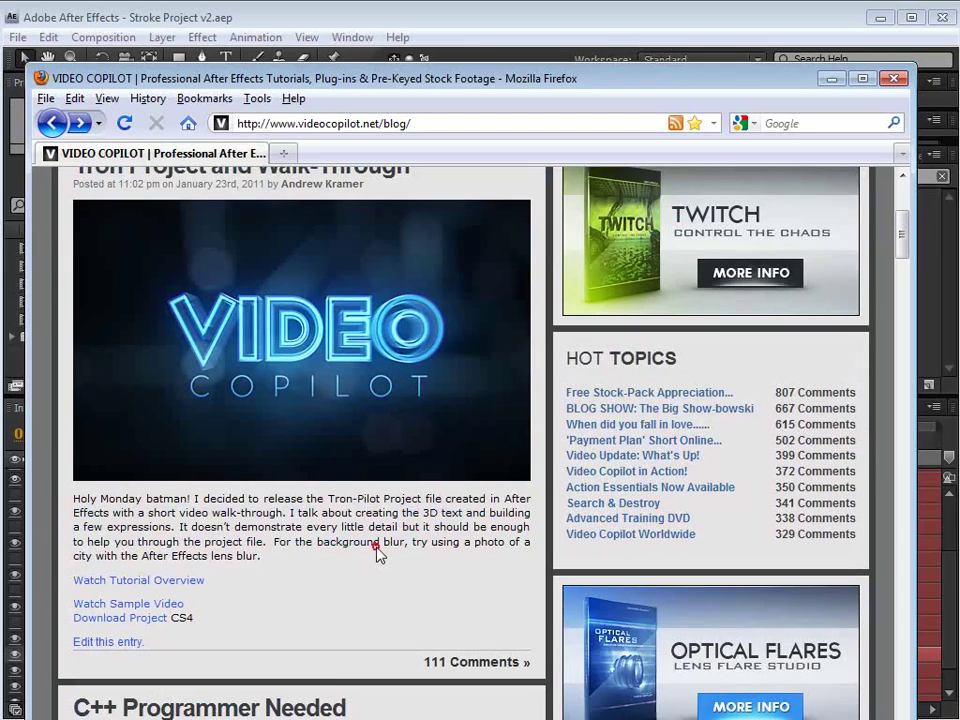
# - Switch back to After Effects and compare the sign designs in the Invent and Invent 2 compositions
pyautogui.click(426, 26)
pyautogui.scroll(-2, 557, 310)
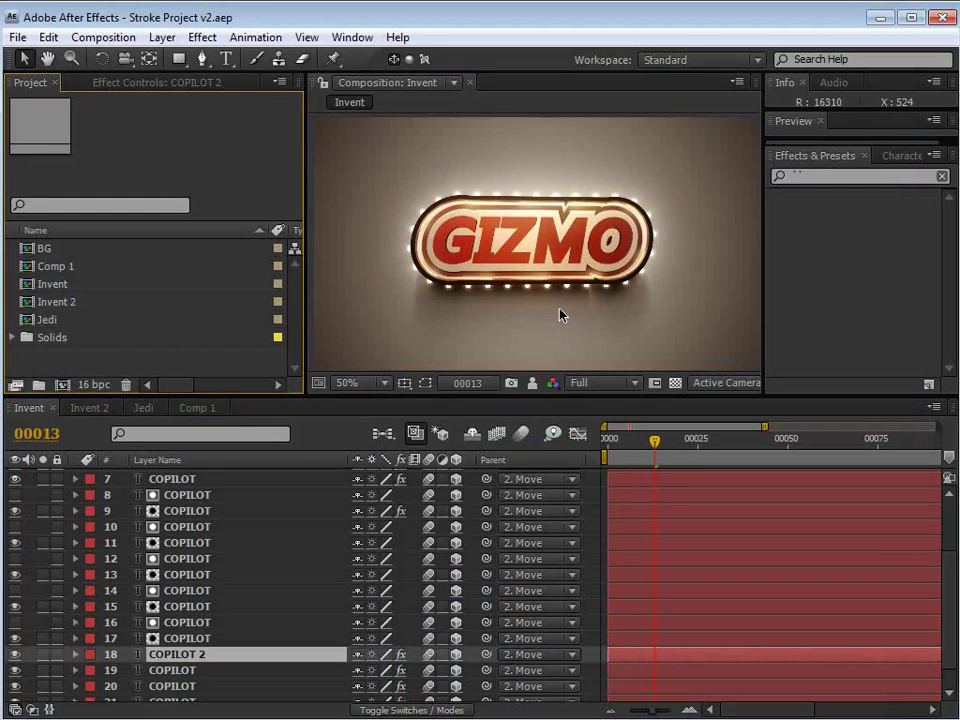
pyautogui.click(86, 408)
pyautogui.scroll(-1, 497, 284)
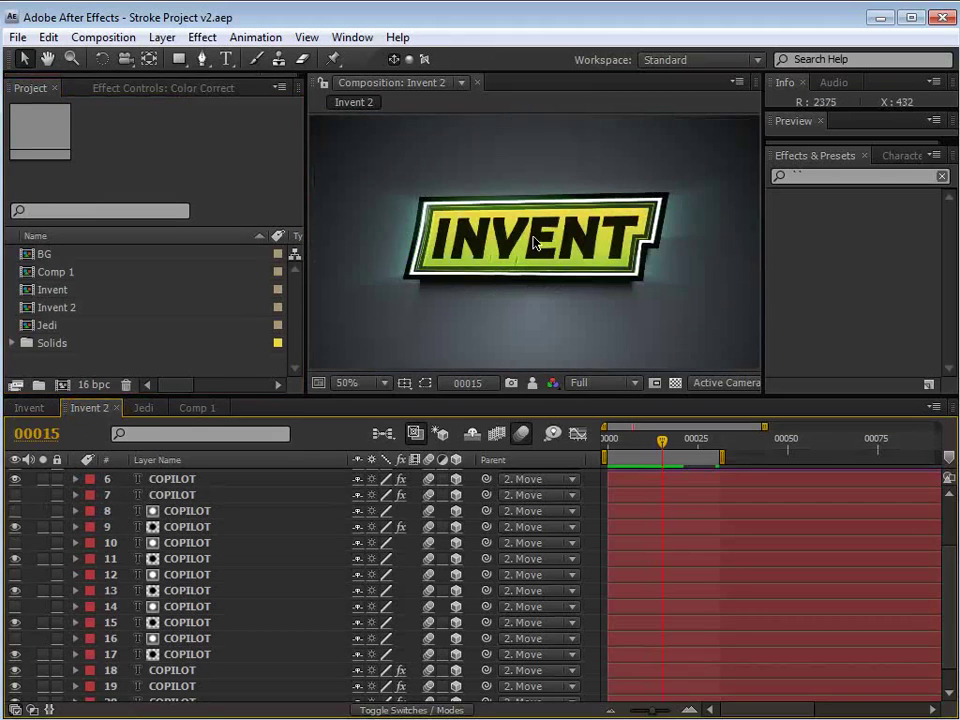
pyautogui.click(29, 408)
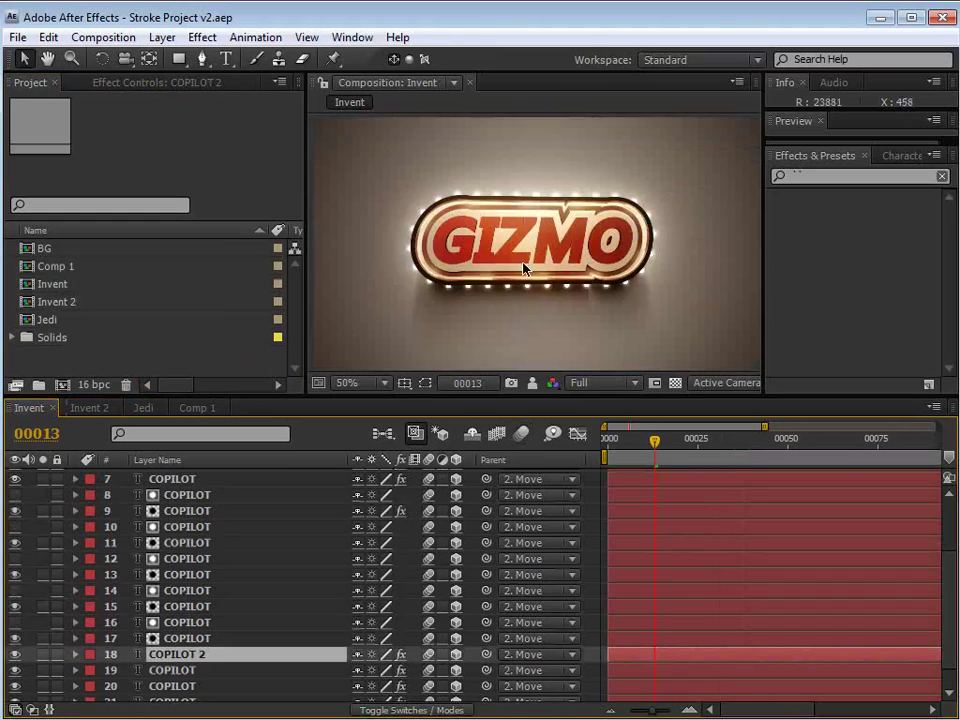
pyautogui.click(88, 408)
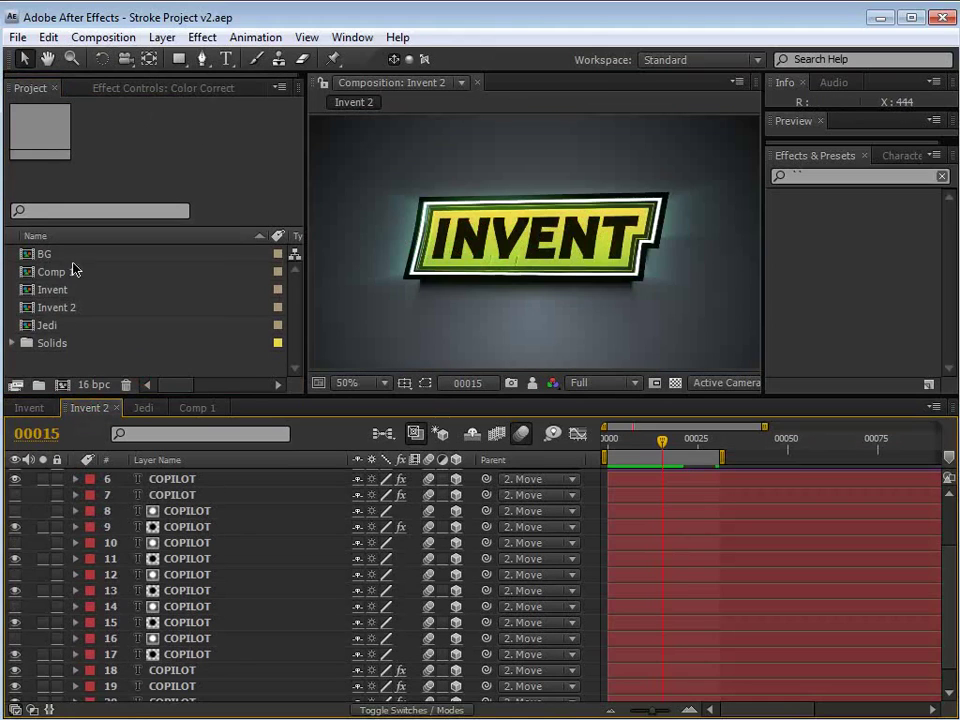
pyautogui.click(31, 409)
pyautogui.click(78, 411)
# - Create a new 960 x 540 composition with square pixels, 29.97 fps and a duration of 194 frames
pyautogui.click(103, 37)
pyautogui.click(118, 58)
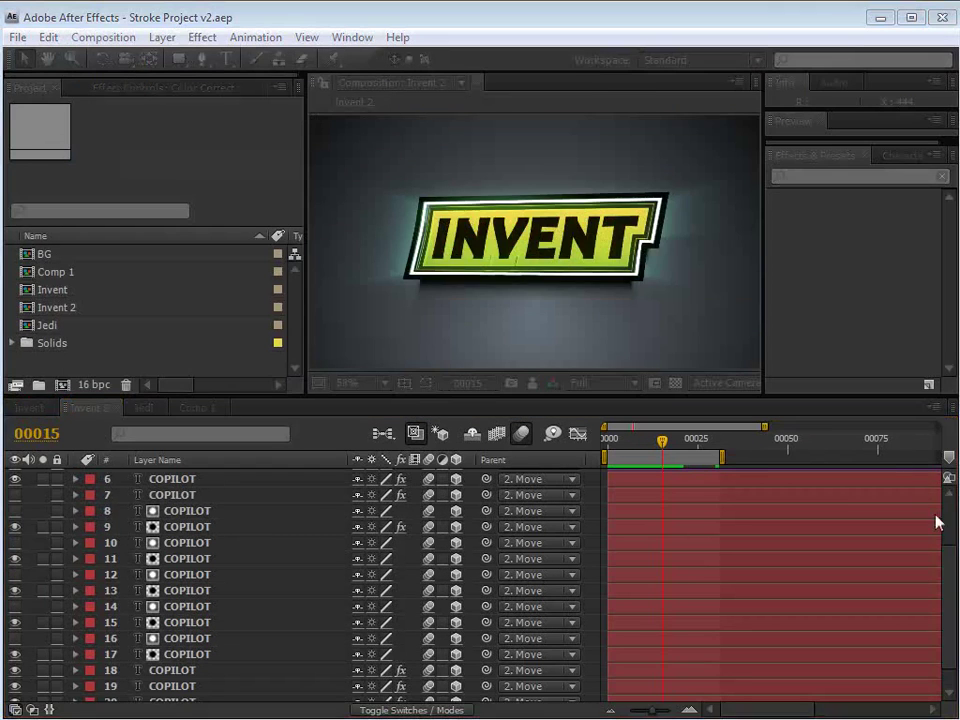
pyautogui.moveTo(495, 315); pyautogui.dragTo(331, 261)
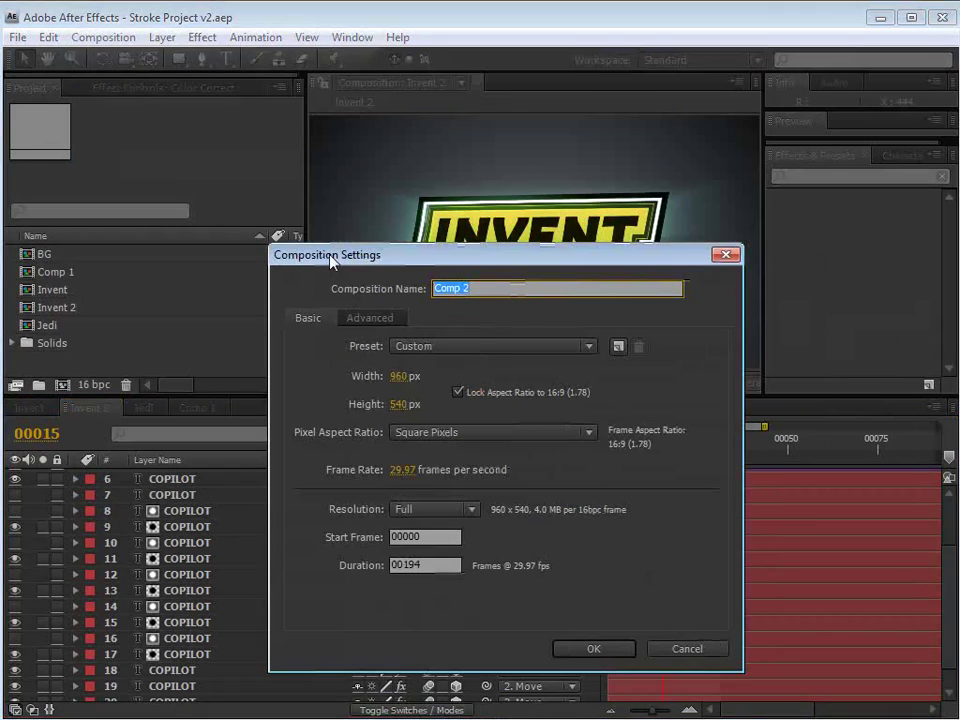
pyautogui.click(597, 649)
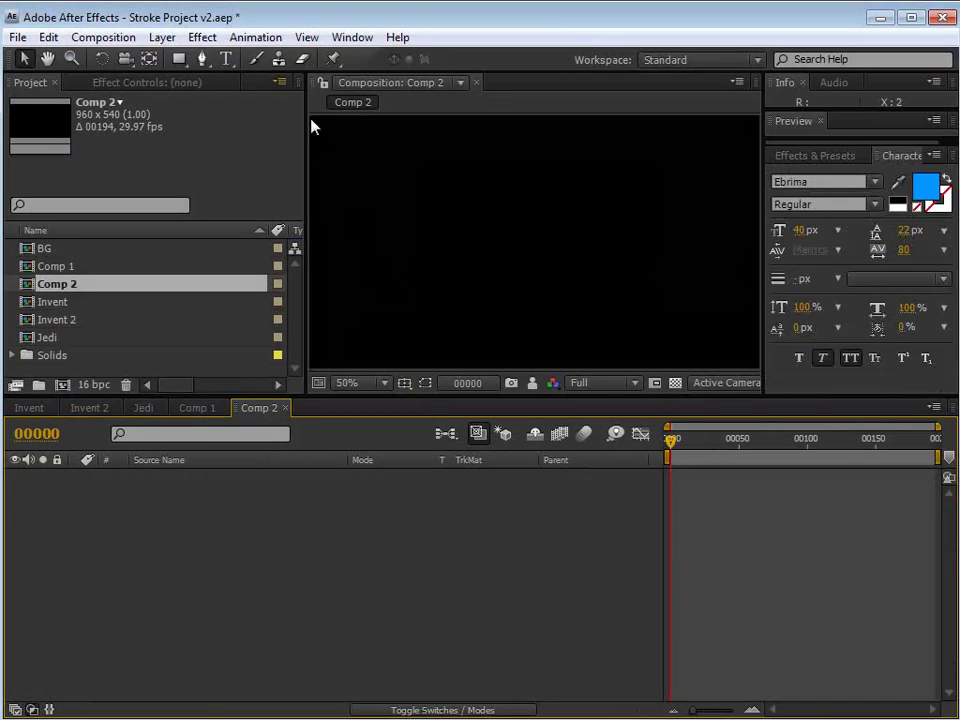
# - Add the text ROCKET near the middle of the new composition and set its font size to 71 px
pyautogui.click(228, 60)
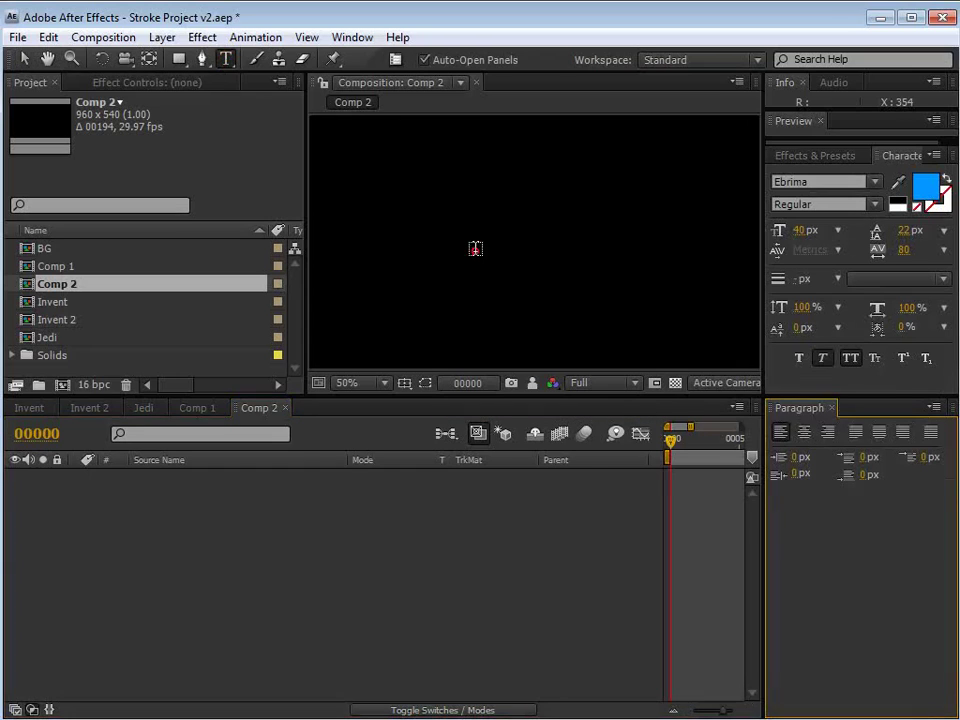
pyautogui.click(476, 250)
pyautogui.write('ROCKET')
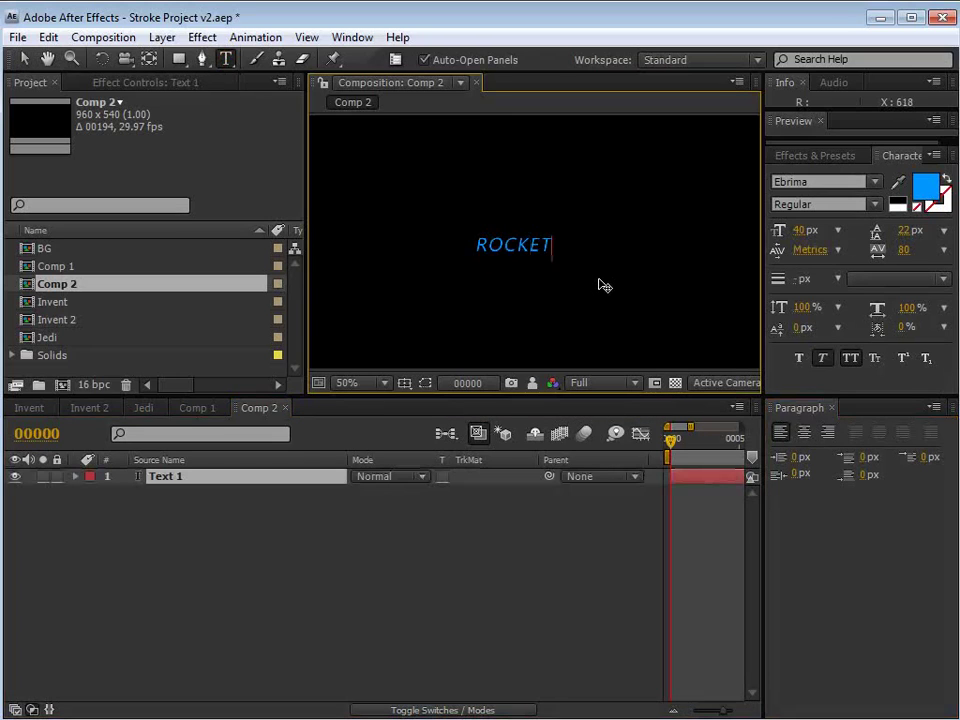
pyautogui.hotkey('ctrl', 'a')
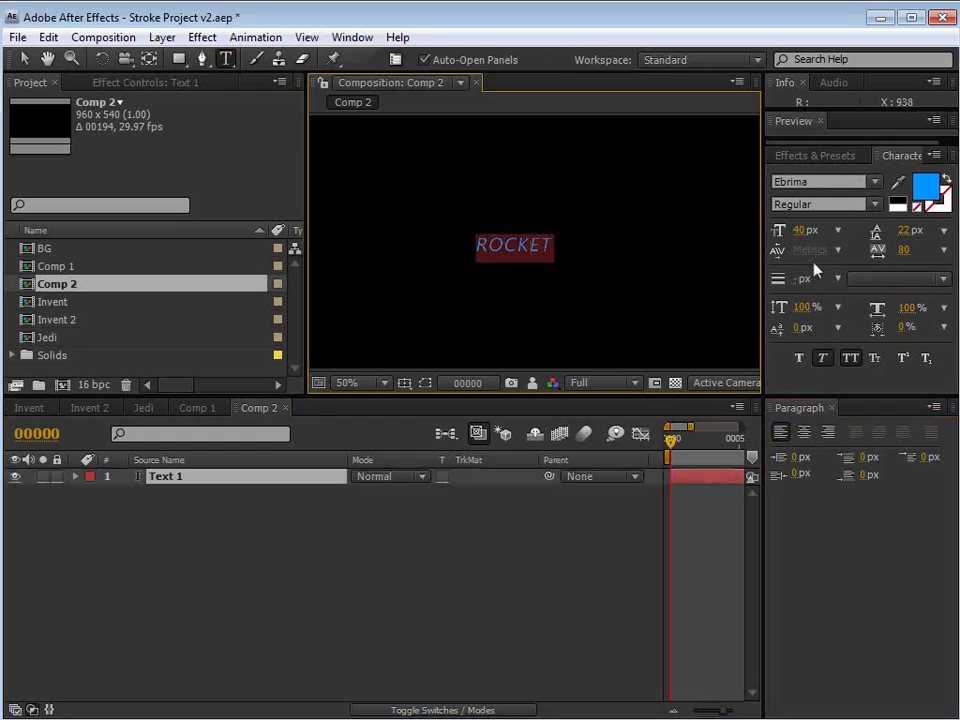
pyautogui.click(797, 229)
pyautogui.write('72')
pyautogui.press('Return')
pyautogui.click(24, 59)
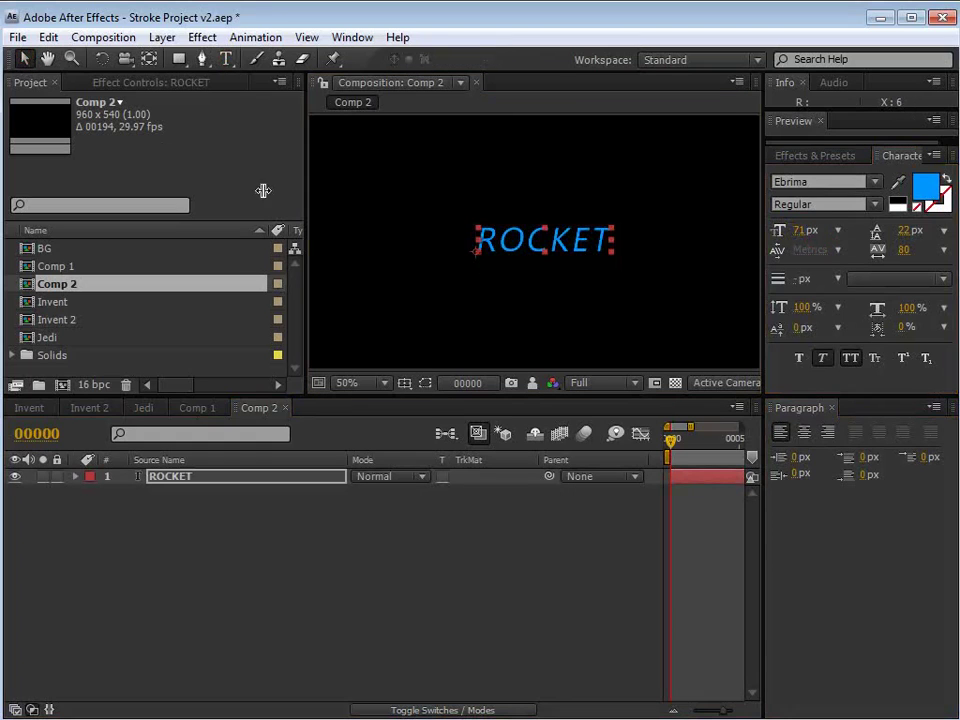
# - Enlarge the ROCKET text and centre it in the frame with the title/action safe guides, and hide the guides
pyautogui.press("'")
pyautogui.click(404, 383)
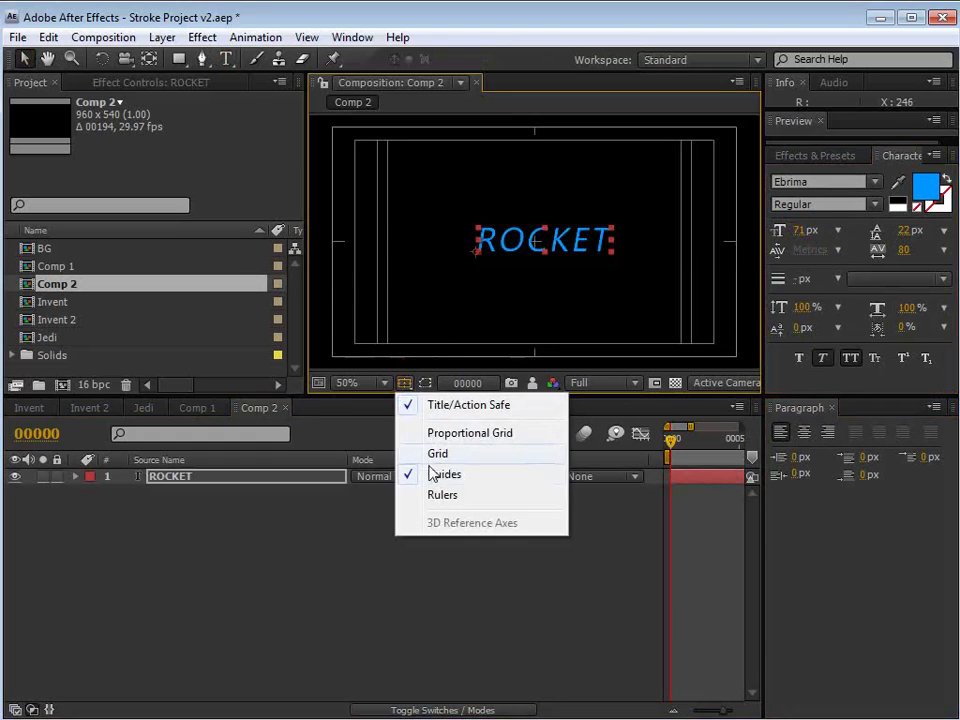
pyautogui.click(601, 229)
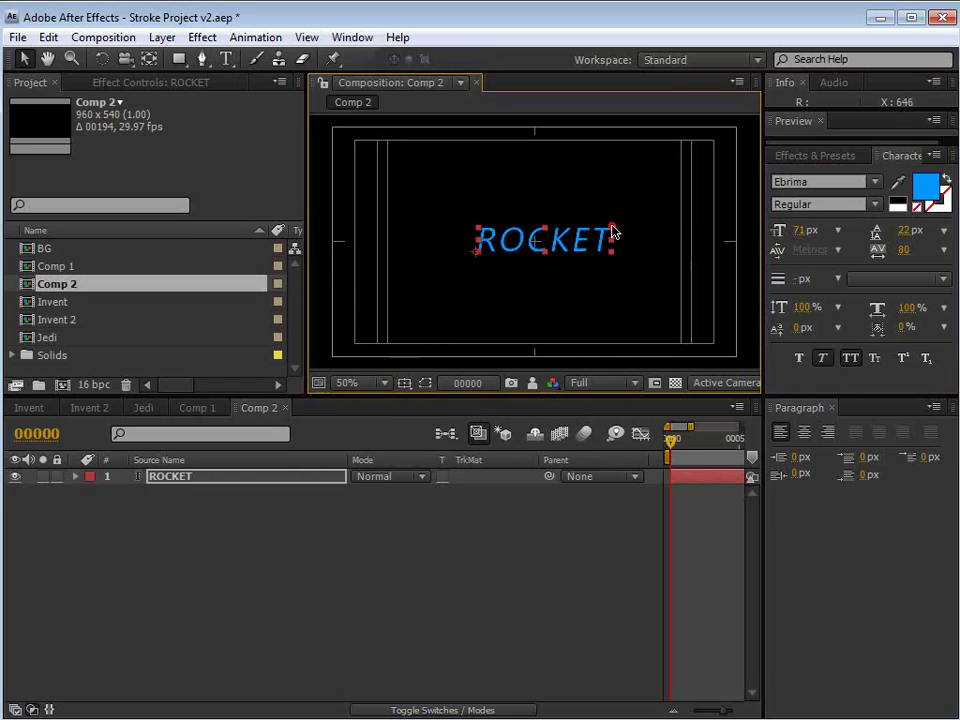
pyautogui.moveTo(612, 230); pyautogui.dragTo(584, 246)
pyautogui.click(570, 278)
pyautogui.press("'")
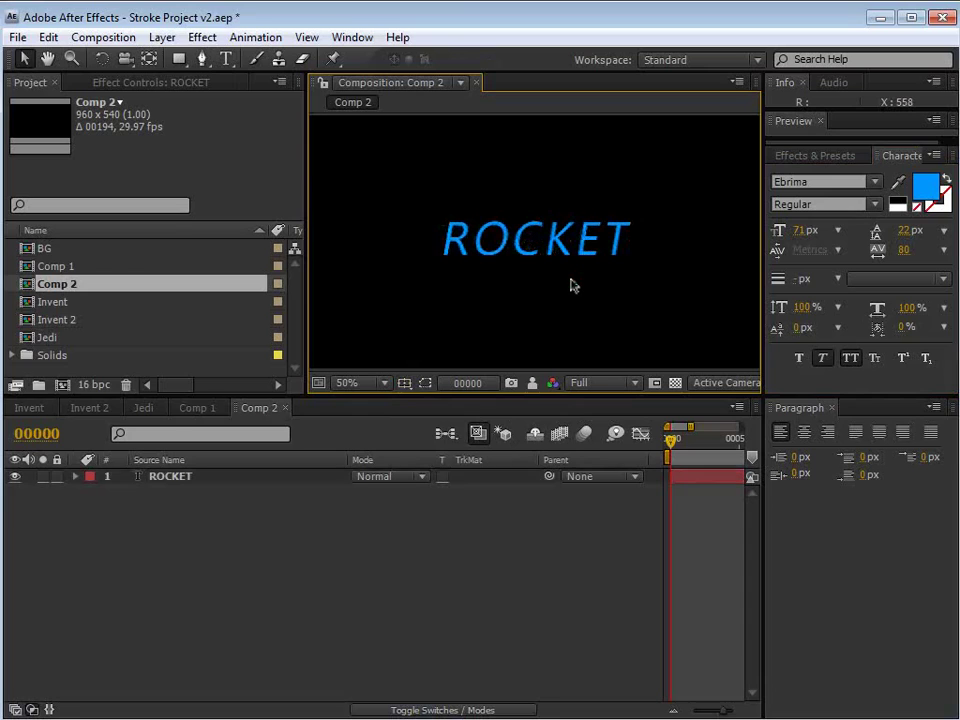
# - Examine the outlined JEDI lettering in the Jedi composition as a reference and return to Comp 2
pyautogui.click(568, 238)
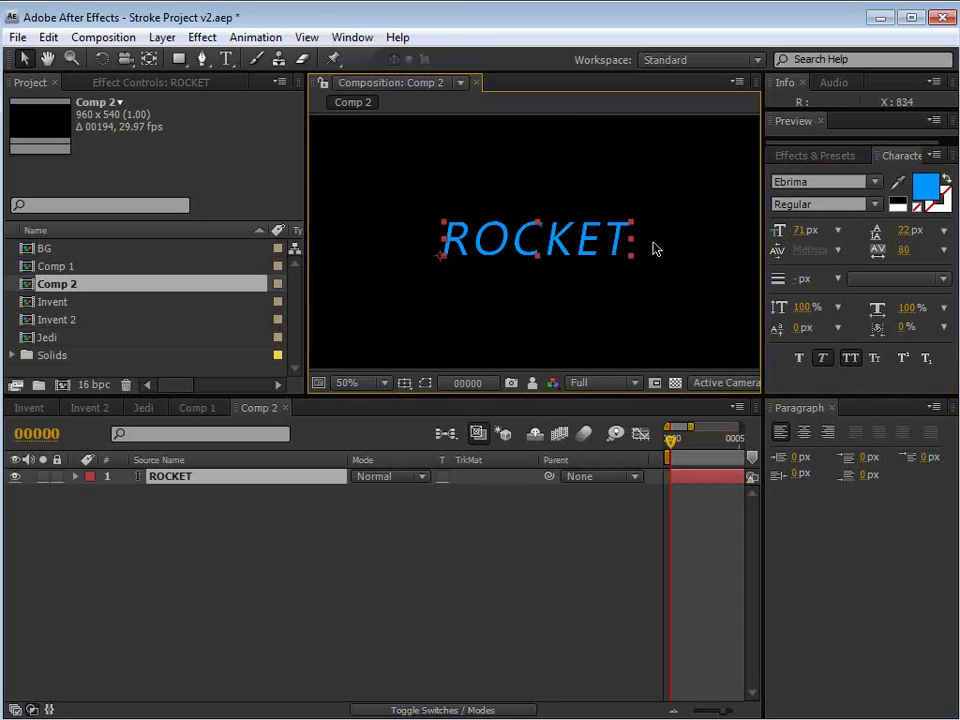
pyautogui.click(144, 408)
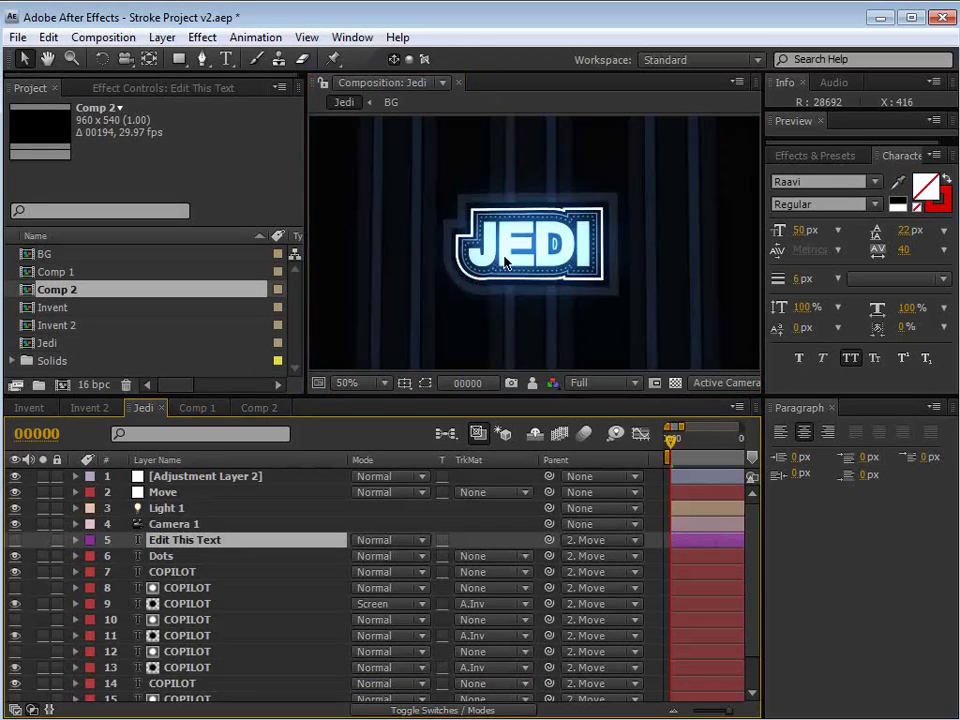
pyautogui.press('.')
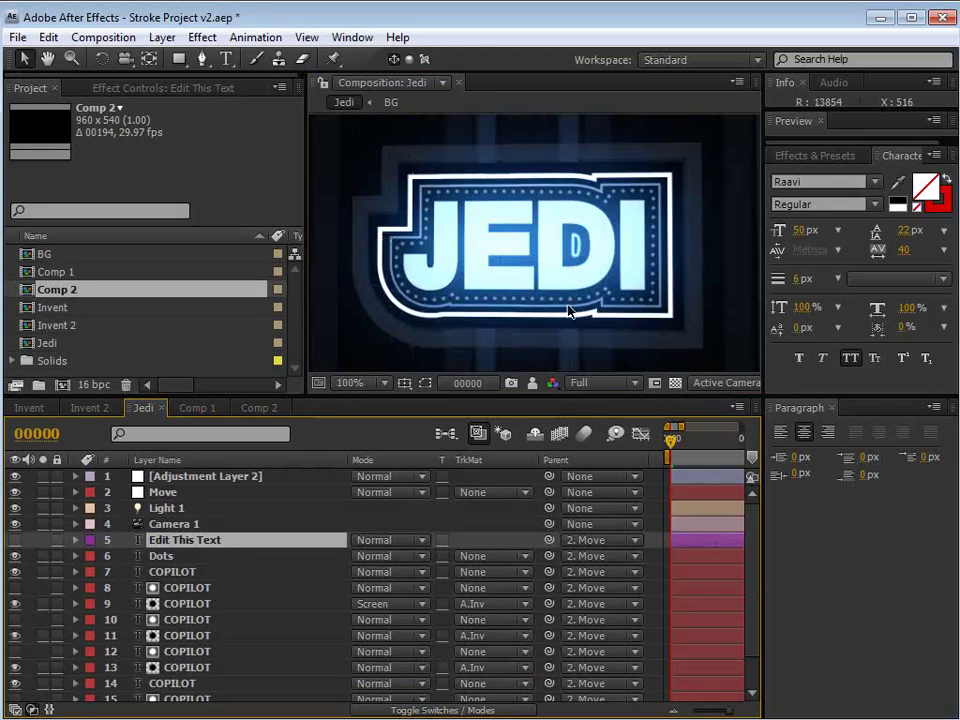
pyautogui.click(256, 408)
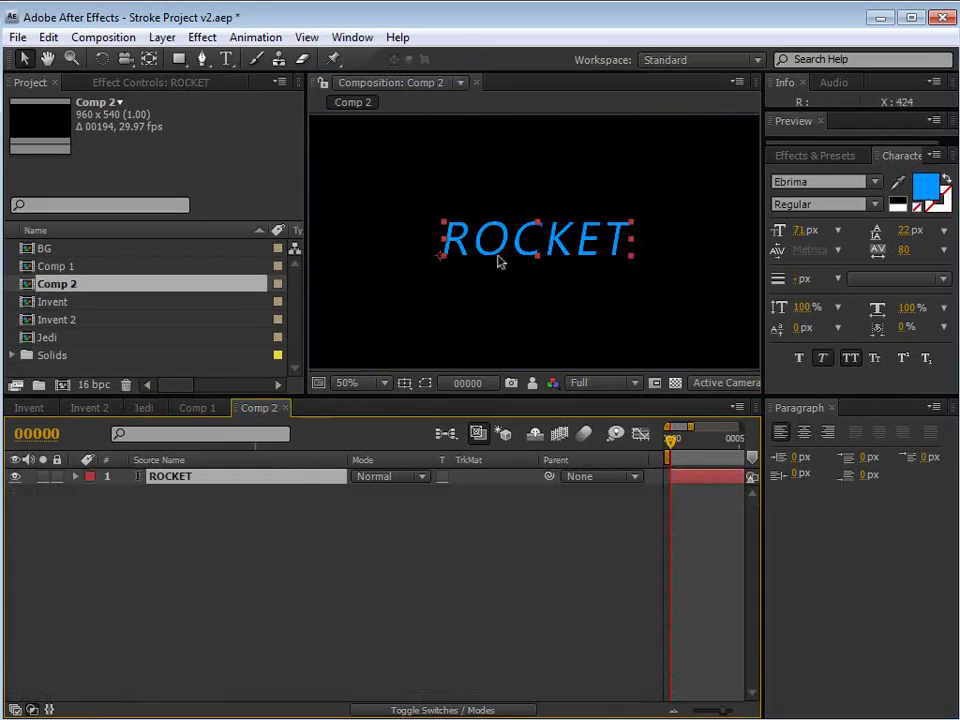
# - Close the paragraph settings and give the ROCKET text a light blue stroke in colour 1BB9ED
pyautogui.click(831, 408)
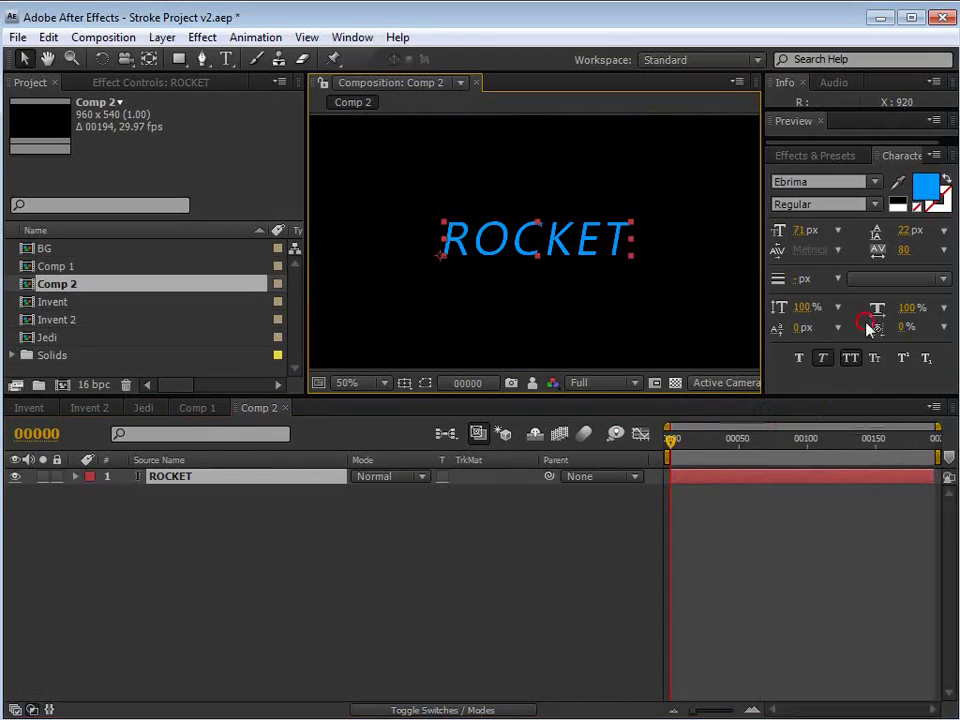
pyautogui.click(936, 200)
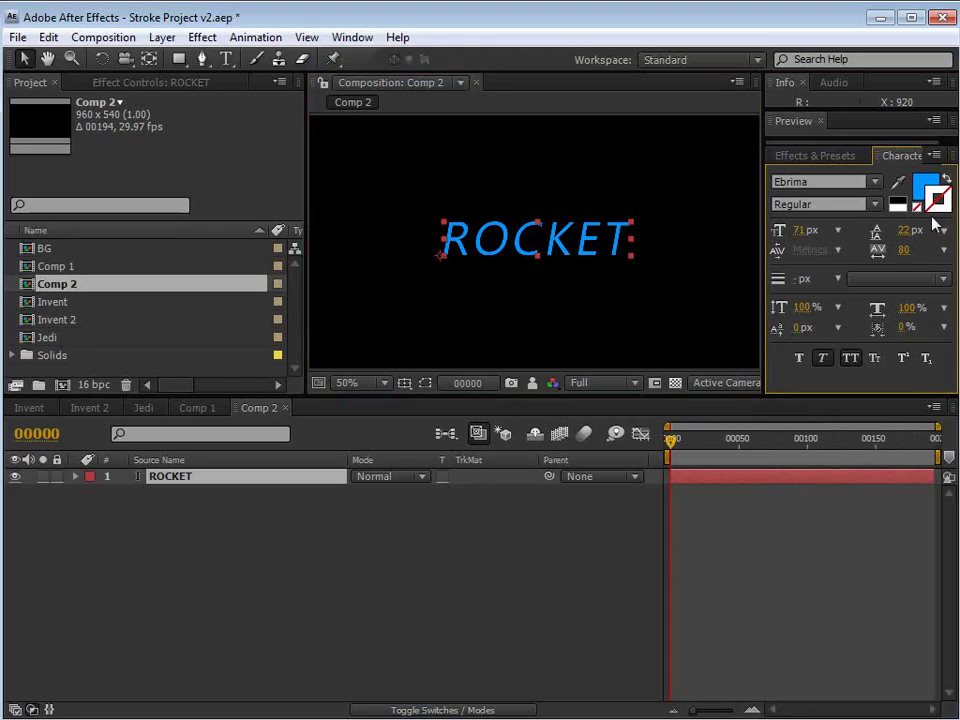
pyautogui.click(936, 200)
pyautogui.click(673, 380)
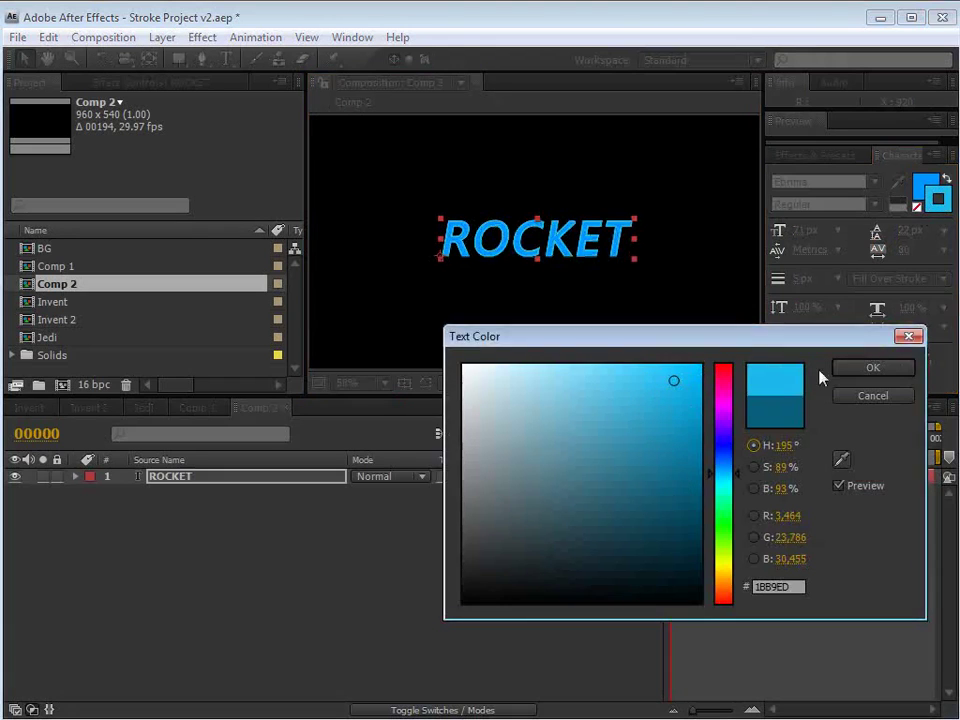
pyautogui.click(857, 368)
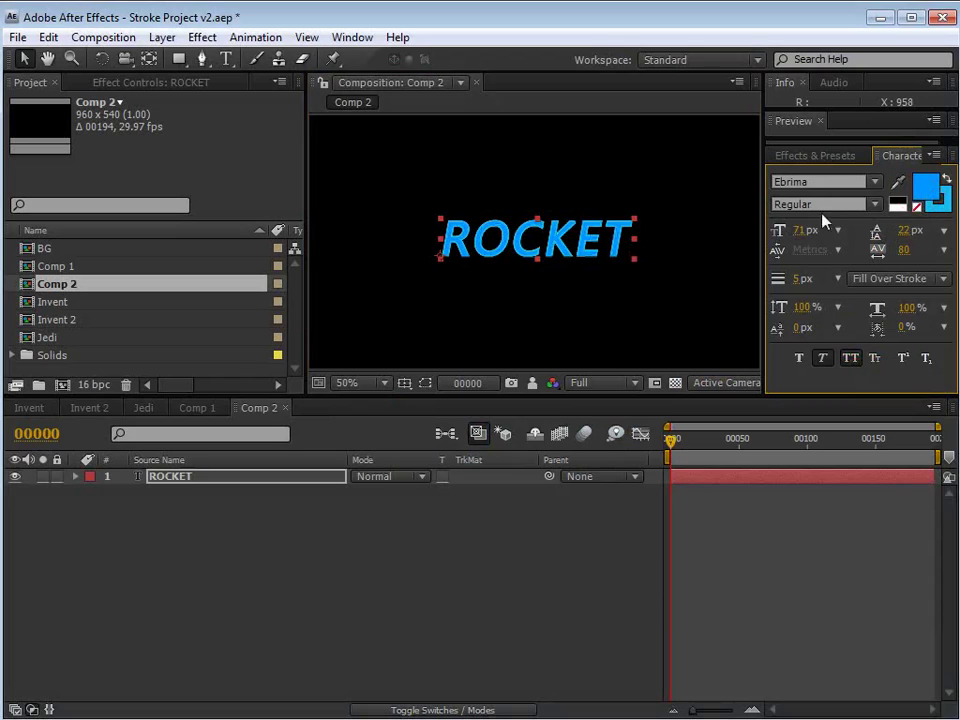
# - Remove the fill from the ROCKET text and set its stroke width to 8 px
pyautogui.click(917, 206)
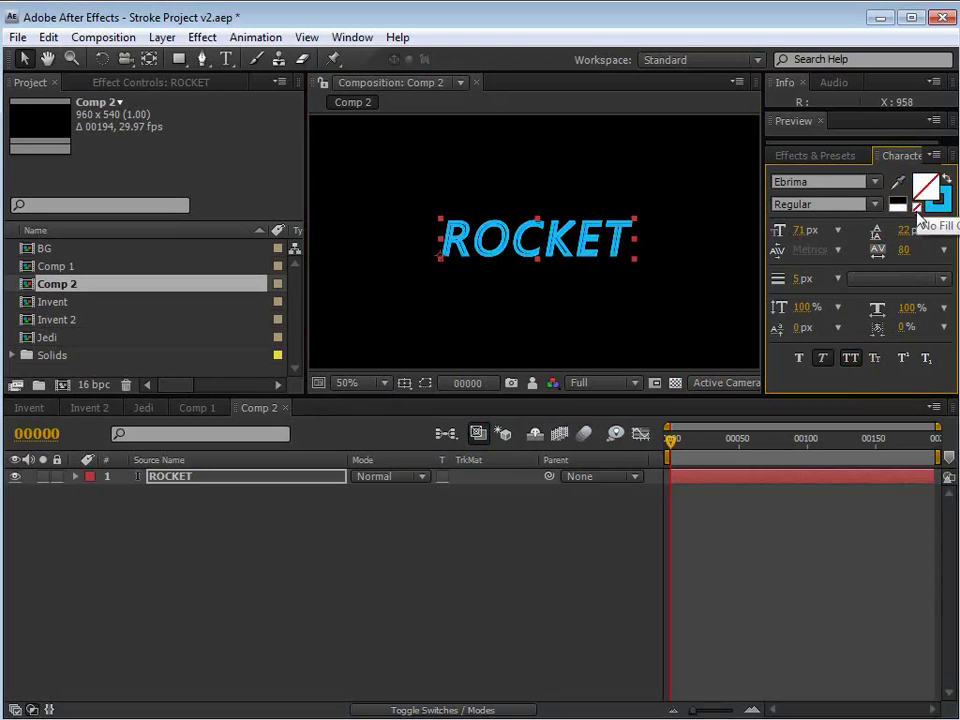
pyautogui.click(798, 281)
pyautogui.moveTo(798, 284); pyautogui.dragTo(807, 283)
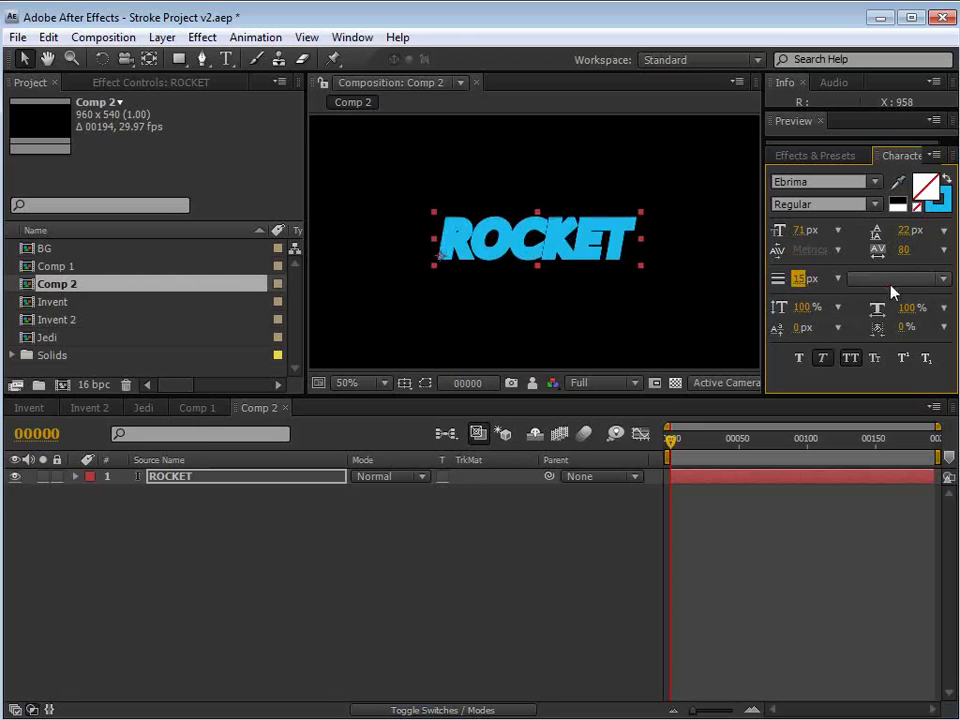
pyautogui.click(893, 284)
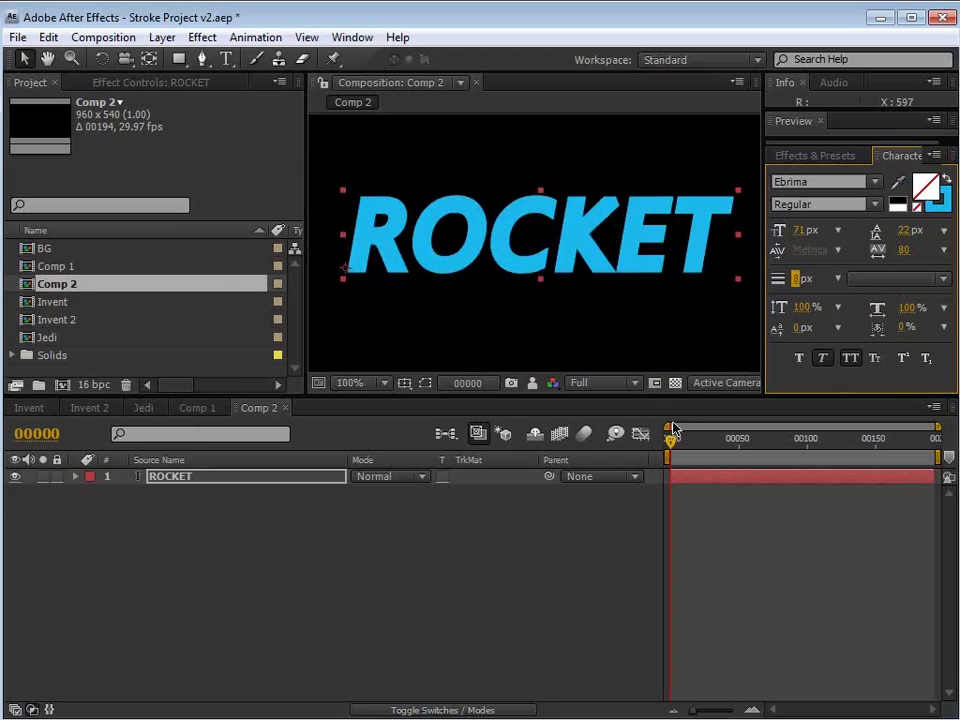
# - Reduce the ROCKET text's stroke width to 7 px
pyautogui.click(681, 302)
pyautogui.click(636, 249)
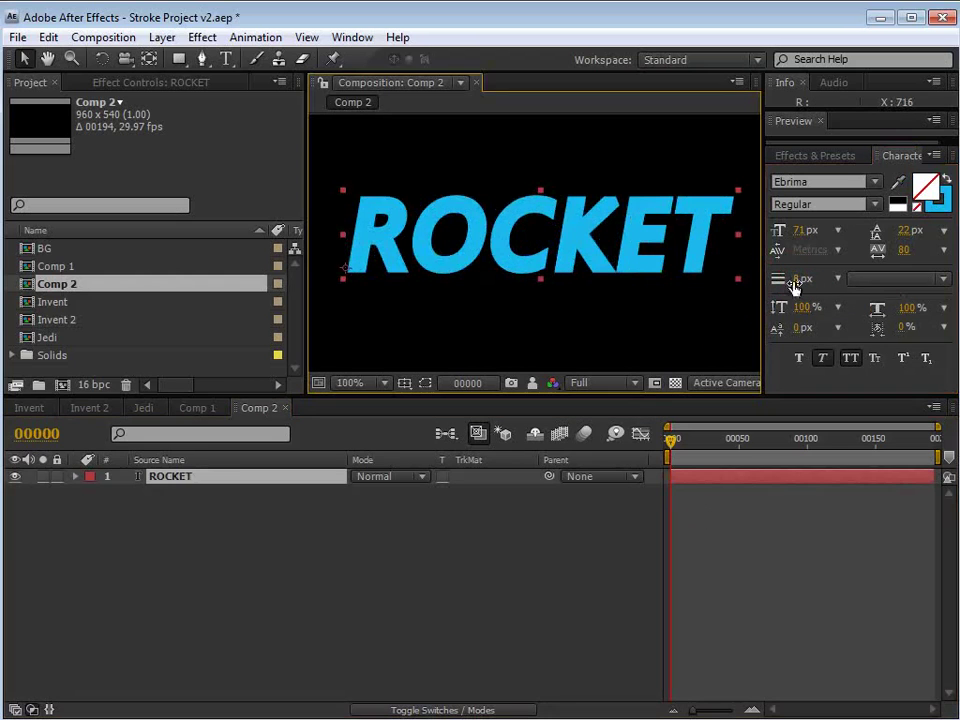
pyautogui.moveTo(795, 281); pyautogui.dragTo(799, 280)
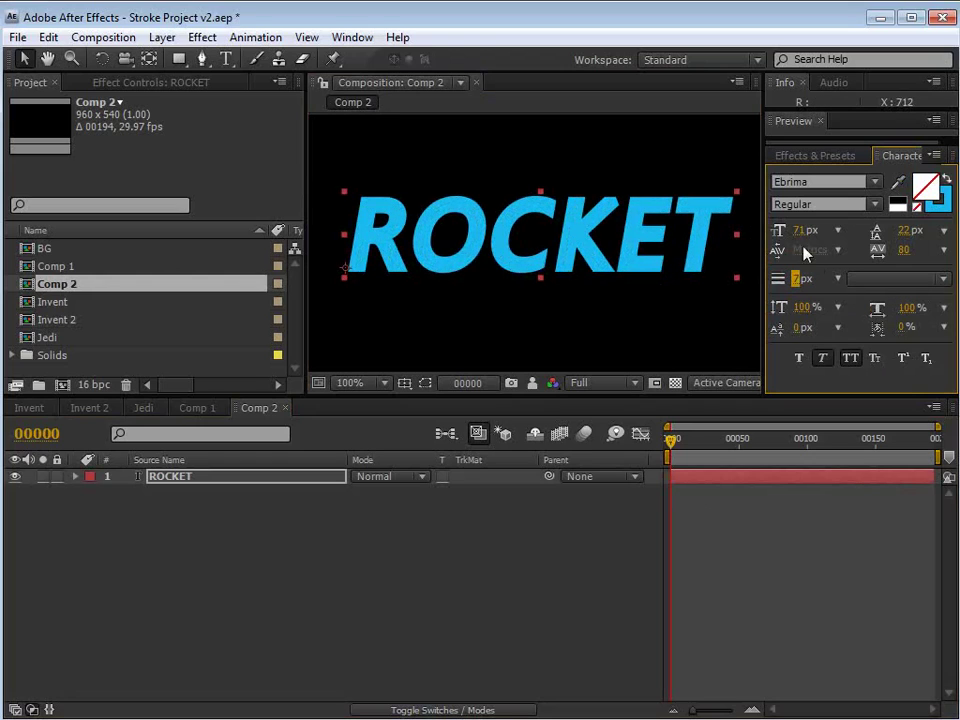
# - Duplicate the ROCKET text layer and set the copy's stroke width to 16 px
pyautogui.press(',')
pyautogui.press(',')
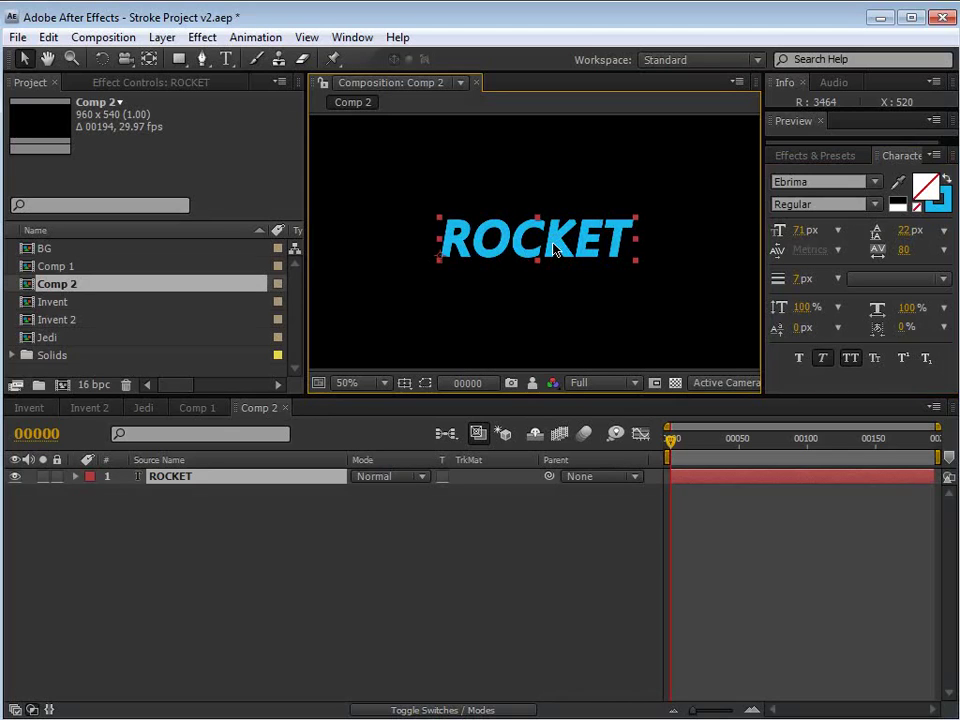
pyautogui.hotkey('ctrl', 'd')
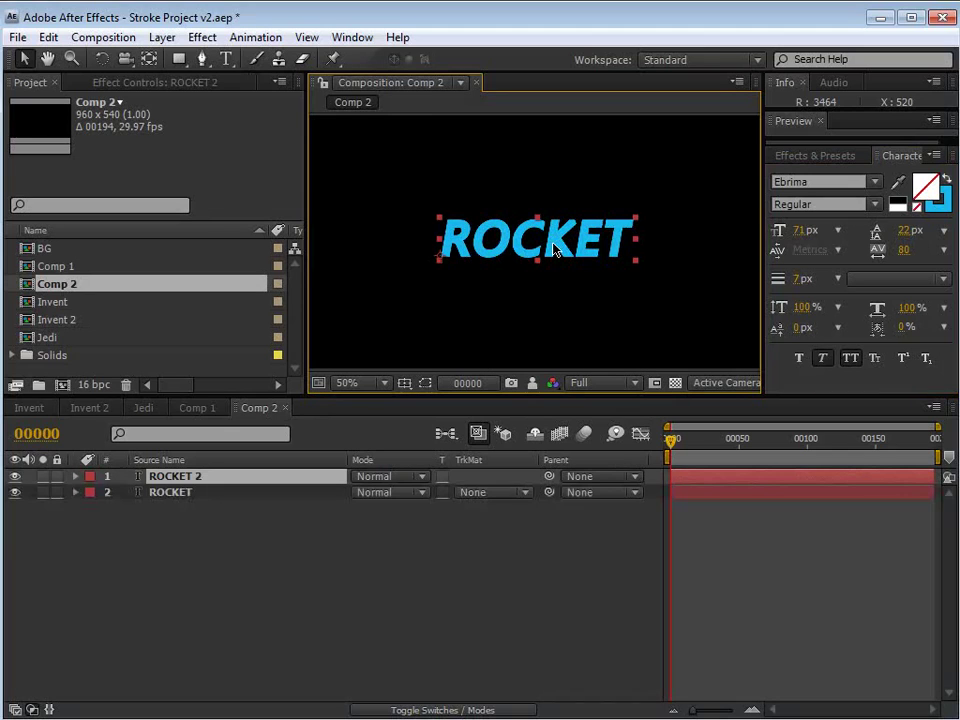
pyautogui.click(50, 37)
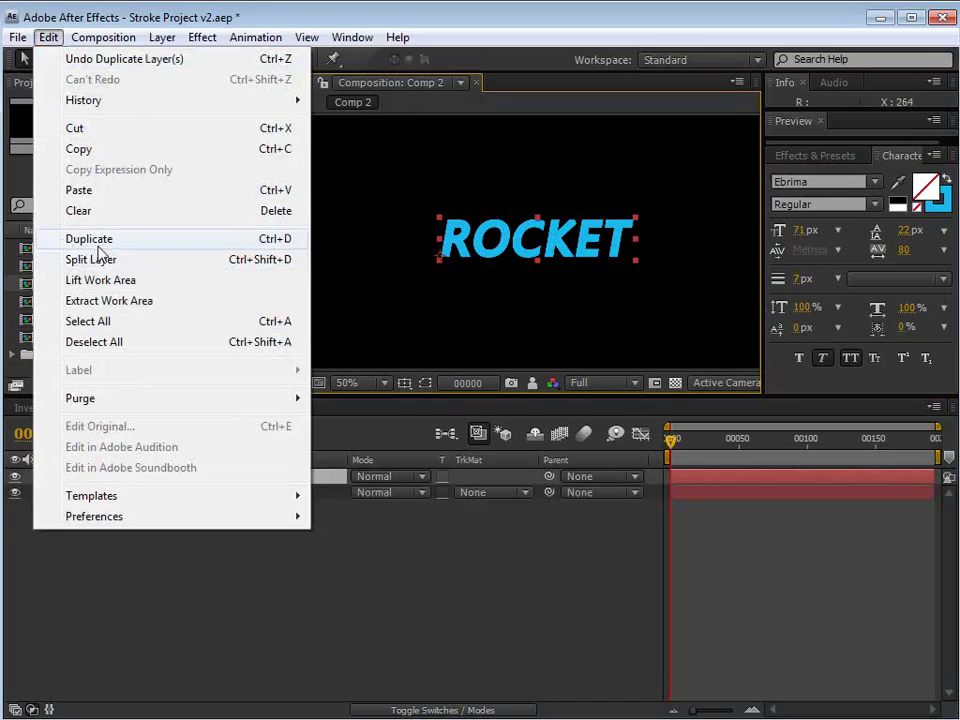
pyautogui.click(197, 524)
pyautogui.click(183, 479)
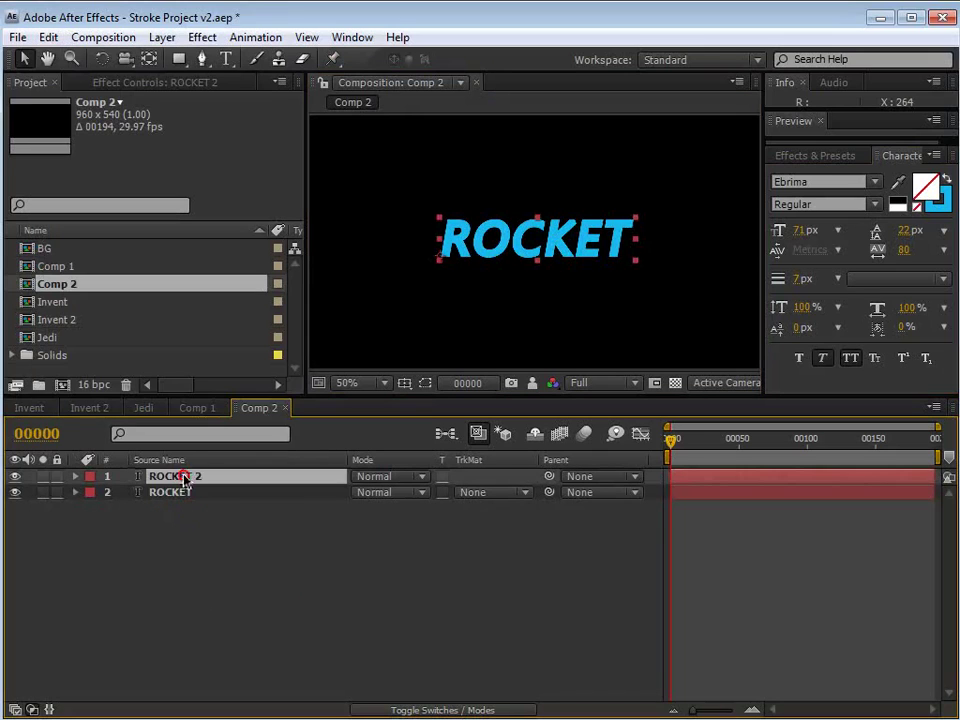
pyautogui.click(232, 520)
pyautogui.click(196, 476)
pyautogui.click(796, 281)
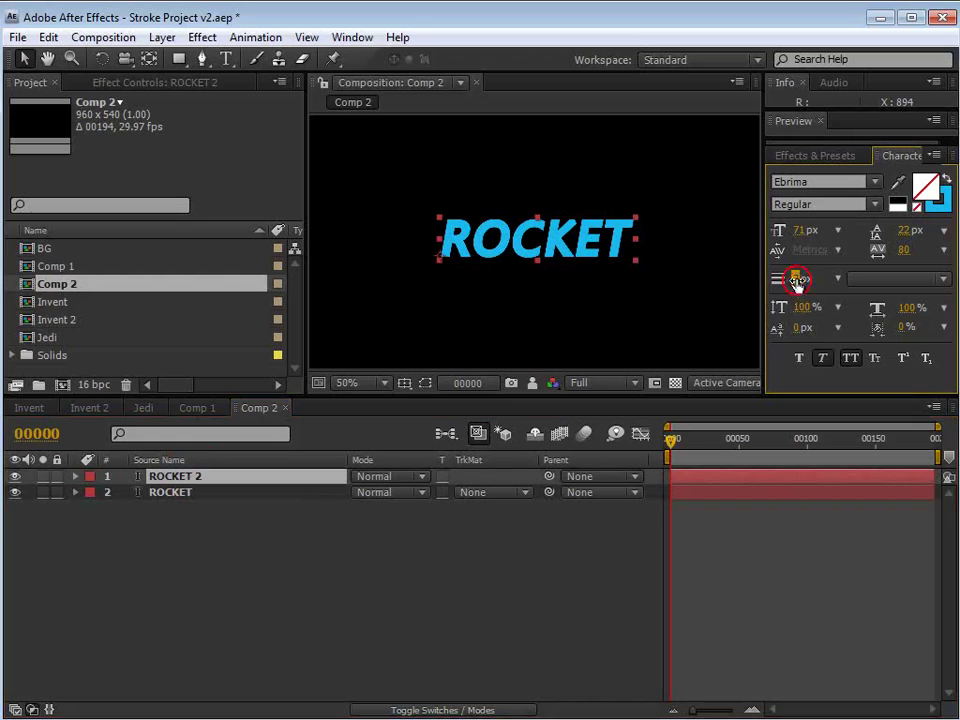
pyautogui.scroll(9, 802, 281)
# - Duplicate the 16 px ROCKET layer, hide the thin-stroke ROCKET layer and give the middle layer an Alpha Inverted track matte from ROCKET 2
pyautogui.click(174, 487)
pyautogui.click(168, 476)
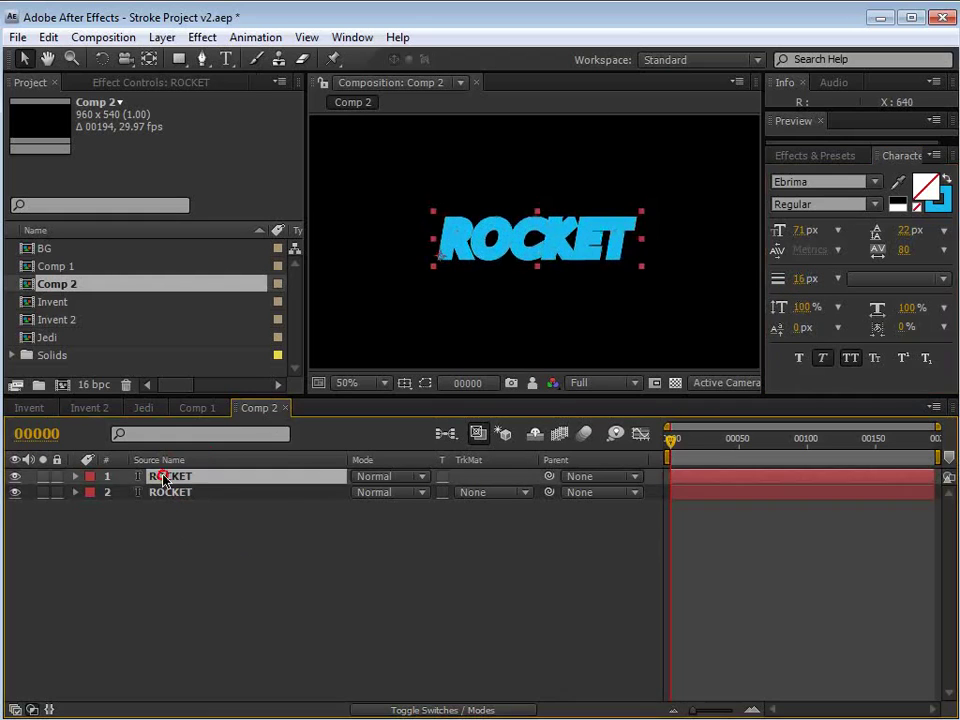
pyautogui.hotkey('ctrl', 'd')
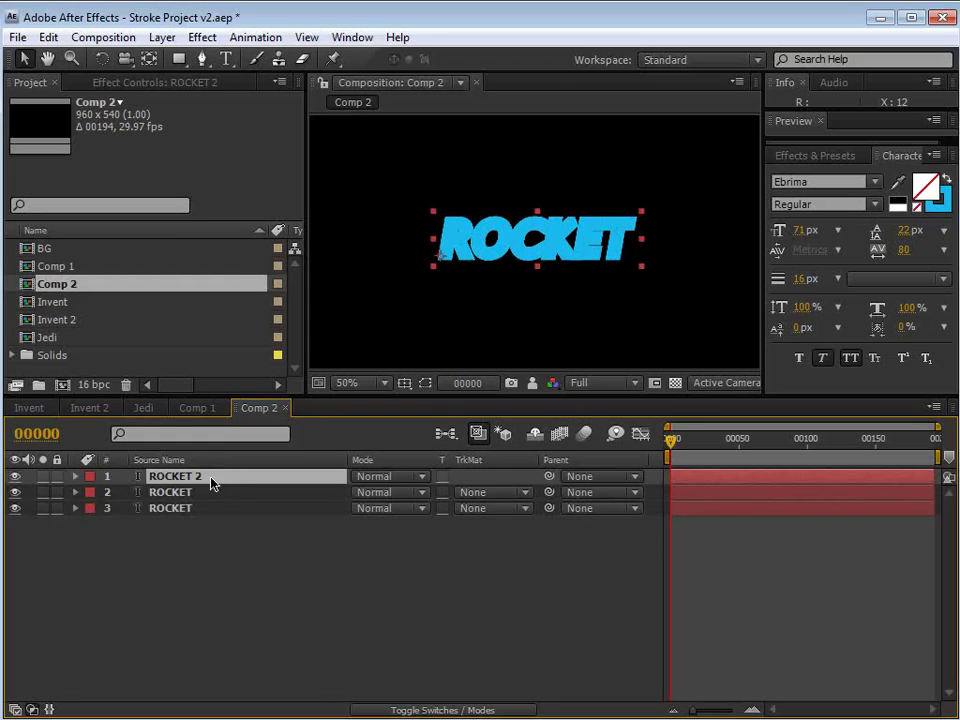
pyautogui.click(179, 494)
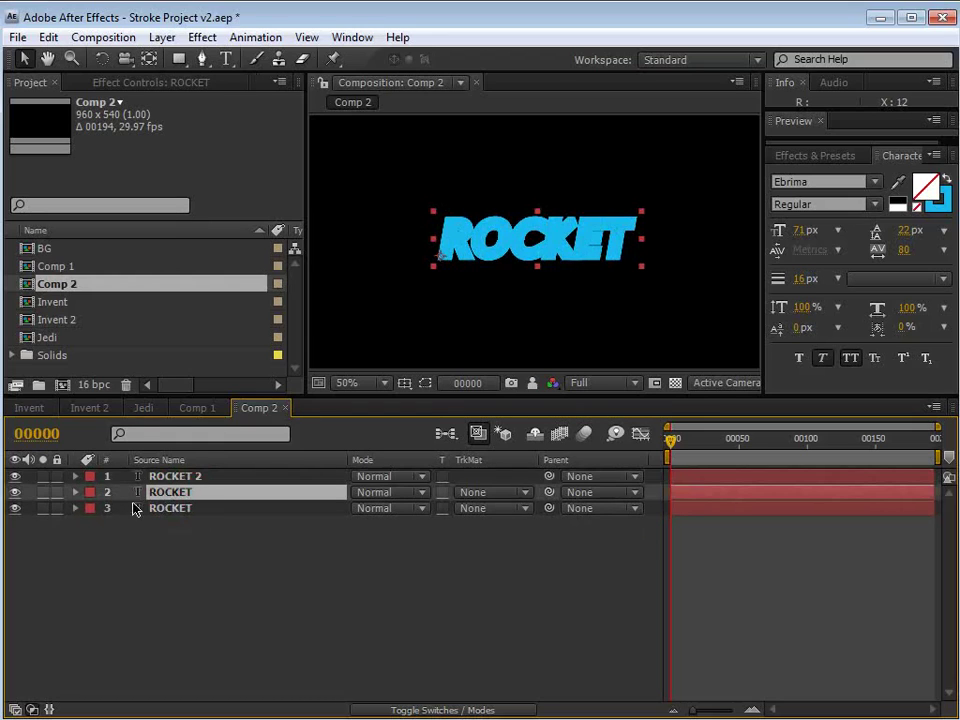
pyautogui.click(15, 509)
pyautogui.click(468, 494)
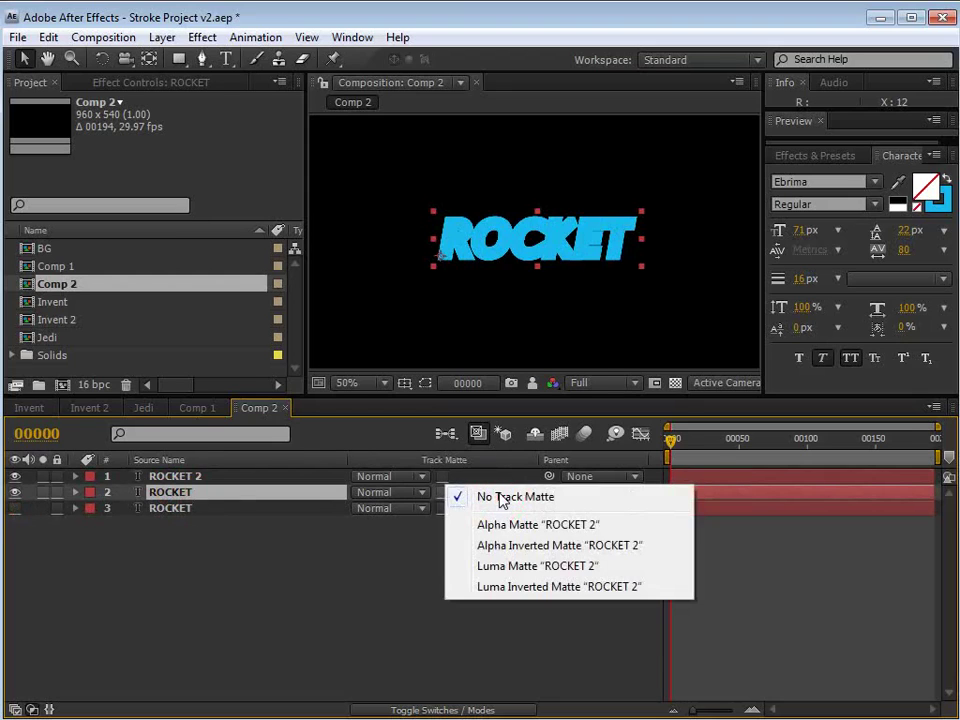
pyautogui.click(590, 546)
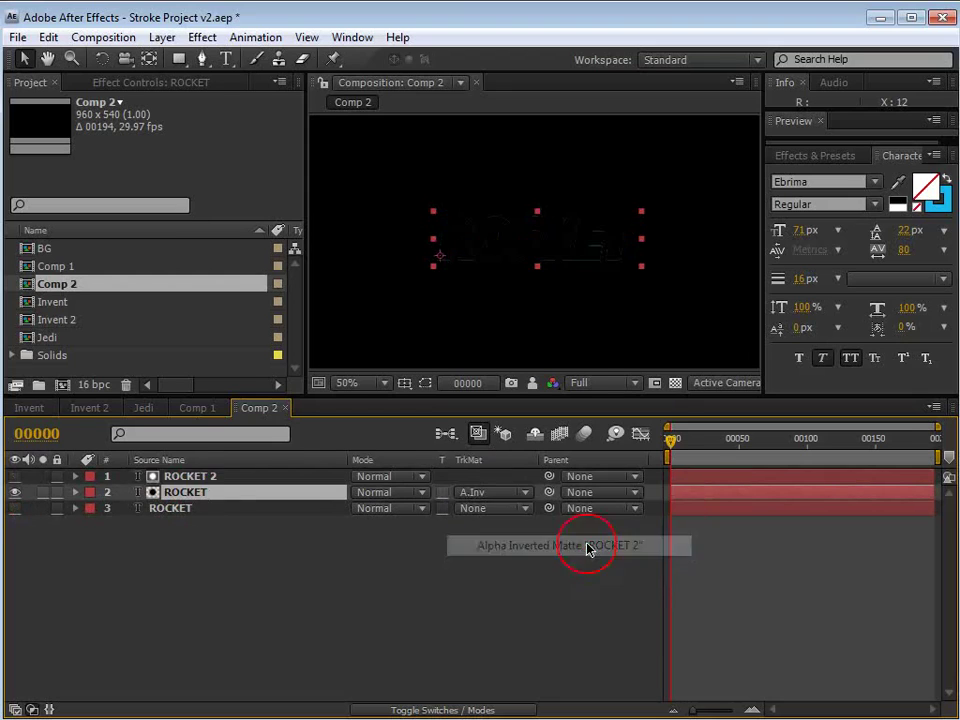
pyautogui.press('.')
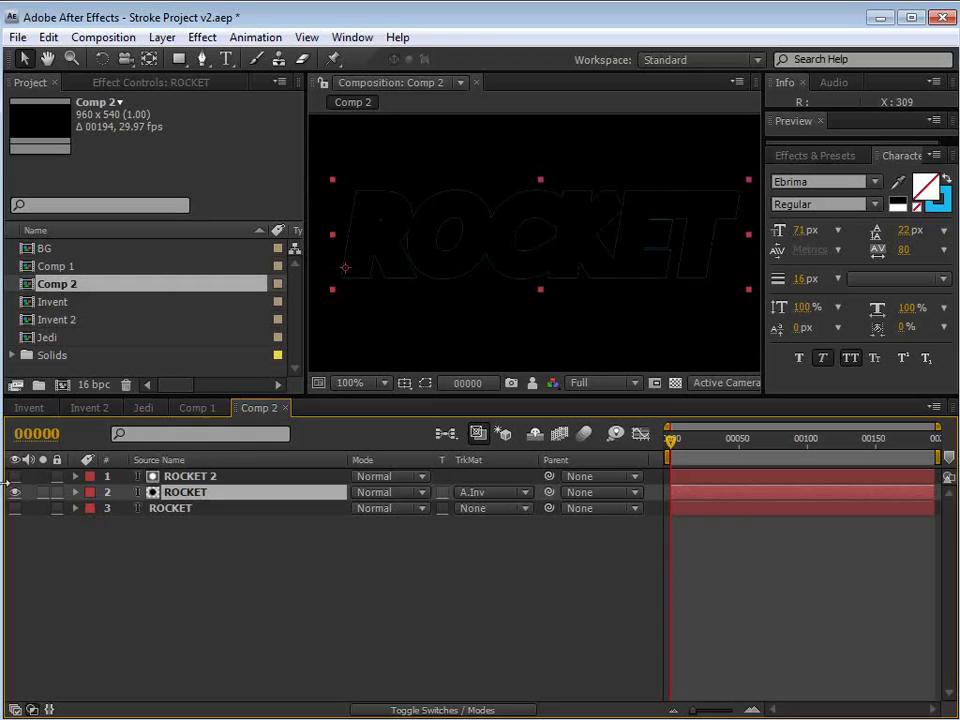
# - Set the matted ROCKET layer's stroke width to 21 px and turn the thin-stroke ROCKET layer's visibility back on
pyautogui.click(15, 477)
pyautogui.click(15, 477)
pyautogui.click(185, 477)
pyautogui.click(183, 493)
pyautogui.click(803, 279)
pyautogui.press('Down')
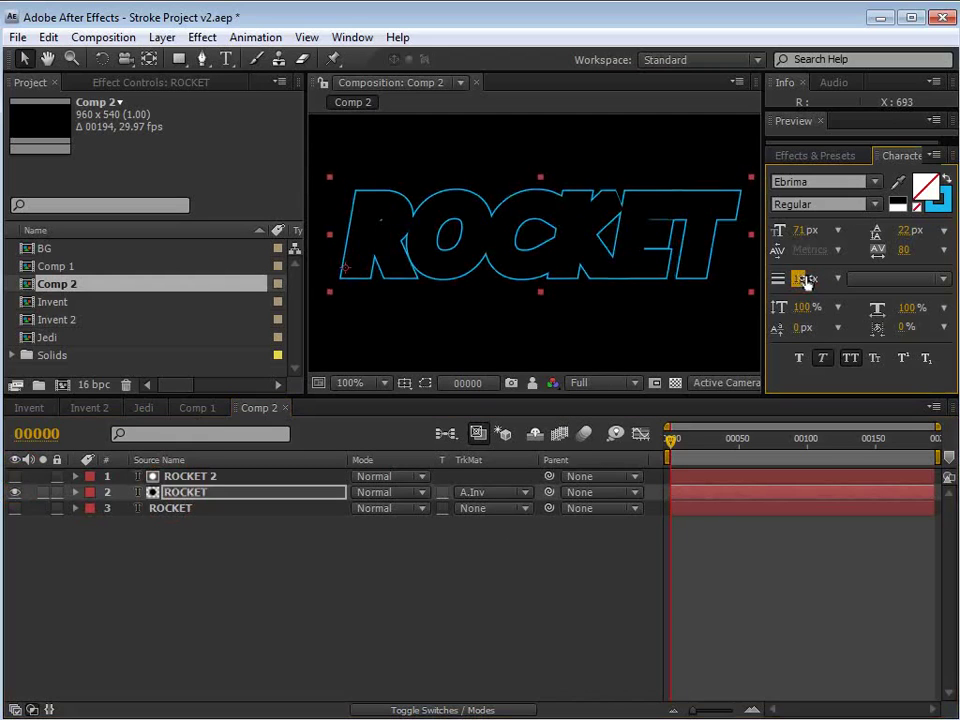
pyautogui.press('Up')
pyautogui.press('Up')
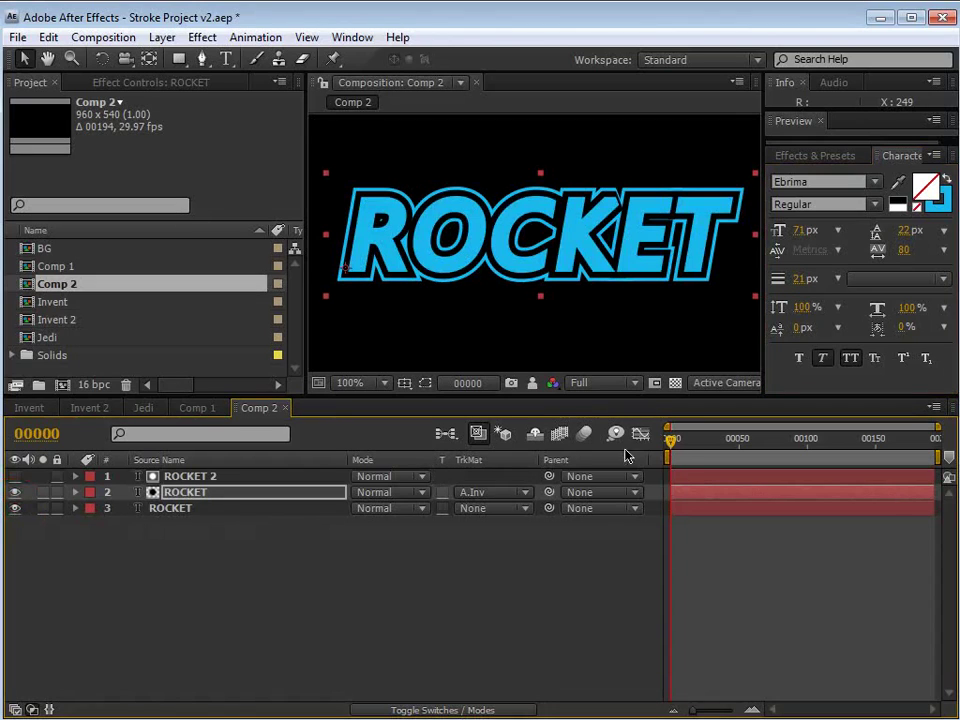
# - Move the thin-stroke ROCKET layer to the top of the layer stack and rename it Name This
pyautogui.moveTo(675, 448); pyautogui.dragTo(621, 470)
pyautogui.click(157, 512)
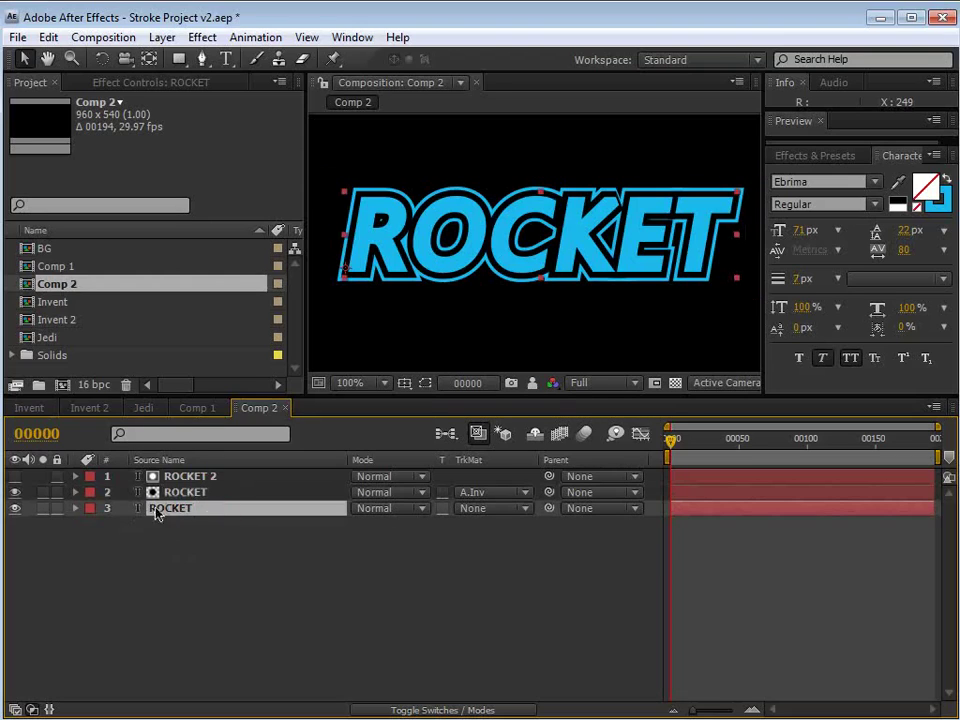
pyautogui.moveTo(208, 516); pyautogui.dragTo(183, 478)
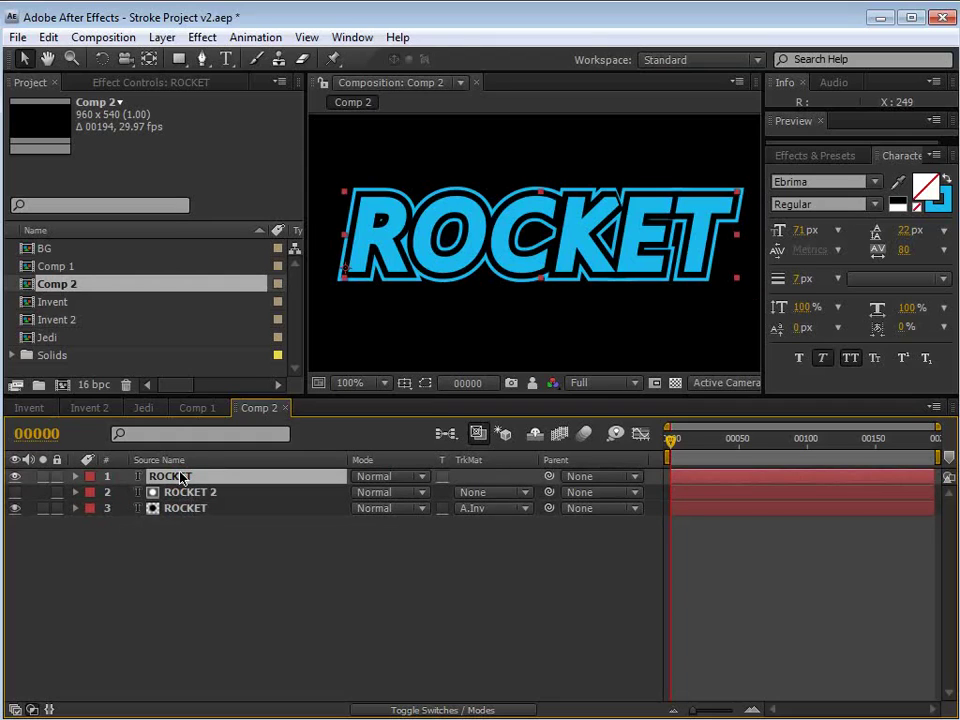
pyautogui.press('Return')
pyautogui.write('Name')
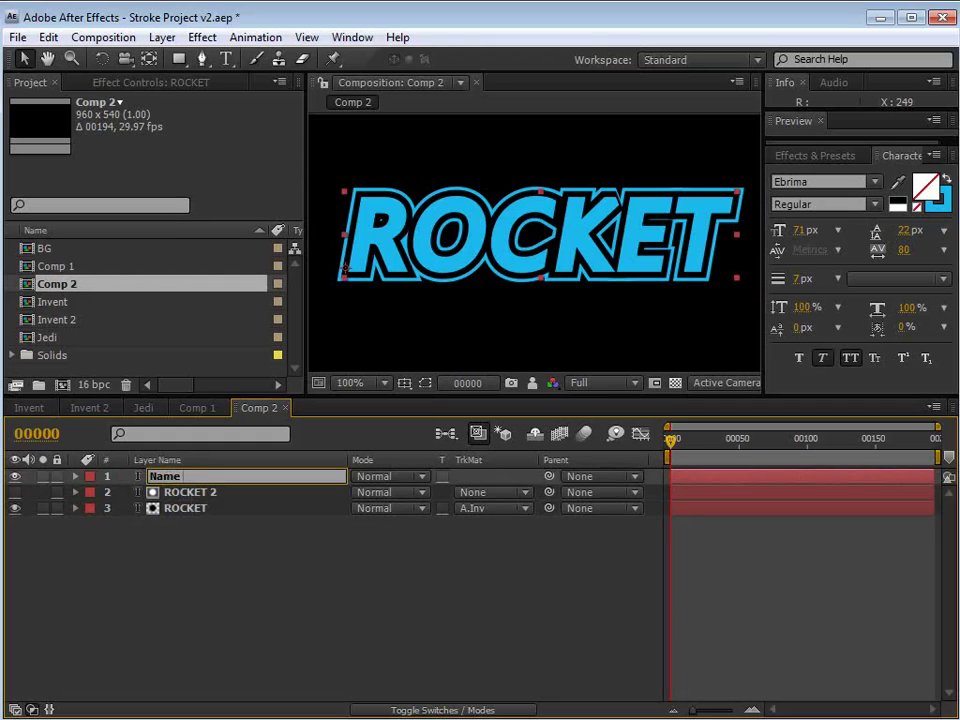
pyautogui.write(' This')
pyautogui.press('Return')
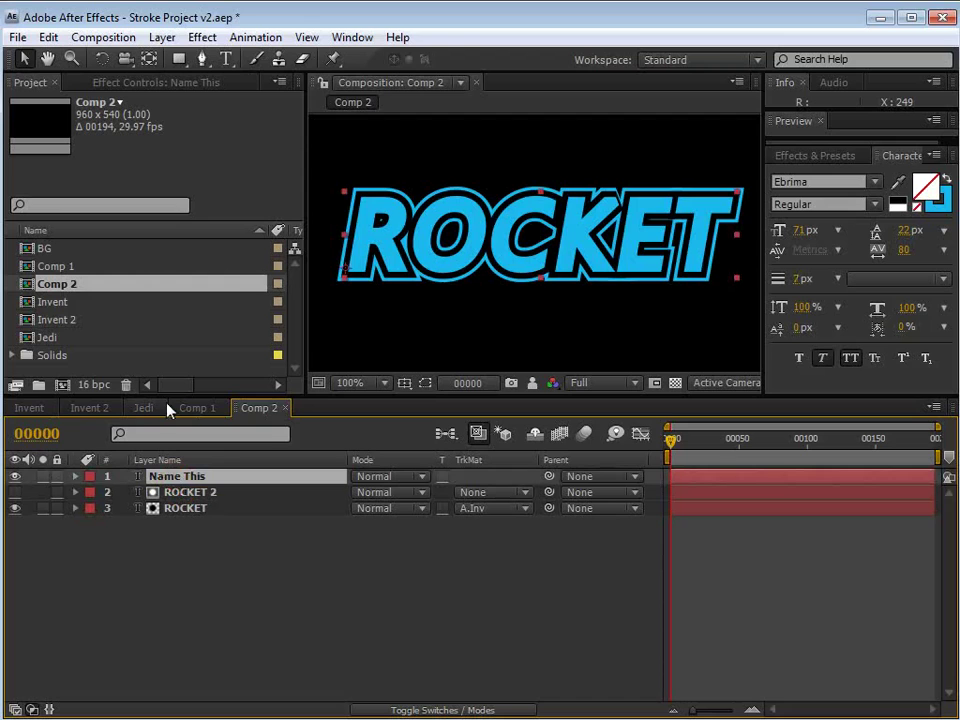
# - Add an expression to the matted ROCKET layer's Source Text that links it to the Name This layer's Source Text
pyautogui.moveTo(162, 395); pyautogui.dragTo(160, 351)
pyautogui.click(75, 432)
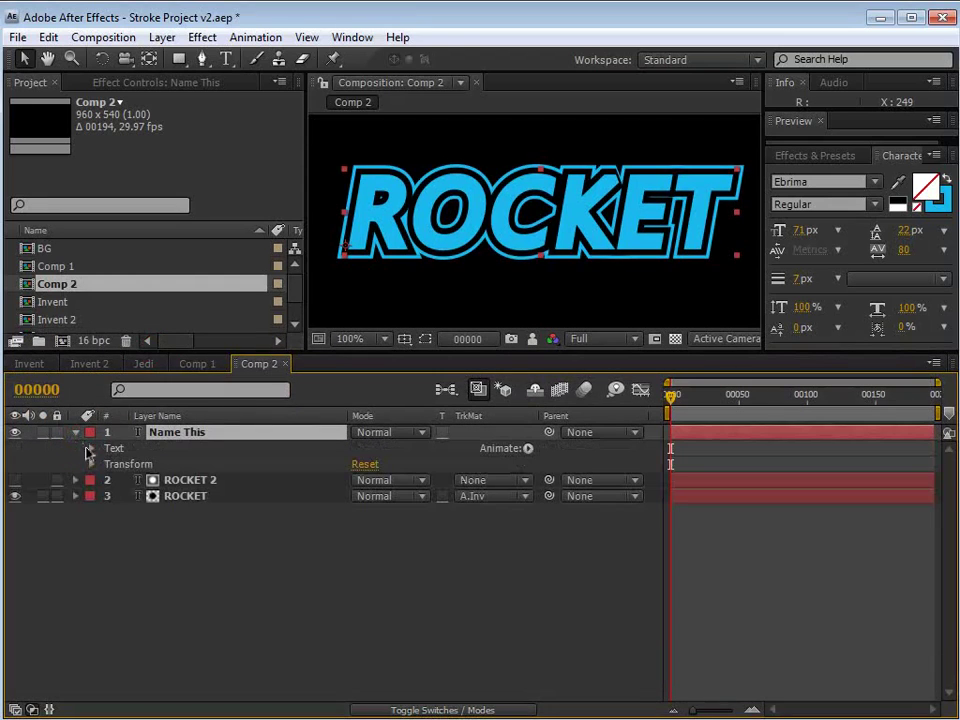
pyautogui.click(92, 448)
pyautogui.click(165, 464)
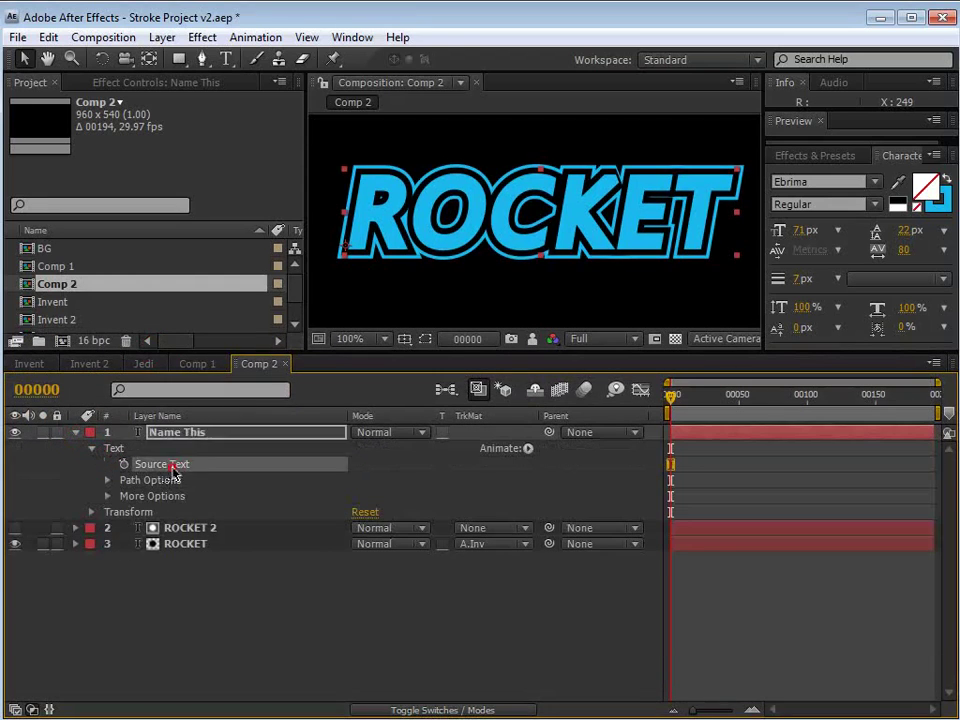
pyautogui.click(168, 527)
pyautogui.click(200, 544)
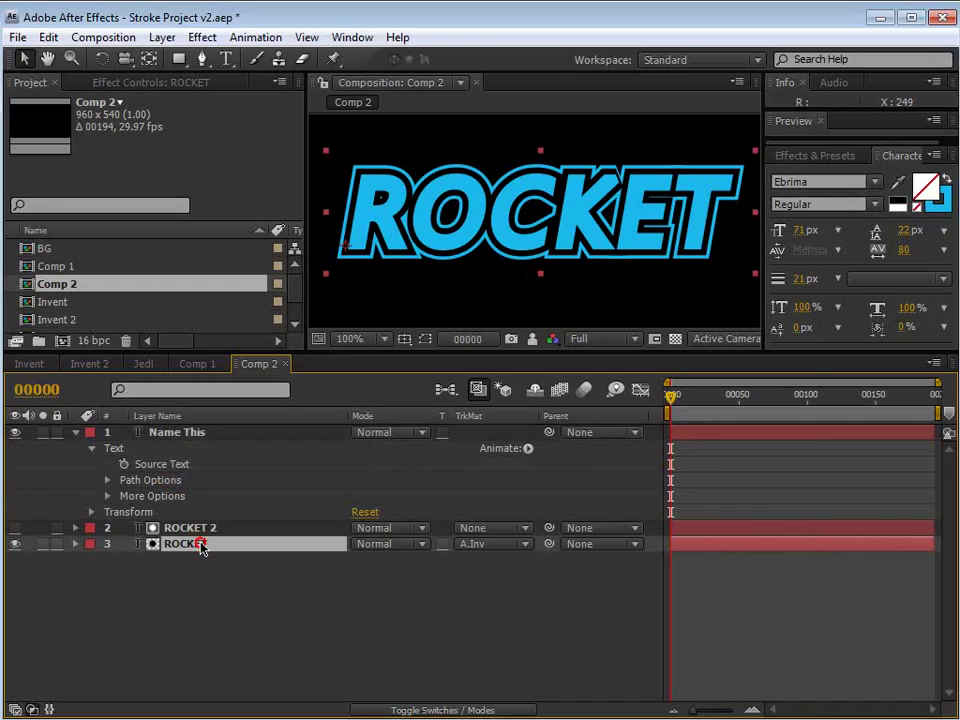
pyautogui.keyDown('shift'); pyautogui.click(190, 528); pyautogui.keyUp('shift')
pyautogui.click(156, 579)
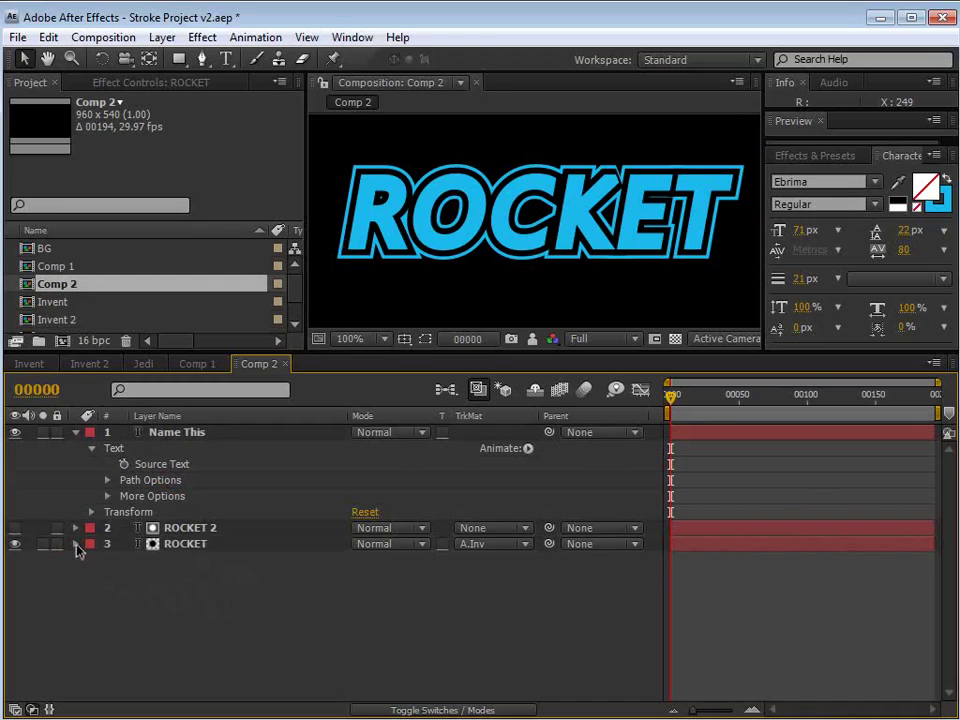
pyautogui.click(76, 544)
pyautogui.click(91, 560)
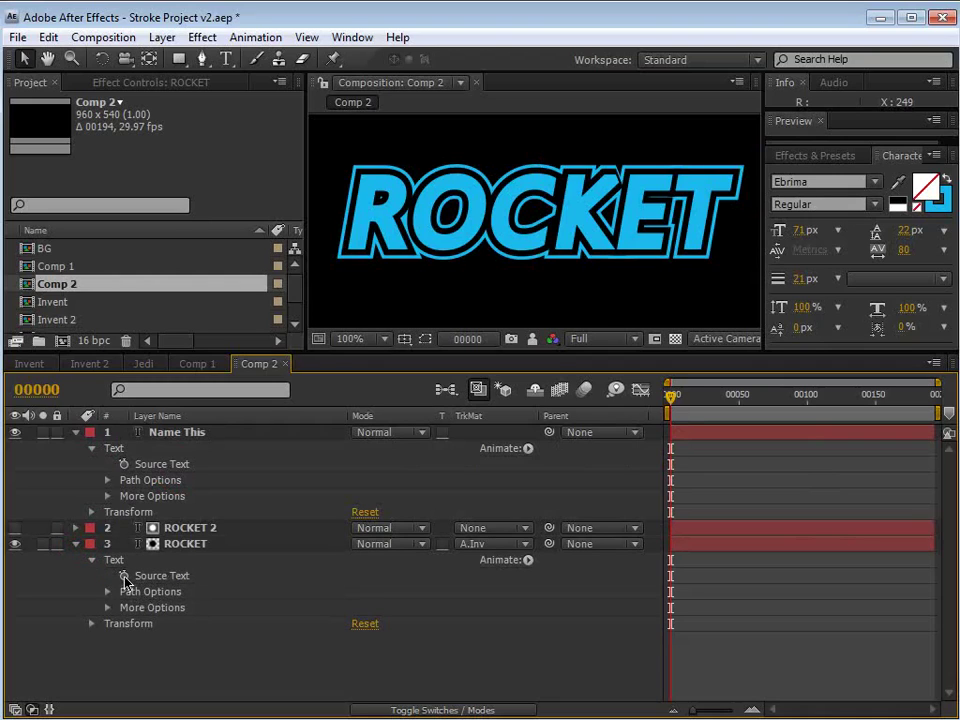
pyautogui.keyDown('alt'); pyautogui.click(124, 576); pyautogui.keyUp('alt')
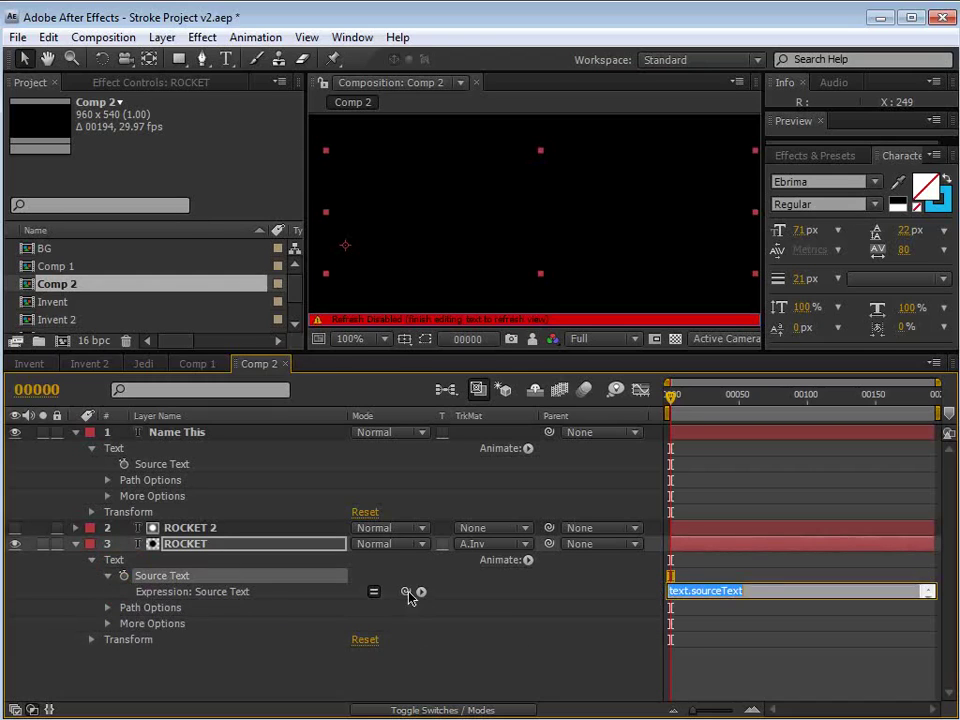
pyautogui.moveTo(406, 592); pyautogui.dragTo(185, 474)
# - Copy only the Source Text expression from the matted ROCKET layer and paste it onto the ROCKET 2 layer
pyautogui.click(194, 527)
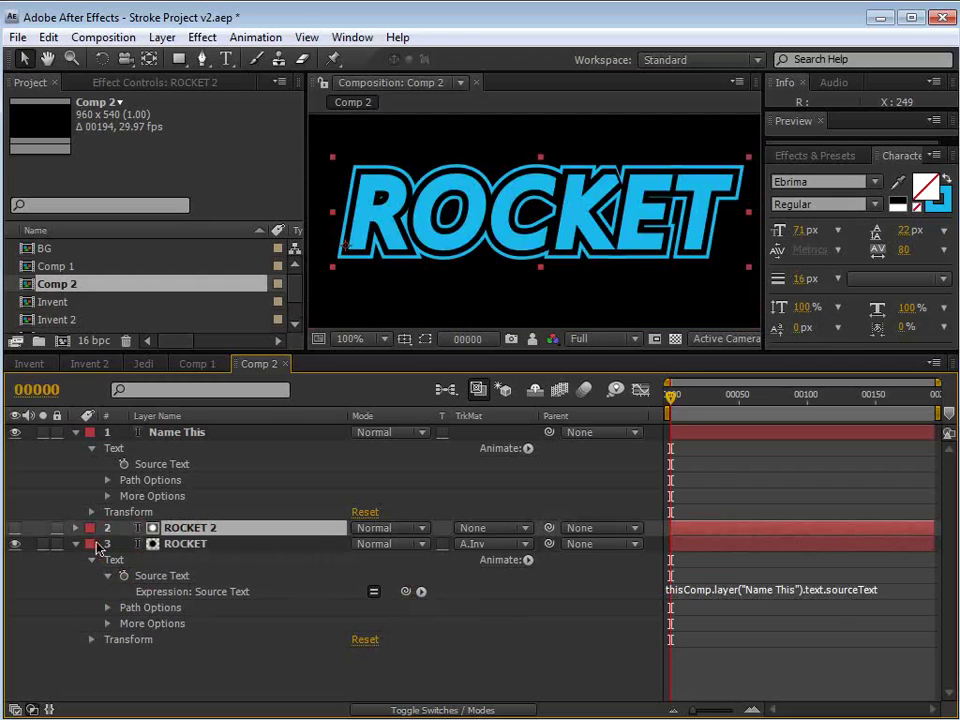
pyautogui.click(160, 576)
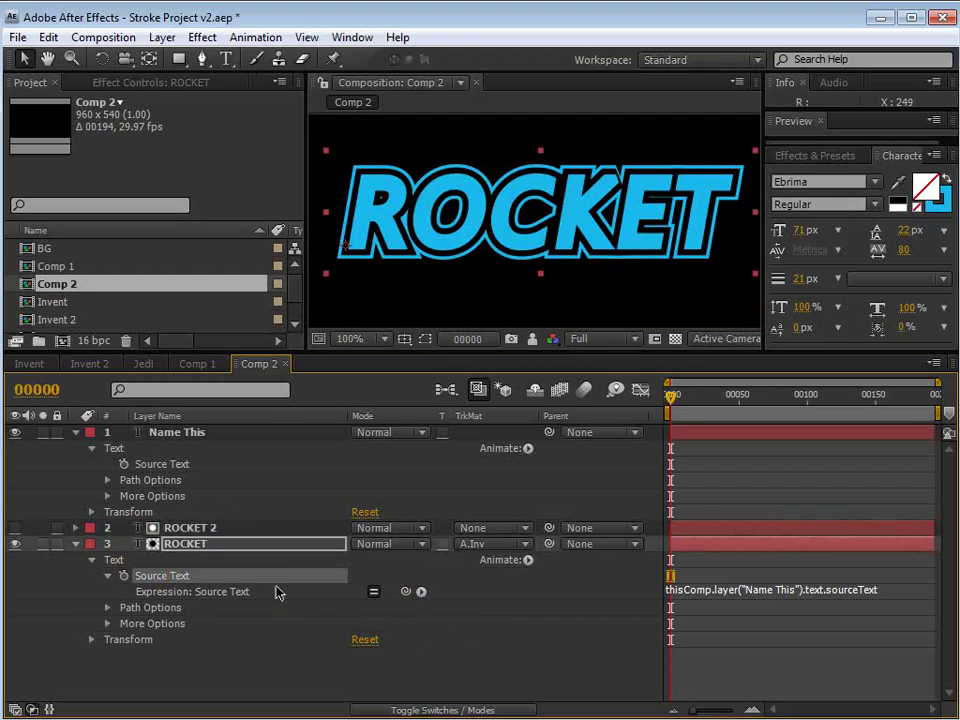
pyautogui.click(48, 37)
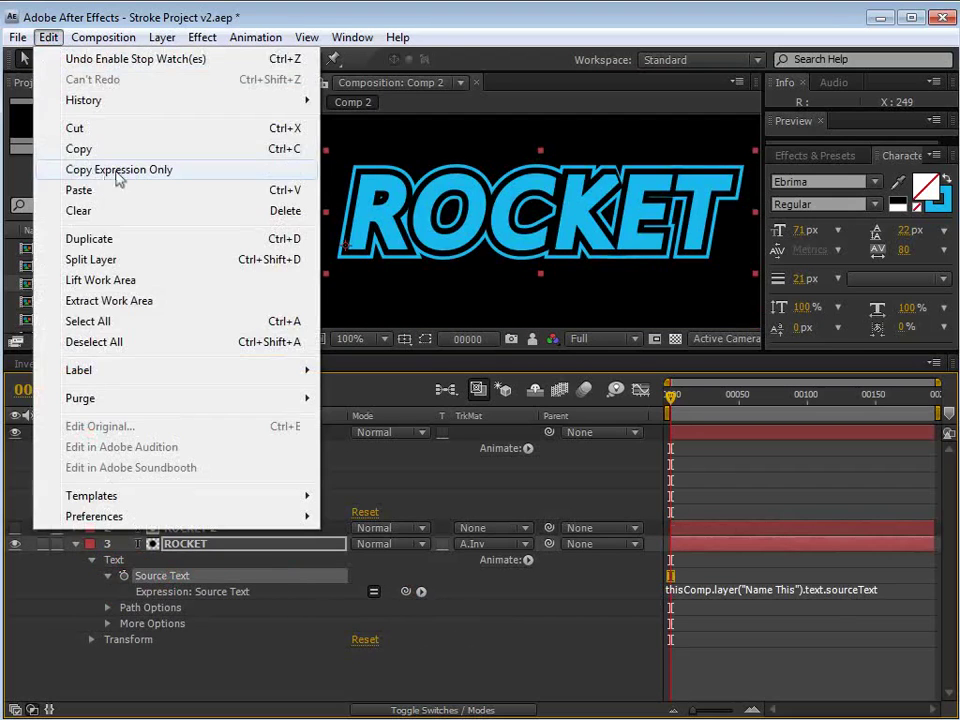
pyautogui.click(157, 170)
pyautogui.click(188, 528)
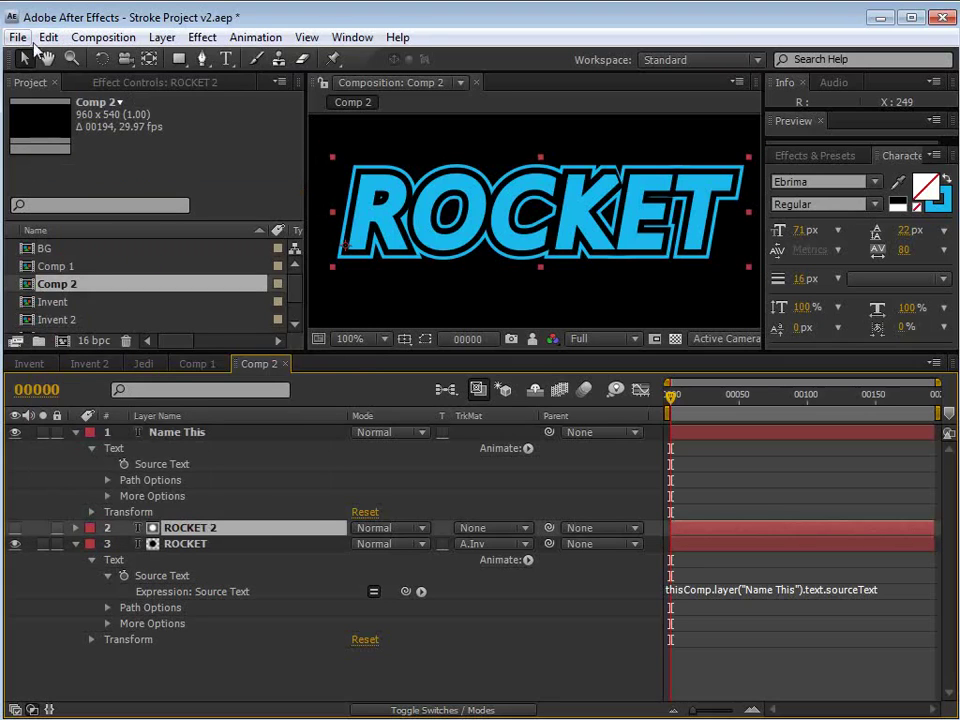
pyautogui.click(44, 40)
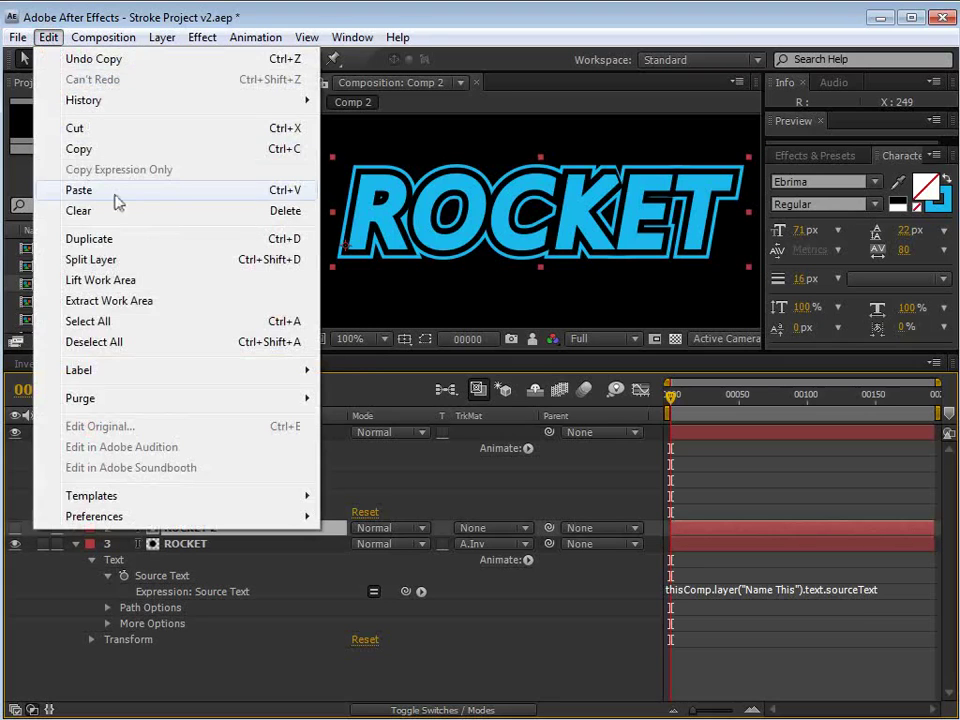
pyautogui.click(110, 190)
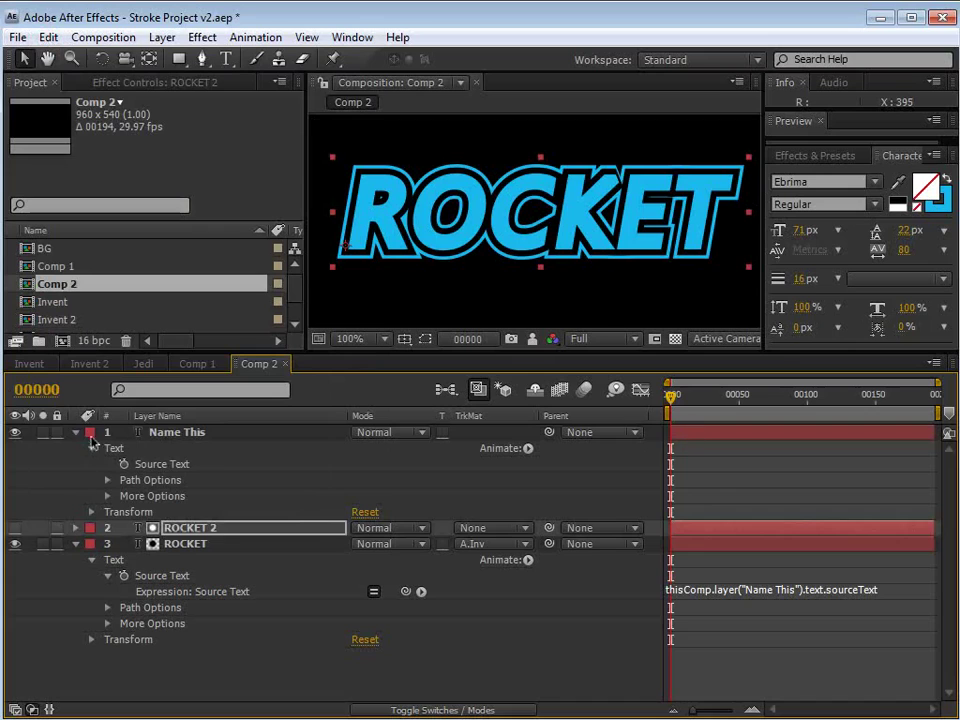
# - Replace the Name This layer's text with CHANGE and check the linked outline in the composition
pyautogui.doubleClick(178, 432)
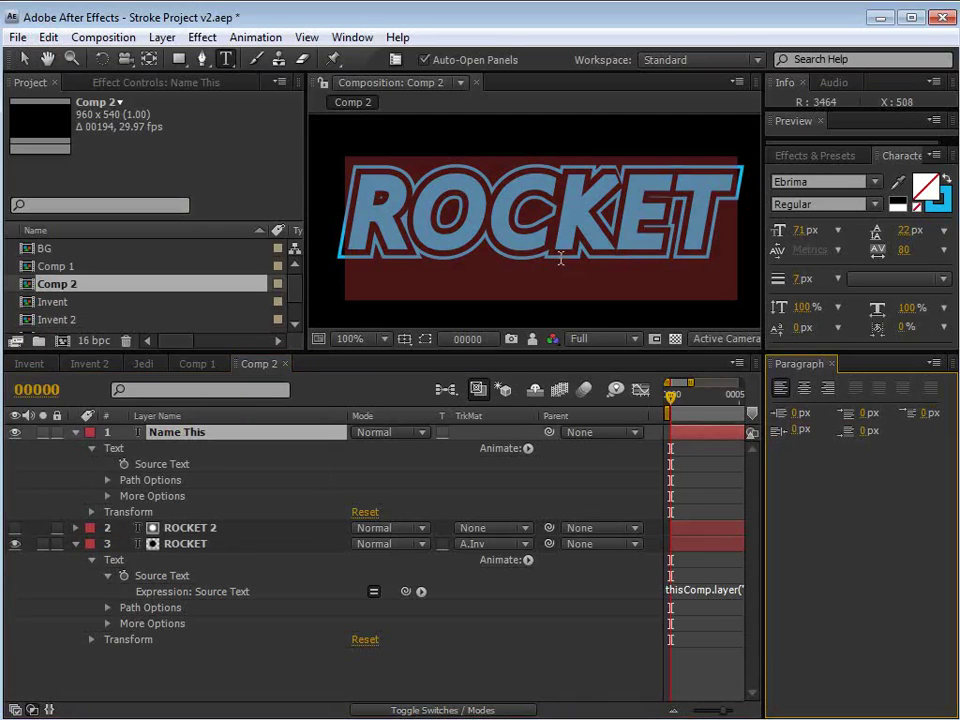
pyautogui.write('CHANGE')
pyautogui.click(676, 643)
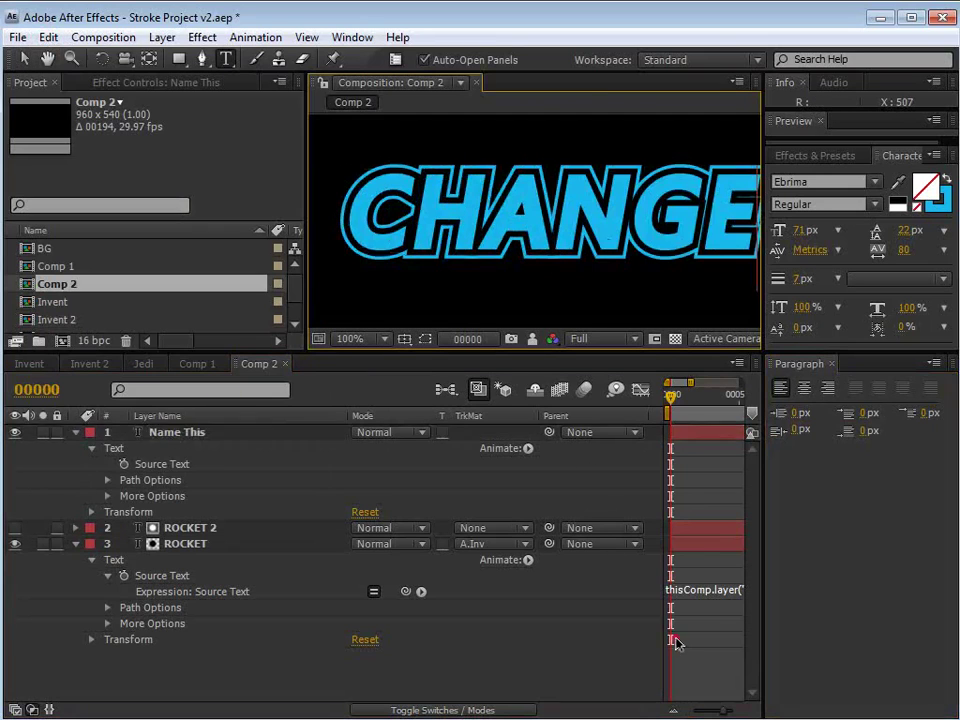
pyautogui.scroll(-1, 567, 264)
pyautogui.moveTo(671, 403); pyautogui.dragTo(652, 408)
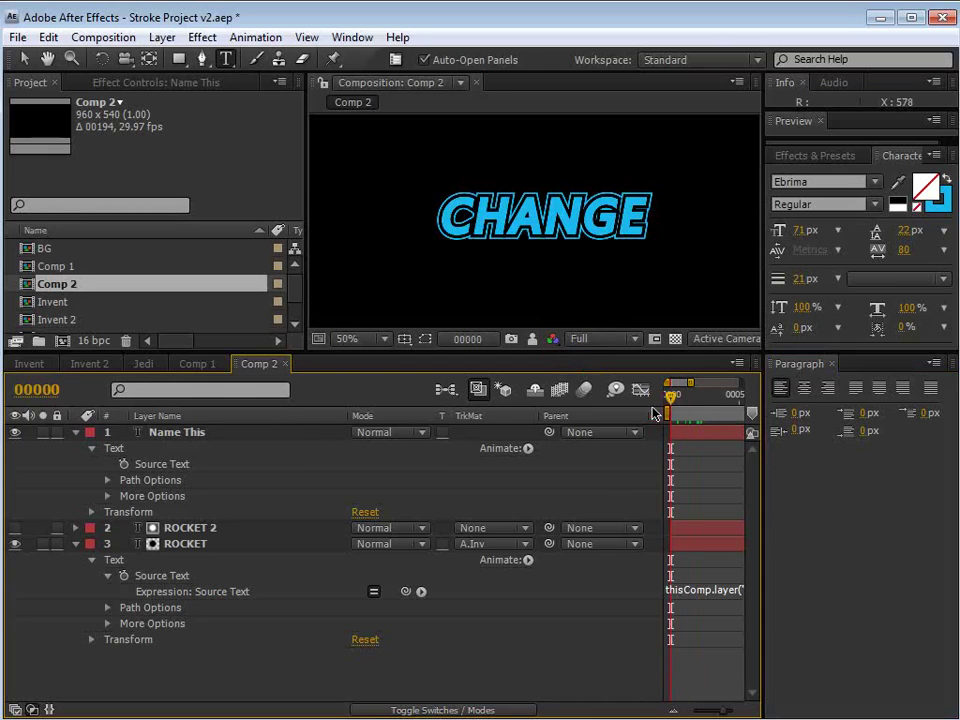
pyautogui.scroll(1, 589, 246)
pyautogui.scroll(-1, 589, 244)
pyautogui.press('space')
pyautogui.moveTo(622, 230); pyautogui.dragTo(586, 245)
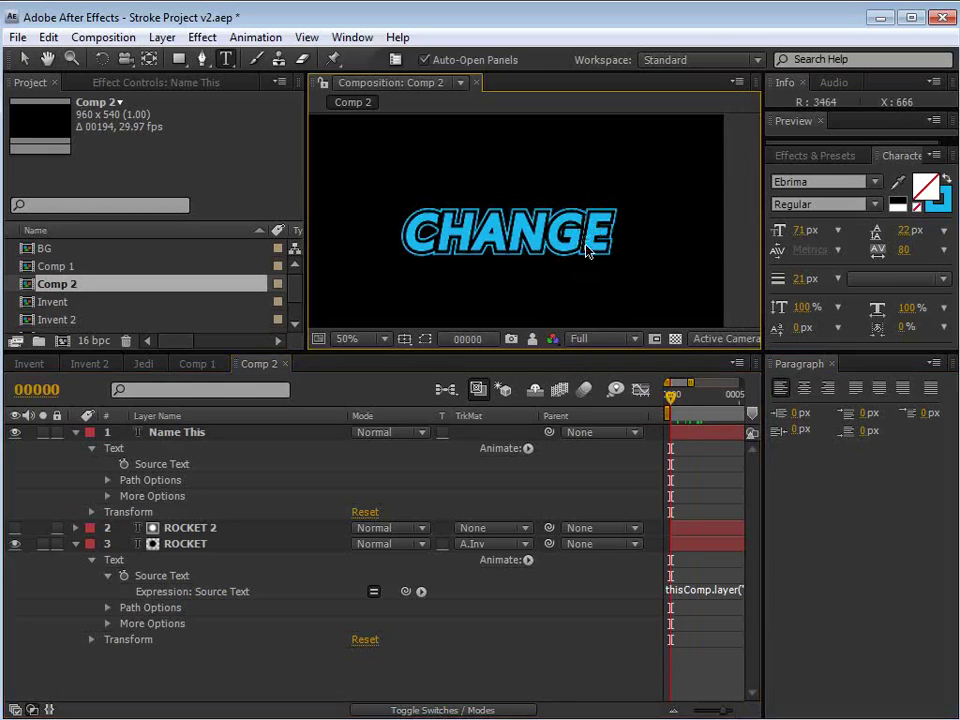
# - Compare the CHANGE title with the finished sign and its layer stack in the Invent 2 composition
pyautogui.press('v')
pyautogui.press('space')
pyautogui.moveTo(527, 254); pyautogui.dragTo(561, 250)
pyautogui.click(77, 364)
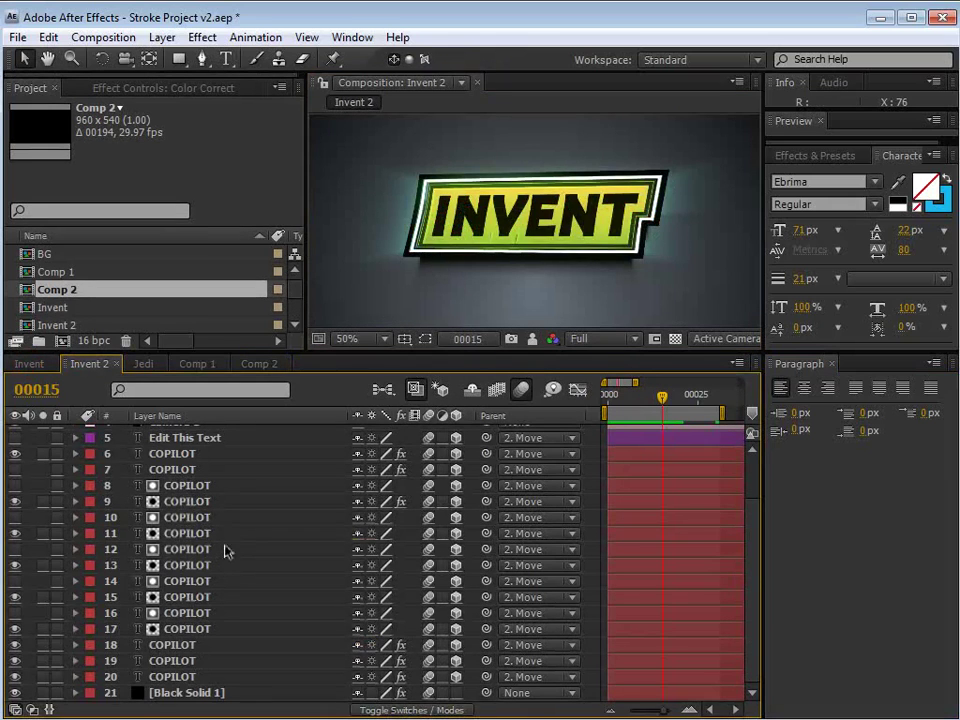
pyautogui.click(257, 365)
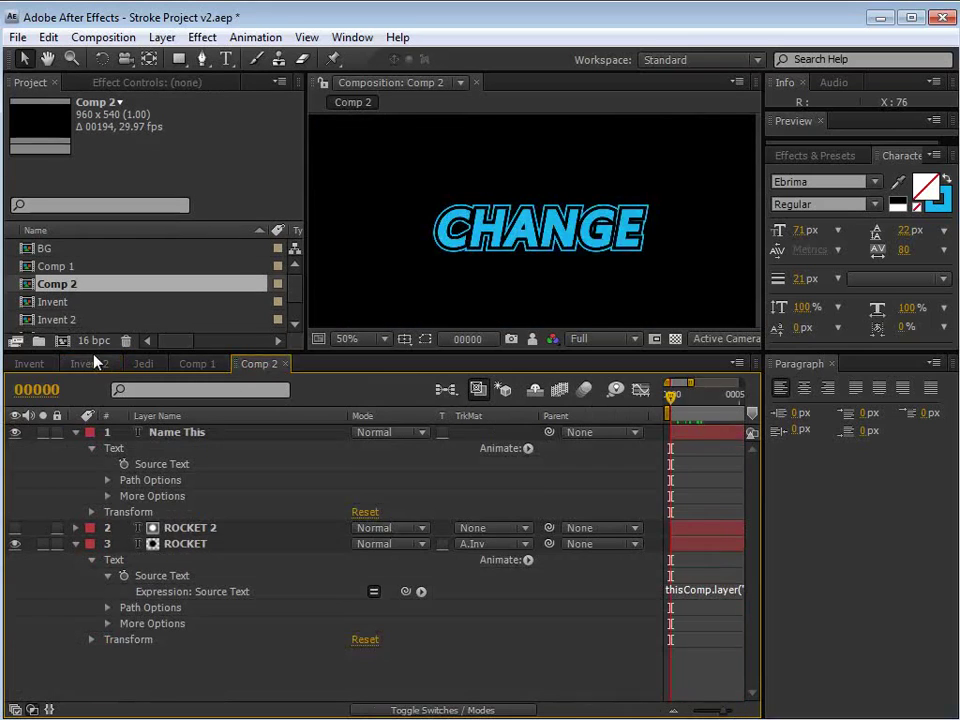
pyautogui.click(89, 364)
pyautogui.click(257, 364)
# - Close the Paragraph panel to widen the timeline and collapse the expanded properties of the Name This and ROCKET layers
pyautogui.click(831, 364)
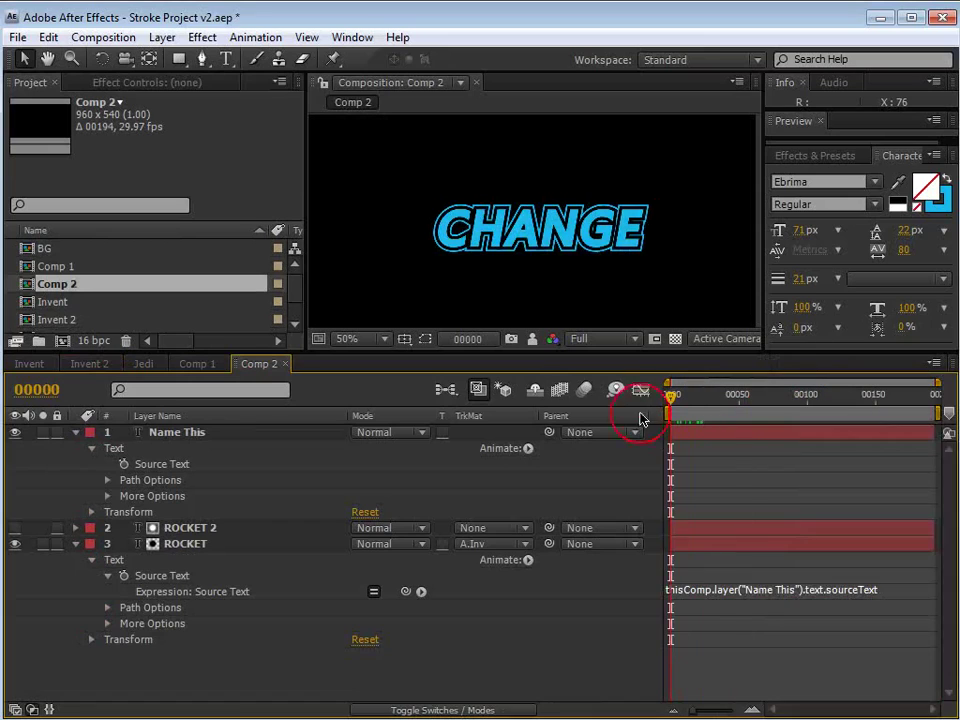
pyautogui.click(76, 432)
pyautogui.click(76, 464)
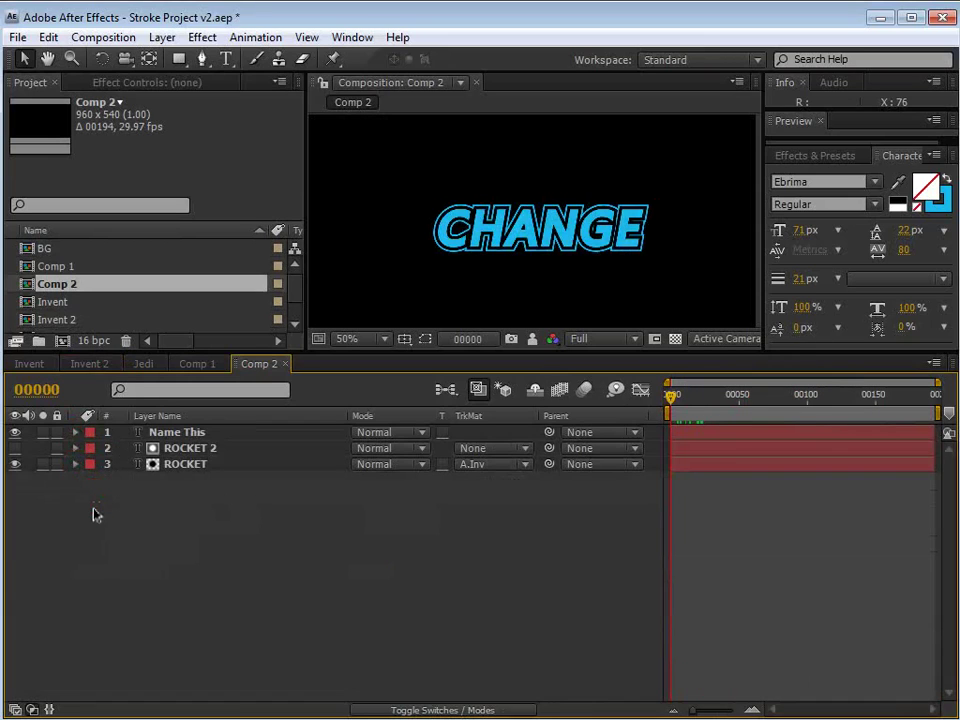
pyautogui.moveTo(691, 404); pyautogui.dragTo(629, 413)
# - Duplicate the ROCKET 2 matte layer together with its matted ROCKET outline layer
pyautogui.click(172, 433)
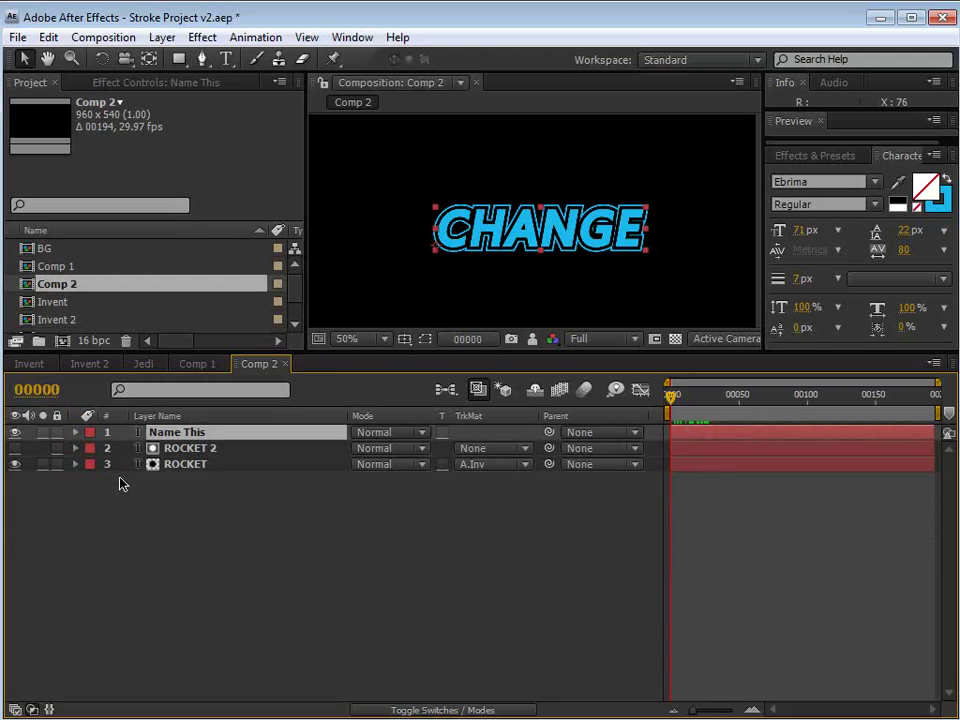
pyautogui.click(206, 450)
pyautogui.keyDown('shift'); pyautogui.click(184, 466); pyautogui.keyUp('shift')
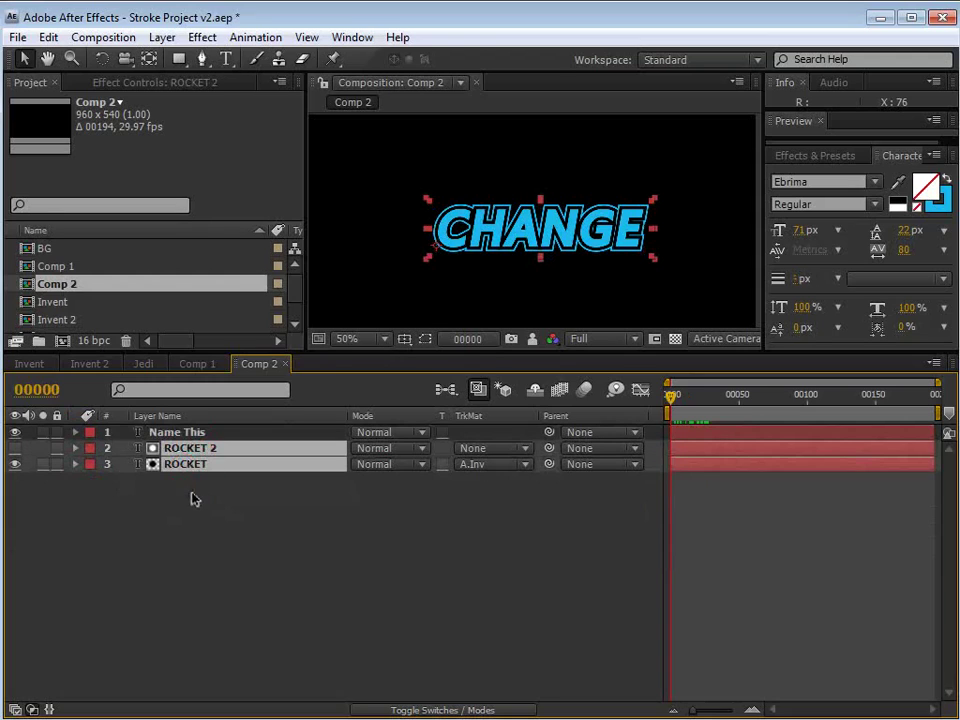
pyautogui.click(48, 37)
pyautogui.click(96, 238)
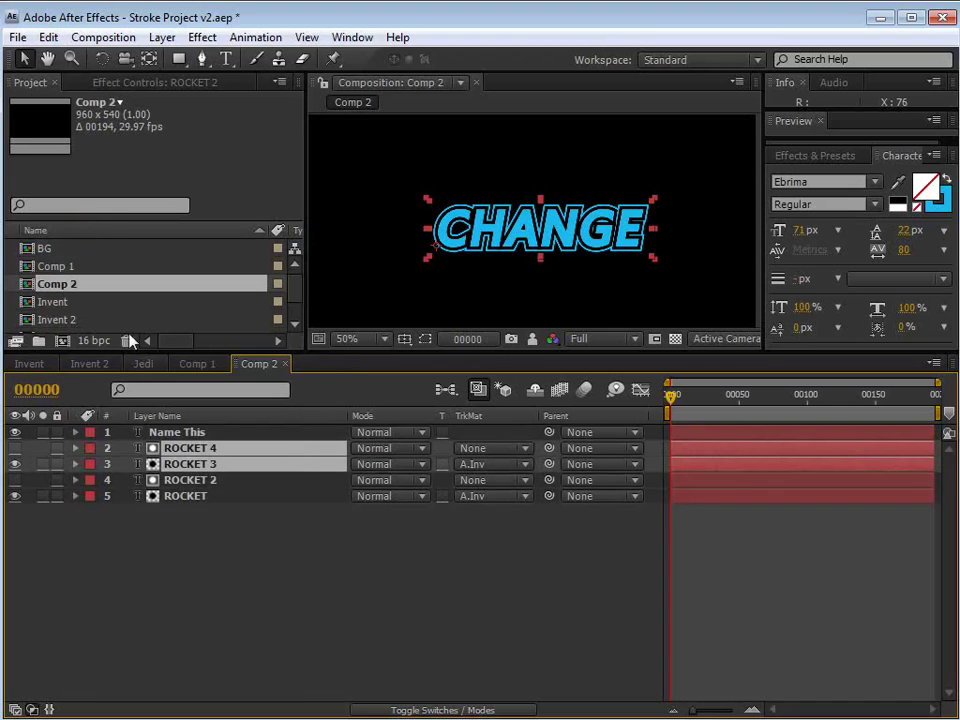
# - Set the stroke width to 30 px on the duplicated outline layer and 25 px on its duplicated matte layer
pyautogui.click(185, 463)
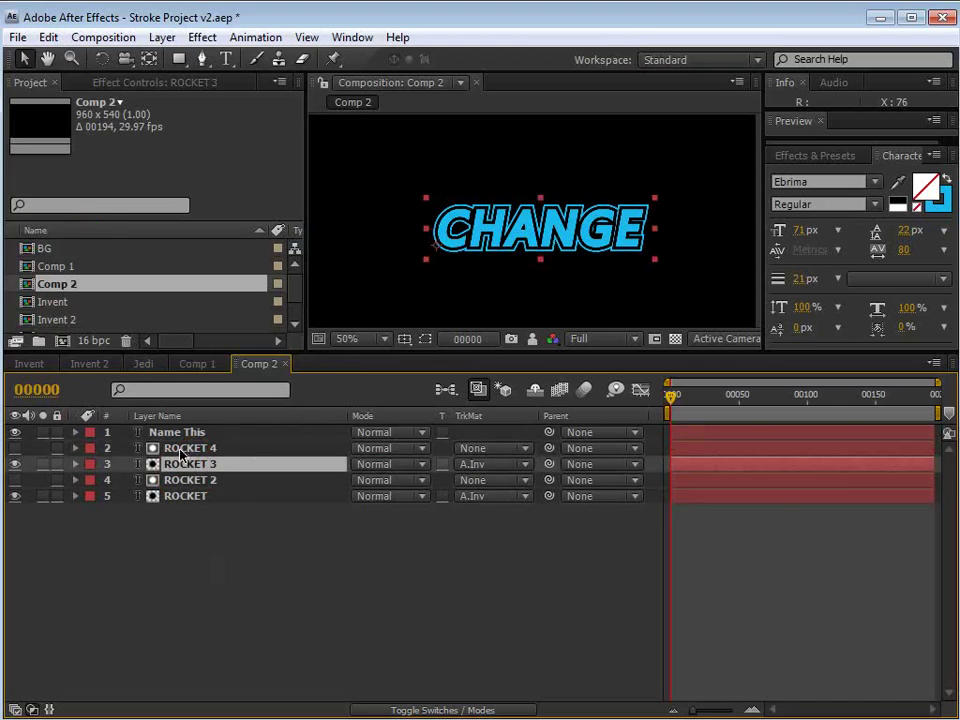
pyautogui.click(186, 448)
pyautogui.click(799, 281)
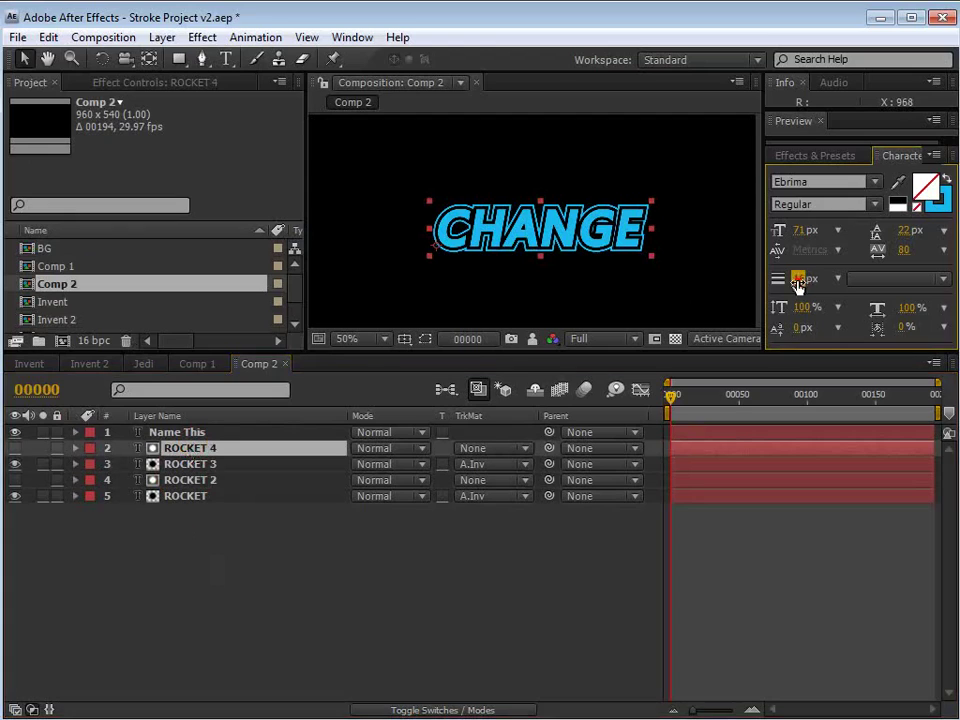
pyautogui.moveTo(800, 285); pyautogui.dragTo(807, 285)
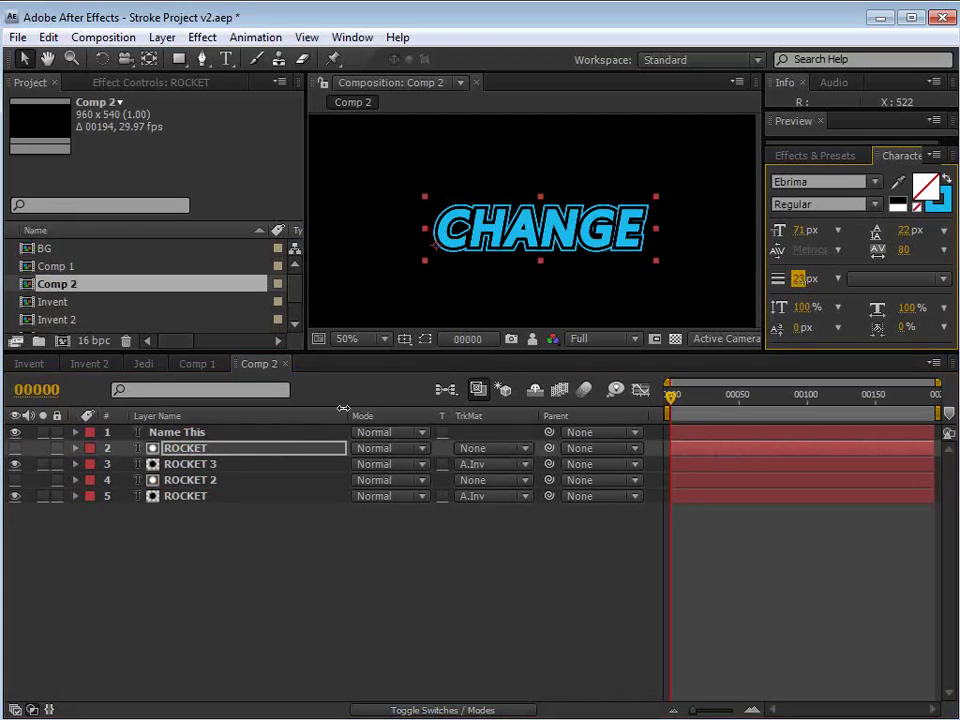
pyautogui.click(188, 464)
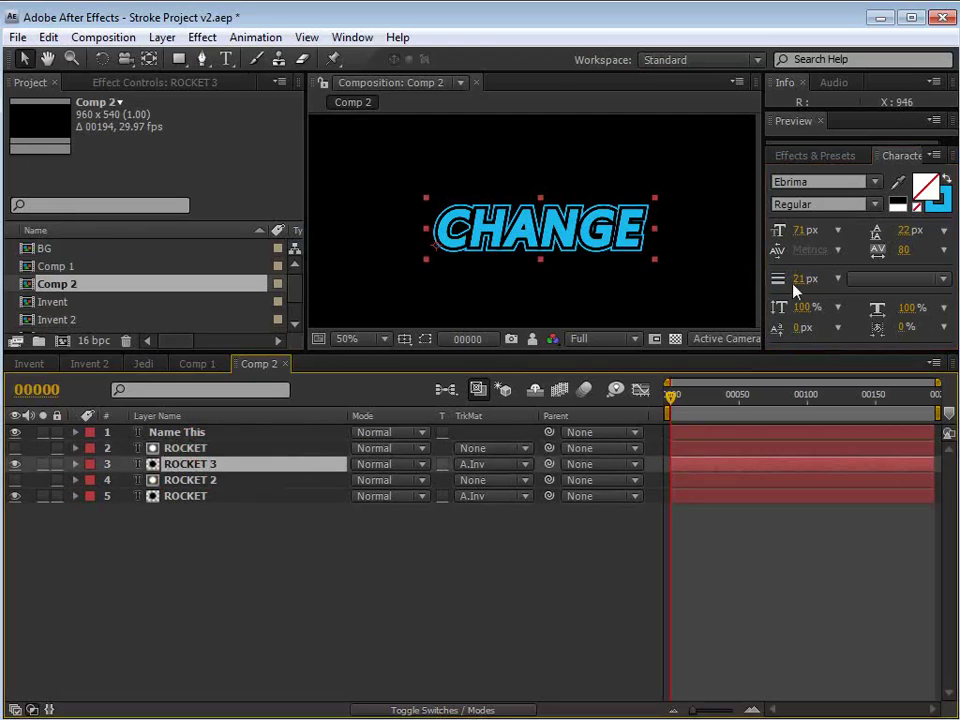
pyautogui.click(799, 281)
pyautogui.press('Return')
pyautogui.write('ROCKET')
pyautogui.moveTo(808, 281); pyautogui.dragTo(803, 281)
pyautogui.scroll(1, 540, 238)
pyautogui.click(216, 453)
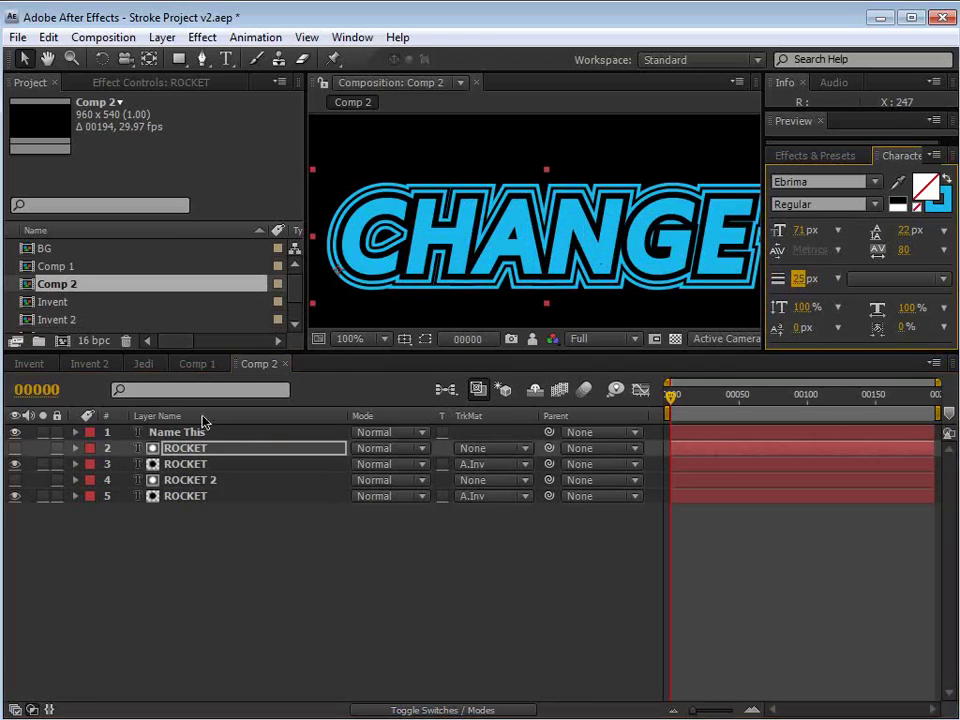
# - Change the stroke color of the duplicated outline layer to light gray (B6C0C3) and check the outlines
pyautogui.click(175, 463)
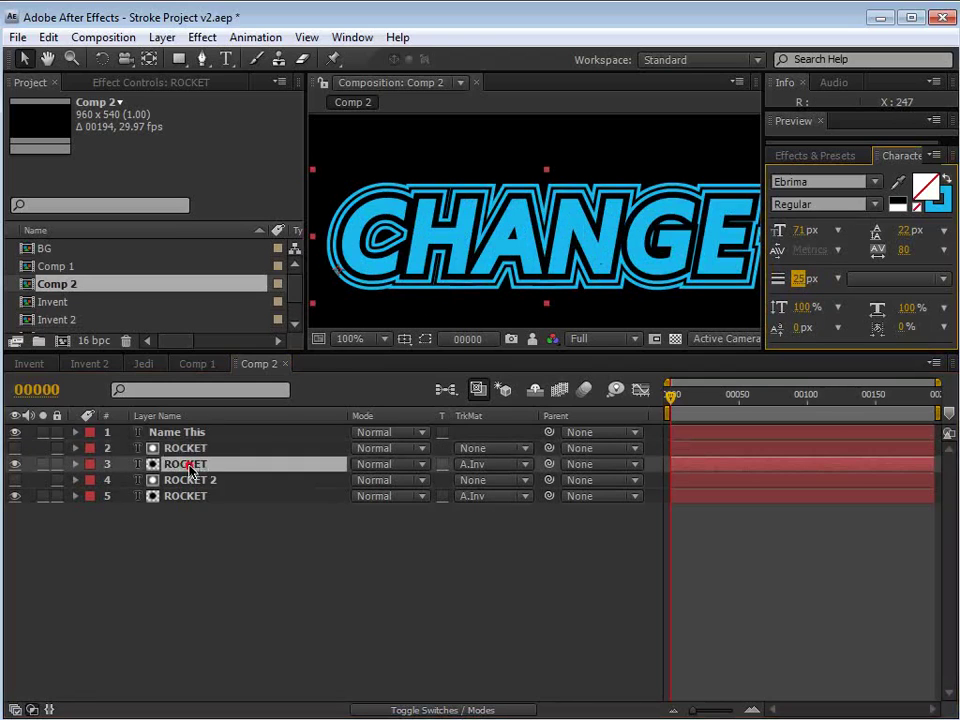
pyautogui.click(938, 200)
pyautogui.moveTo(600, 420); pyautogui.dragTo(478, 418)
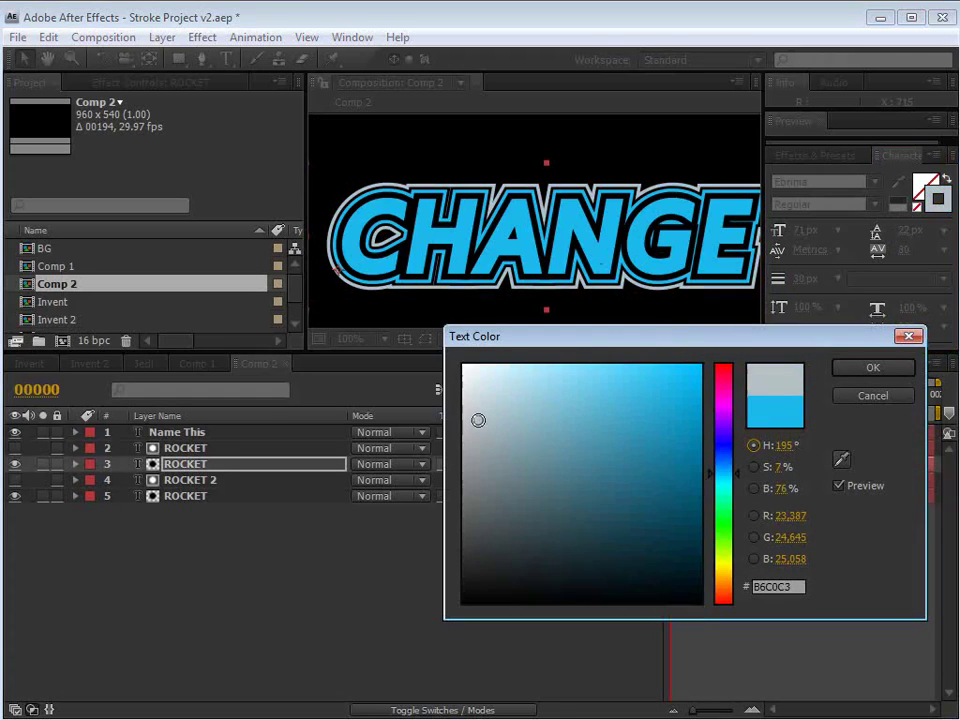
pyautogui.click(900, 367)
pyautogui.press(',')
pyautogui.press(',')
pyautogui.press('.')
pyautogui.press('.')
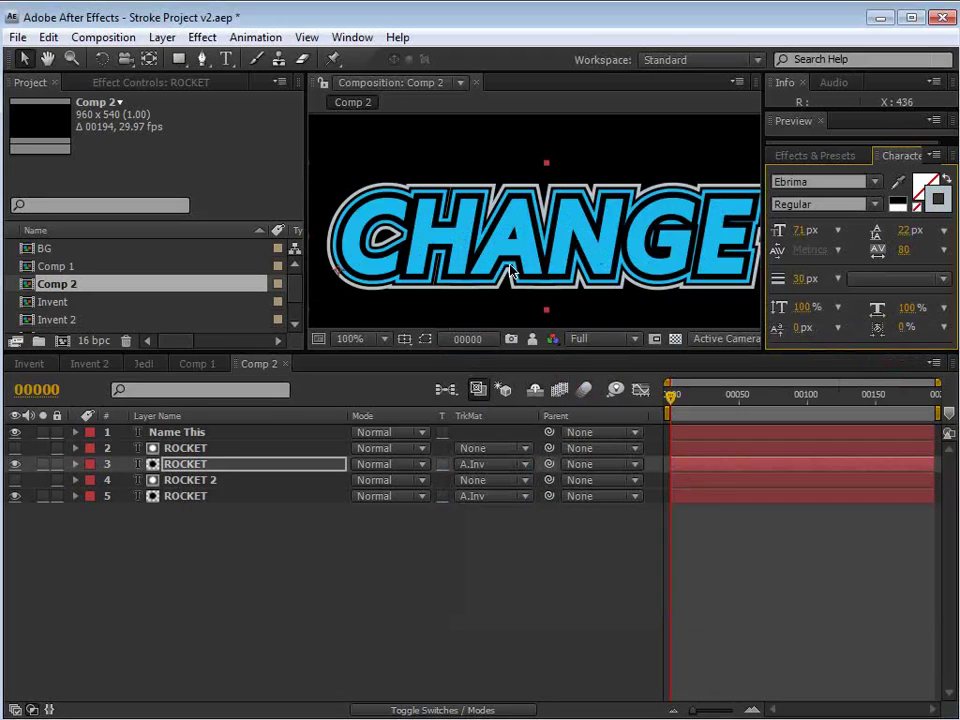
pyautogui.click(527, 565)
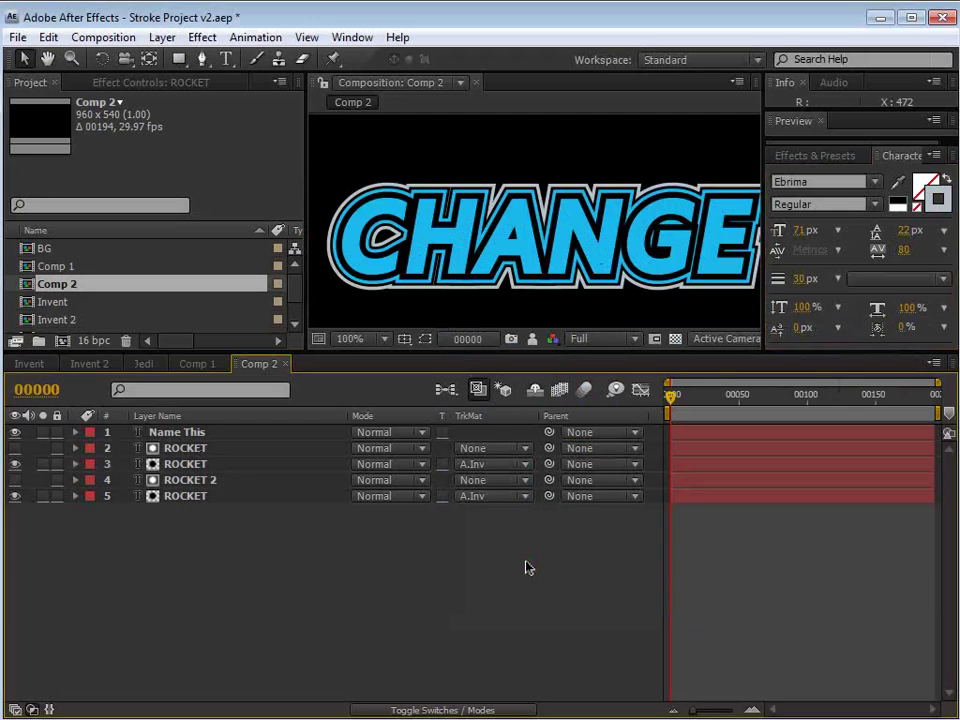
# - Add a new dark gray solid layer at composition size, 960 x 540 px
pyautogui.click(161, 37)
pyautogui.moveTo(165, 58)
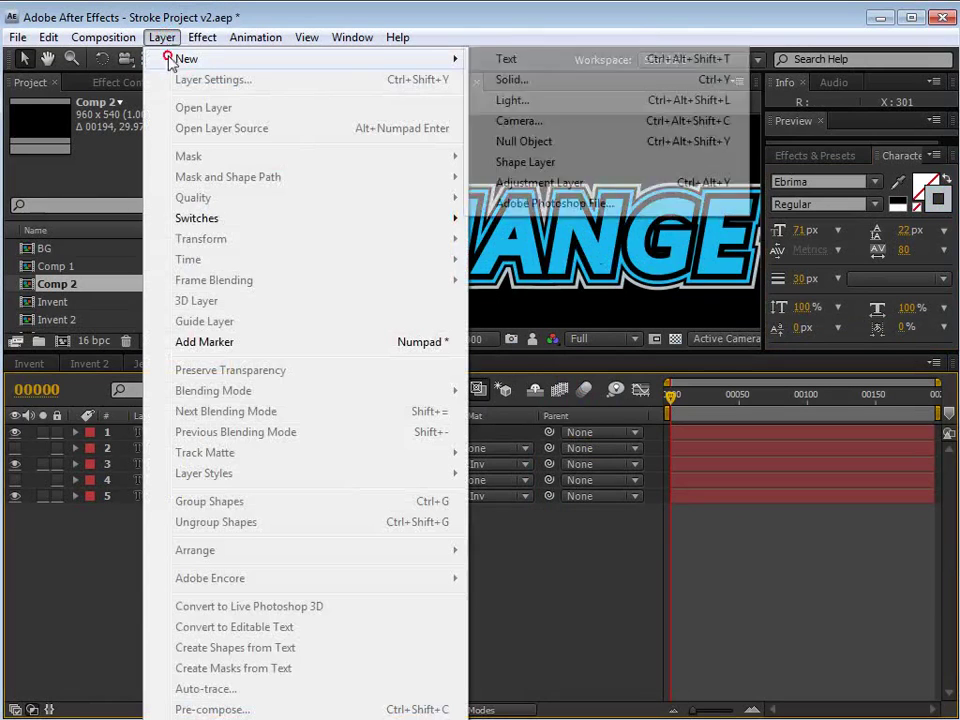
pyautogui.click(600, 78)
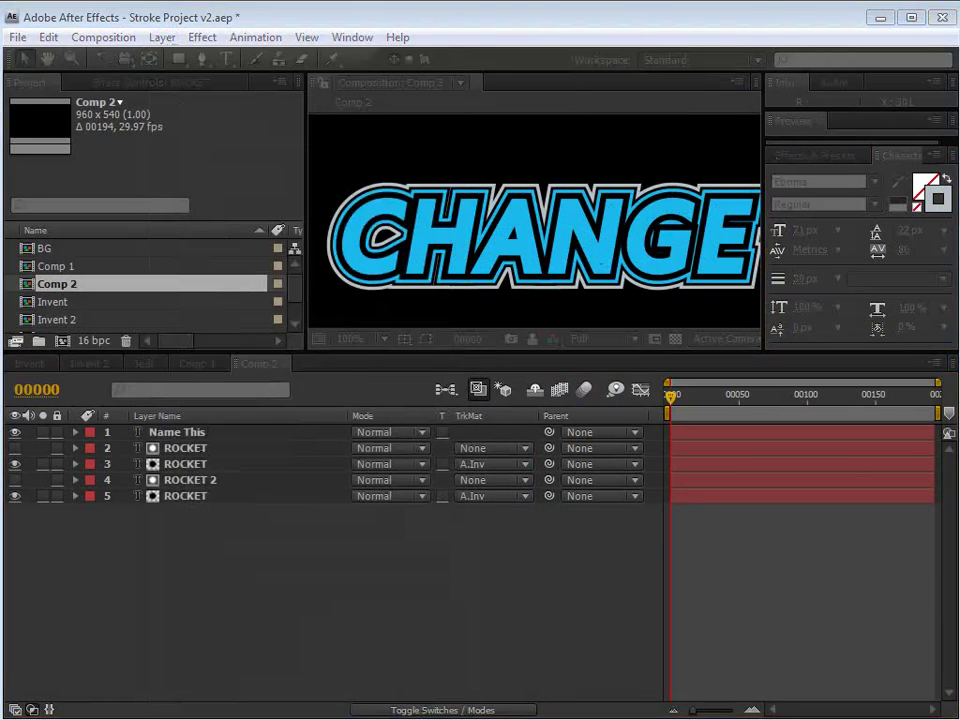
pyautogui.click(577, 404)
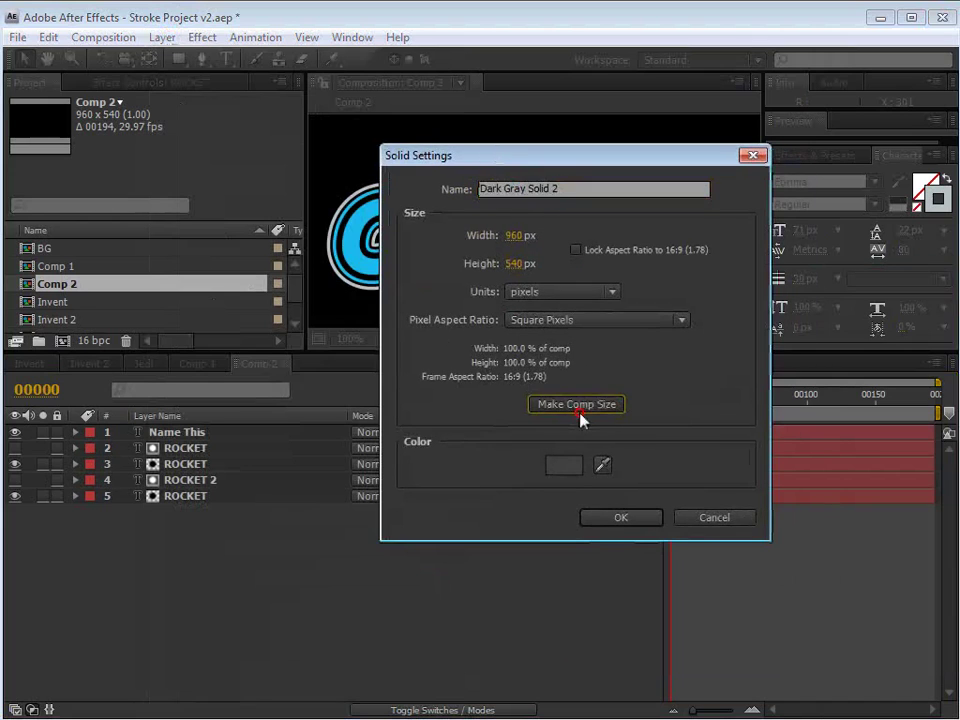
pyautogui.click(620, 518)
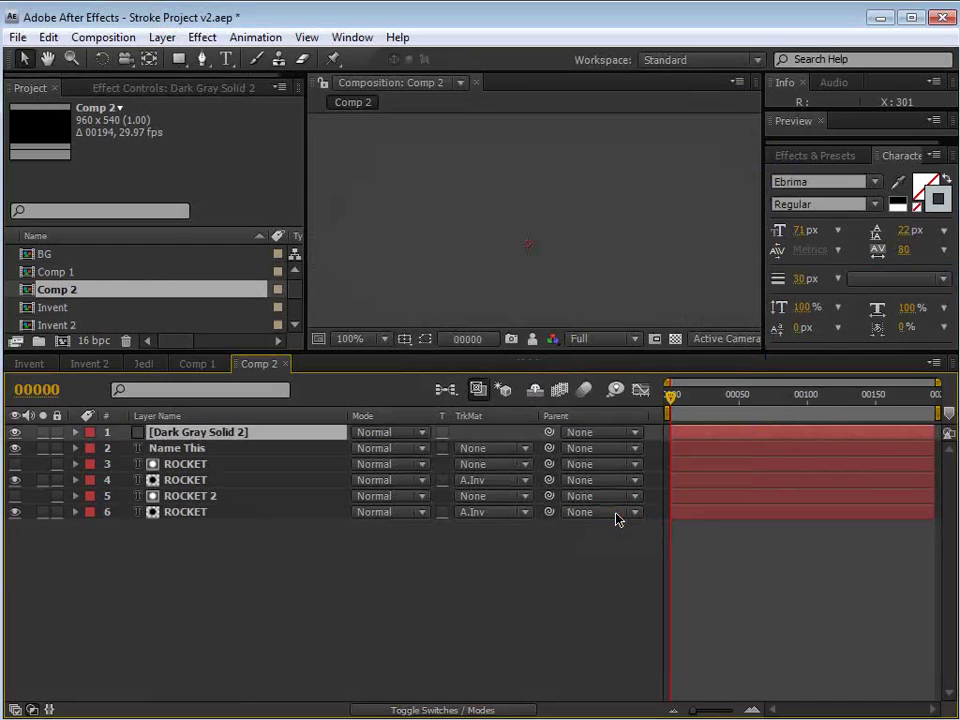
# - Apply the Ramp effect to the dark gray solid and set its shape to Radial Ramp
pyautogui.click(196, 38)
pyautogui.click(225, 316)
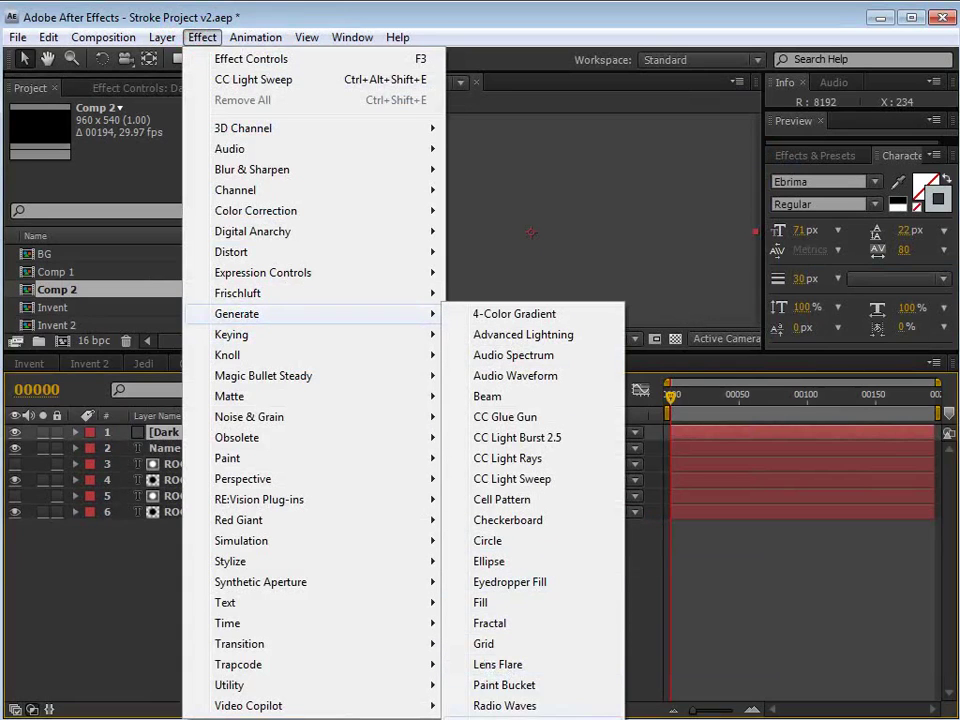
pyautogui.click(490, 719)
pyautogui.scroll(-1, 522, 228)
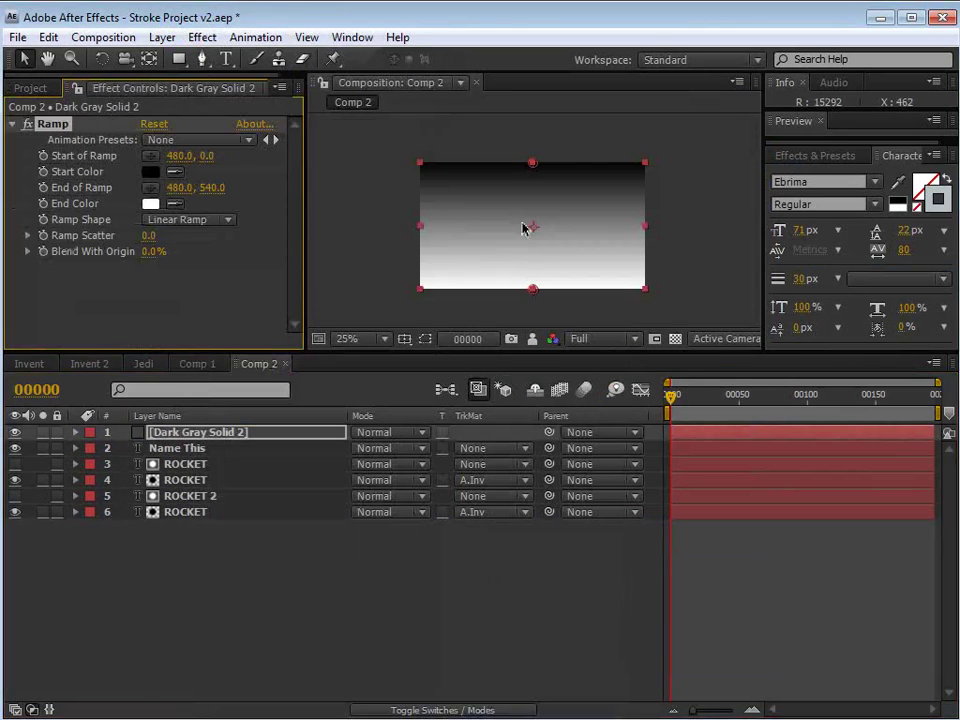
pyautogui.click(185, 219)
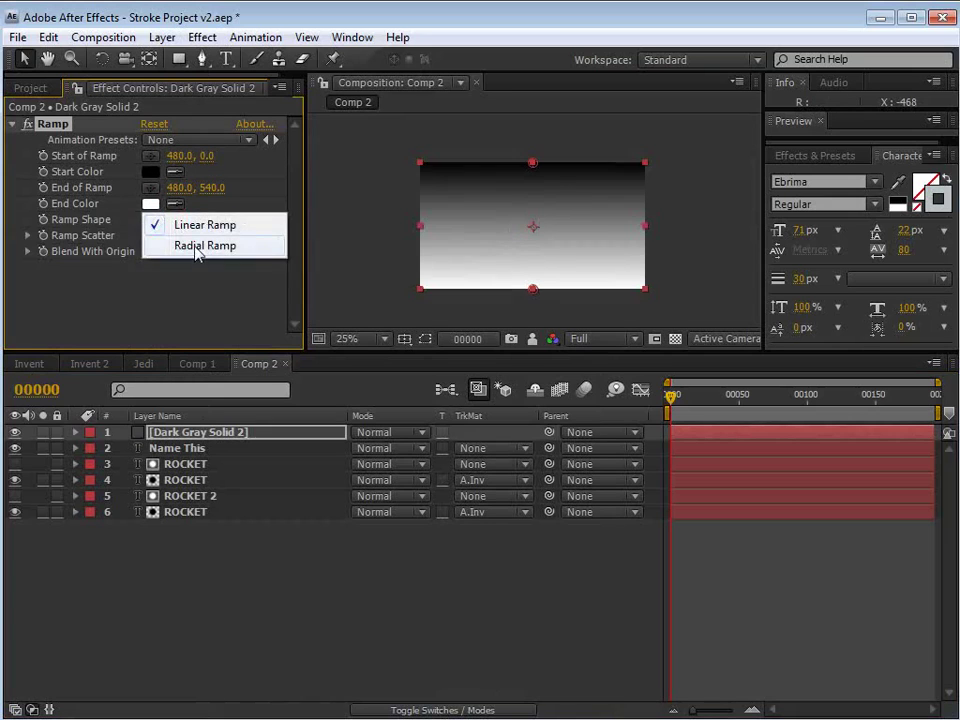
pyautogui.click(197, 248)
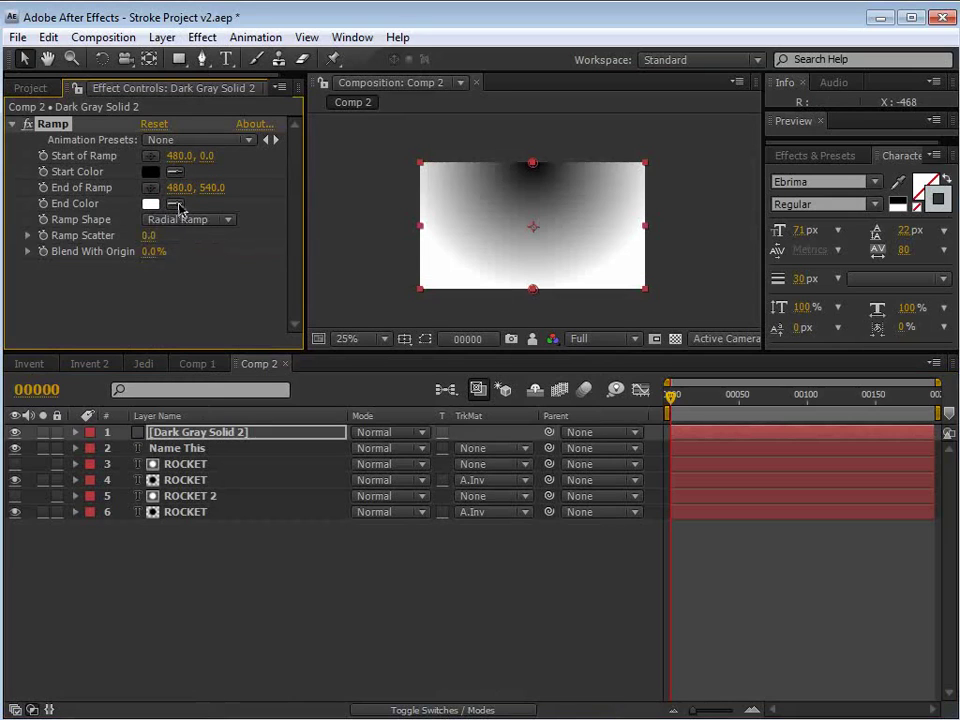
# - Set the ramp's start color to medium gray (919191) and its end color to a very dark gray
pyautogui.click(151, 172)
pyautogui.moveTo(491, 491); pyautogui.dragTo(463, 466)
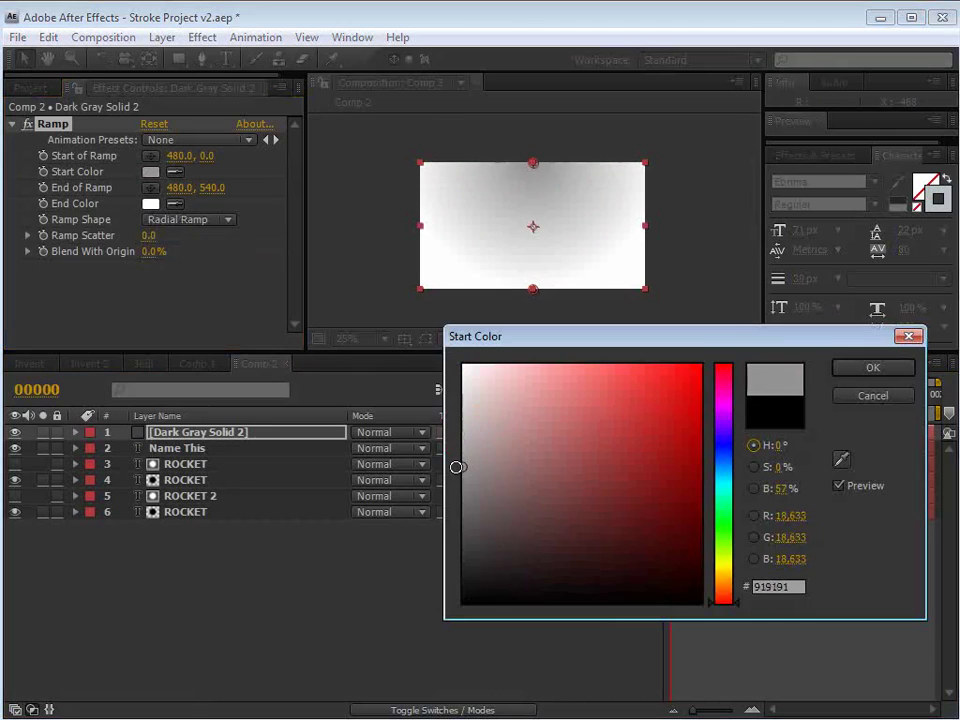
pyautogui.click(868, 369)
pyautogui.click(151, 203)
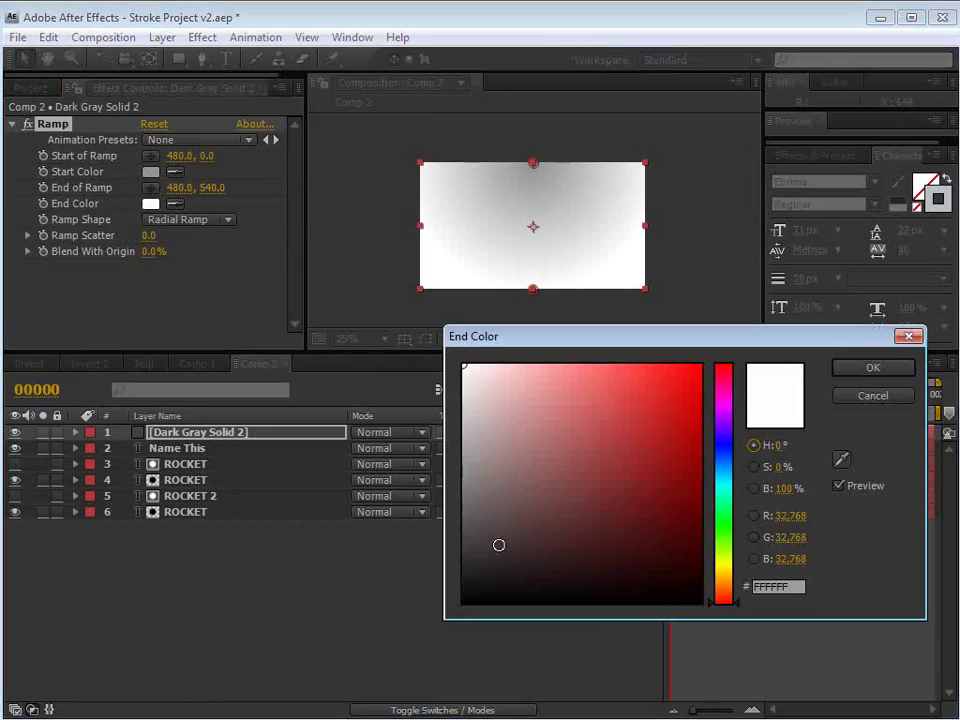
pyautogui.moveTo(499, 544); pyautogui.dragTo(470, 545)
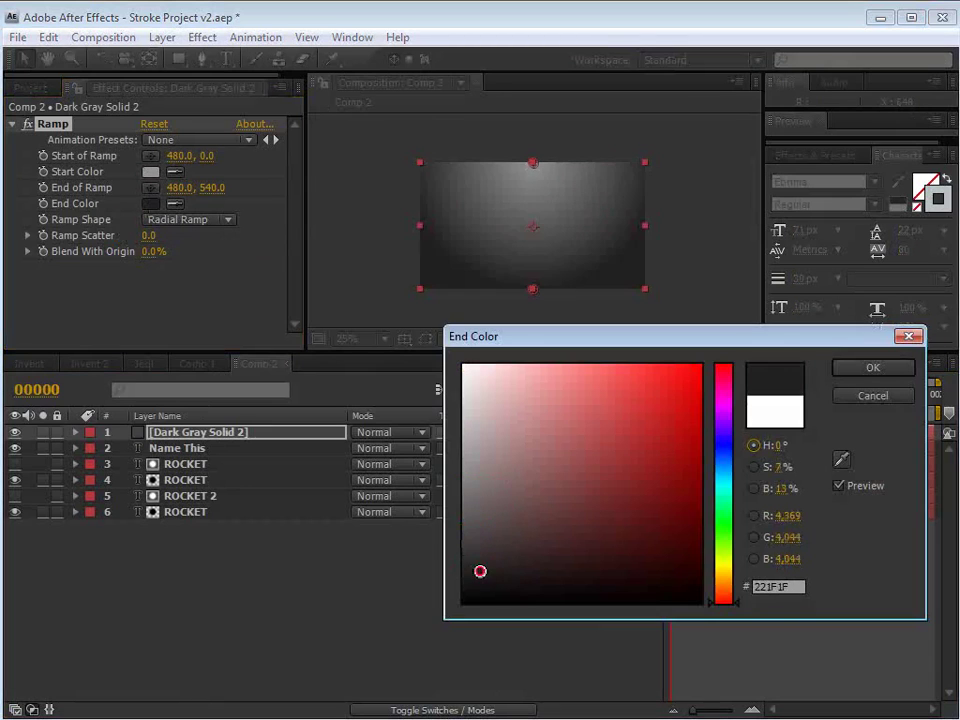
pyautogui.click(873, 369)
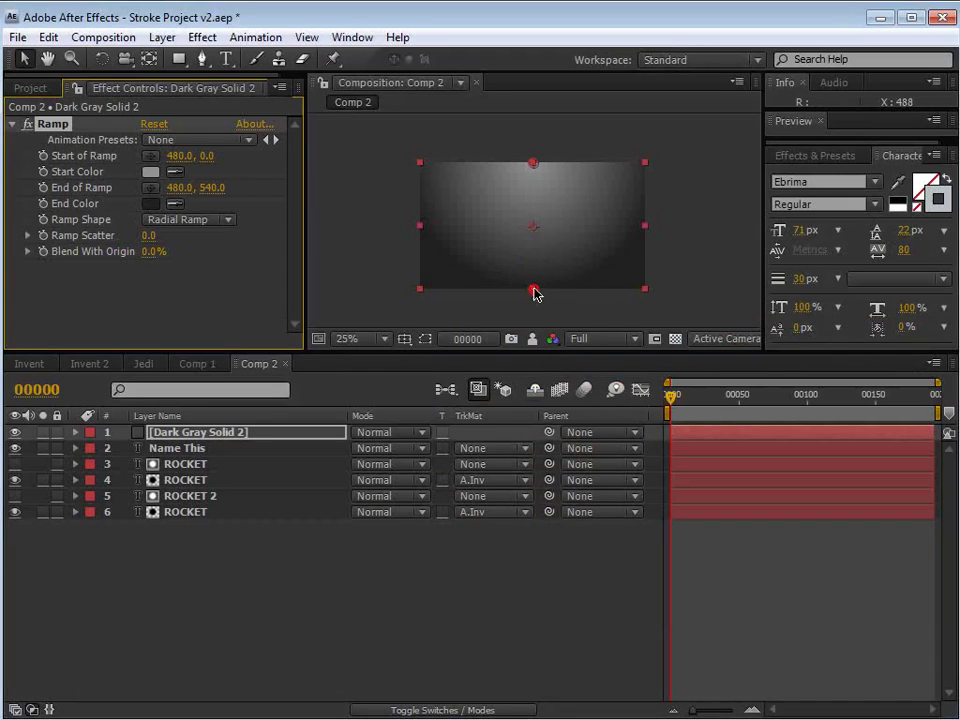
# - Move the ramp's end point to 480, 1000 and its start point to 480, 276, and check the gradient
pyautogui.moveTo(535, 293); pyautogui.dragTo(535, 403)
pyautogui.moveTo(531, 163); pyautogui.dragTo(535, 229)
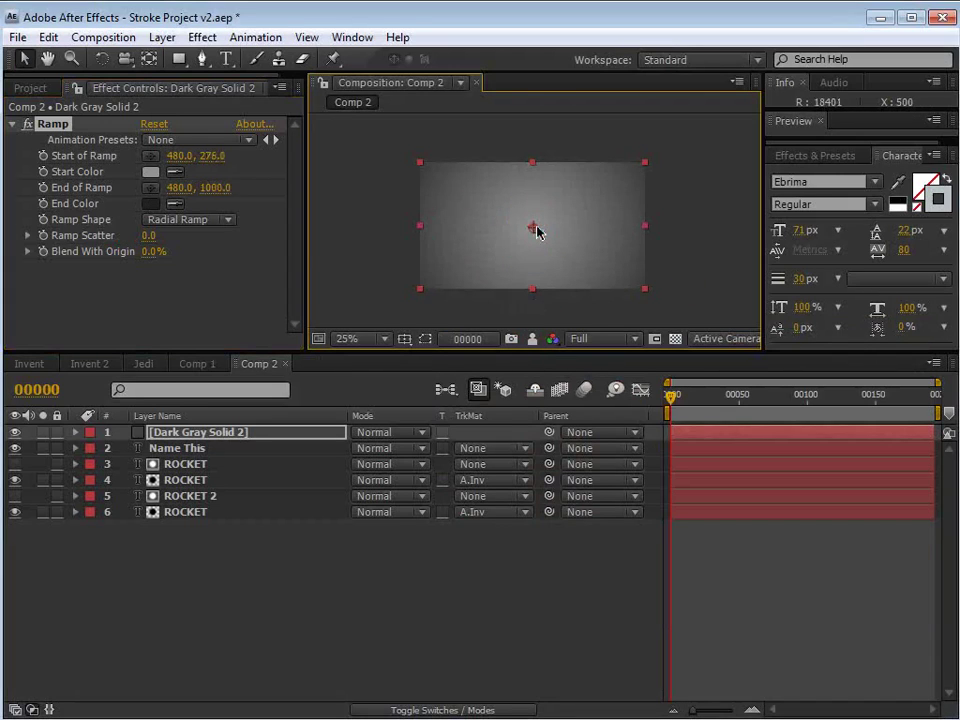
pyautogui.press('`')
pyautogui.press('.')
pyautogui.press('`')
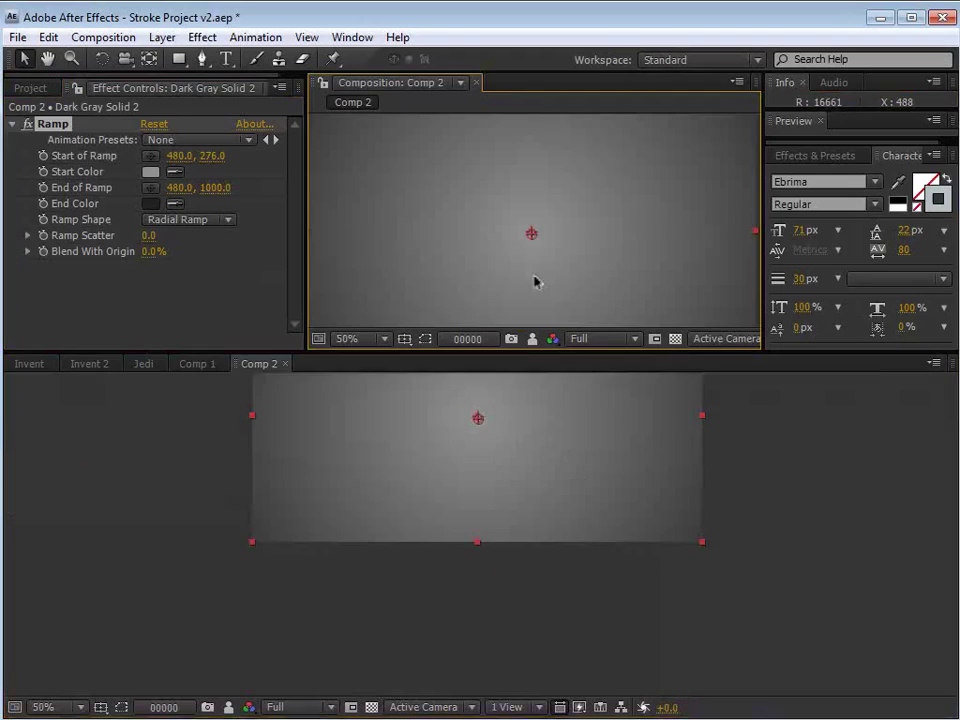
# - Move the gradient solid to the bottom of the layer stack and rename it BG
pyautogui.moveTo(188, 436); pyautogui.dragTo(178, 520)
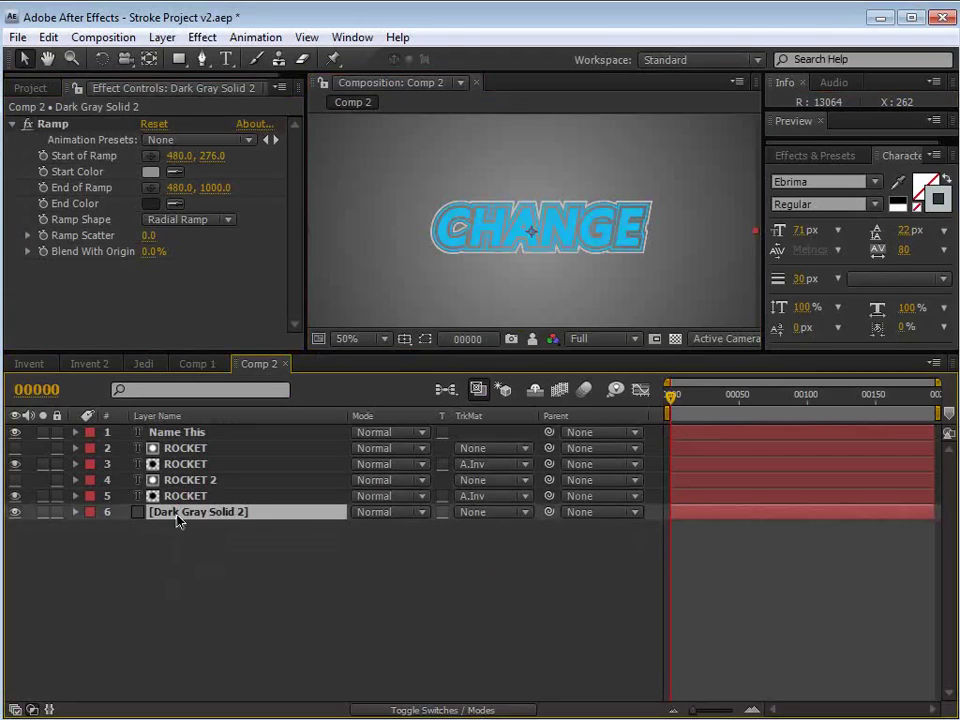
pyautogui.click(175, 512)
pyautogui.press('Return')
pyautogui.write('BG')
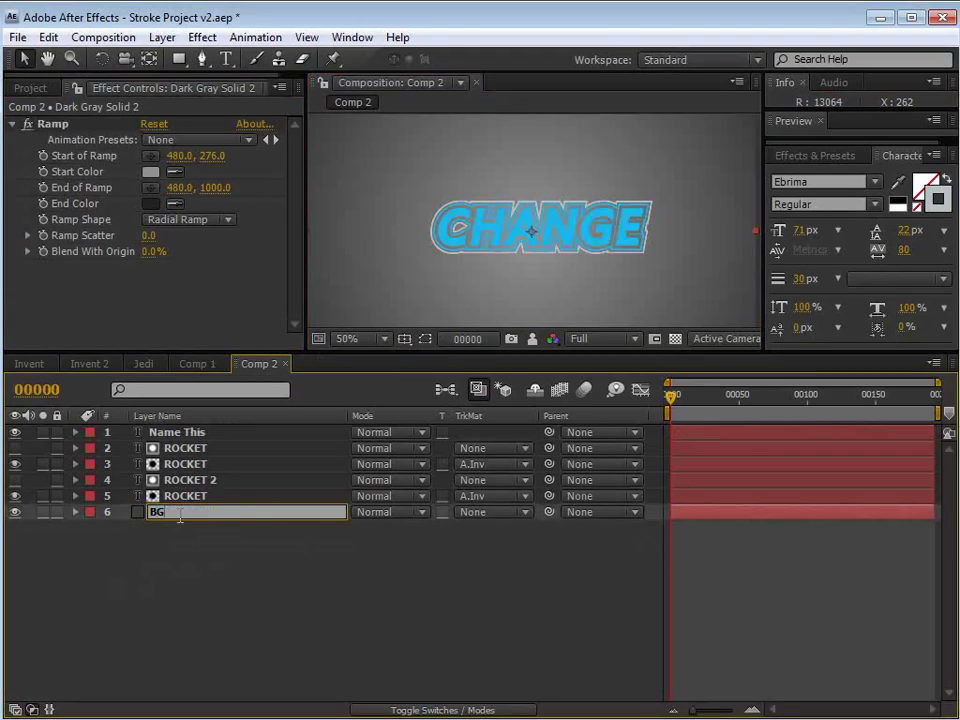
pyautogui.press('Return')
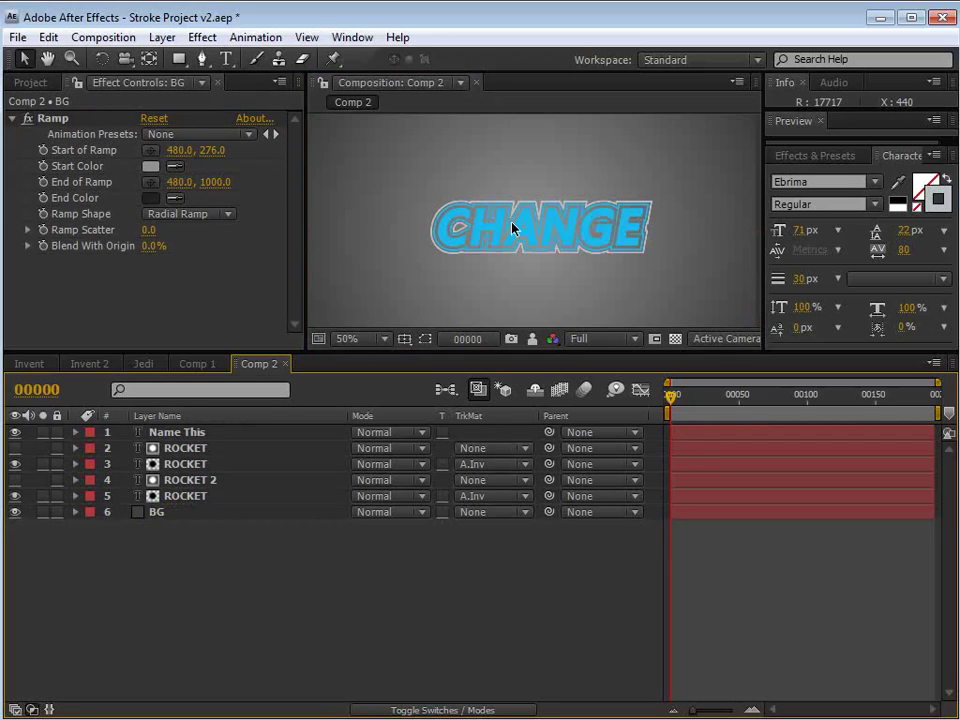
# - Show the layer switches and turn on 3D for the Name This layer and all four ROCKET text layers
pyautogui.click(189, 432)
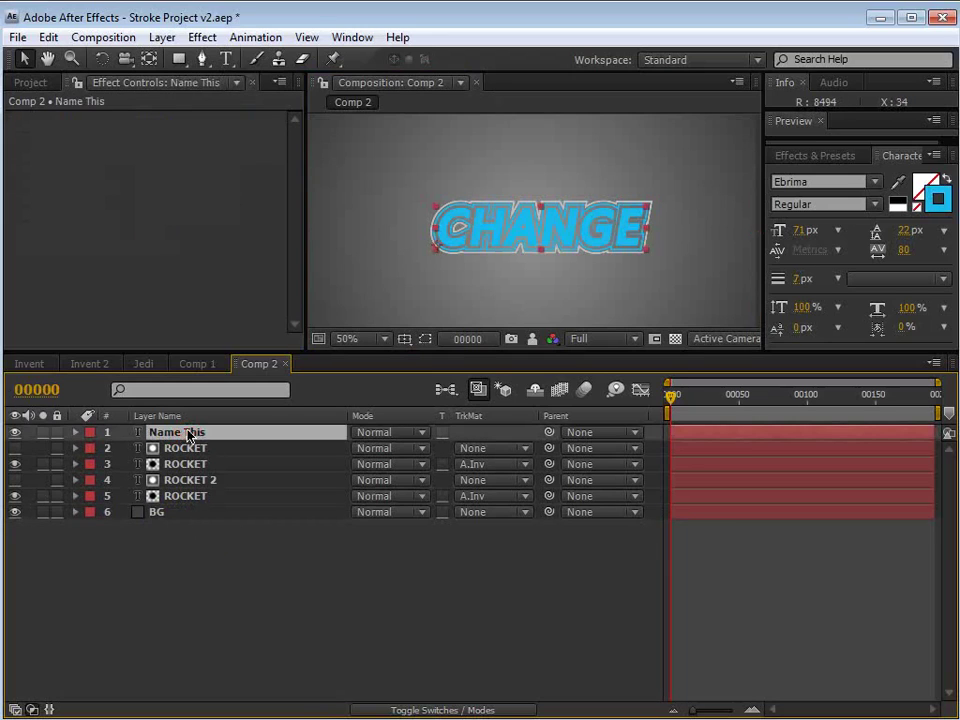
pyautogui.press('F4')
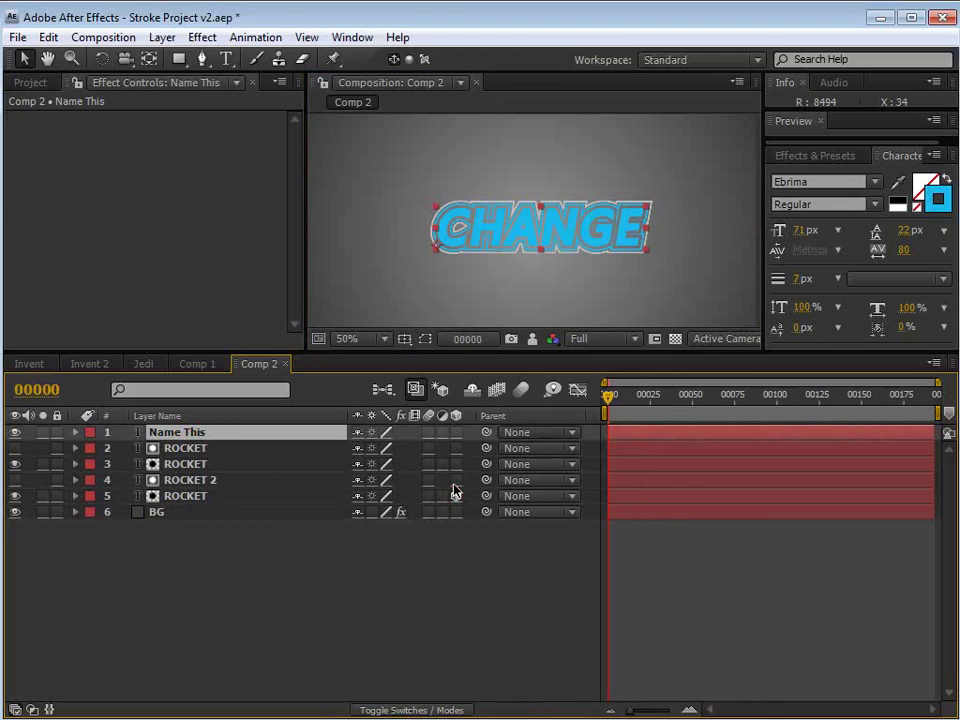
pyautogui.moveTo(455, 484); pyautogui.dragTo(460, 438)
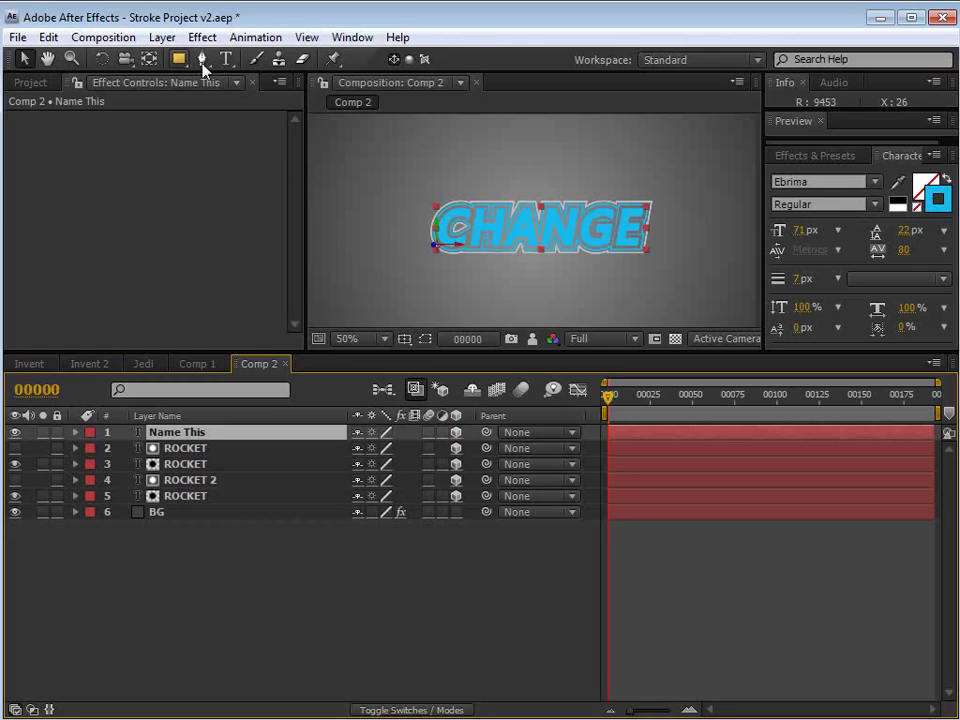
# - Add a new point light with an intensity of 80% to the composition
pyautogui.click(162, 37)
pyautogui.moveTo(180, 58)
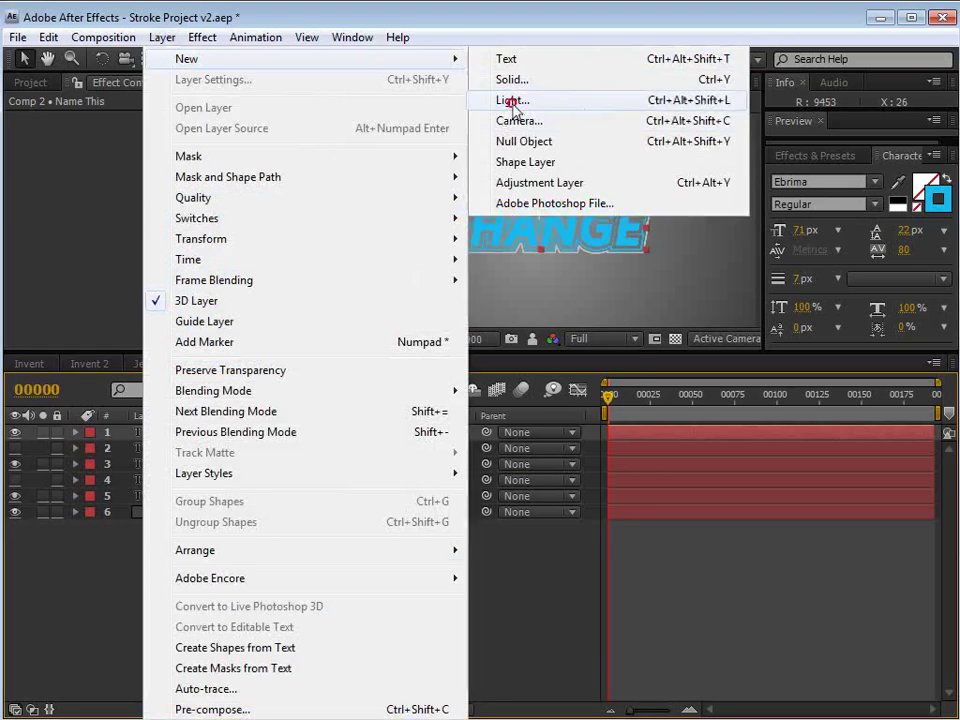
pyautogui.click(512, 100)
pyautogui.click(519, 262)
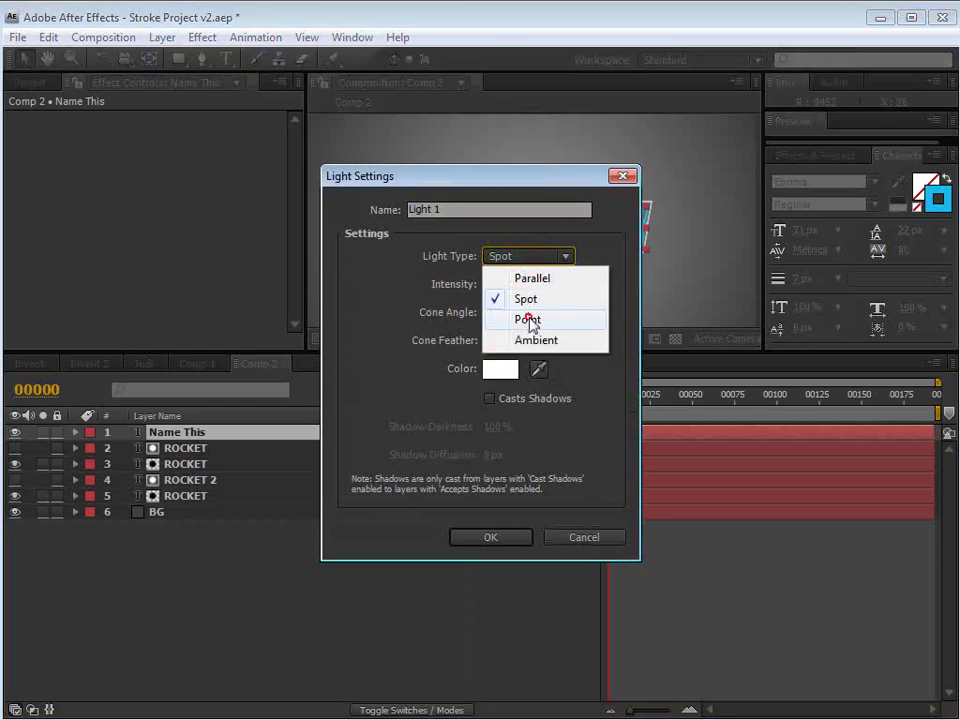
pyautogui.click(531, 326)
pyautogui.moveTo(490, 284); pyautogui.dragTo(477, 290)
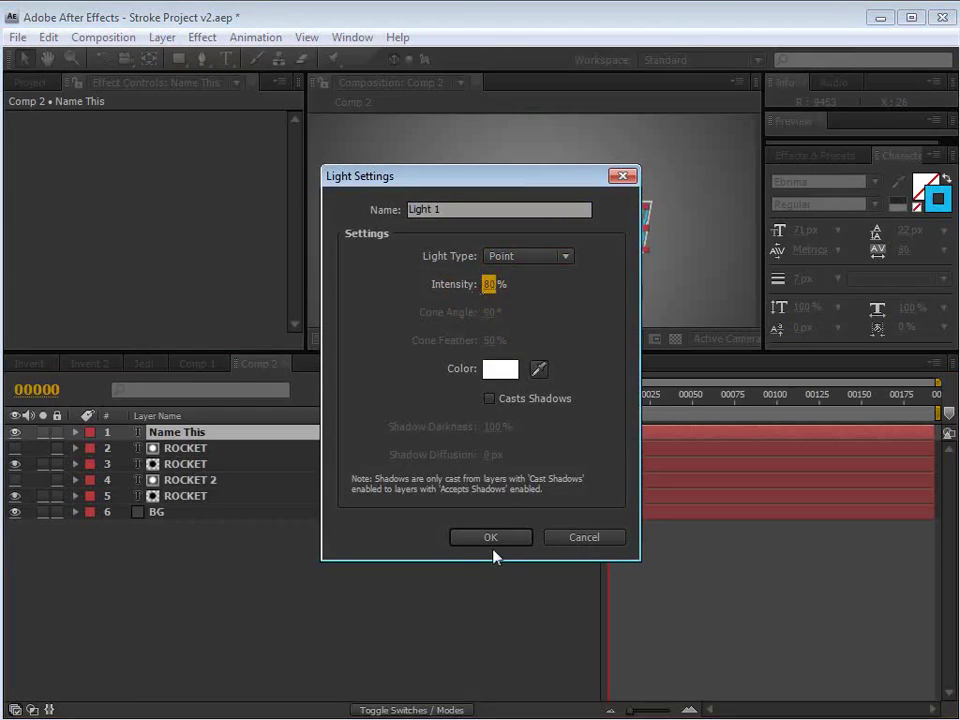
pyautogui.click(468, 536)
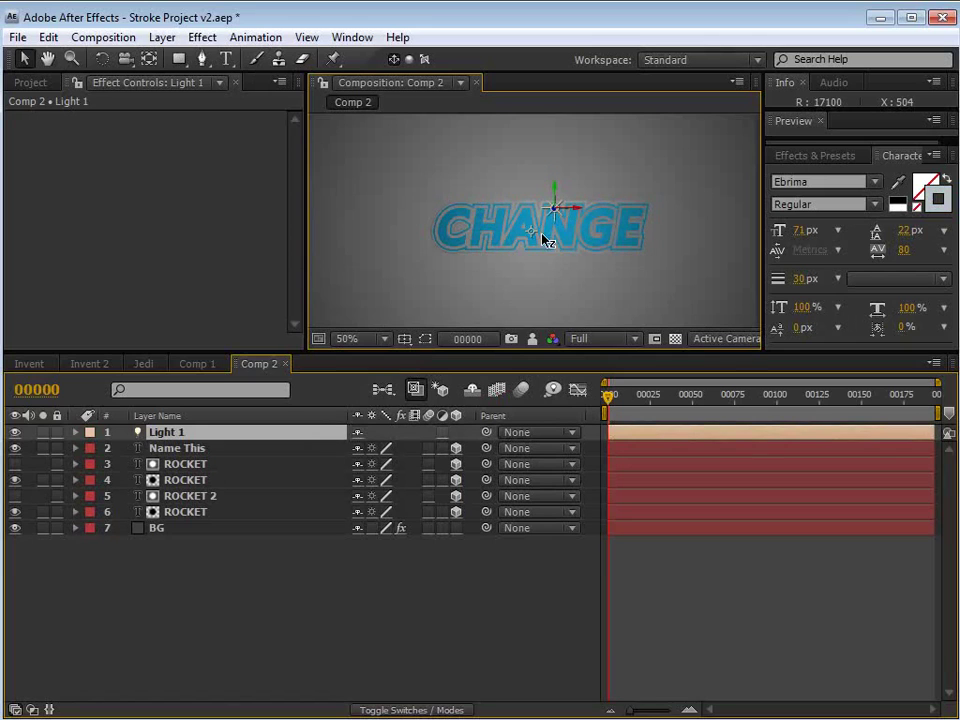
# - Move the light left to just above the middle of the title, and hide the Name This layer
pyautogui.click(543, 236)
pyautogui.scroll(1, 555, 227)
pyautogui.moveTo(573, 202); pyautogui.dragTo(525, 205)
pyautogui.click(95, 449)
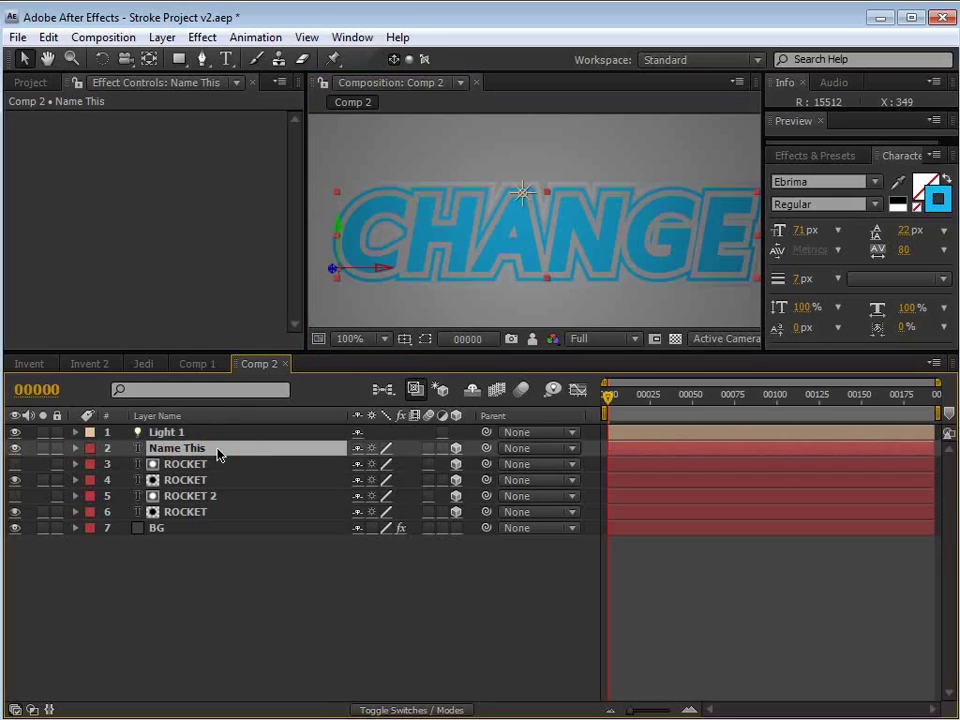
pyautogui.click(15, 448)
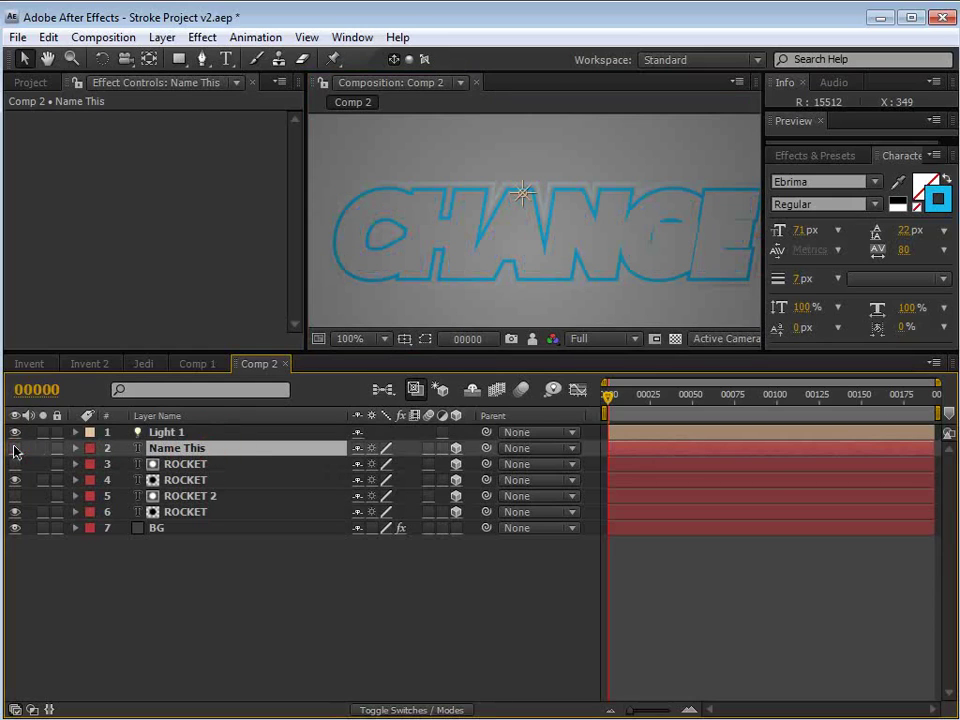
# - Set the stroke width of the lowest ROCKET outline, layer 6, to 27 px and of its matte, layer 5, to 8 px
pyautogui.click(168, 516)
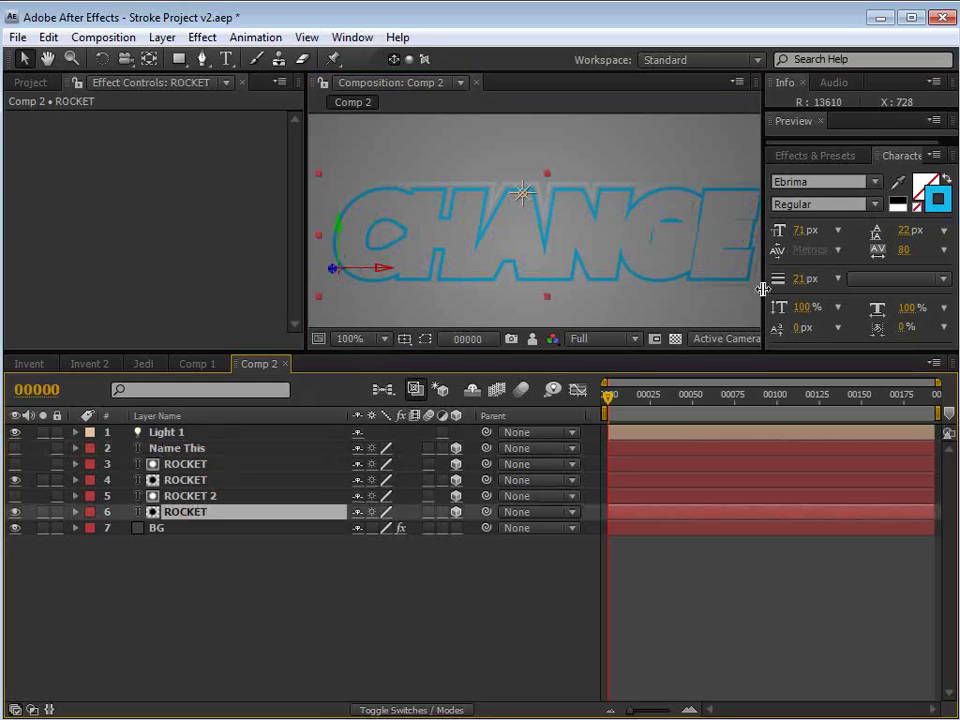
pyautogui.moveTo(797, 280)
pyautogui.mouseDown()
pyautogui.moveTo(805, 280)
pyautogui.moveTo(794, 283)
pyautogui.mouseUp()
pyautogui.click(212, 497)
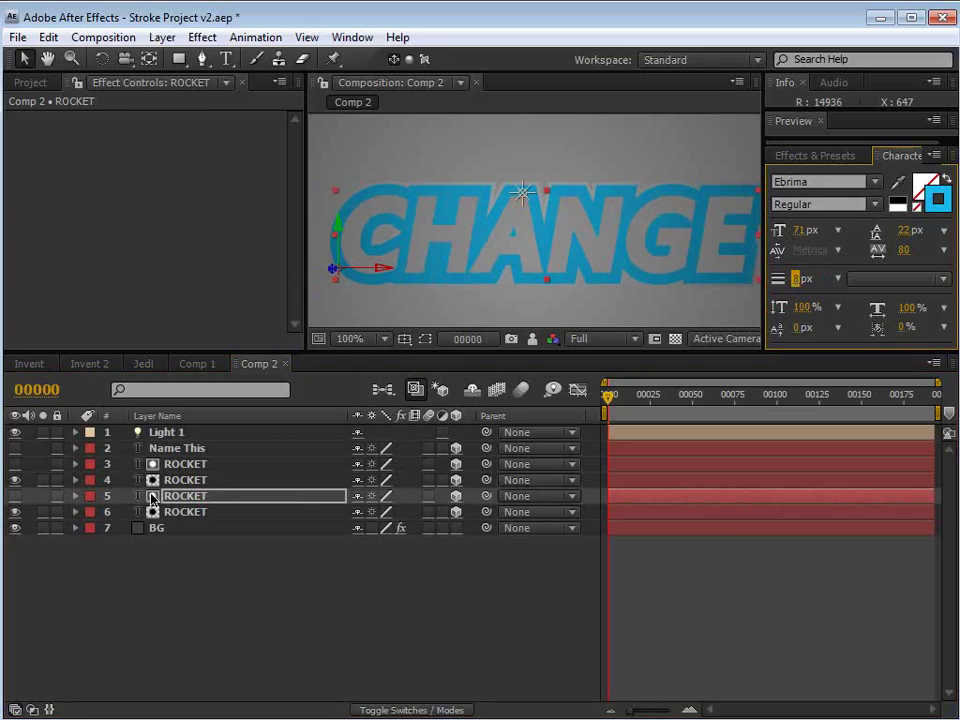
# - Widen the stroke of the matte on layer 3 and set the outer outline's stroke width on layer 4 to 41 px
pyautogui.click(184, 480)
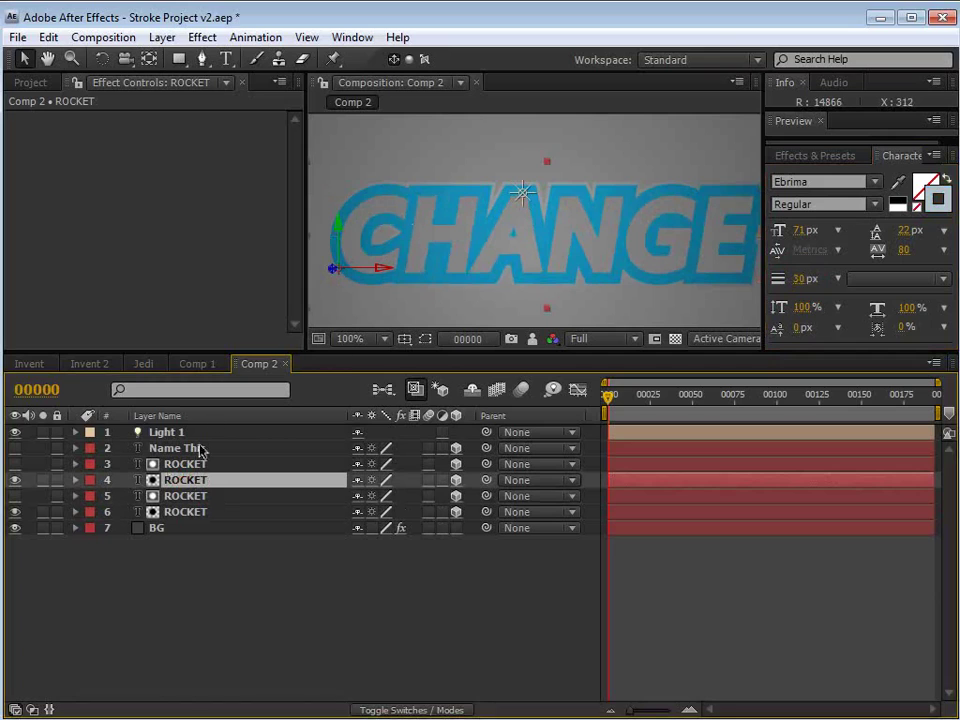
pyautogui.click(246, 464)
pyautogui.click(803, 281)
pyautogui.moveTo(802, 281); pyautogui.dragTo(810, 281)
pyautogui.click(184, 480)
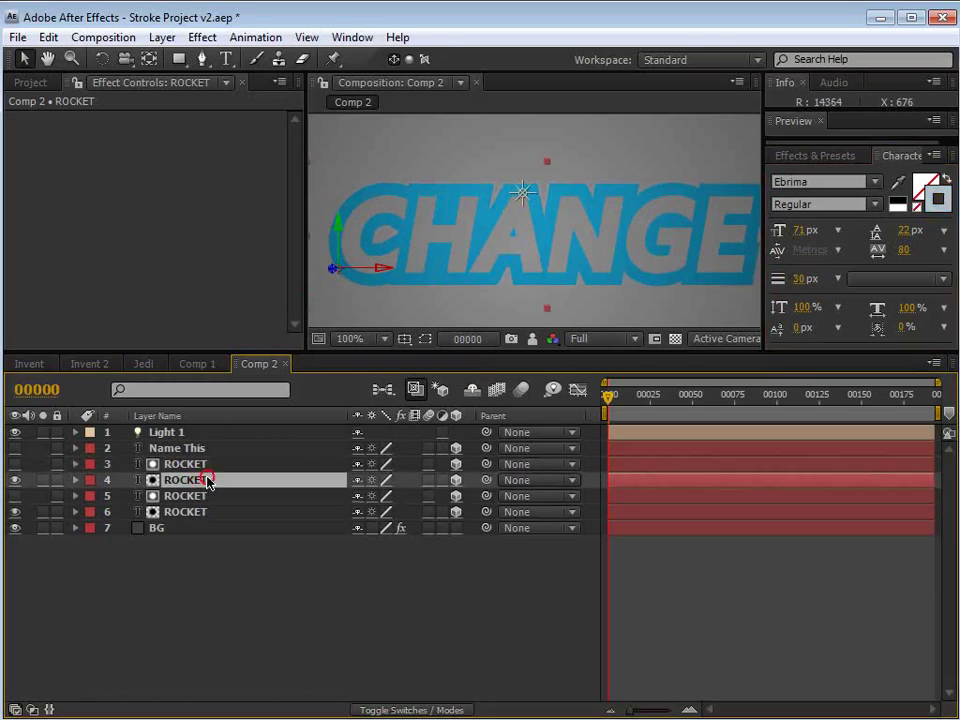
pyautogui.click(801, 278)
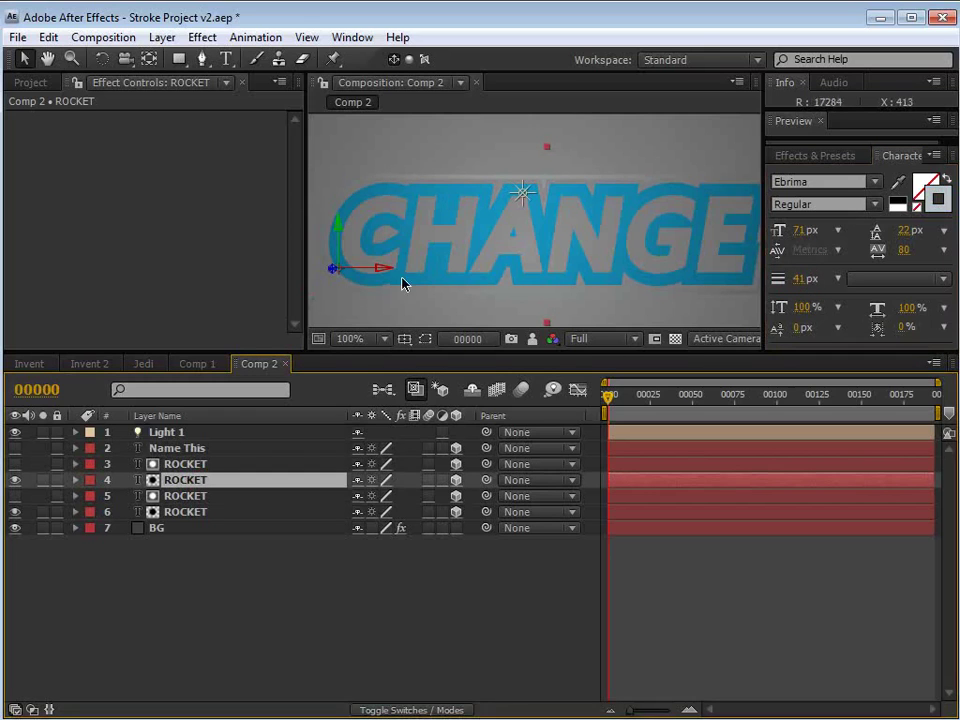
# - Change the outer outline's stroke color on layer 4 to dark green (369104)
pyautogui.click(938, 199)
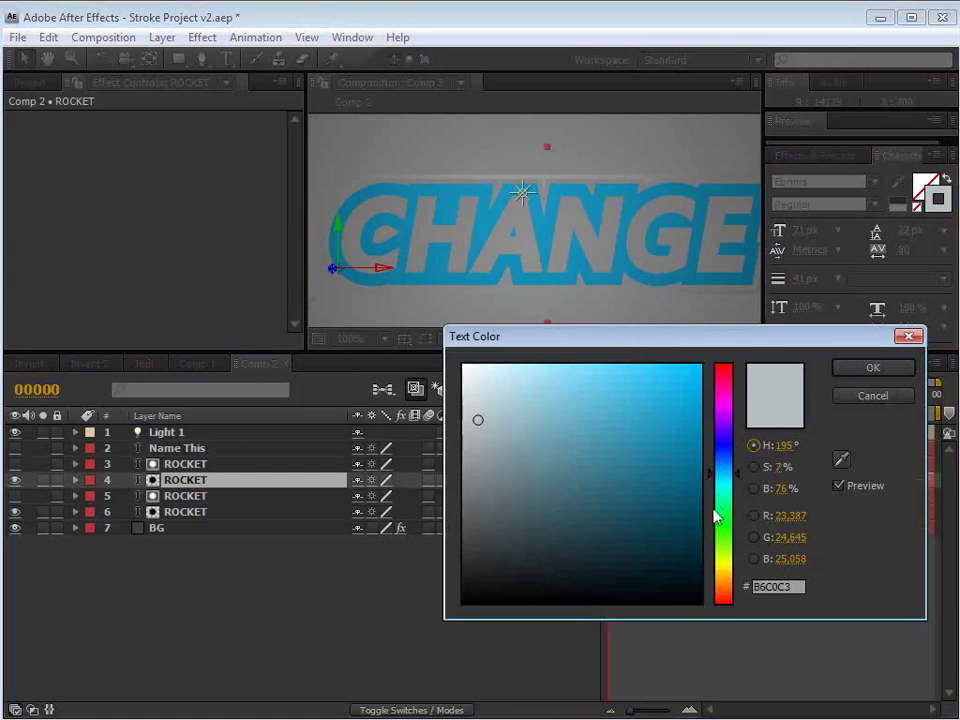
pyautogui.moveTo(728, 478)
pyautogui.mouseDown()
pyautogui.moveTo(731, 557)
pyautogui.moveTo(729, 538)
pyautogui.mouseUp()
pyautogui.moveTo(654, 481); pyautogui.dragTo(694, 467)
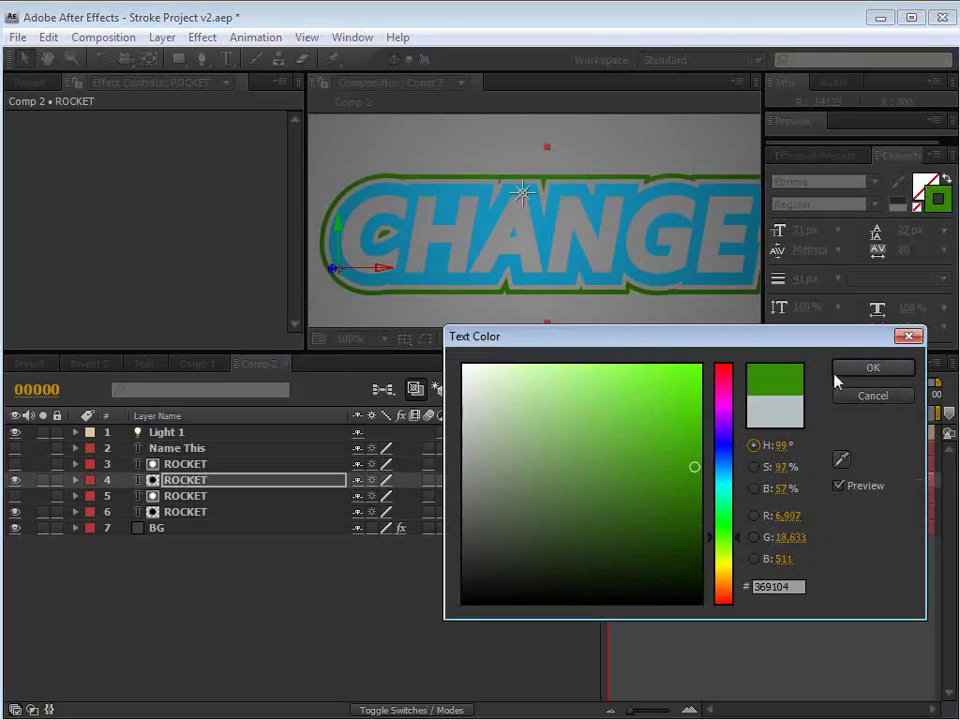
pyautogui.click(868, 368)
# - Change the inner outline's stroke color on layer 6 to light yellow-green (B4DD45)
pyautogui.click(177, 513)
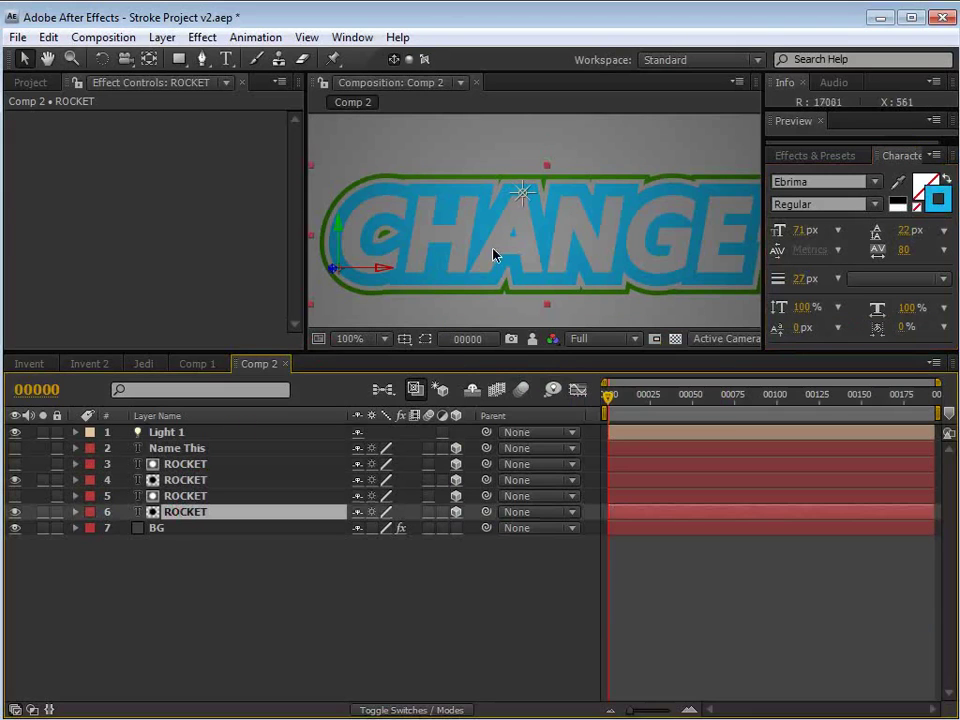
pyautogui.click(938, 199)
pyautogui.click(718, 563)
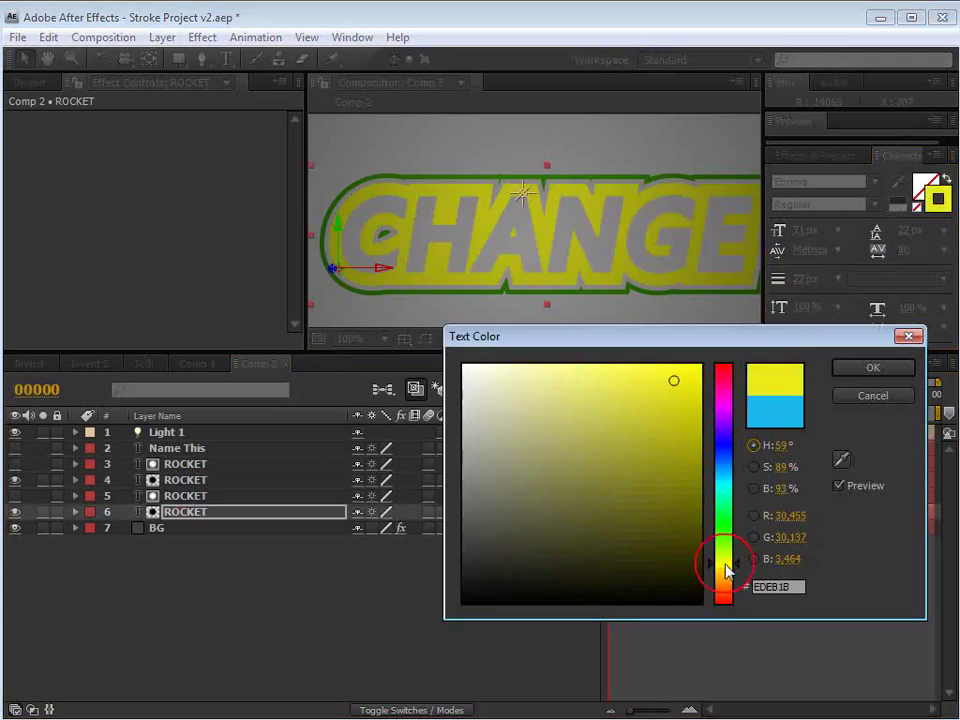
pyautogui.moveTo(632, 429); pyautogui.dragTo(665, 399)
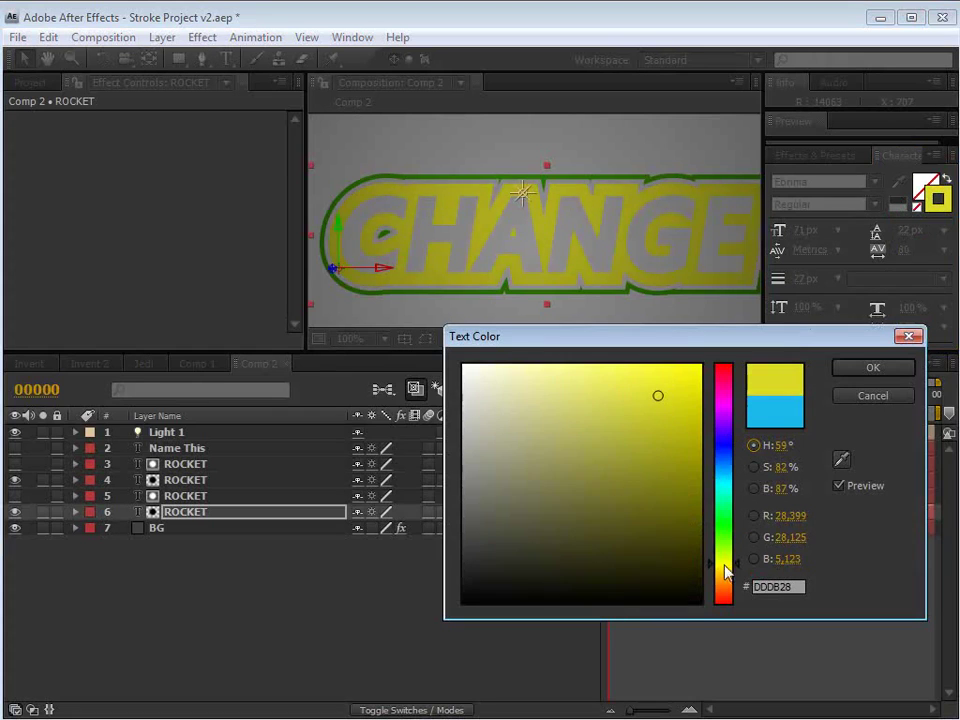
pyautogui.moveTo(724, 574); pyautogui.dragTo(724, 553)
pyautogui.moveTo(637, 400); pyautogui.dragTo(626, 396)
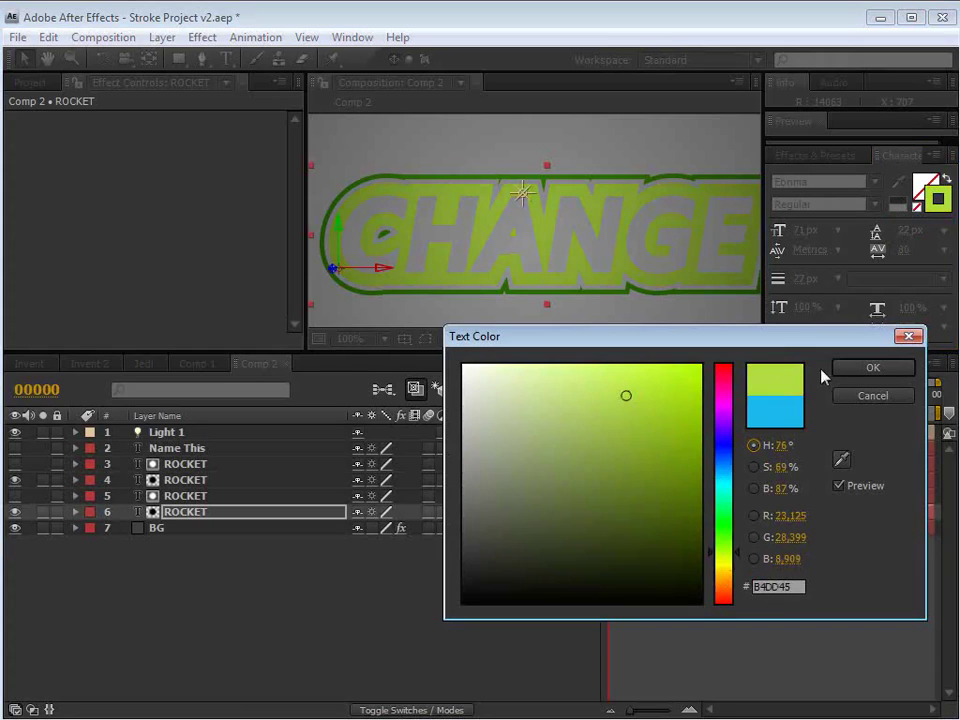
pyautogui.click(853, 368)
# - Set the green outline's stroke width to 42 px and its matte's stroke width on layer 3 to 27 px
pyautogui.click(198, 497)
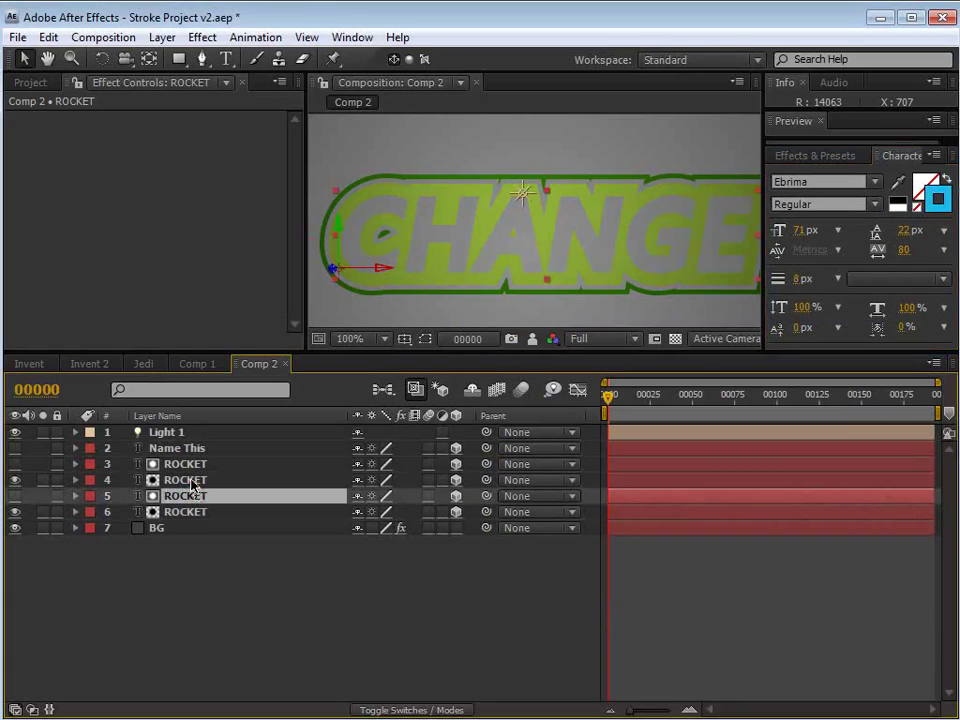
pyautogui.click(195, 481)
pyautogui.click(800, 280)
pyautogui.moveTo(800, 280); pyautogui.dragTo(795, 278)
pyautogui.click(181, 465)
pyautogui.click(424, 588)
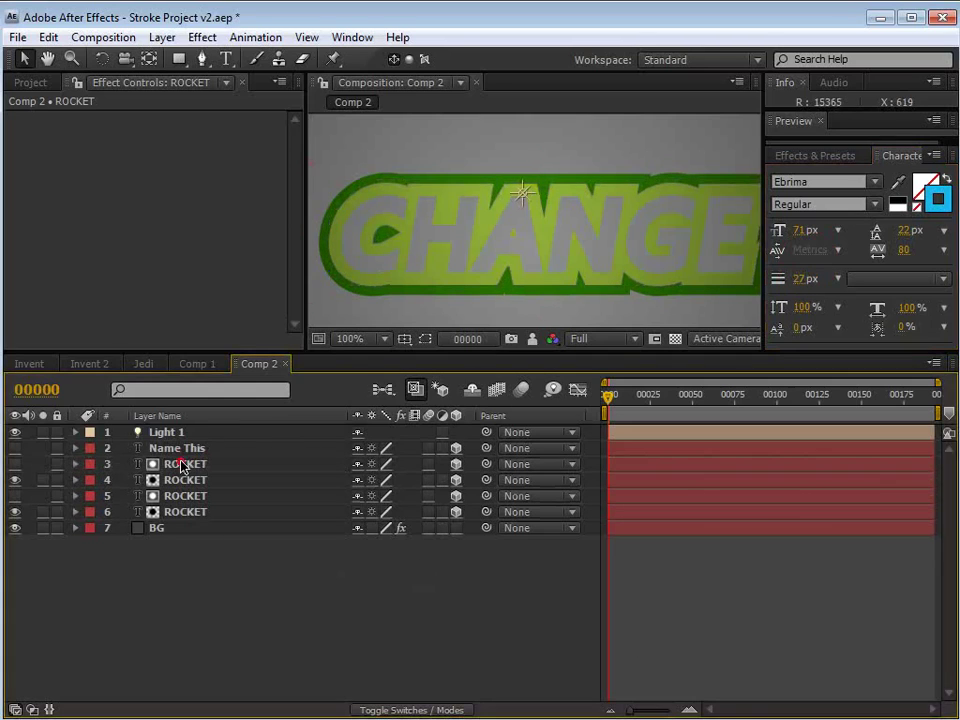
# - Duplicate the green outline layer together with its matte, layers 3 and 4
pyautogui.click(183, 465)
pyautogui.keyDown('ctrl'); pyautogui.click(164, 480); pyautogui.keyUp('ctrl')
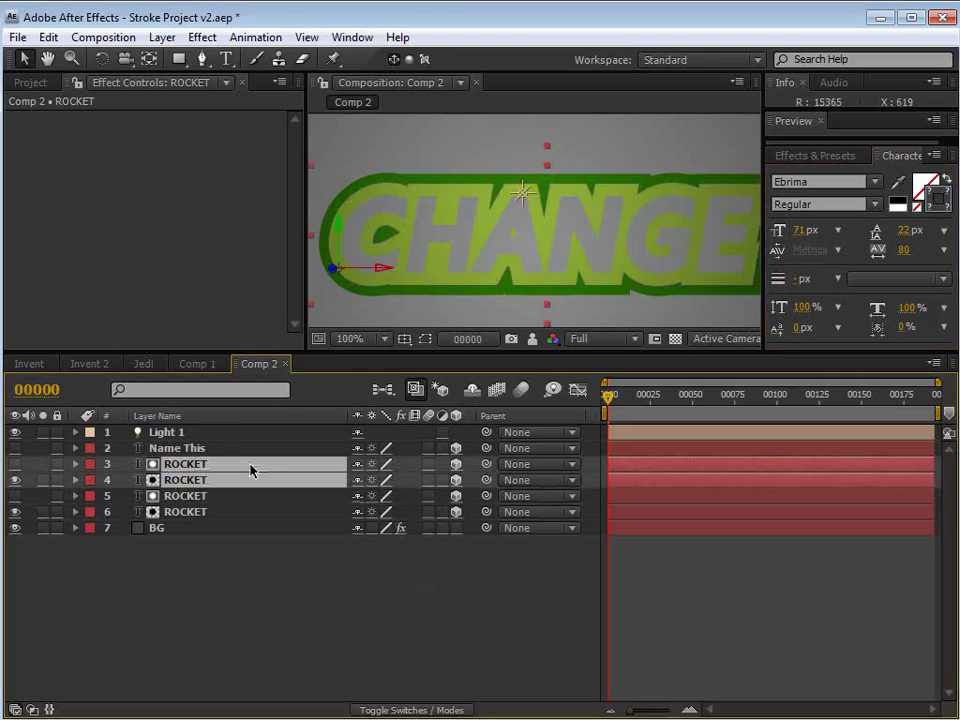
pyautogui.hotkey('ctrl', 'd')
pyautogui.click(240, 596)
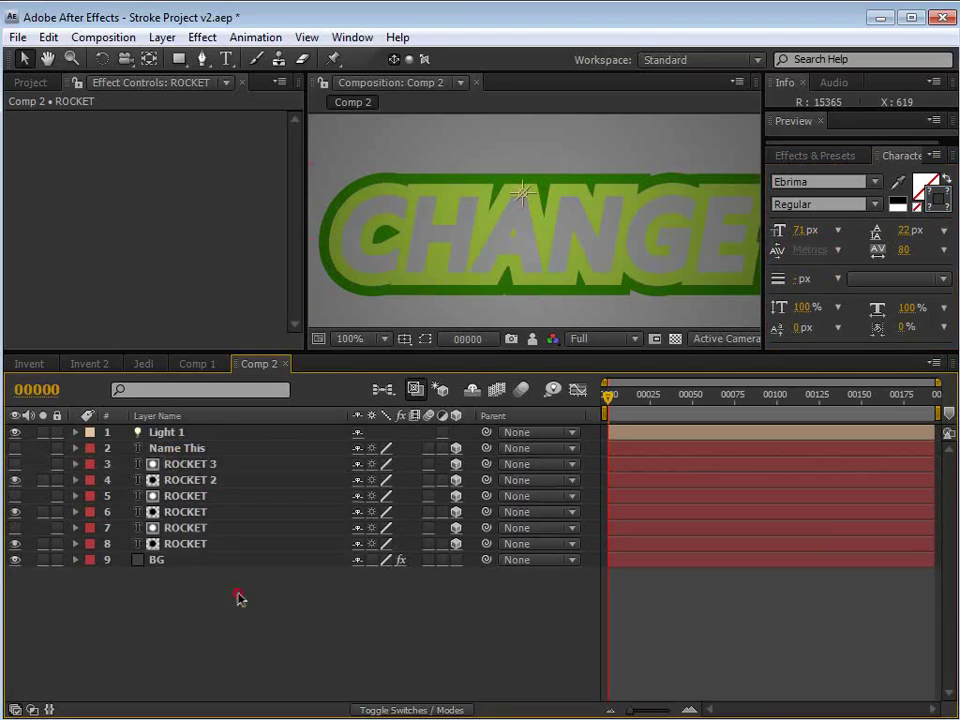
# - Change the duplicated outline's stroke color on layer 4 to white
pyautogui.click(205, 481)
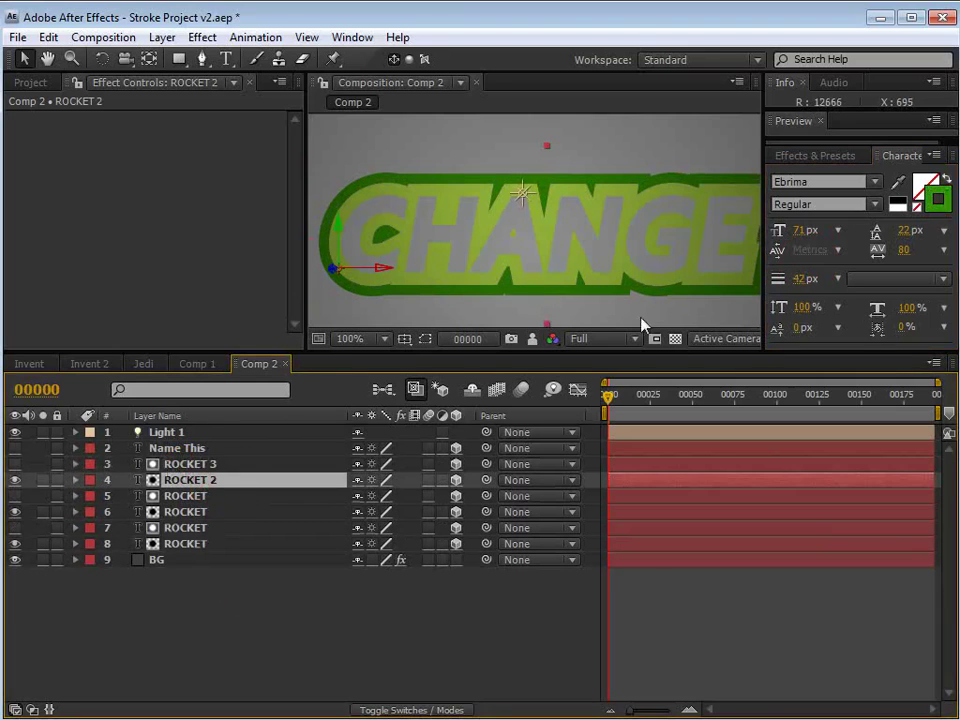
pyautogui.click(937, 200)
pyautogui.click(484, 377)
pyautogui.click(462, 362)
pyautogui.click(850, 367)
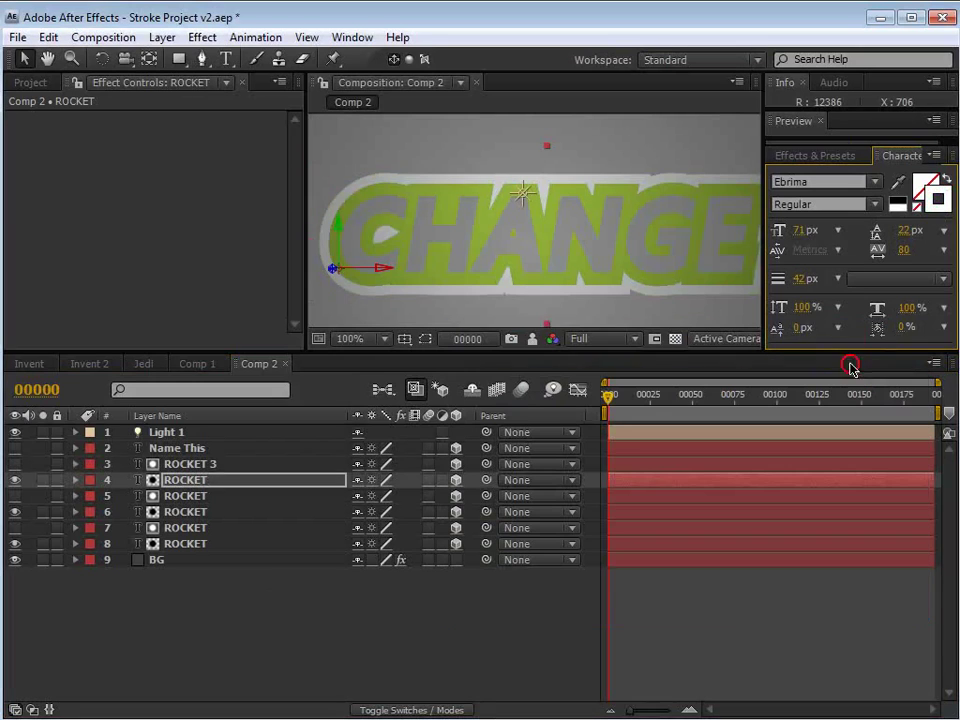
# - Set the white outline's stroke width to 63 px, widen its matte's stroke to leave a gap around the green outline, and check the whole title
pyautogui.moveTo(795, 285)
pyautogui.mouseDown()
pyautogui.moveTo(818, 285)
pyautogui.moveTo(808, 281)
pyautogui.moveTo(817, 276)
pyautogui.moveTo(766, 276)
pyautogui.mouseUp()
pyautogui.click(219, 463)
pyautogui.click(221, 480)
pyautogui.scroll(-1, 630, 223)
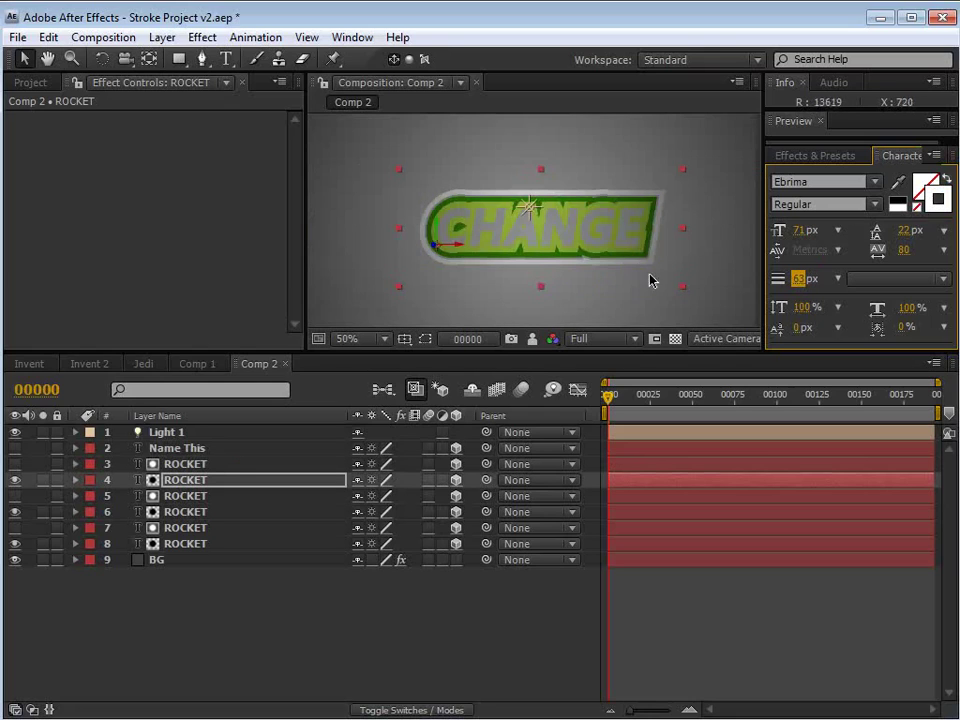
pyautogui.scroll(1, 597, 246)
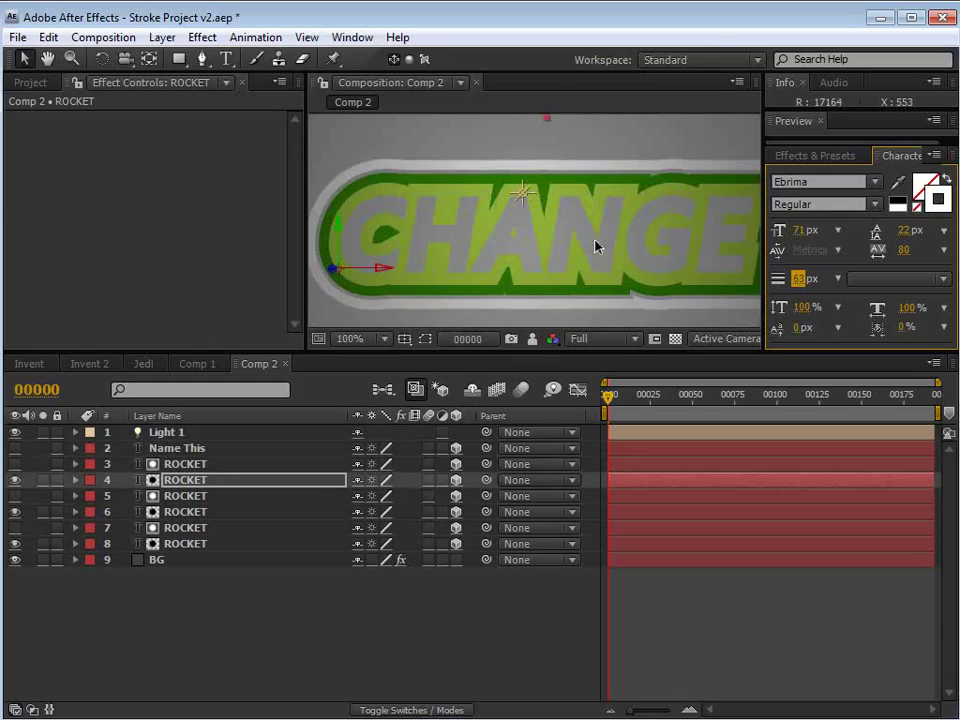
pyautogui.press(',')
pyautogui.press(',')
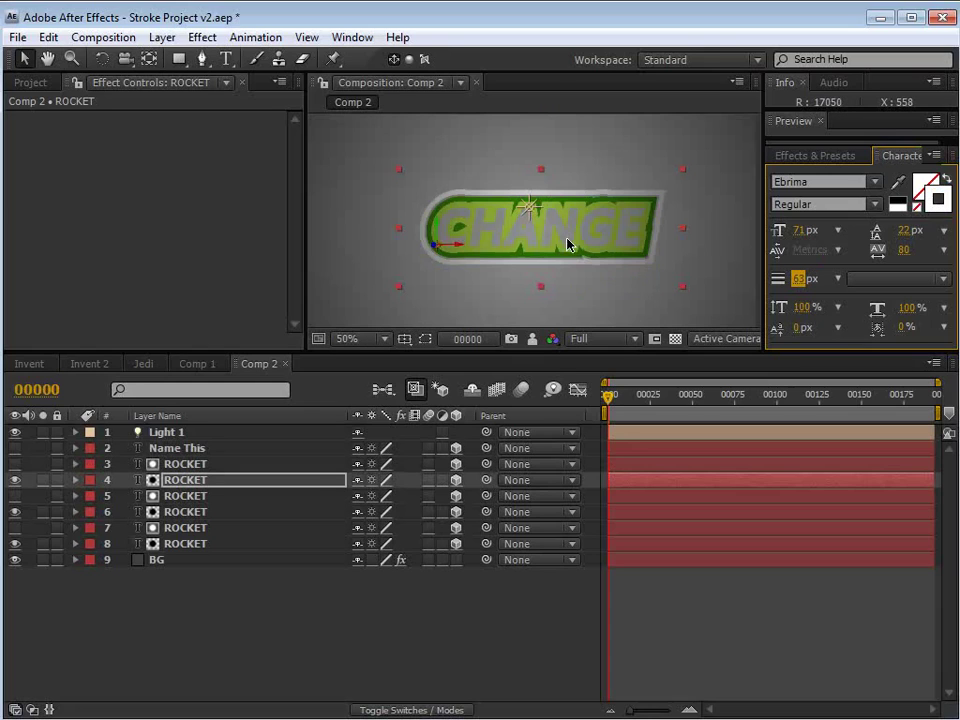
pyautogui.click(270, 619)
pyautogui.press('.')
pyautogui.press('.')
# - In the white outline layer's material options, turn Accepts Lights off
pyautogui.click(182, 479)
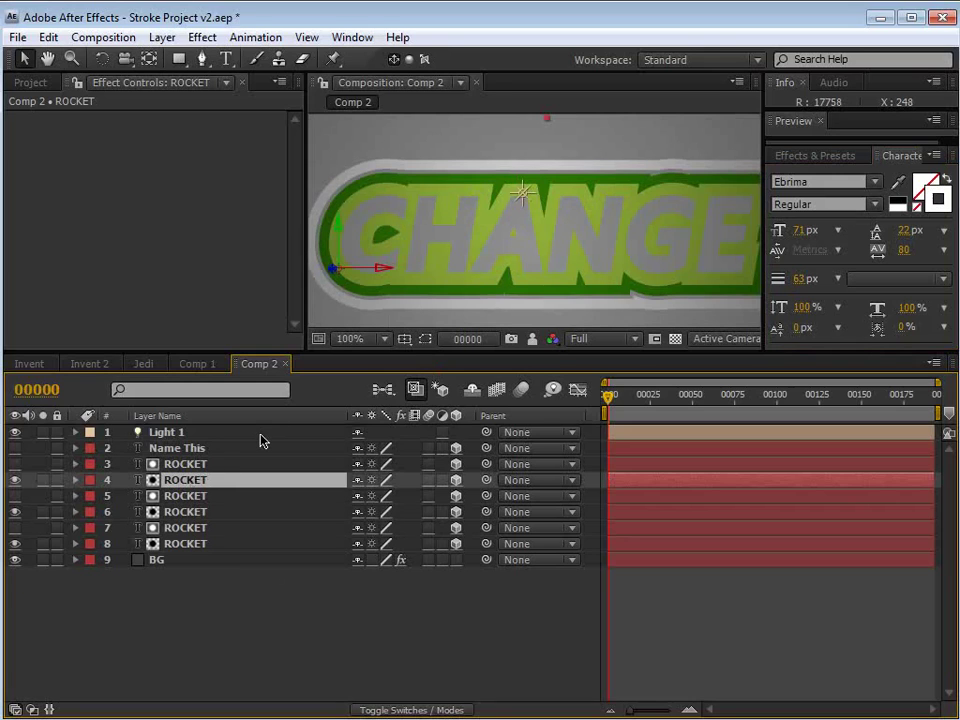
pyautogui.press('a')
pyautogui.press('a')
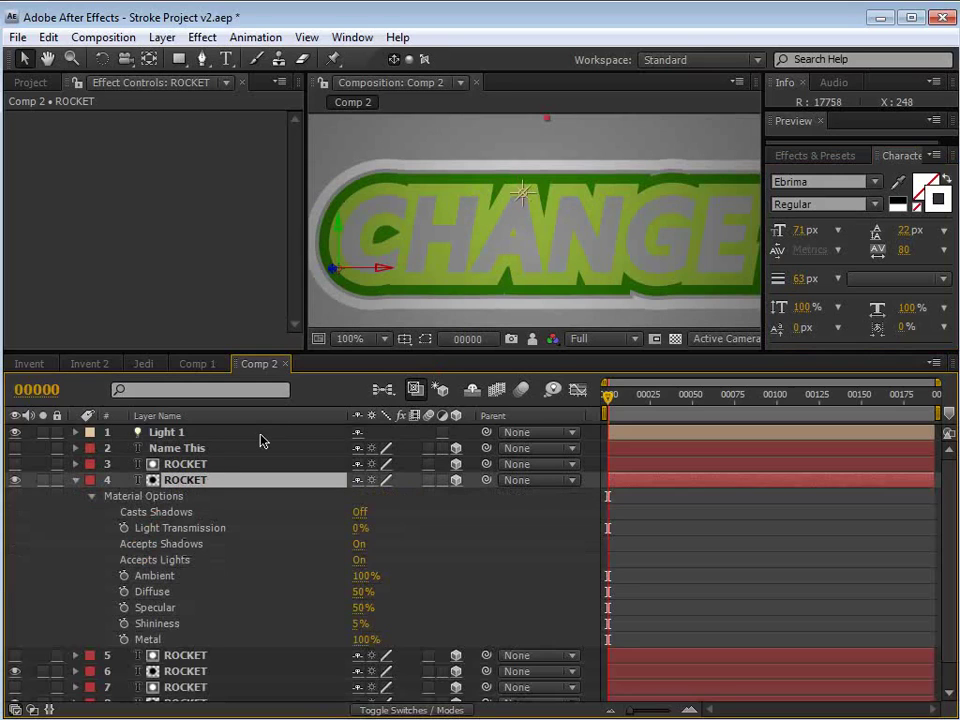
pyautogui.click(185, 562)
pyautogui.click(361, 562)
pyautogui.scroll(-2, 563, 285)
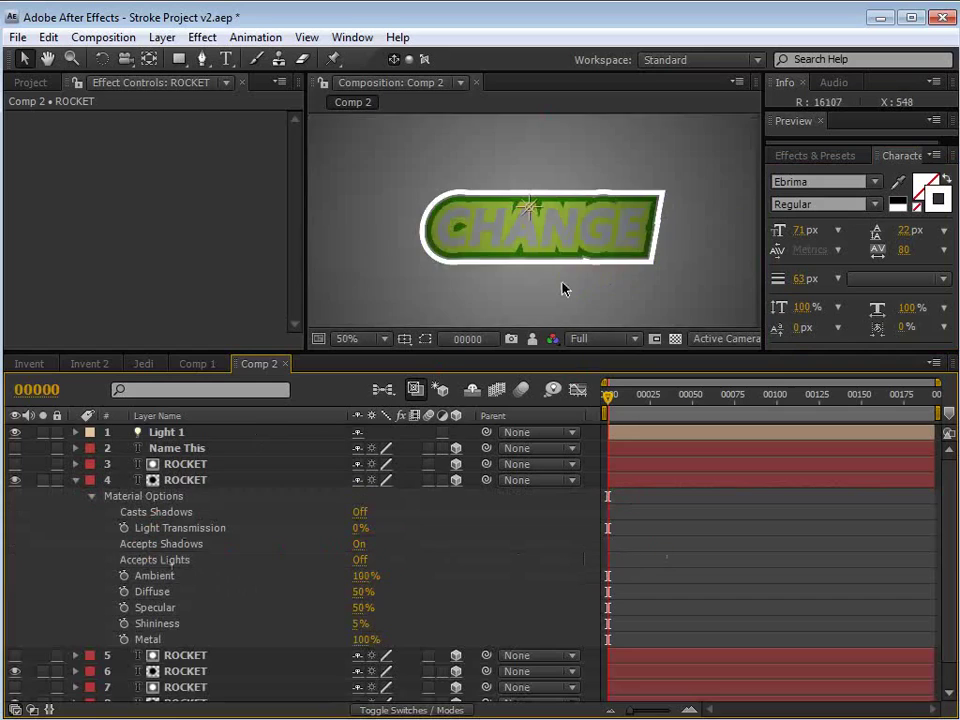
# - Try moving the light across the title to see how it shades the outlines
pyautogui.scroll(2, 596, 257)
pyautogui.moveTo(521, 191)
pyautogui.mouseDown()
pyautogui.moveTo(720, 204)
pyautogui.moveTo(486, 200)
pyautogui.mouseUp()
pyautogui.click(425, 206)
pyautogui.scroll(-2, 480, 212)
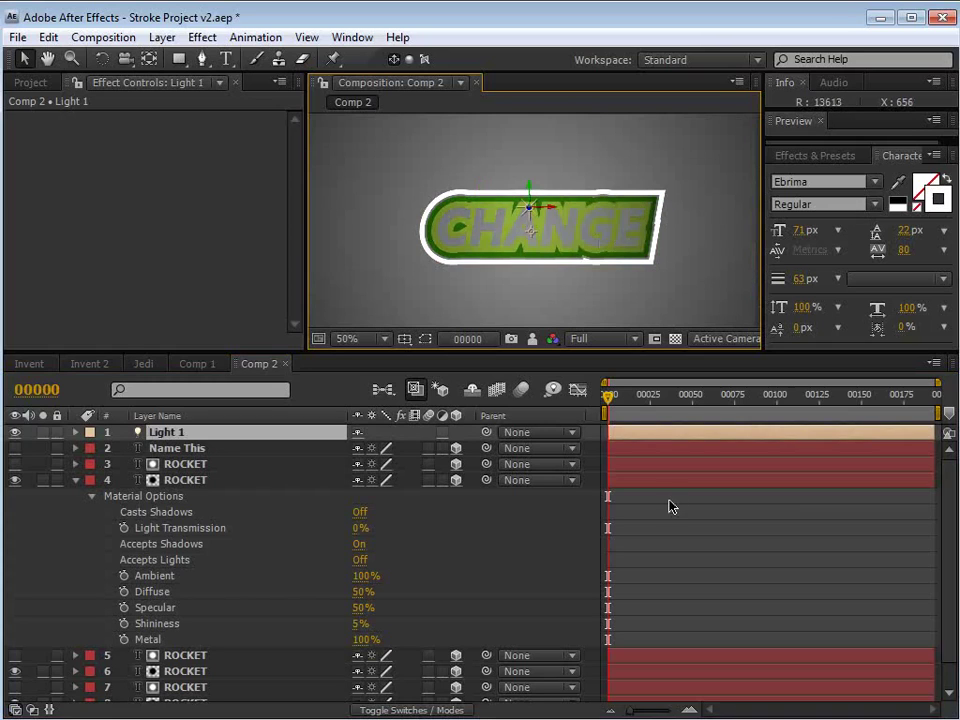
# - Open the Invent composition and examine the finished GIZMO sign and its layer stack up close
pyautogui.click(140, 385)
pyautogui.click(29, 364)
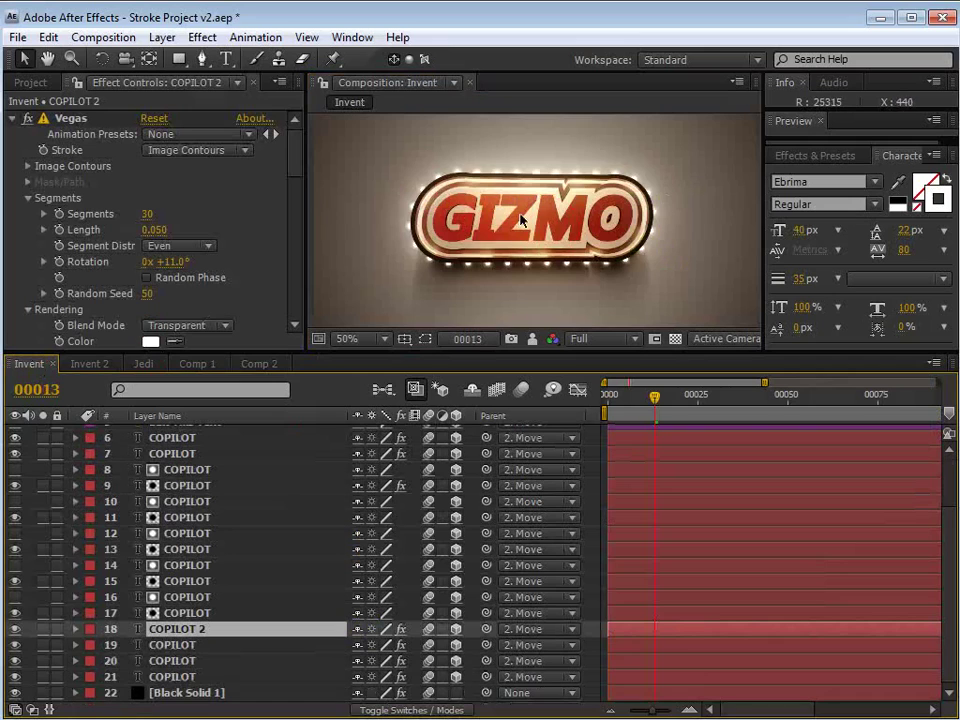
pyautogui.scroll(2, 520, 220)
pyautogui.scroll(2, 195, 465)
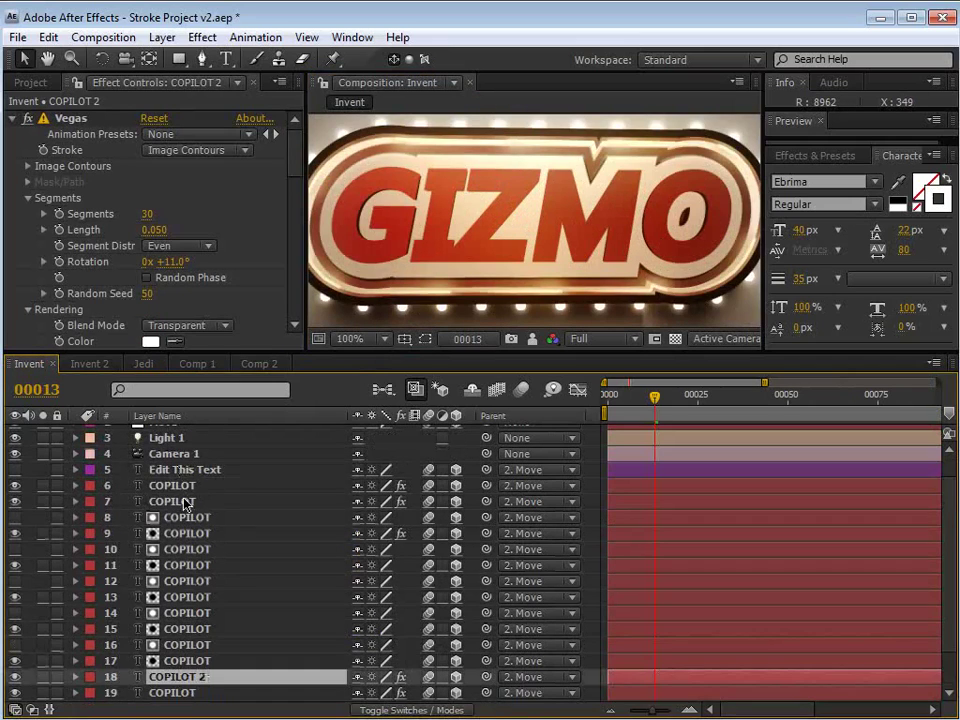
# - Switch the visibility of the two topmost COPILOT layers off and on to see what each adds to the sign
pyautogui.click(160, 486)
pyautogui.click(15, 487)
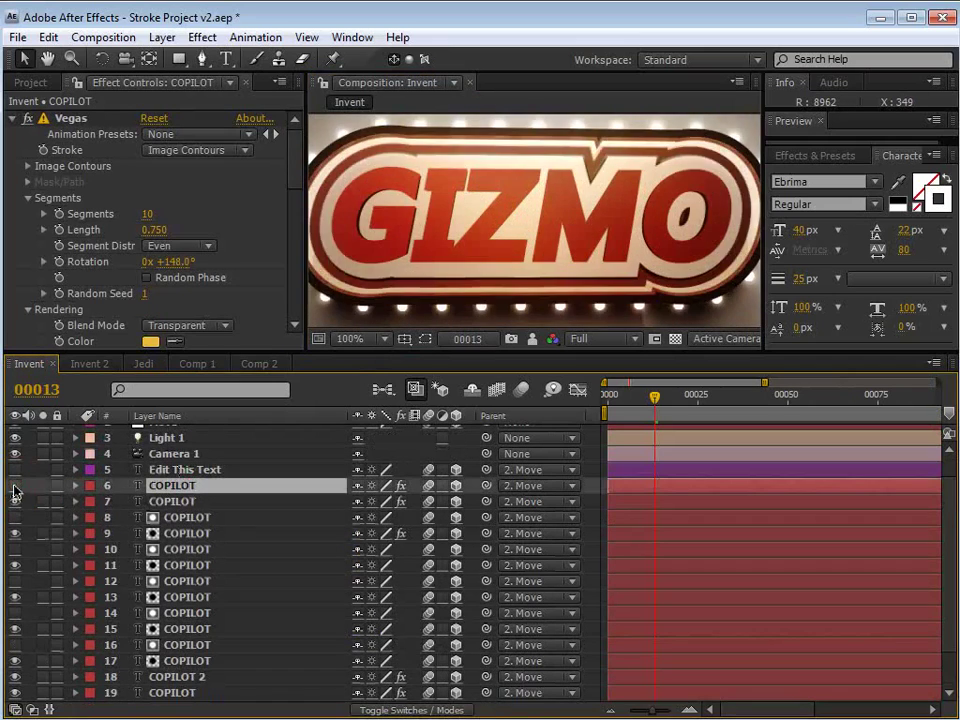
pyautogui.click(15, 503)
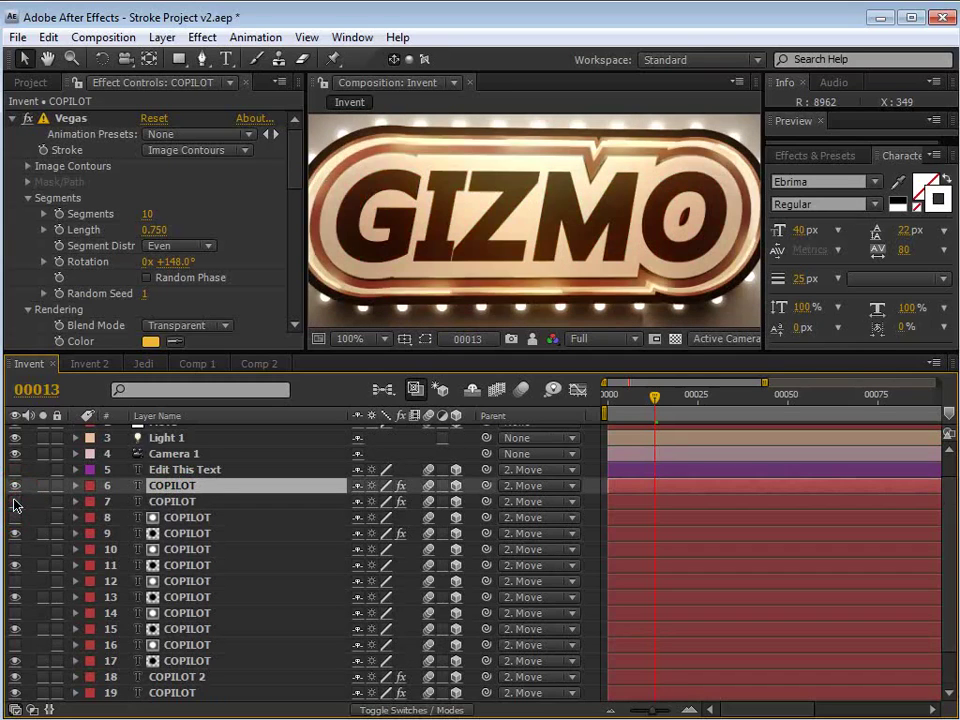
# - Turn Accepts Lights off in the material options of the red GIZMO text layer and examine its shading
pyautogui.click(172, 501)
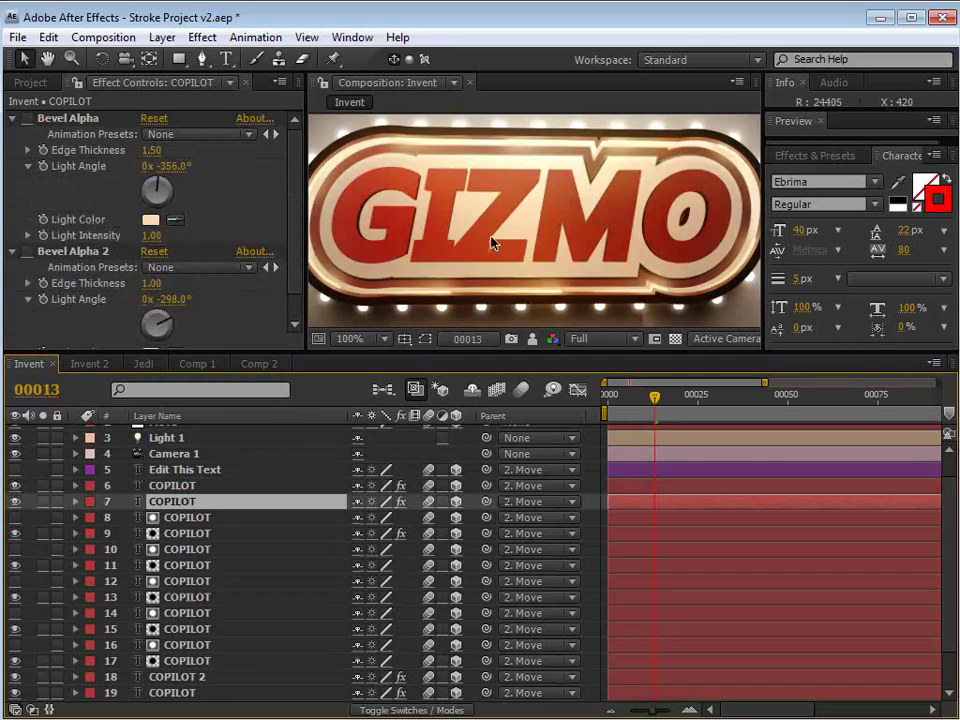
pyautogui.press('a')
pyautogui.press('a')
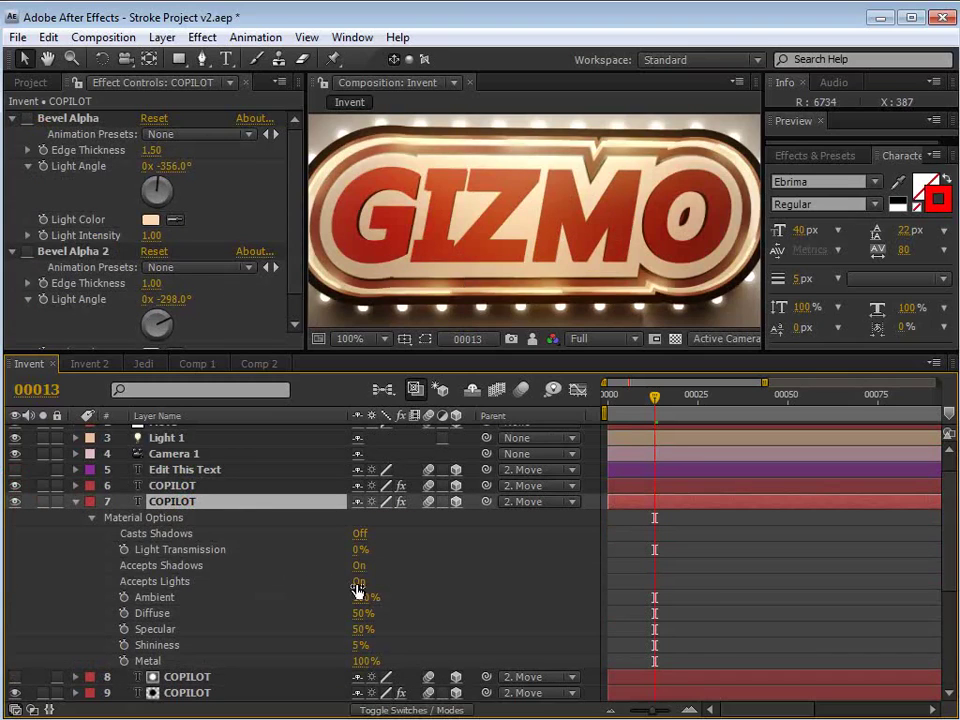
pyautogui.click(356, 584)
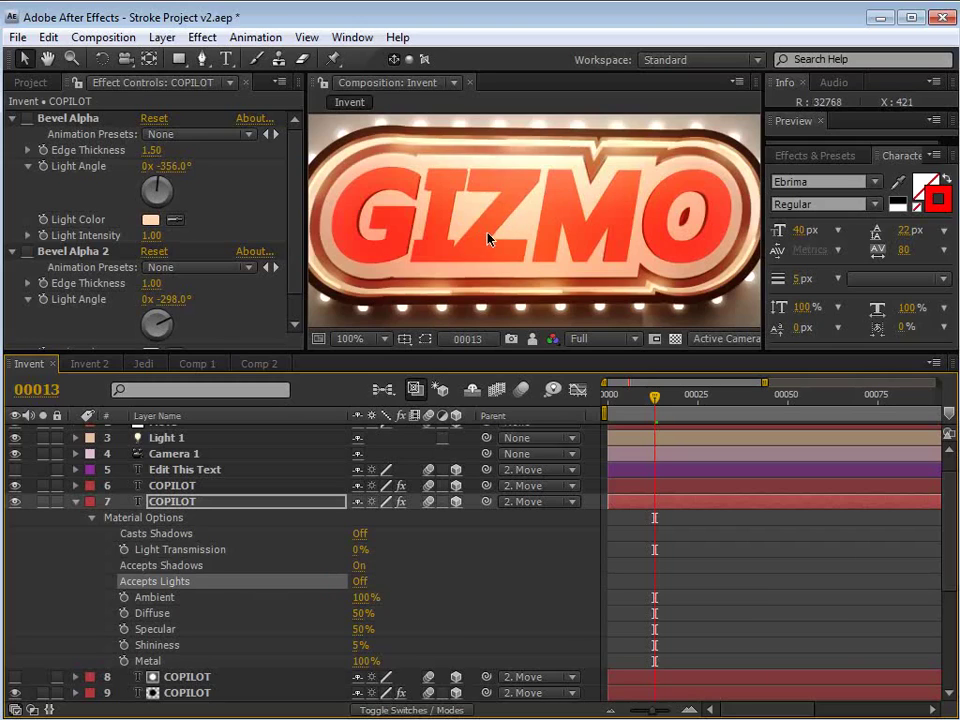
pyautogui.scroll(-1, 490, 238)
pyautogui.scroll(2, 593, 208)
# - Return to Comp 2 and duplicate the white outline layer together with its matte layer
pyautogui.click(259, 364)
pyautogui.scroll(2, 540, 240)
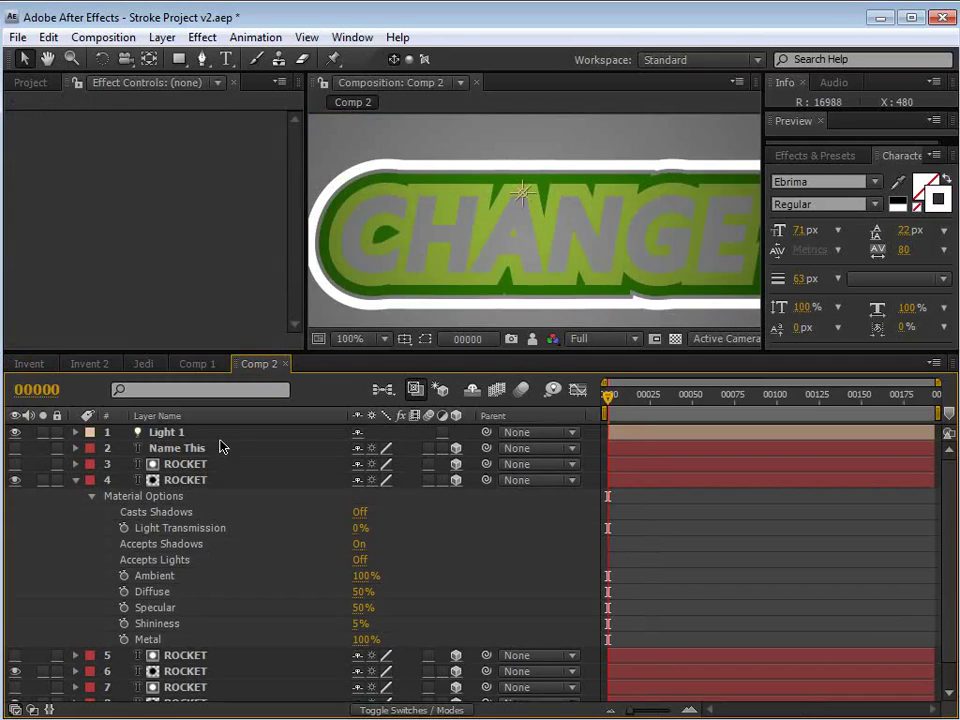
pyautogui.click(132, 481)
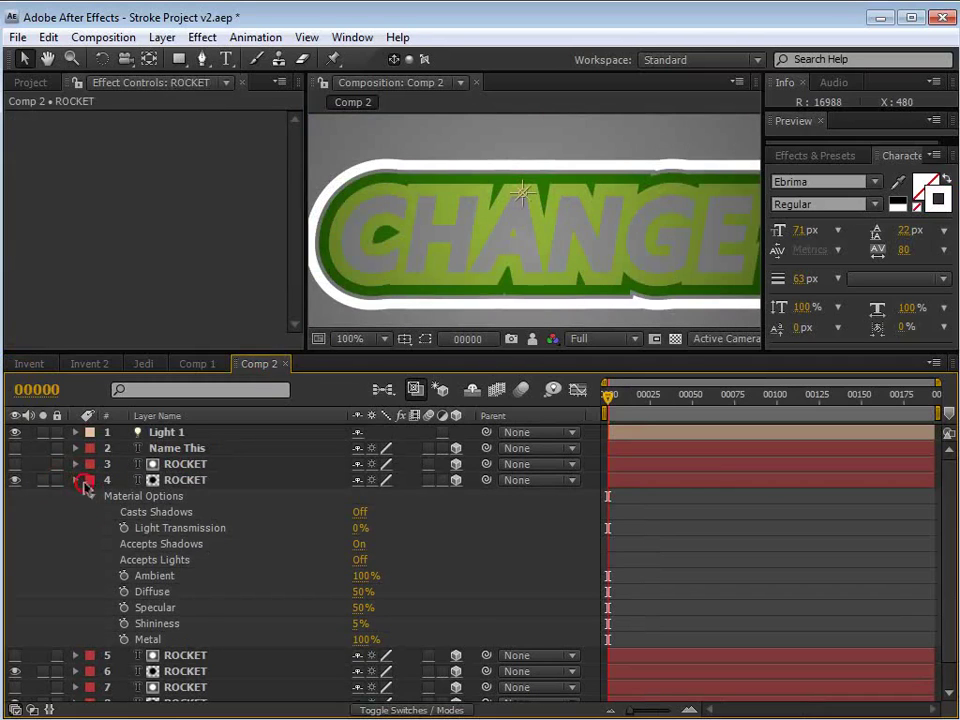
pyautogui.click(86, 486)
pyautogui.click(180, 464)
pyautogui.keyDown('ctrl'); pyautogui.click(182, 480); pyautogui.keyUp('ctrl')
pyautogui.hotkey('ctrl', 'd')
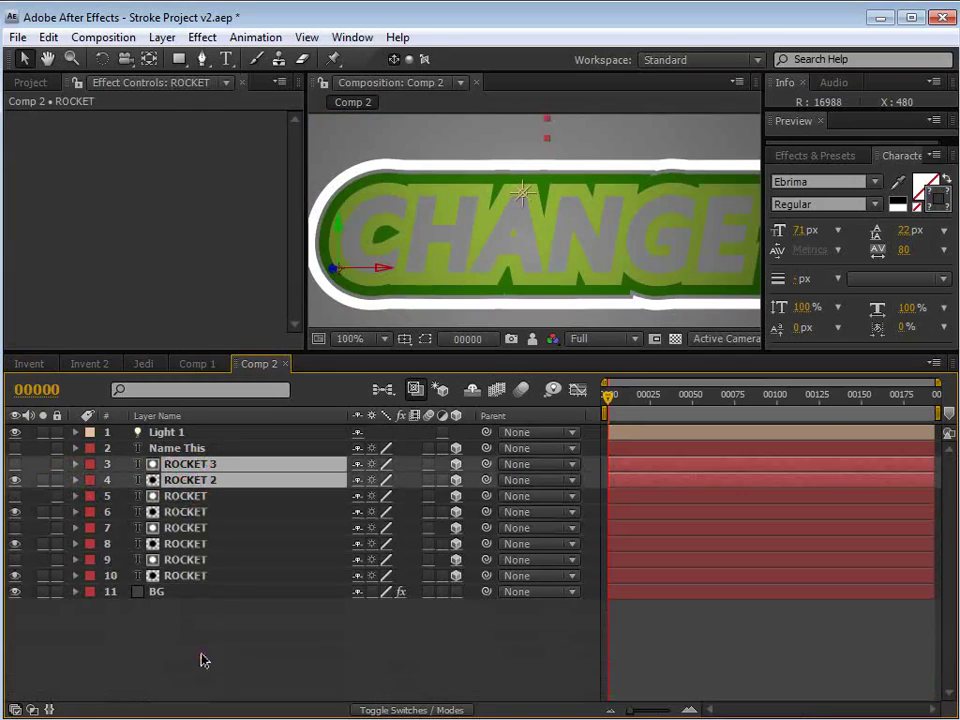
# - Make the upper duplicate's stroke black, then widen its stroke and its matte's so it forms a border around the white outline
pyautogui.click(197, 480)
pyautogui.click(893, 201)
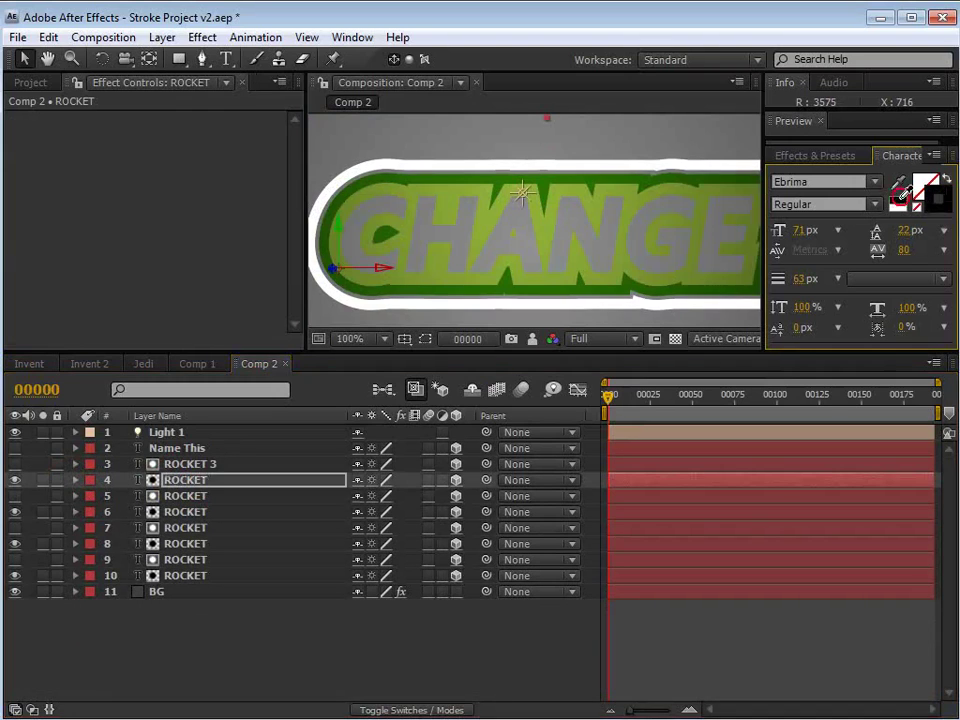
pyautogui.moveTo(804, 279); pyautogui.dragTo(809, 278)
pyautogui.write('40')
pyautogui.press('Return')
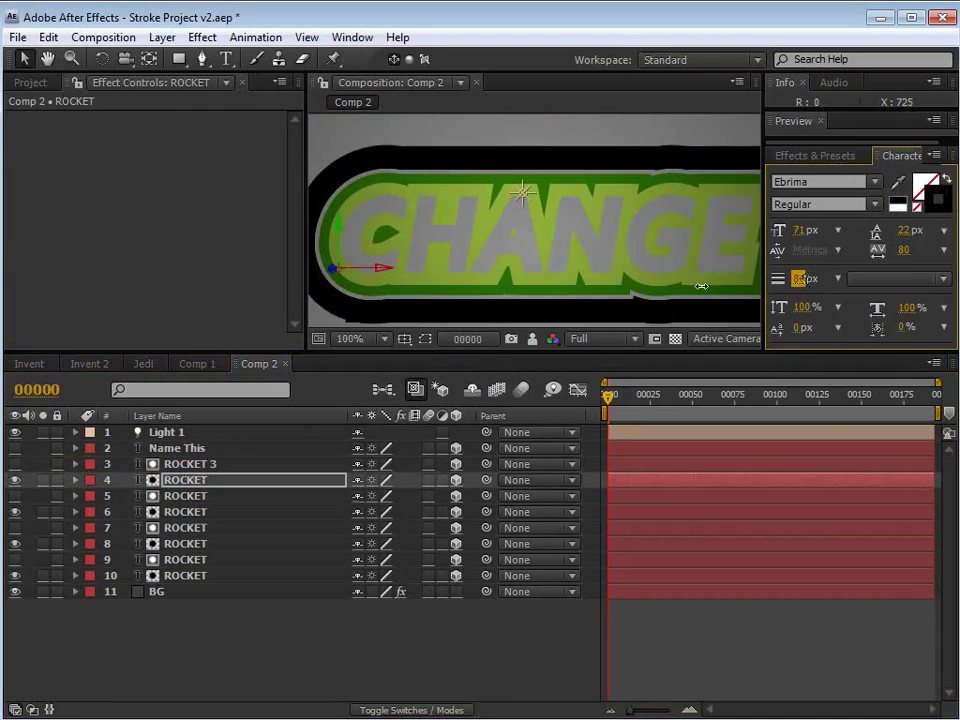
pyautogui.click(184, 464)
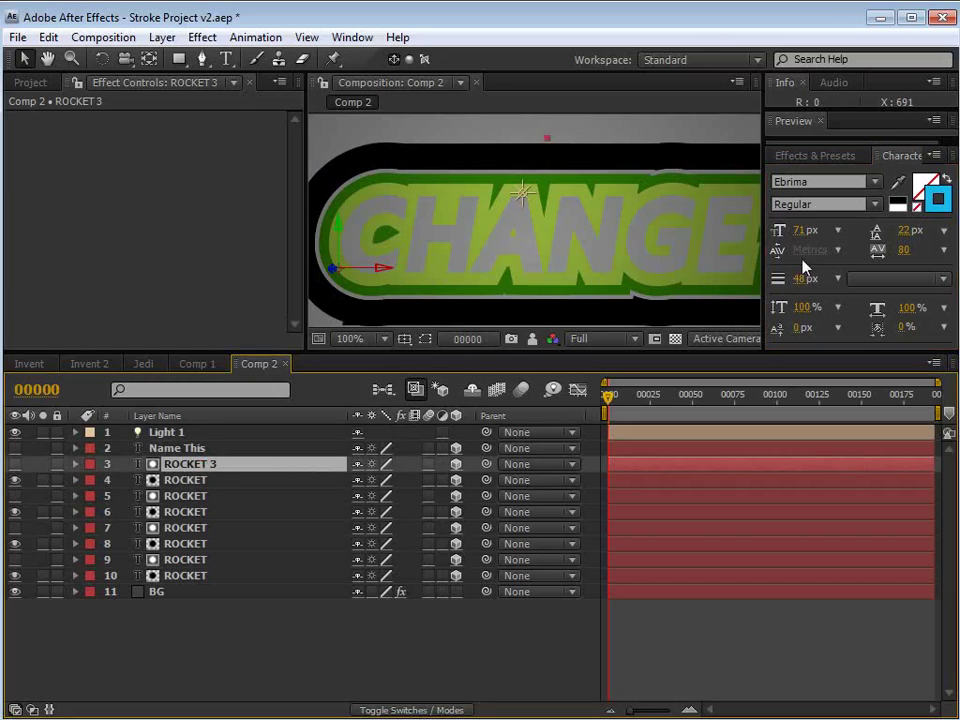
pyautogui.click(808, 279)
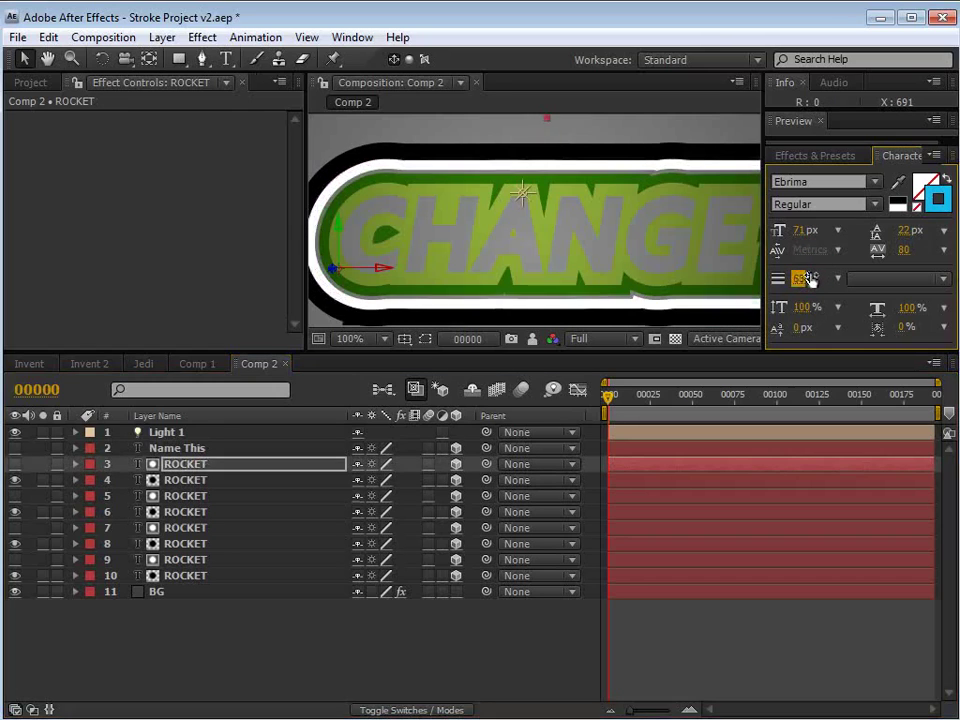
pyautogui.click(202, 466)
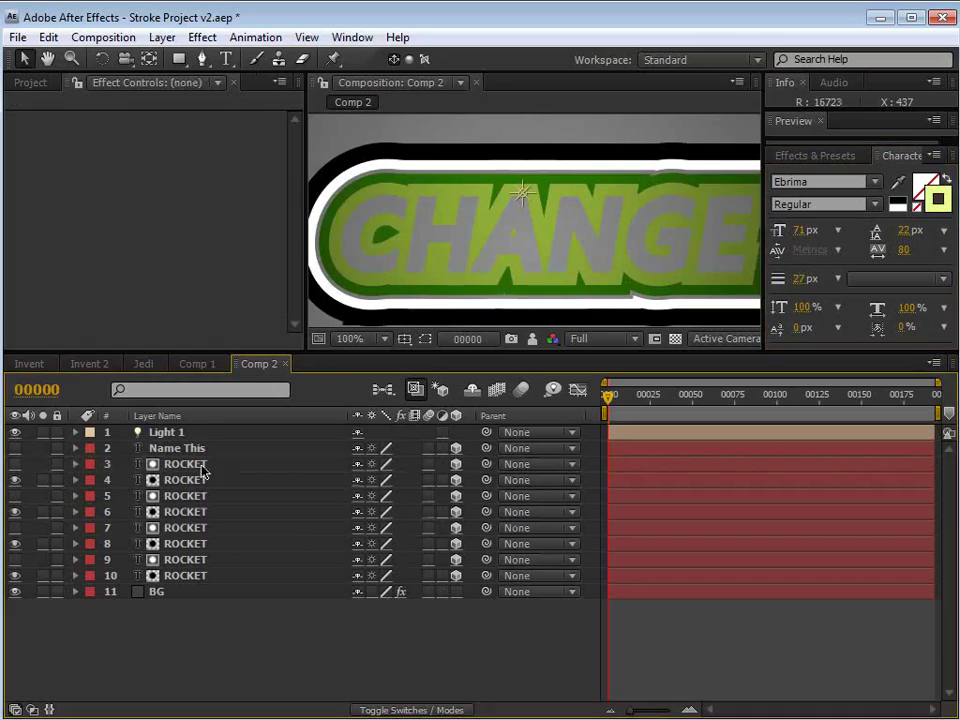
# - Duplicate the white outline and its matte again, then narrow the copy's stroke and color it light green
pyautogui.click(166, 513)
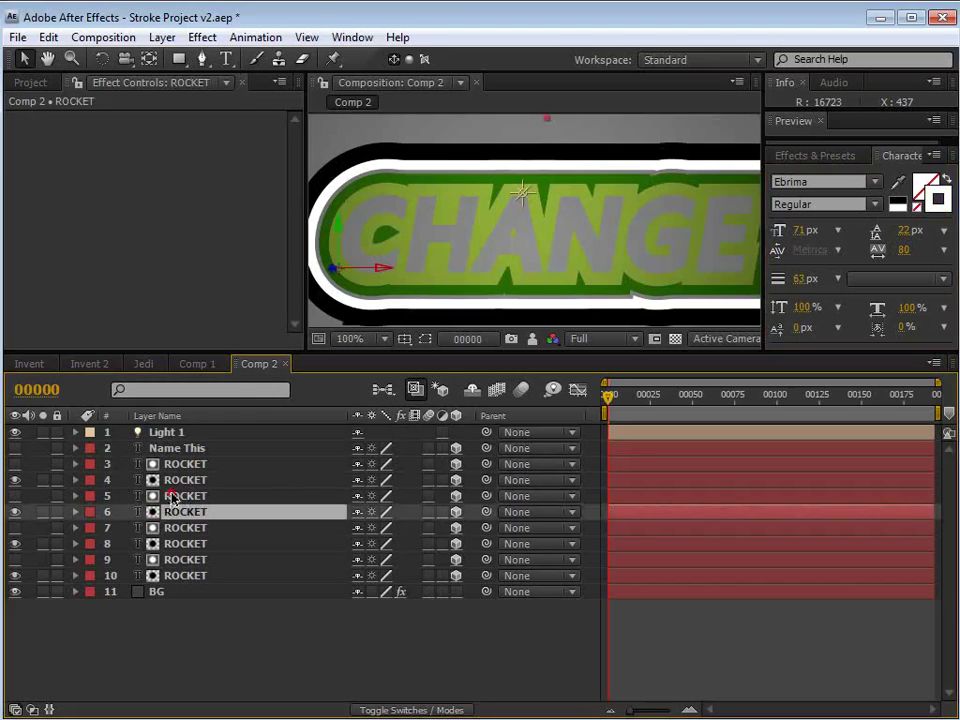
pyautogui.keyDown('shift'); pyautogui.click(172, 496); pyautogui.keyUp('shift')
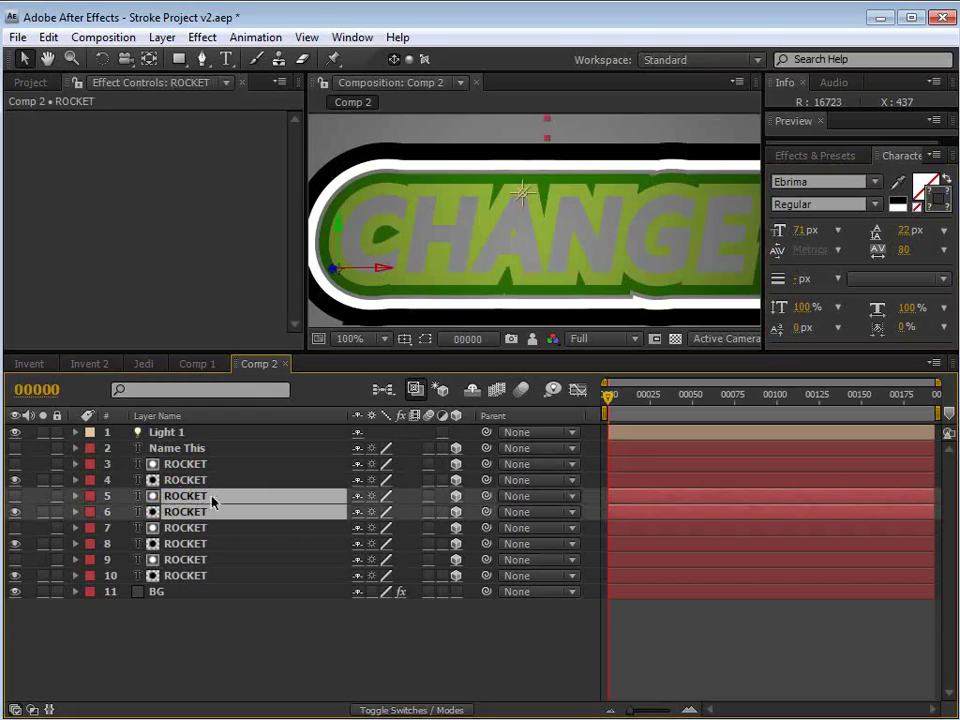
pyautogui.hotkey('ctrl', 'd')
pyautogui.click(188, 512)
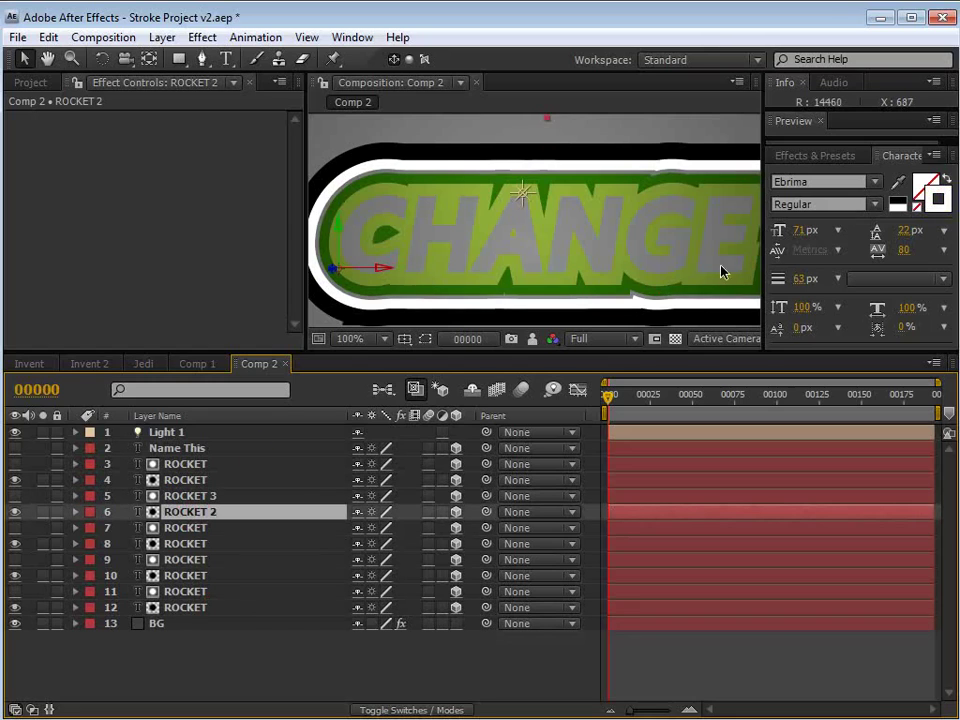
pyautogui.click(795, 279)
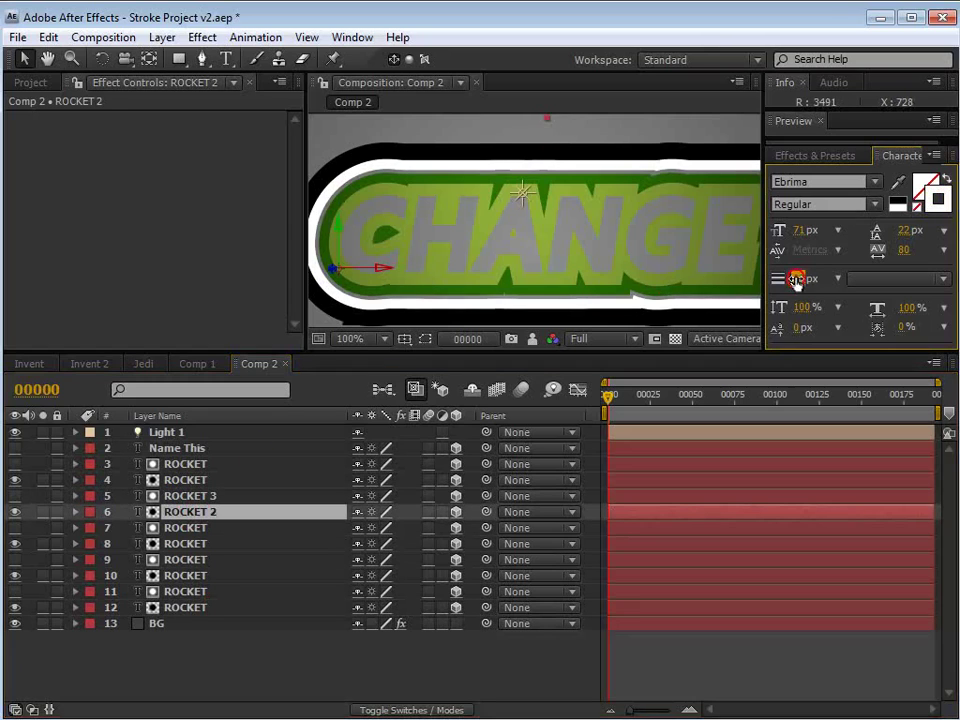
pyautogui.click(936, 204)
pyautogui.click(722, 548)
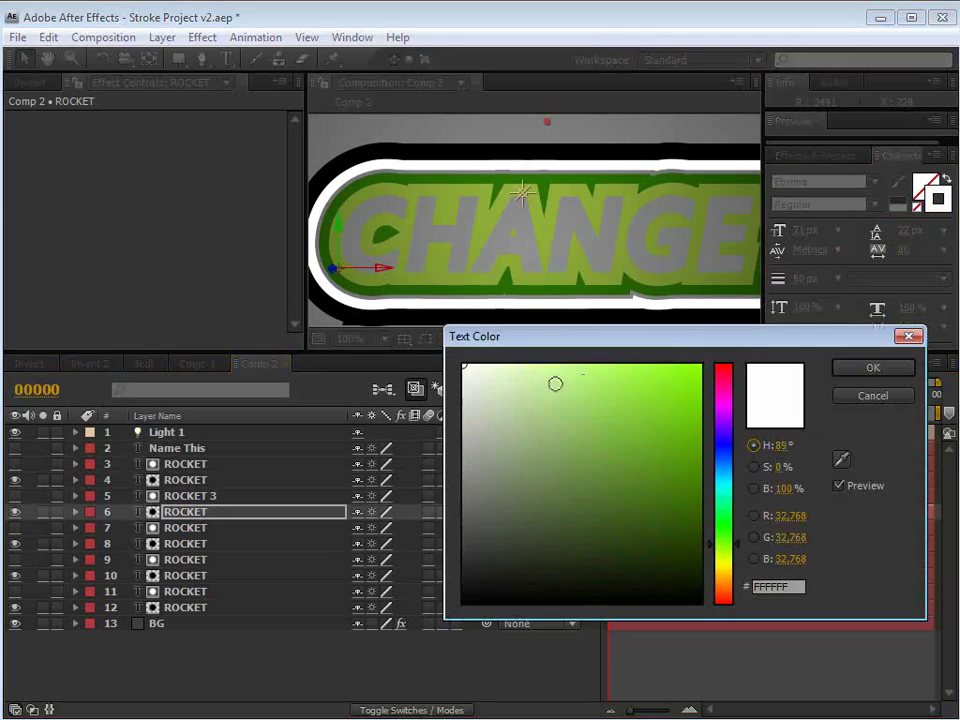
pyautogui.click(556, 364)
pyautogui.click(874, 367)
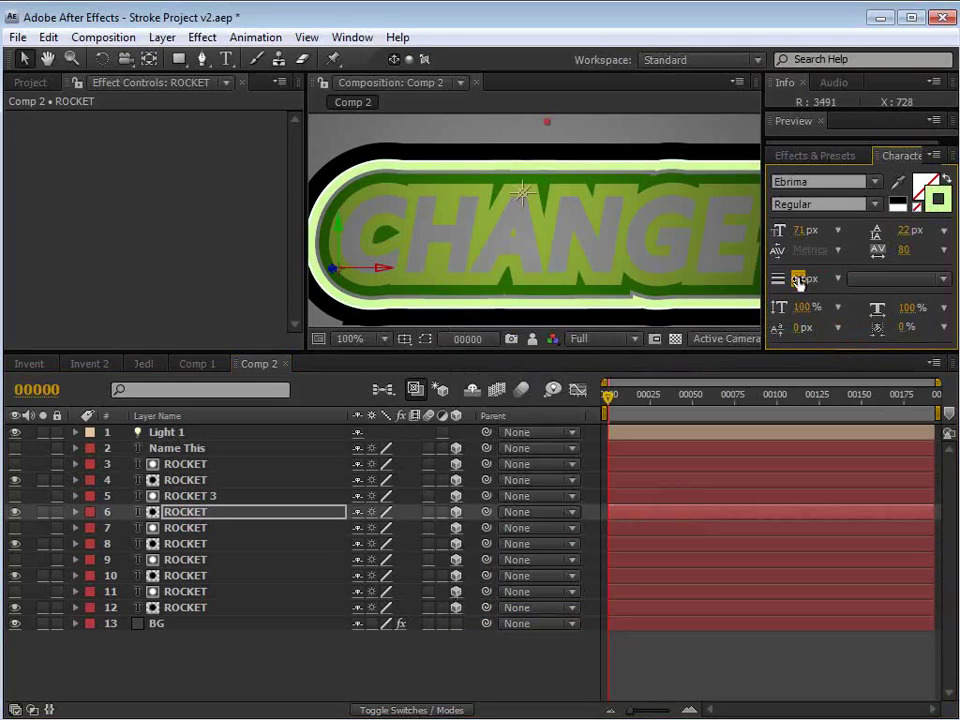
# - Set the light green outline's matte stroke to 40 px and the outline's own stroke to 41 px
pyautogui.click(188, 497)
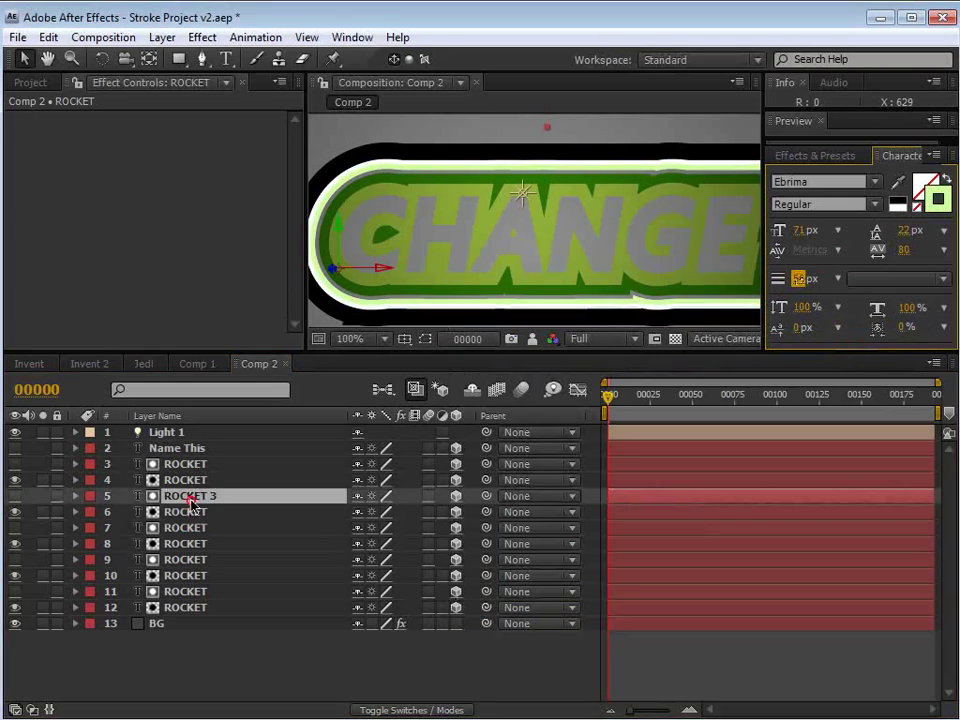
pyautogui.press('Down')
pyautogui.press('Down')
pyautogui.press('Down')
pyautogui.press('Down')
pyautogui.press('Down')
pyautogui.press('Down')
pyautogui.press('Down')
pyautogui.press('Down')
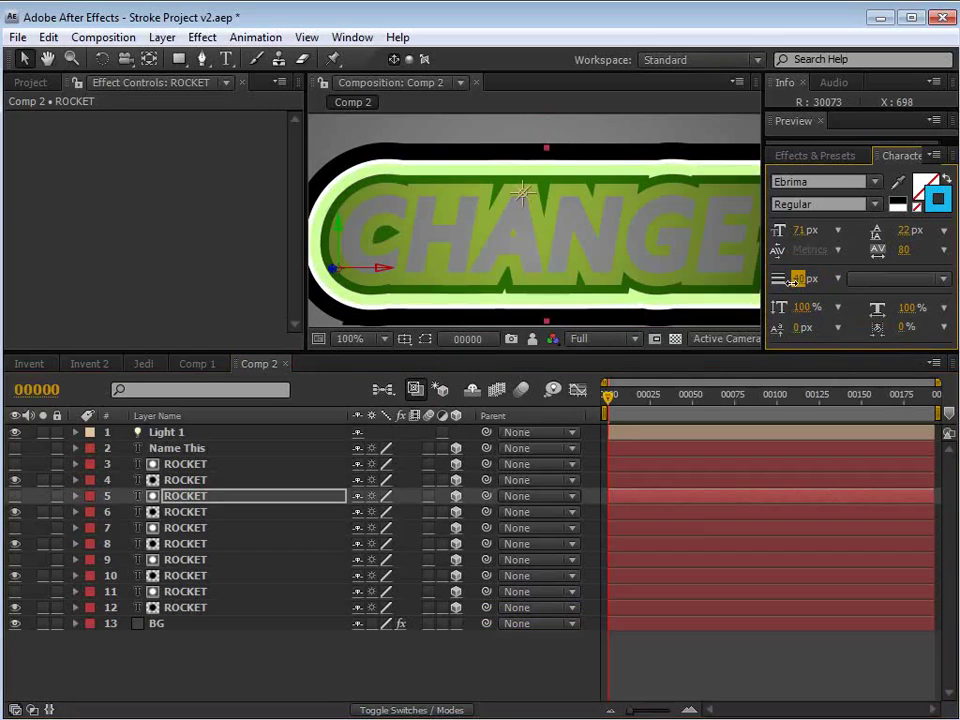
pyautogui.click(128, 519)
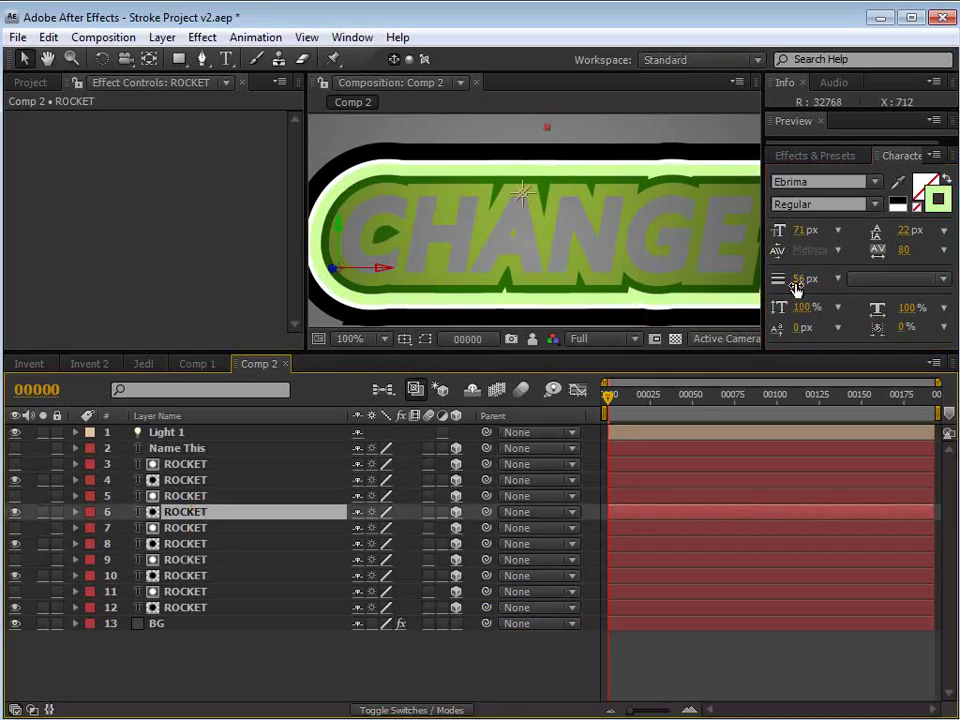
pyautogui.moveTo(797, 281); pyautogui.dragTo(784, 281)
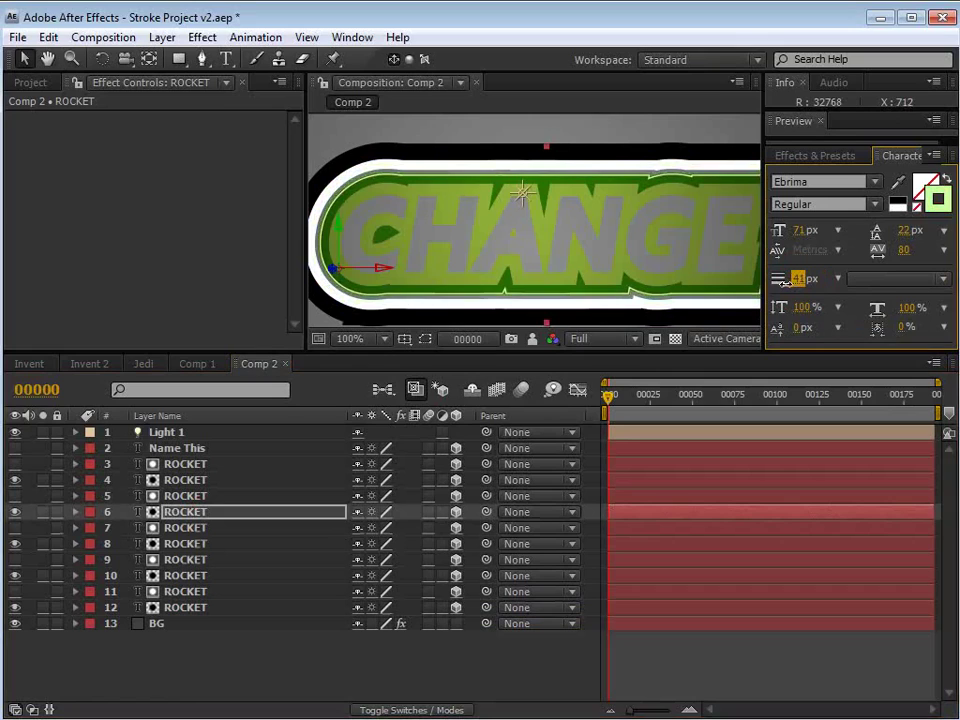
# - Set the light green outline's matte to 37 px and its own stroke to 39 px, and check the whole title
pyautogui.click(196, 527)
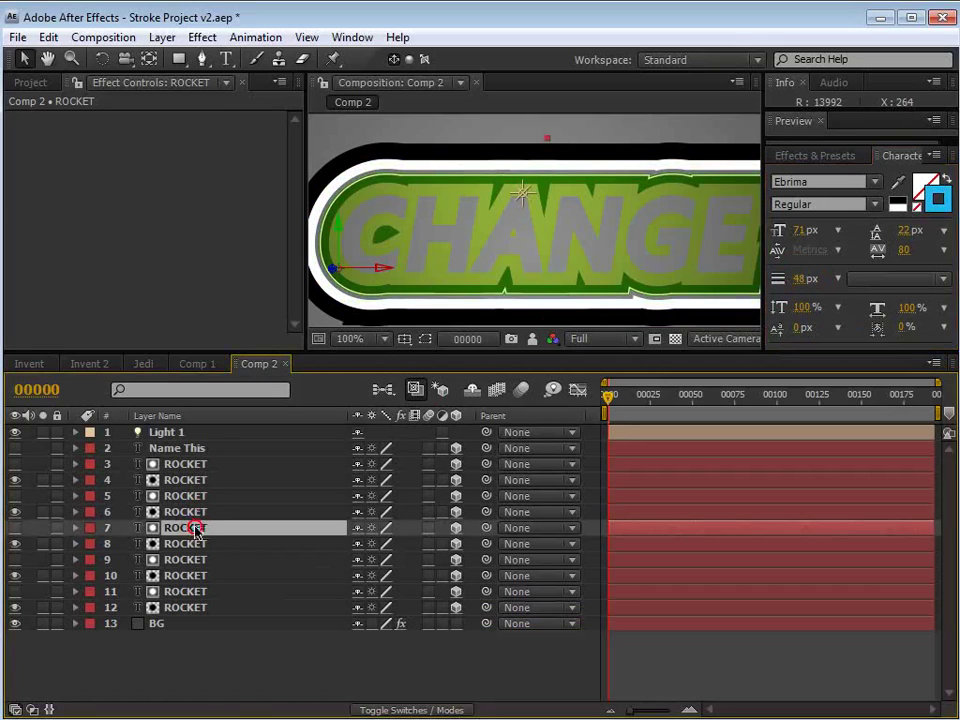
pyautogui.click(196, 511)
pyautogui.click(196, 496)
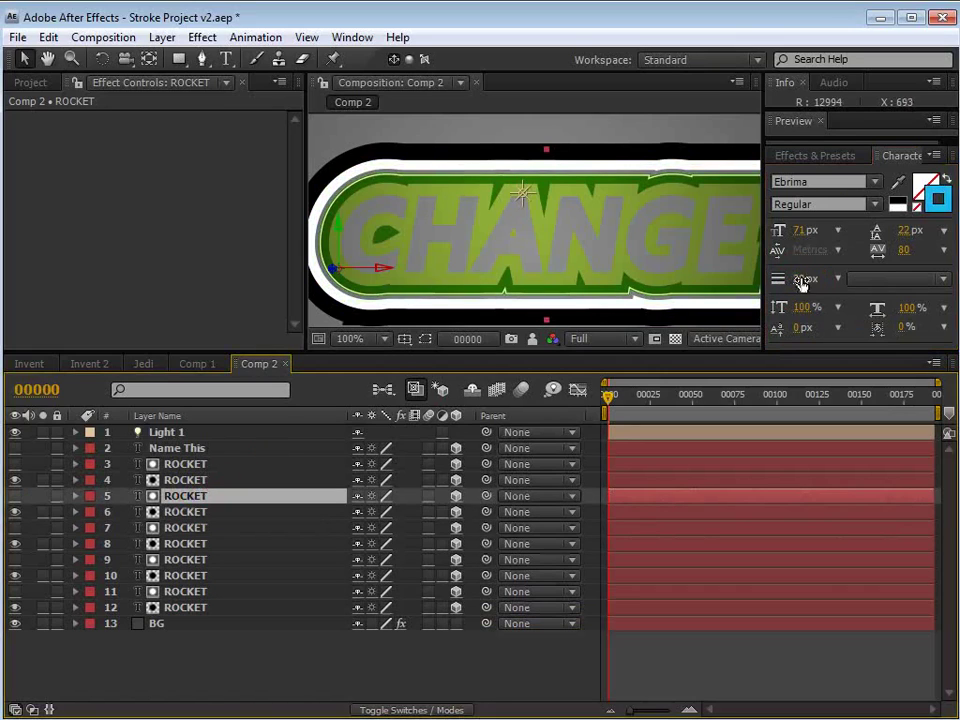
pyautogui.click(797, 279)
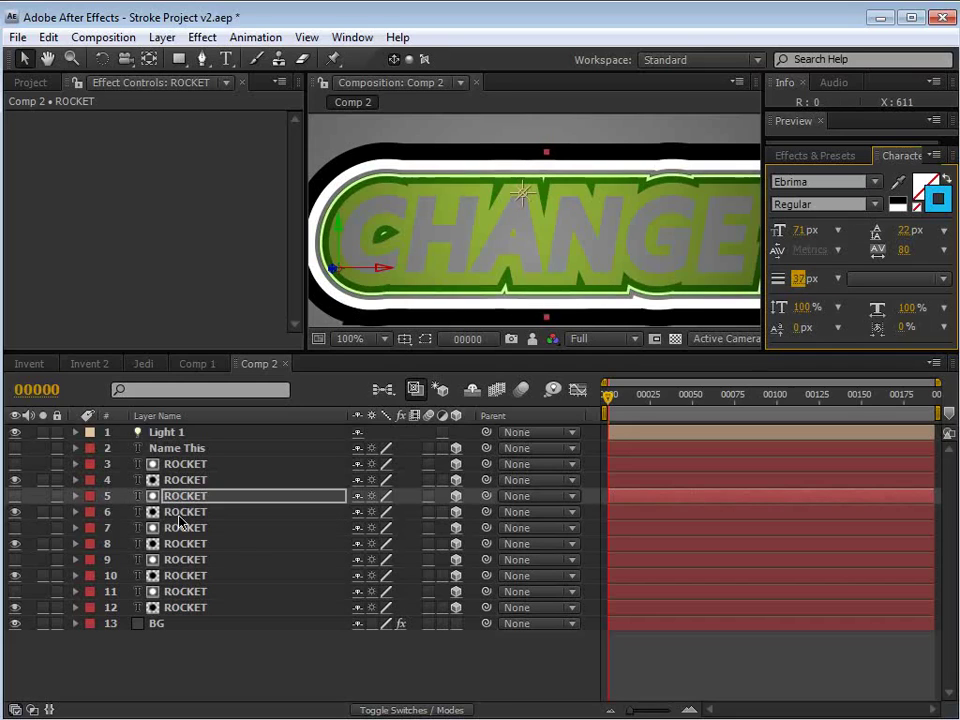
pyautogui.hotkey('ctrl', 'Down')
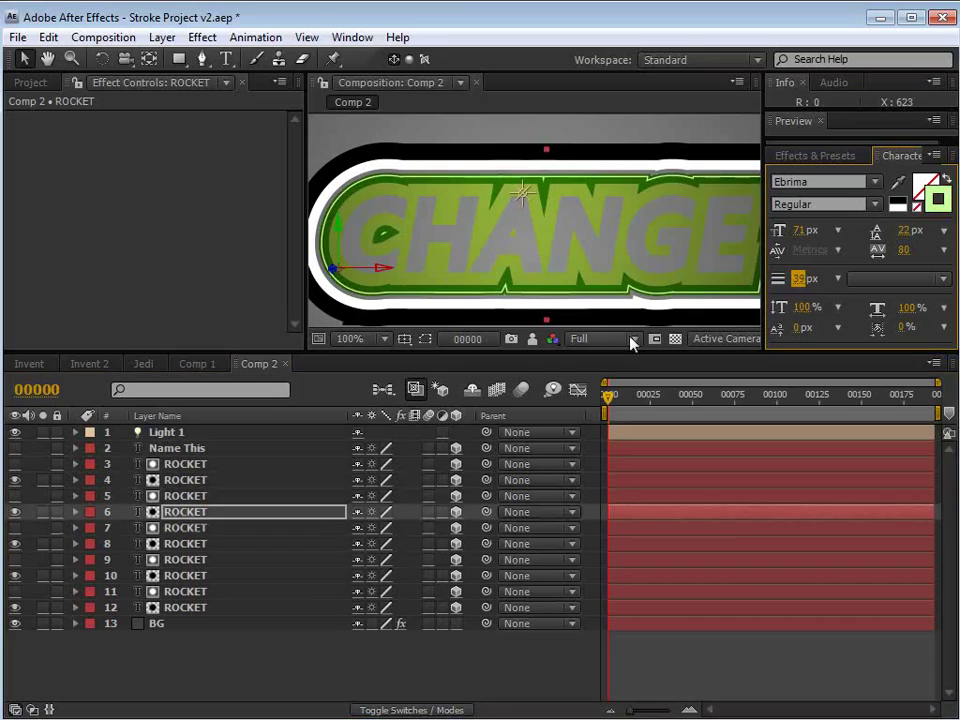
pyautogui.click(647, 641)
pyautogui.scroll(-2, 567, 267)
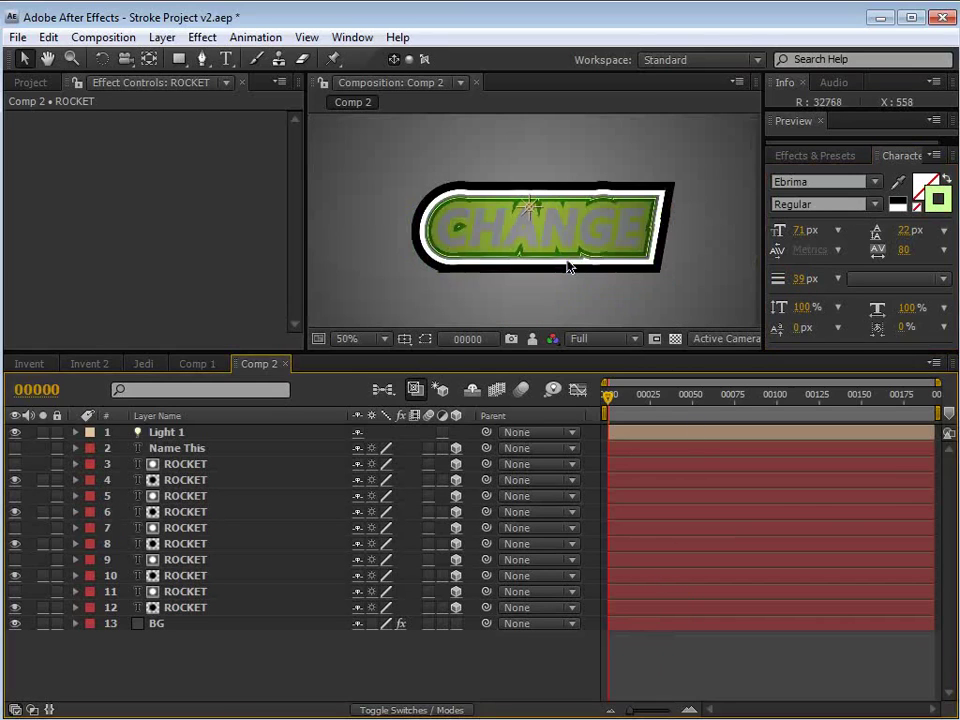
# - Duplicate the innermost outline's 8 px matte layer, label the copy Aqua, and place it directly above BG
pyautogui.click(193, 610)
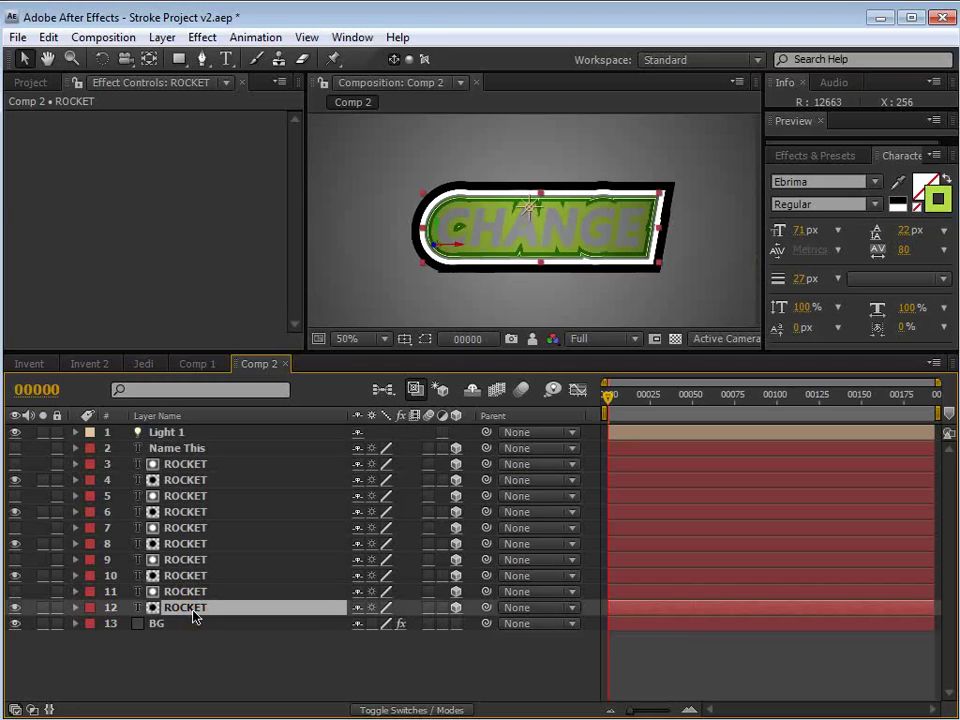
pyautogui.click(193, 596)
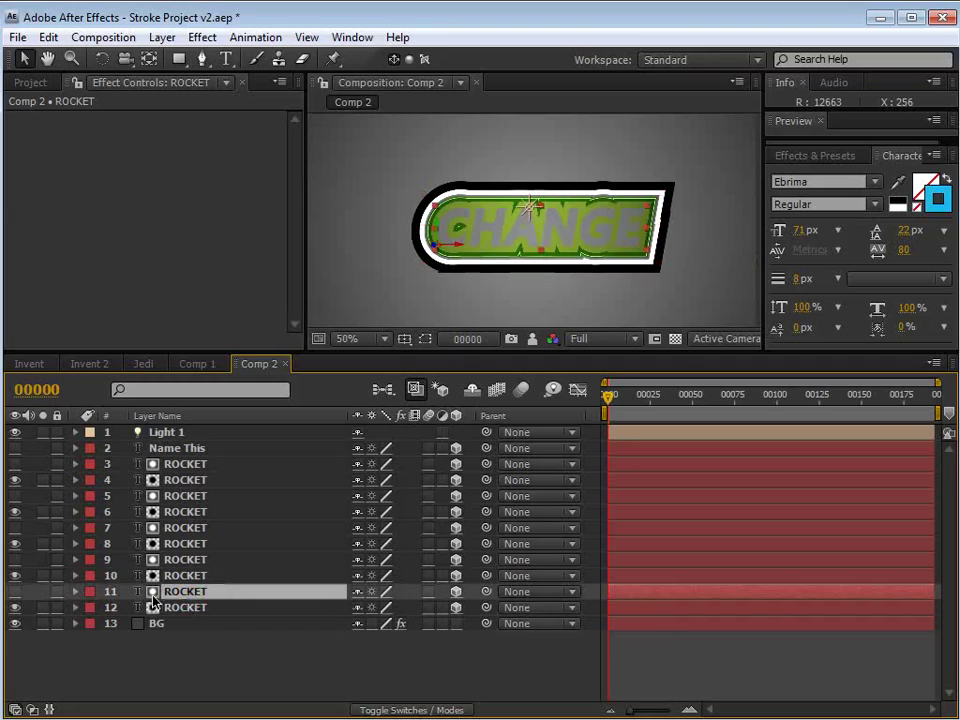
pyautogui.hotkey('ctrl', 'd')
pyautogui.click(89, 592)
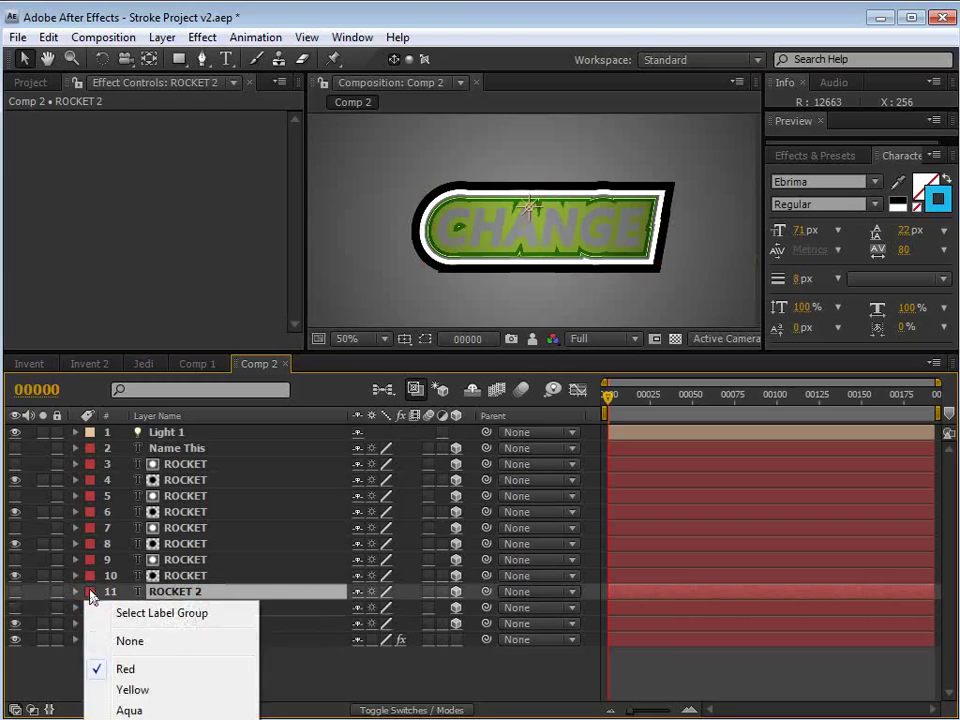
pyautogui.click(133, 711)
pyautogui.moveTo(172, 596); pyautogui.dragTo(171, 640)
# - Make the Aqua-labeled text copy visible, solo it together with BG, and set its stroke color to black
pyautogui.click(18, 625)
pyautogui.moveTo(43, 624); pyautogui.dragTo(43, 627)
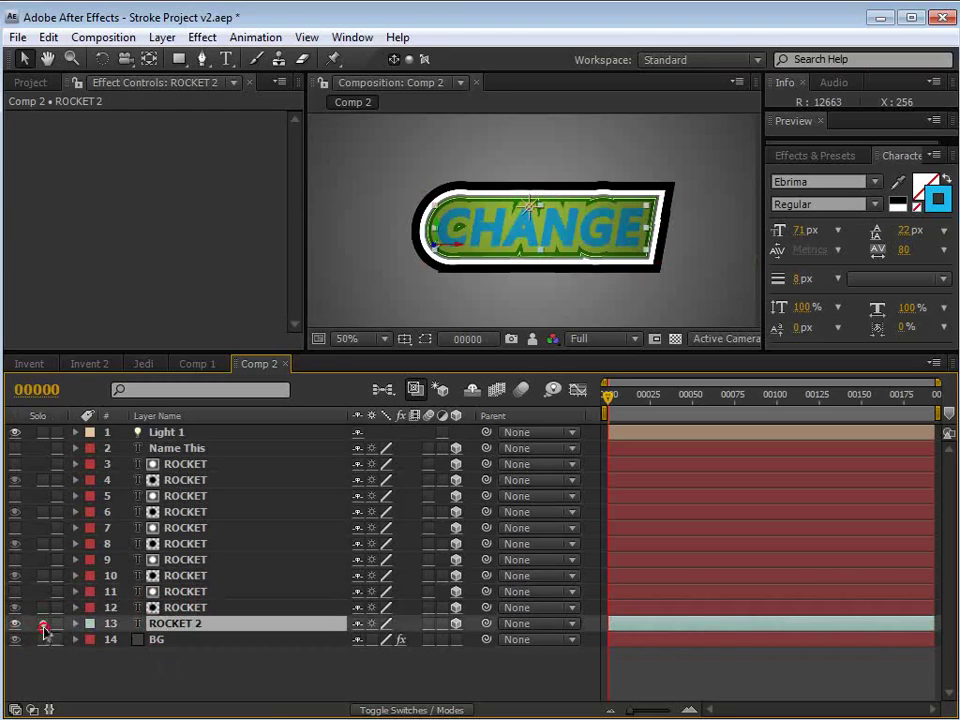
pyautogui.moveTo(43, 627); pyautogui.dragTo(43, 640)
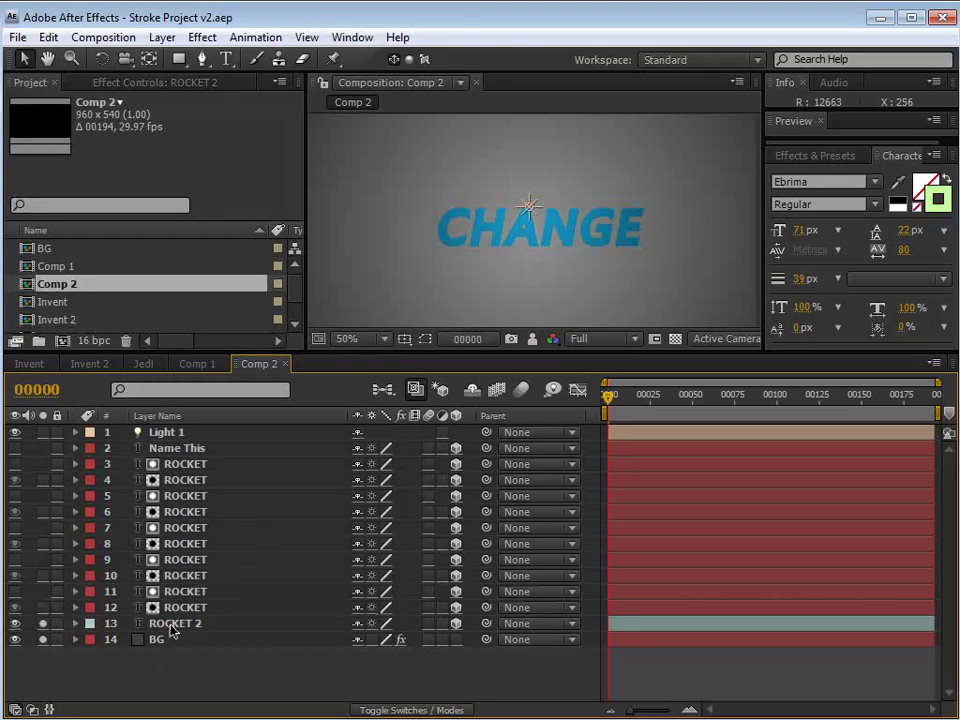
pyautogui.click(172, 628)
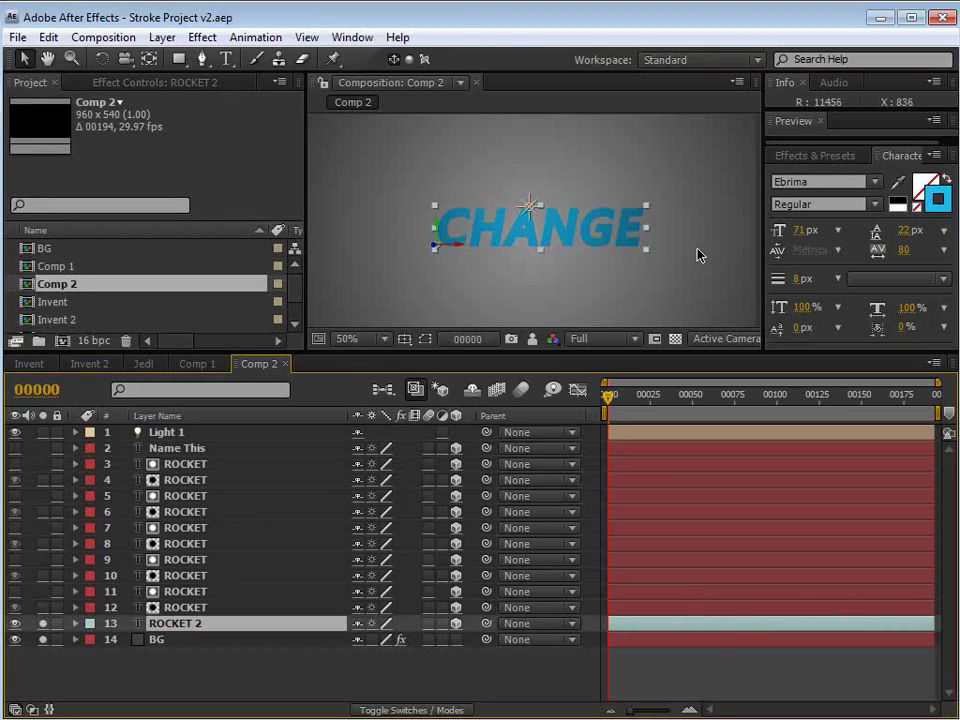
pyautogui.click(895, 203)
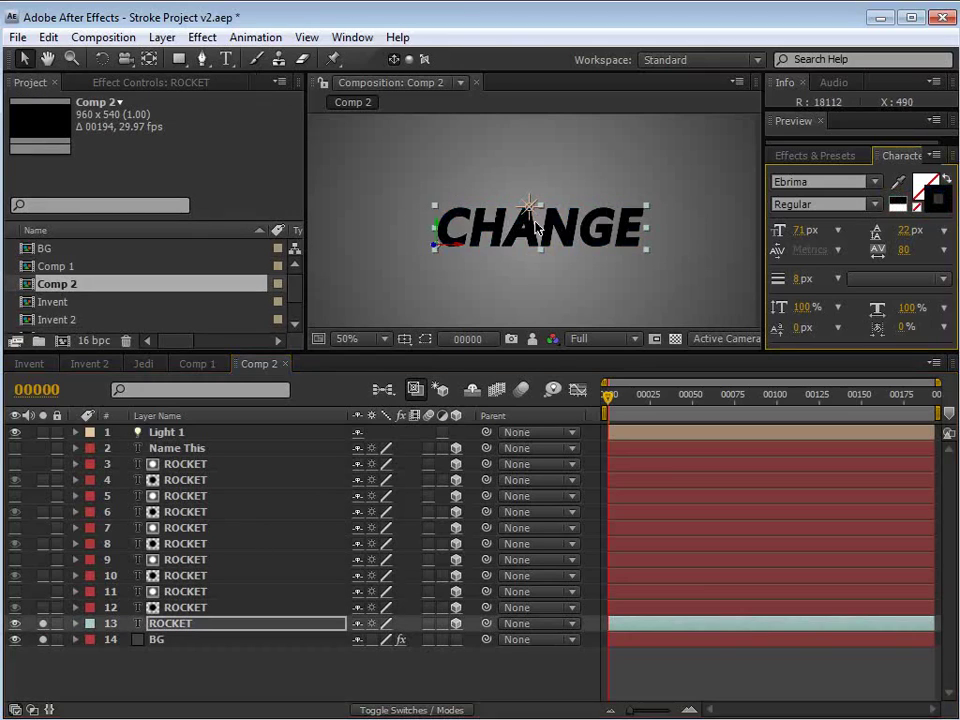
# - Apply CC Radial Blur to the black backing text, using the Centered Zoom type with an Amount of 77
pyautogui.click(203, 37)
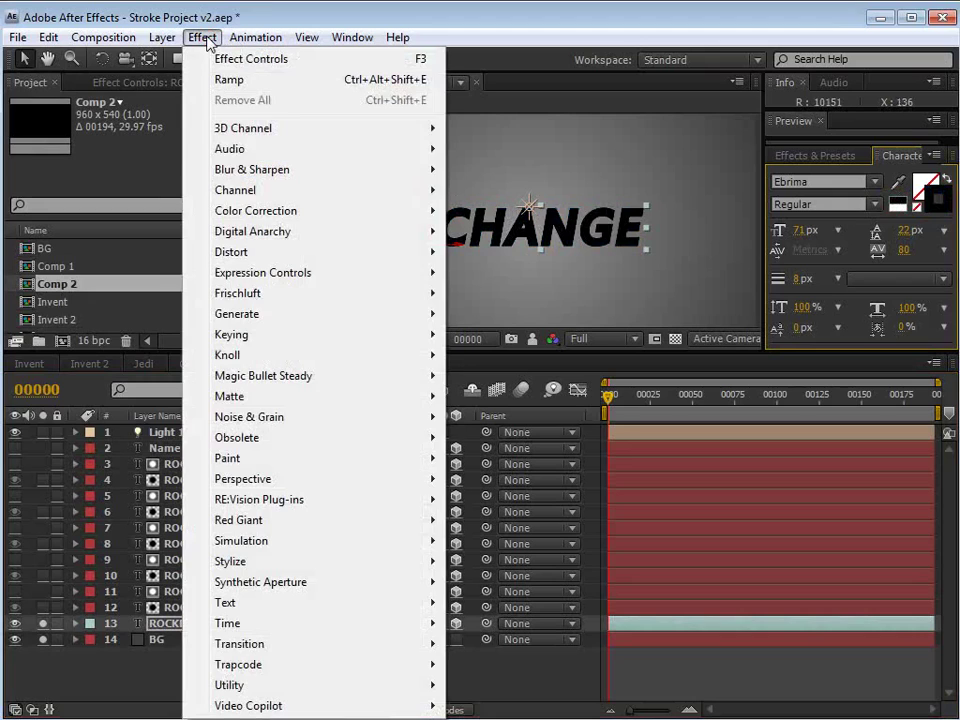
pyautogui.moveTo(263, 176)
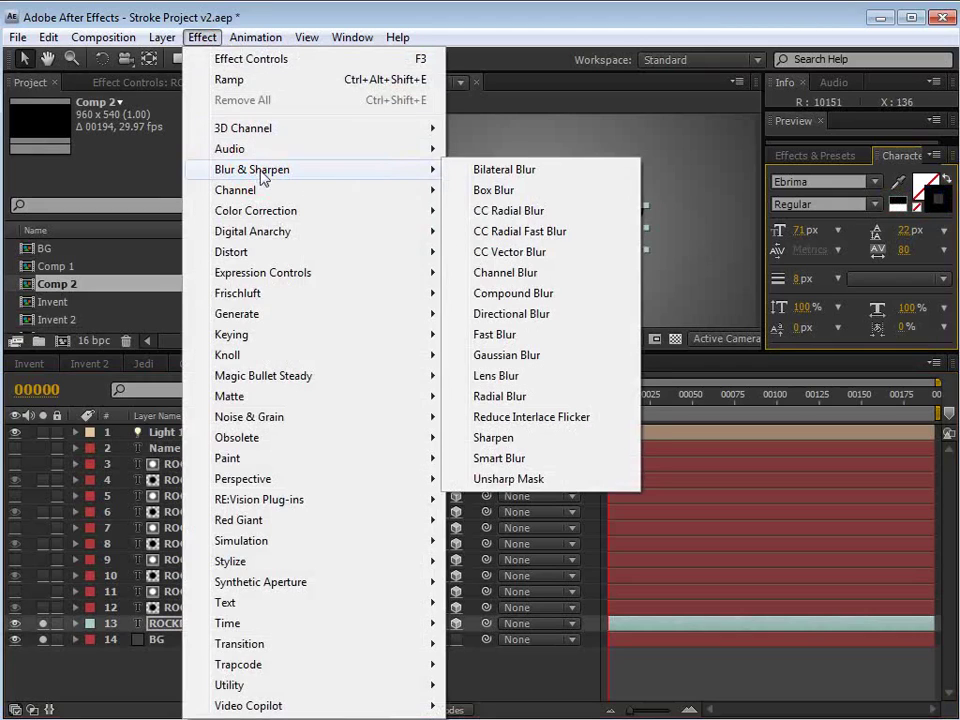
pyautogui.click(540, 212)
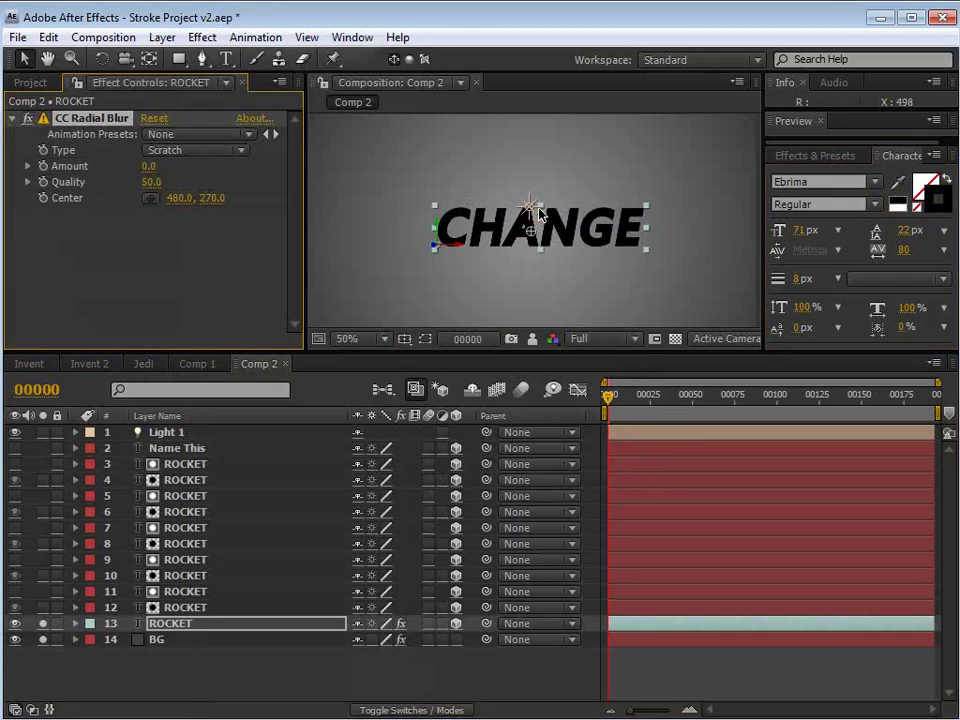
pyautogui.click(160, 152)
pyautogui.click(197, 105)
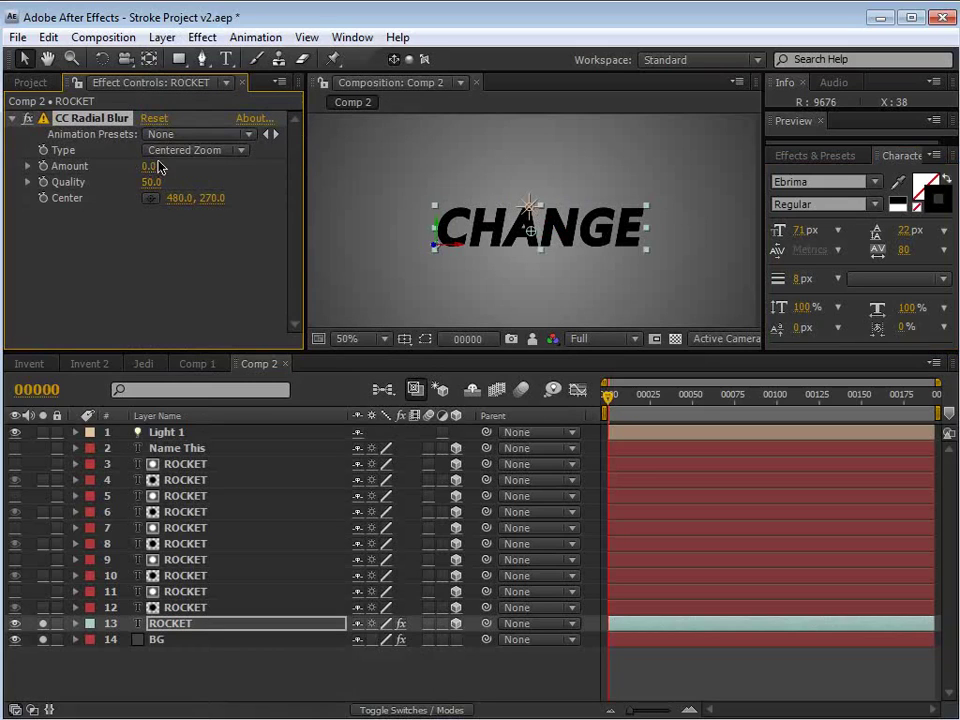
pyautogui.moveTo(150, 165); pyautogui.dragTo(220, 173)
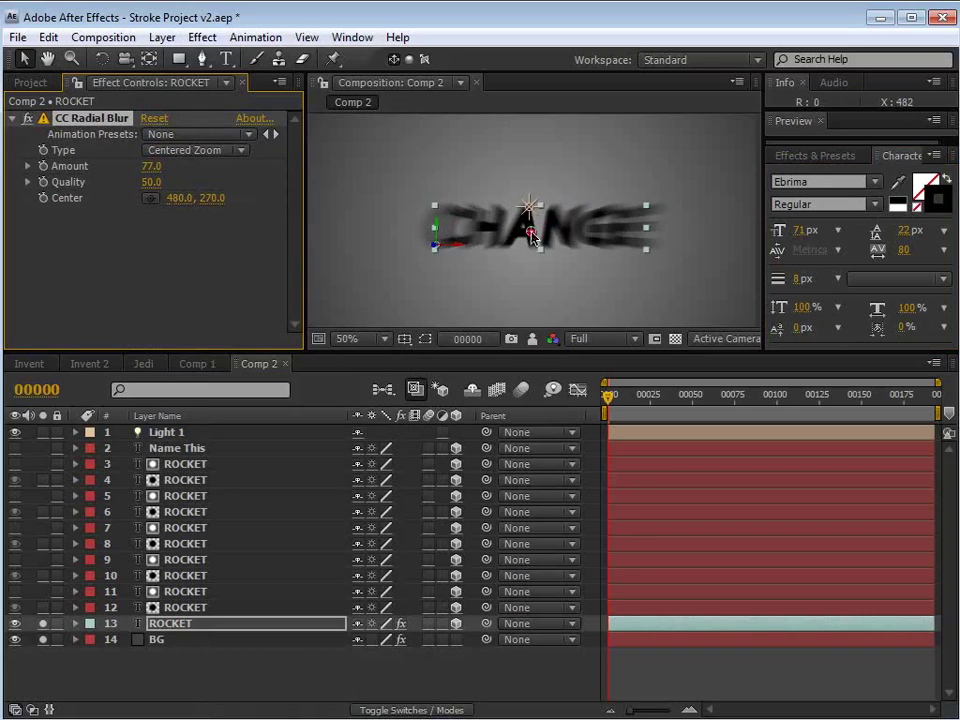
# - Move the blur's Center to 468, -1019 and reduce its Amount to 12 to streak the backing text vertically
pyautogui.moveTo(531, 234); pyautogui.dragTo(525, 146)
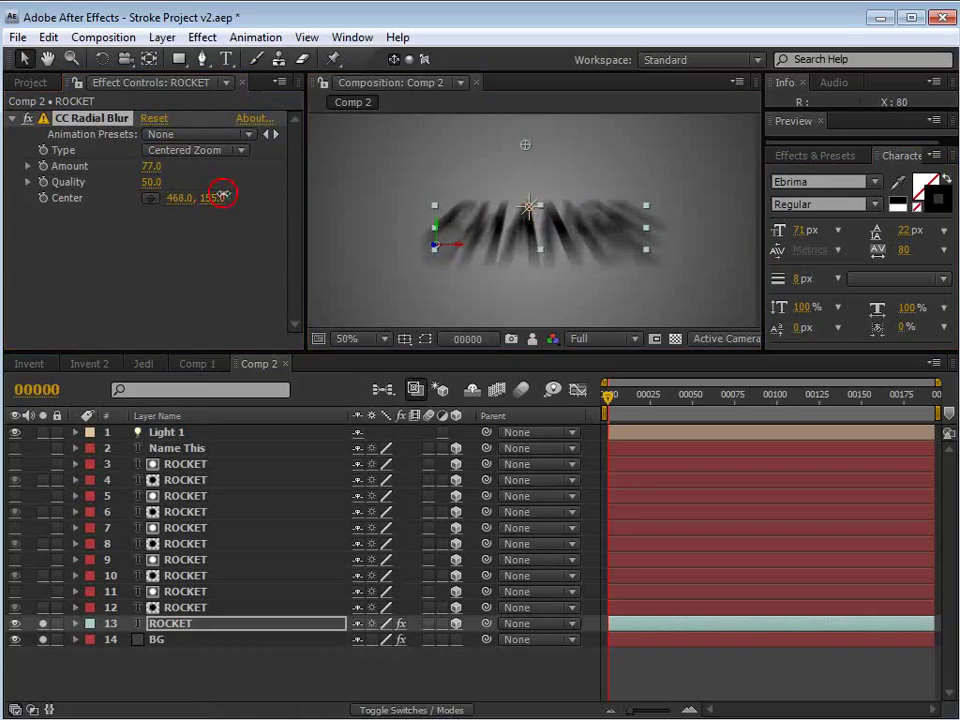
pyautogui.moveTo(222, 193); pyautogui.dragTo(100, 175)
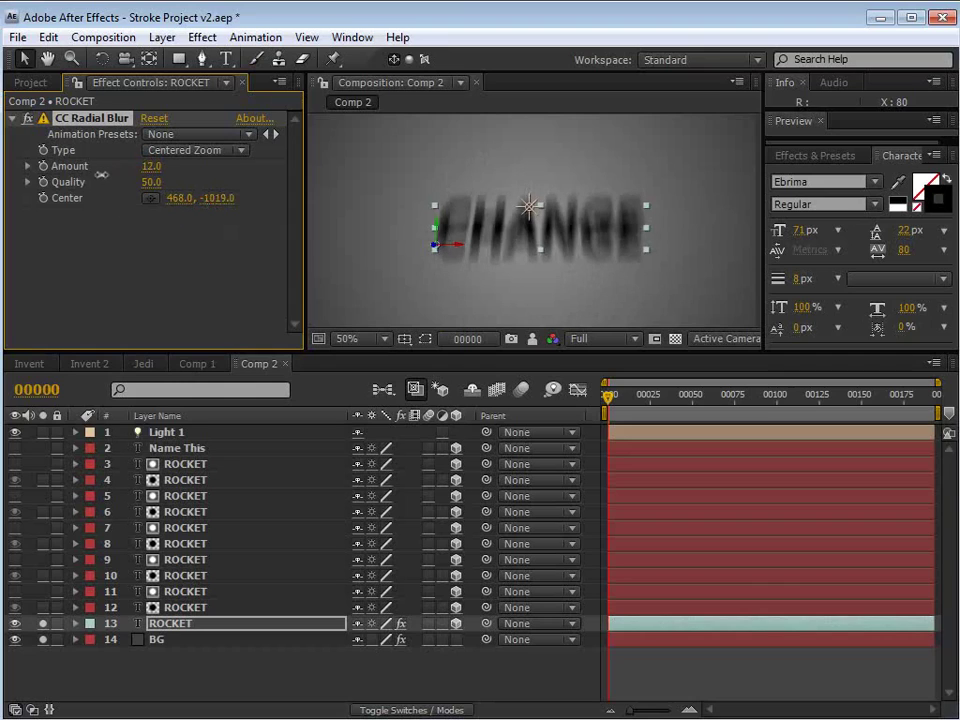
# - Unsolo the backing text, set its stroke to 38 px, and change the blur to Fading Zoom with Amount 22
pyautogui.click(42, 624)
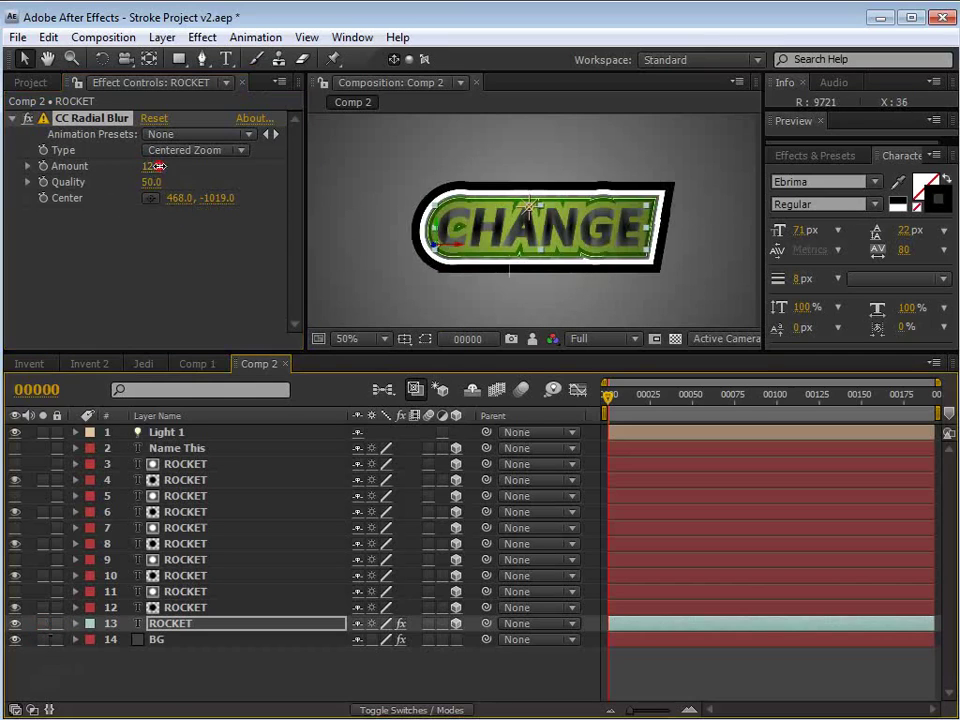
pyautogui.moveTo(154, 166); pyautogui.dragTo(161, 166)
pyautogui.moveTo(799, 284); pyautogui.dragTo(826, 280)
pyautogui.click(195, 150)
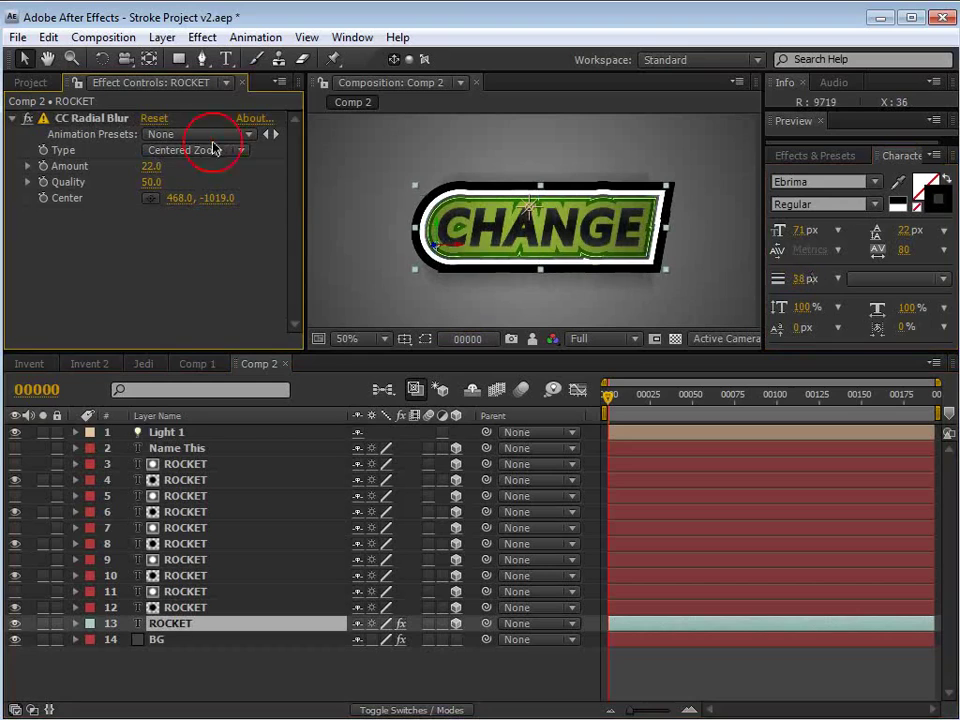
pyautogui.click(175, 118)
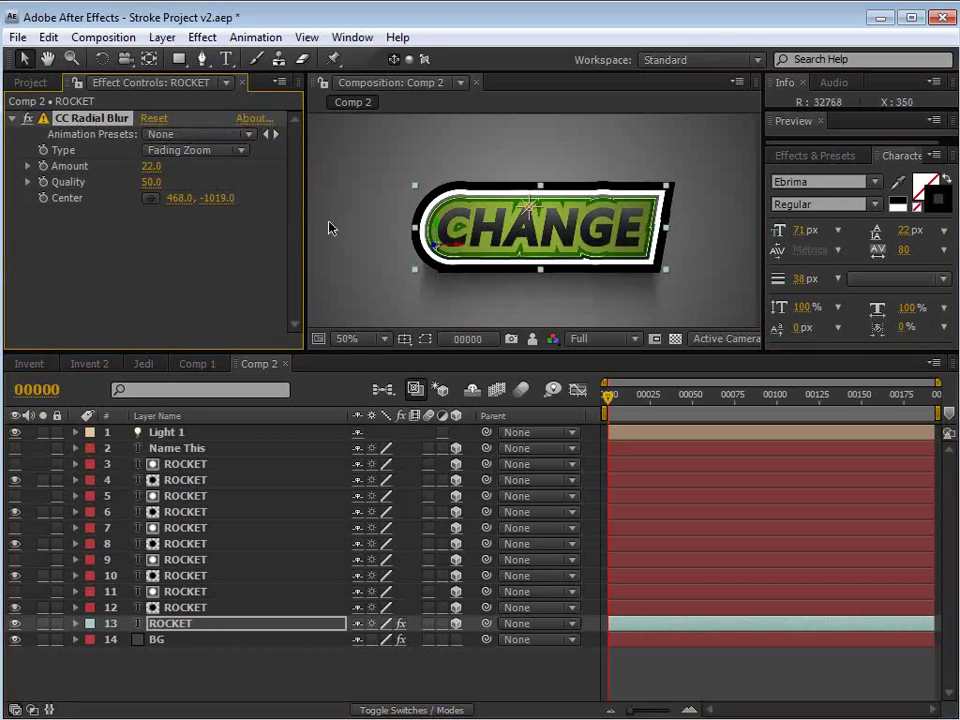
# - Increase the backing text's CC Radial Blur Amount to 26 for a longer shadow below the sign
pyautogui.press('space')
pyautogui.moveTo(548, 290); pyautogui.dragTo(546, 258)
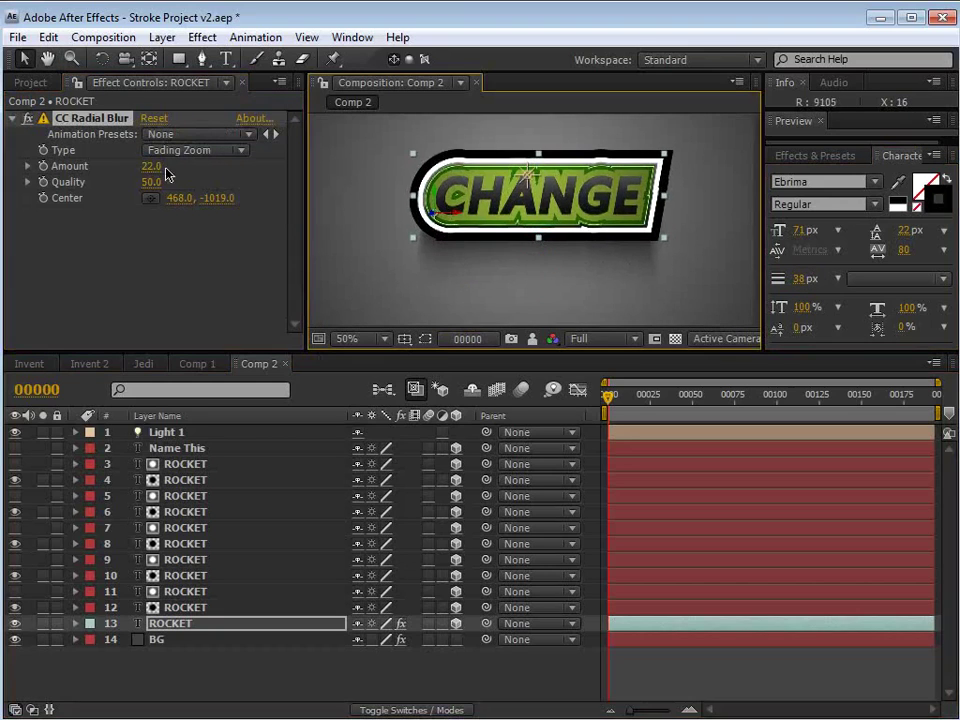
pyautogui.moveTo(153, 166); pyautogui.dragTo(154, 165)
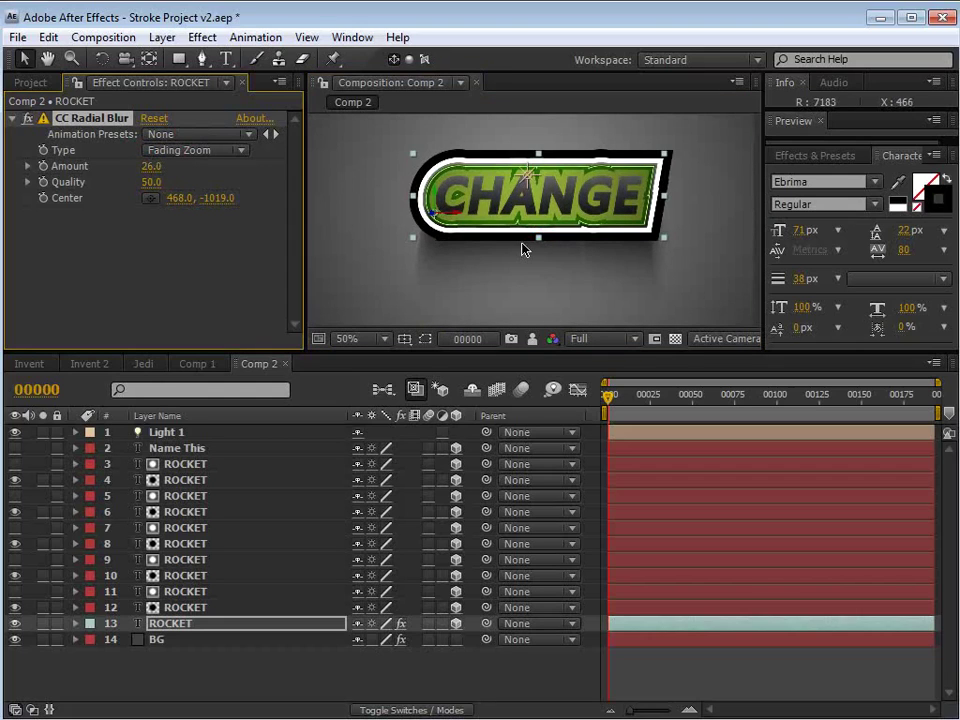
# - Duplicate the blurred backing text, set the copy's CC Radial Blur Amount to 12, and test a slight downward offset
pyautogui.click(178, 623)
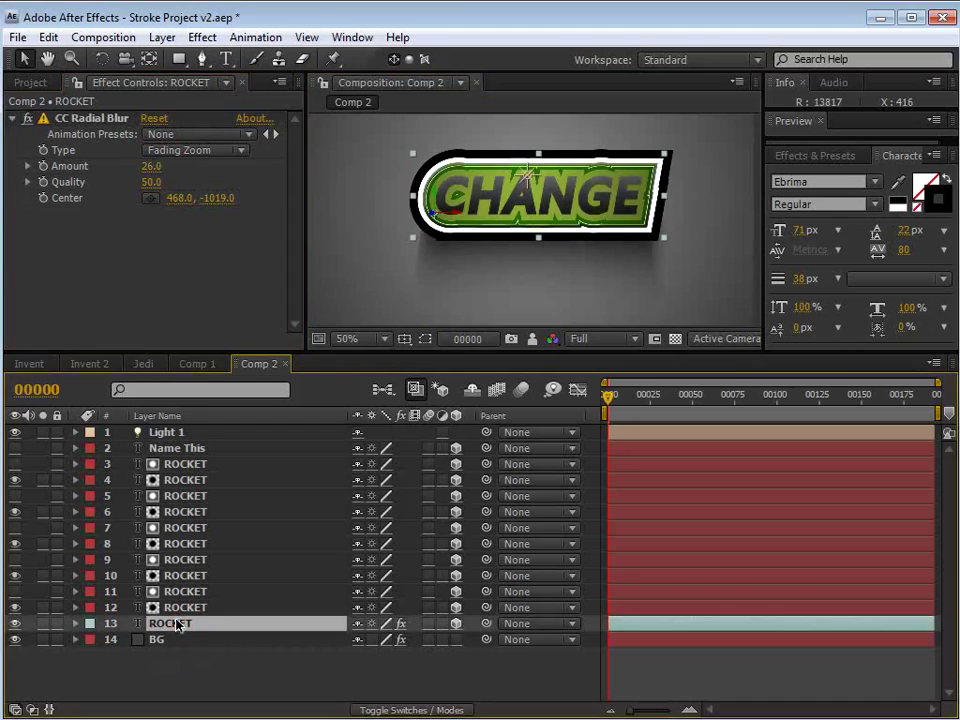
pyautogui.hotkey('ctrl', 'd')
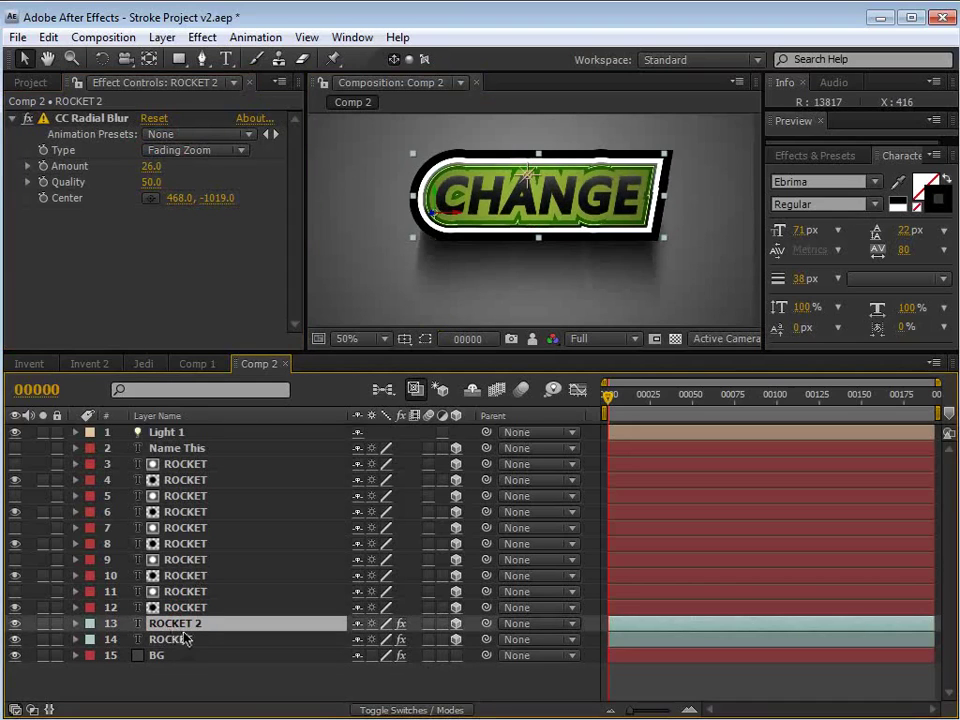
pyautogui.click(147, 166)
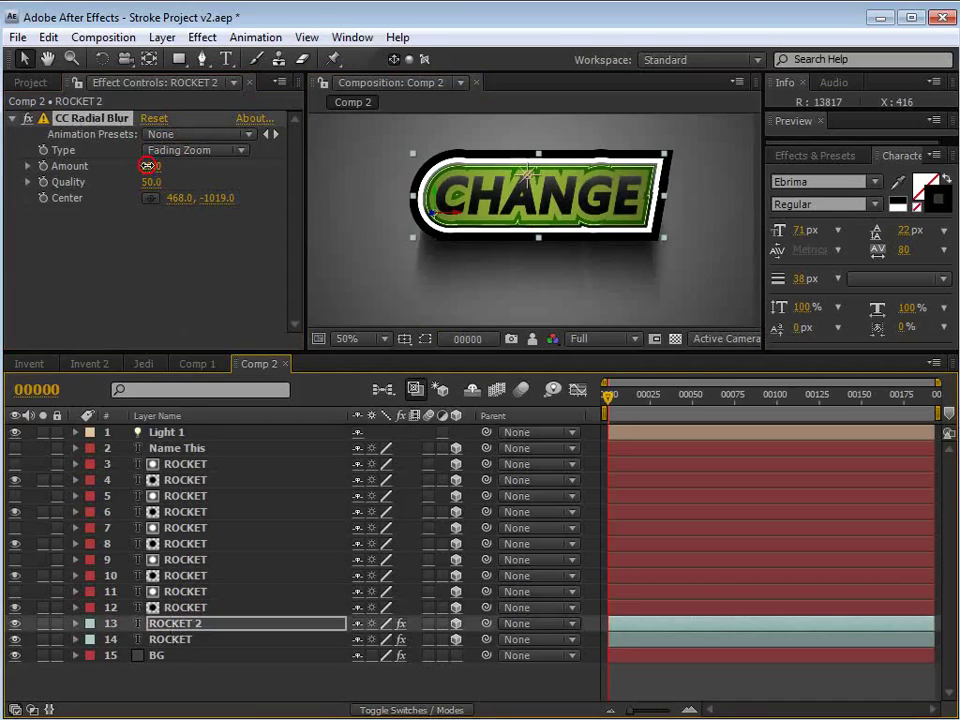
pyautogui.moveTo(144, 166); pyautogui.dragTo(150, 166)
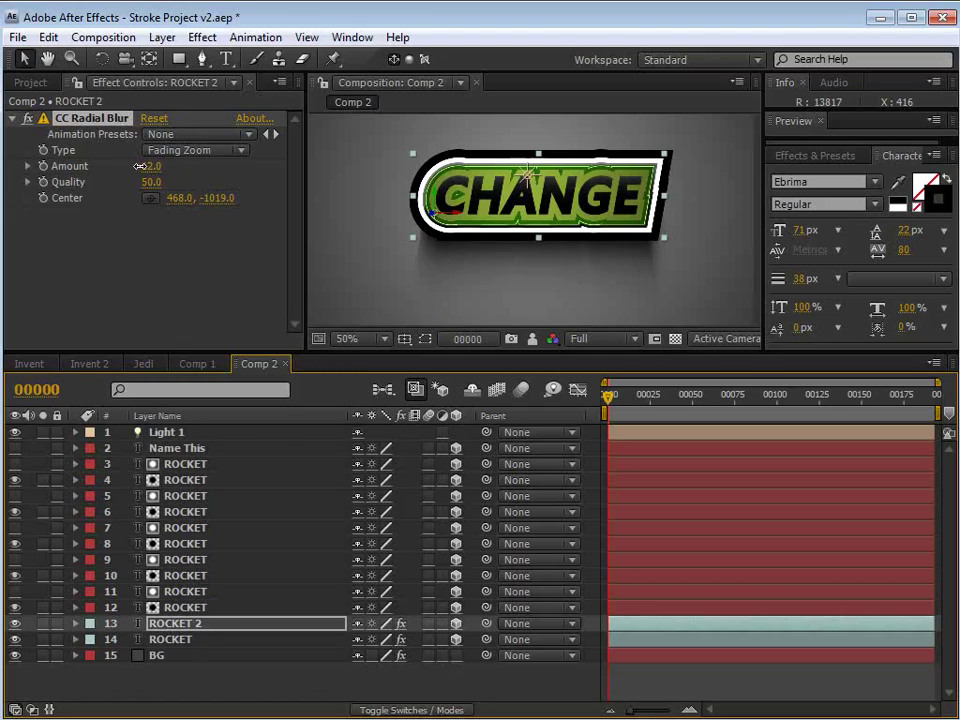
pyautogui.moveTo(140, 166); pyautogui.dragTo(140, 166)
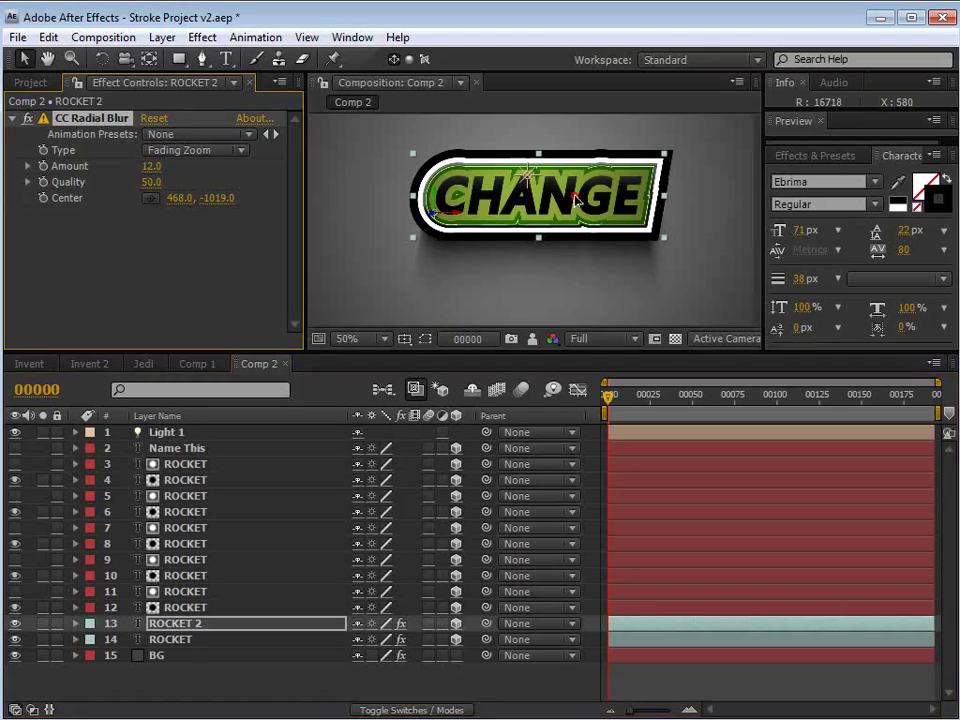
pyautogui.moveTo(575, 198); pyautogui.dragTo(574, 201)
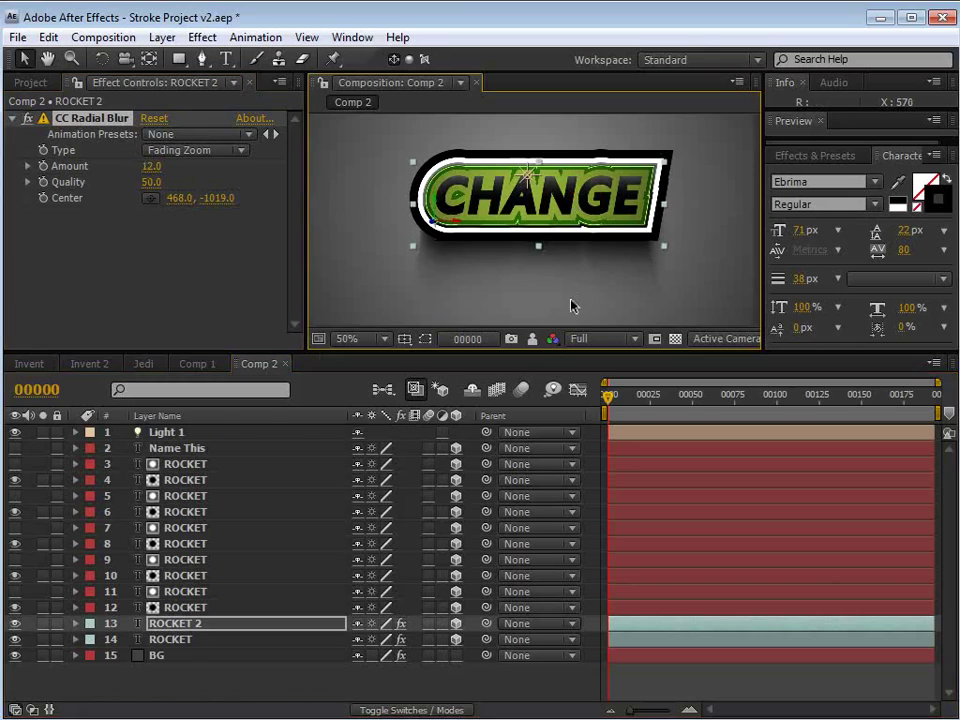
# - Set the opacity of the original blurred backing text layer, directly above BG, to 87%
pyautogui.click(172, 641)
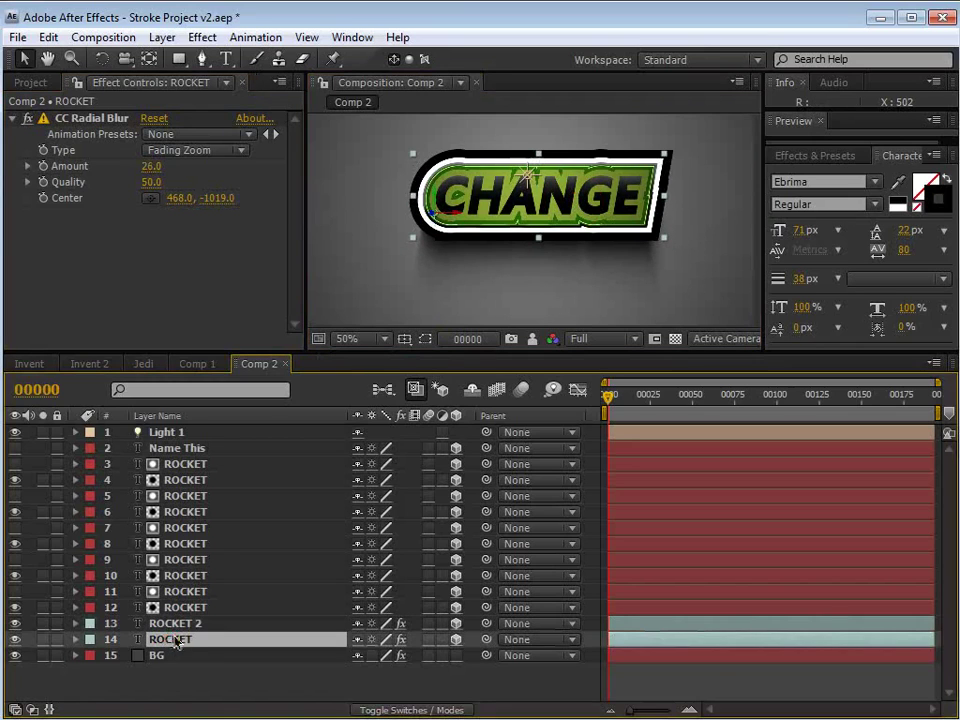
pyautogui.press('t')
pyautogui.moveTo(362, 655); pyautogui.dragTo(340, 655)
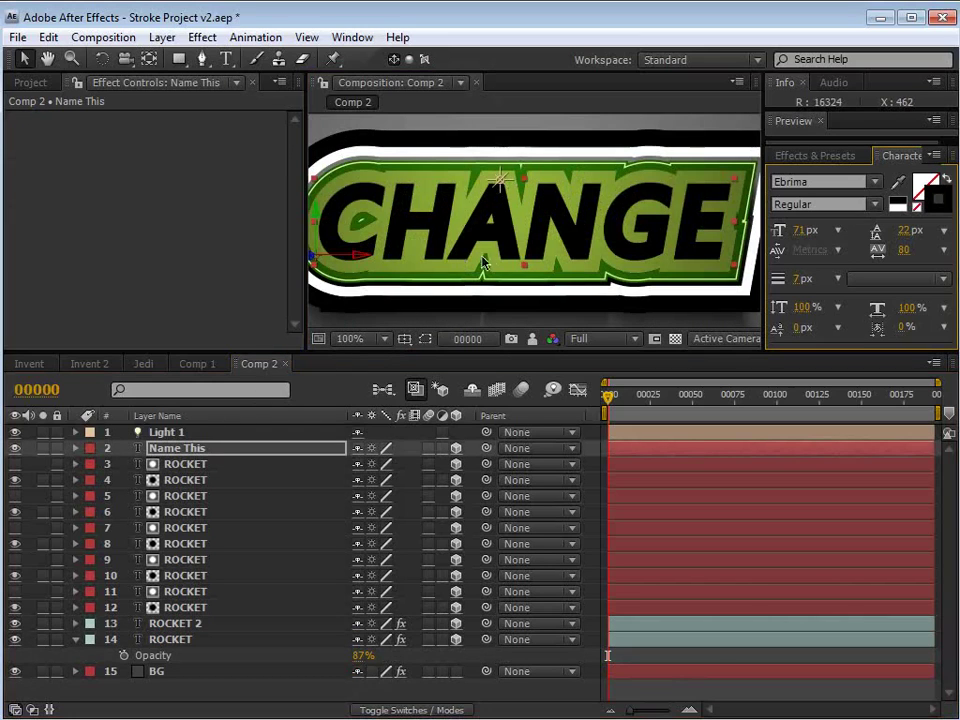
# - Try to bring the light green outline and its matte, layers 5 and 6, forward in Z
pyautogui.click(172, 515)
pyautogui.click(176, 496)
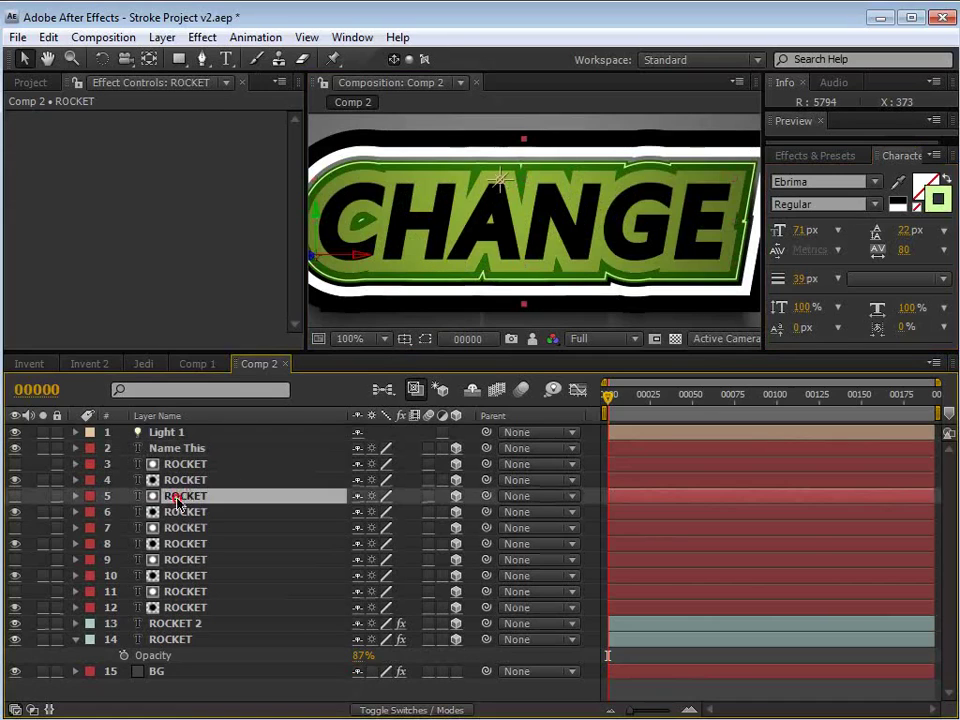
pyautogui.keyDown('shift'); pyautogui.click(168, 512); pyautogui.keyUp('shift')
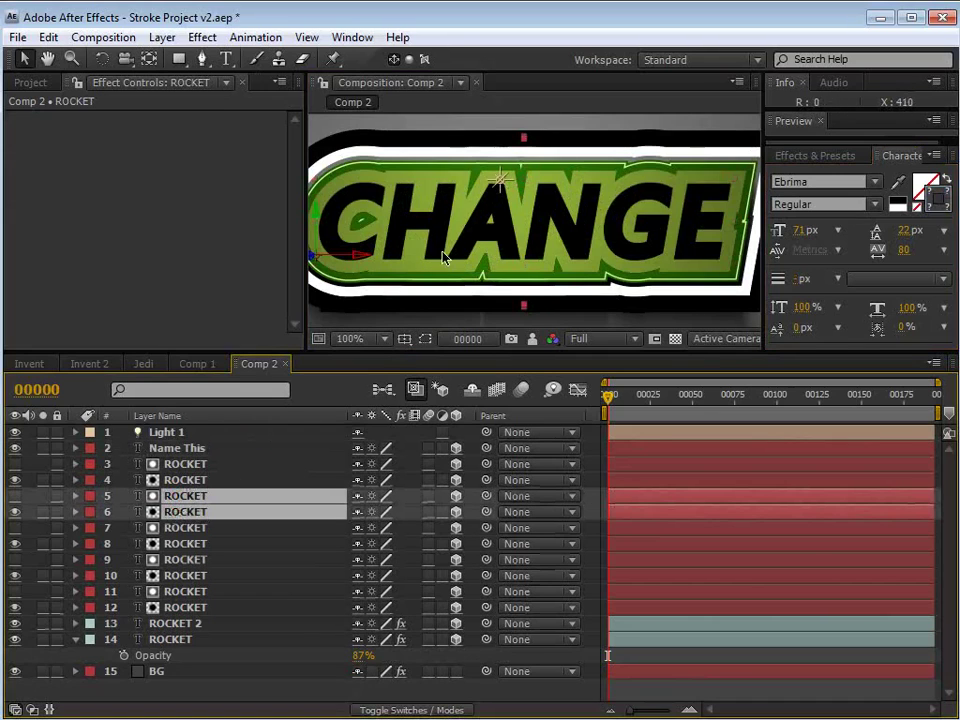
pyautogui.press('h')
pyautogui.moveTo(370, 257); pyautogui.dragTo(422, 250)
pyautogui.press('v')
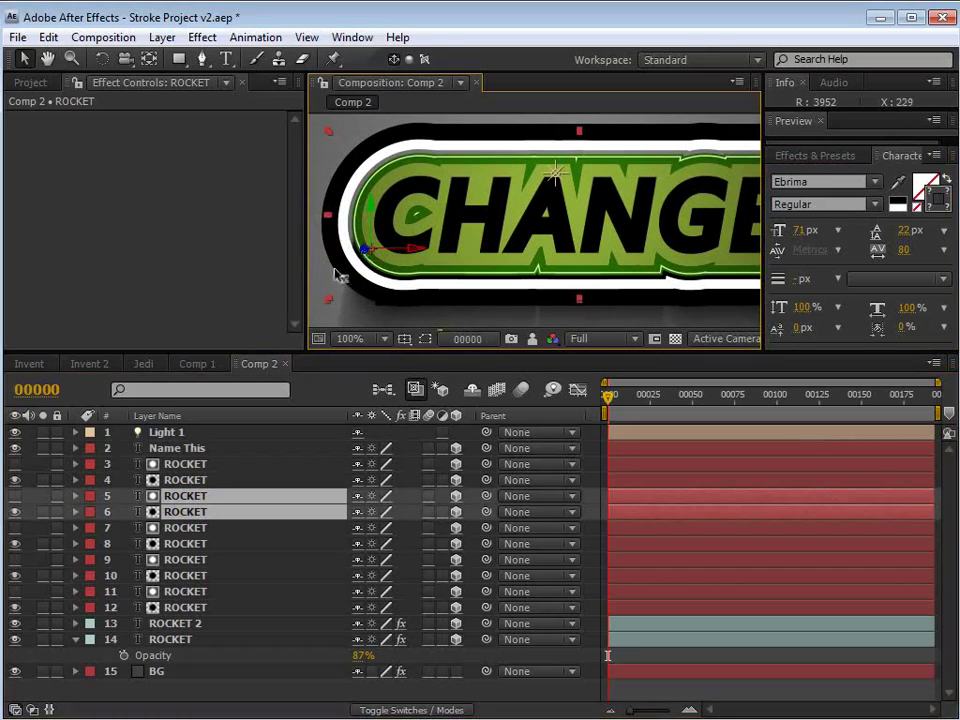
pyautogui.moveTo(367, 250)
pyautogui.mouseDown()
pyautogui.moveTo(318, 240)
pyautogui.moveTo(357, 243)
pyautogui.mouseUp()
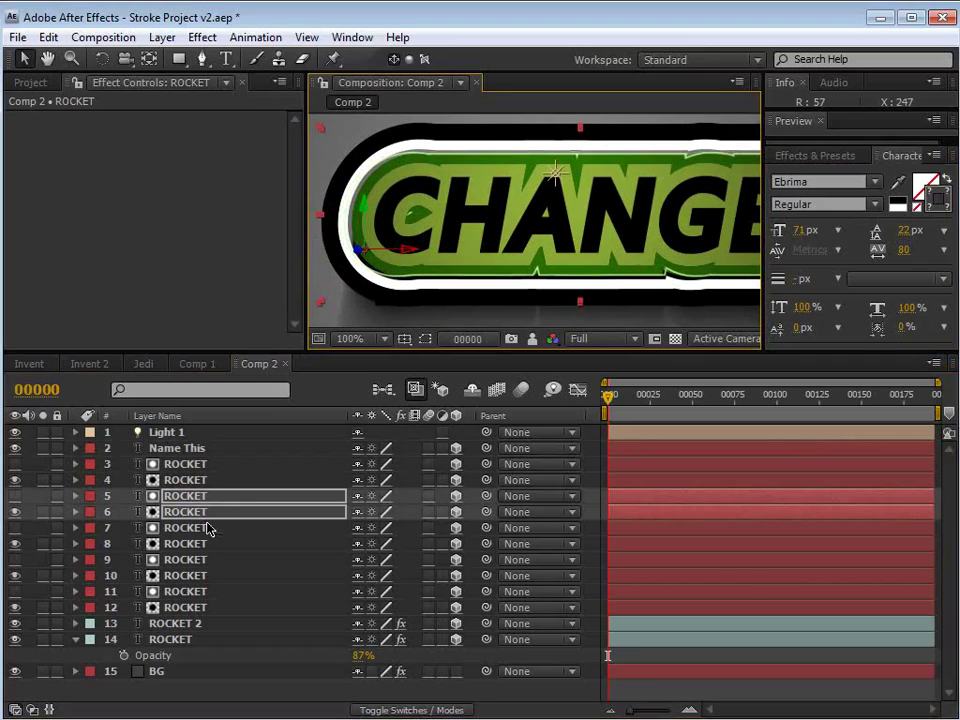
# - Move the topmost outline and its matte, layers 3 and 4, forward in Z and check the depth
pyautogui.click(168, 480)
pyautogui.keyDown('shift'); pyautogui.click(178, 467); pyautogui.keyUp('shift')
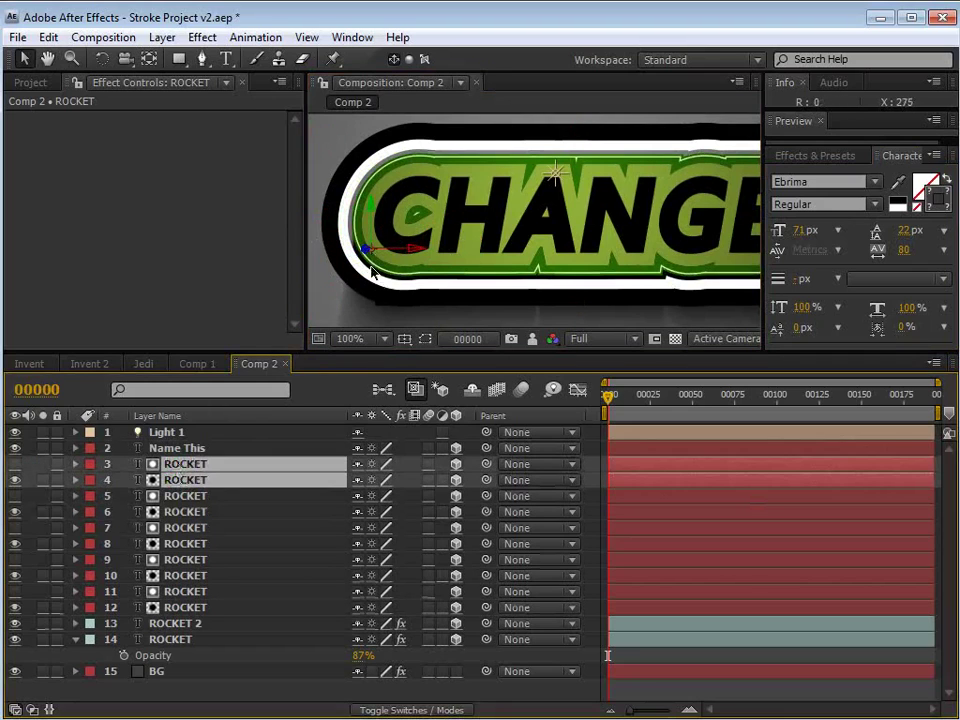
pyautogui.moveTo(336, 254); pyautogui.dragTo(318, 257)
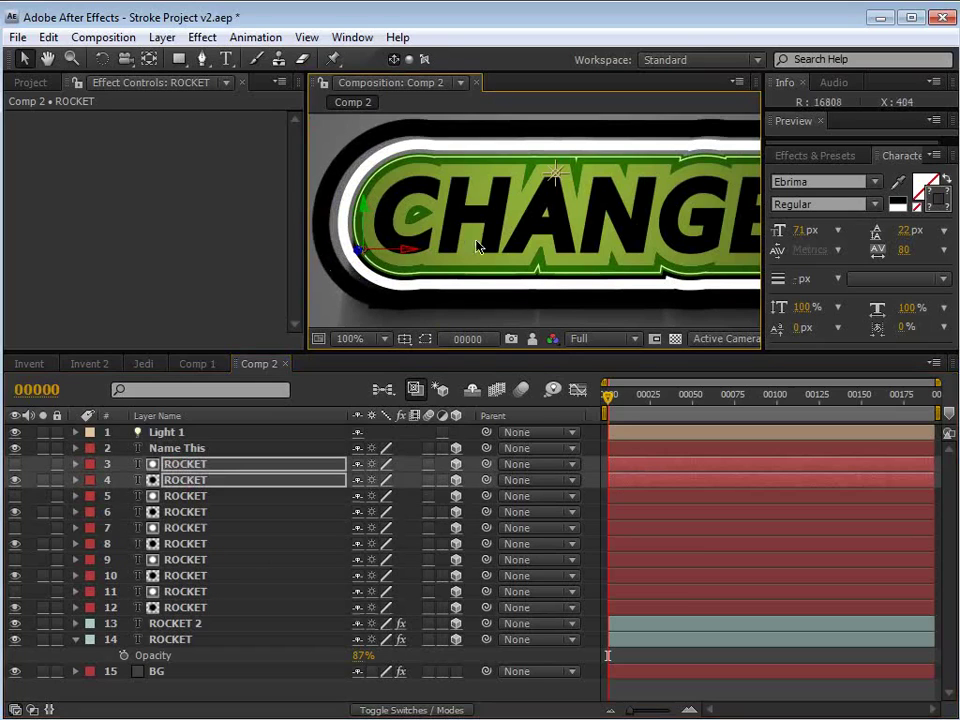
pyautogui.press('space')
pyautogui.scroll(-1, 560, 255)
pyautogui.moveTo(590, 269); pyautogui.dragTo(578, 265)
pyautogui.scroll(1, 502, 274)
pyautogui.press('v')
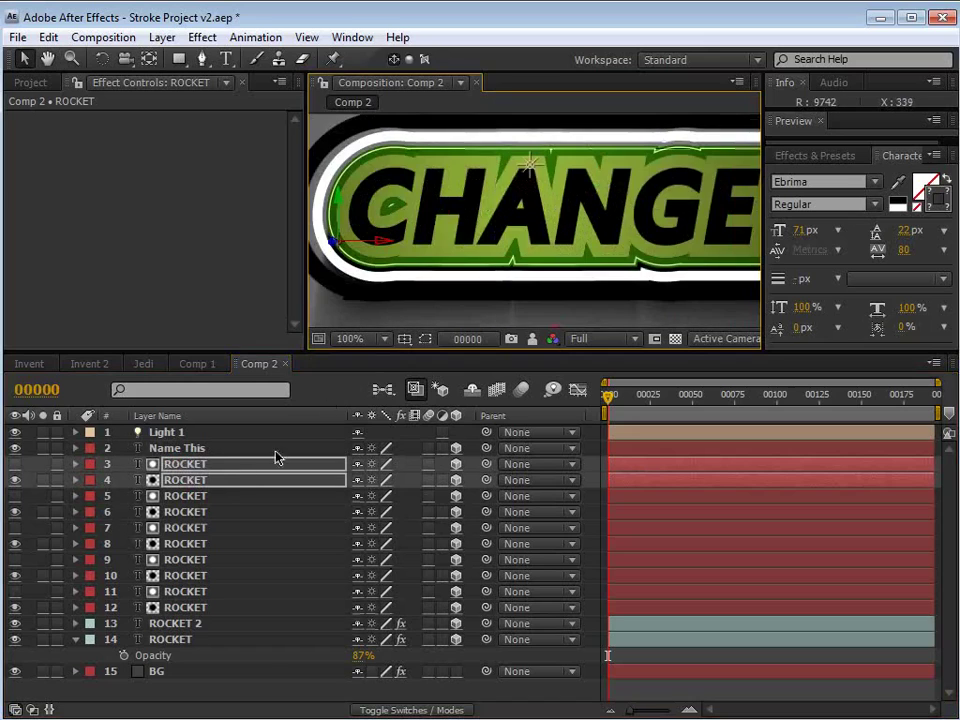
# - Change the stroke color of the Name This text to dark green and bring the text forward in Z
pyautogui.click(190, 448)
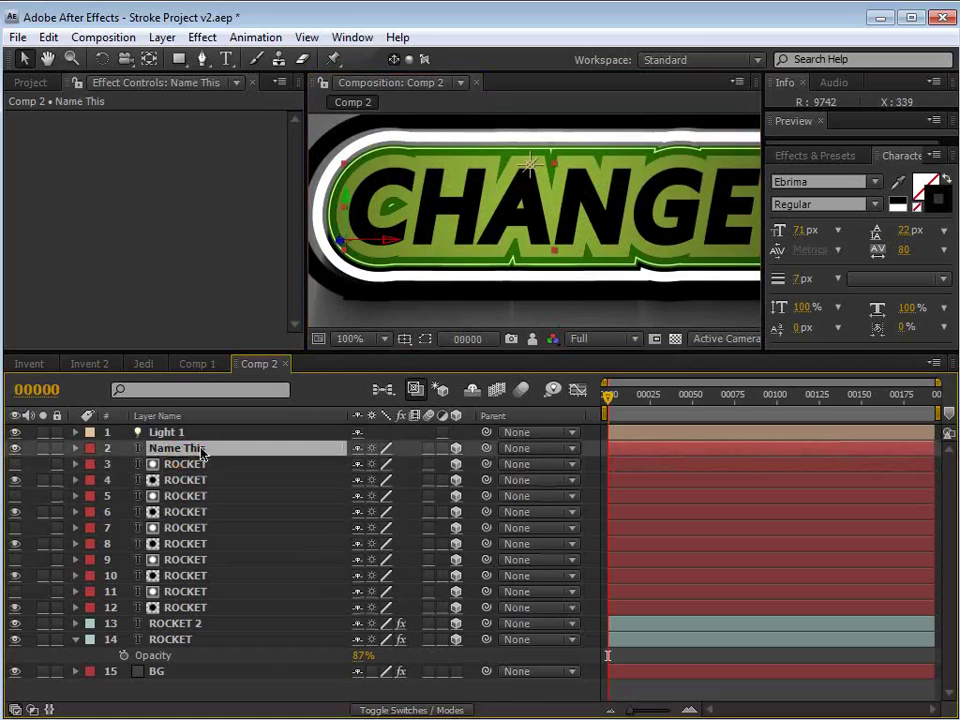
pyautogui.click(940, 204)
pyautogui.click(723, 541)
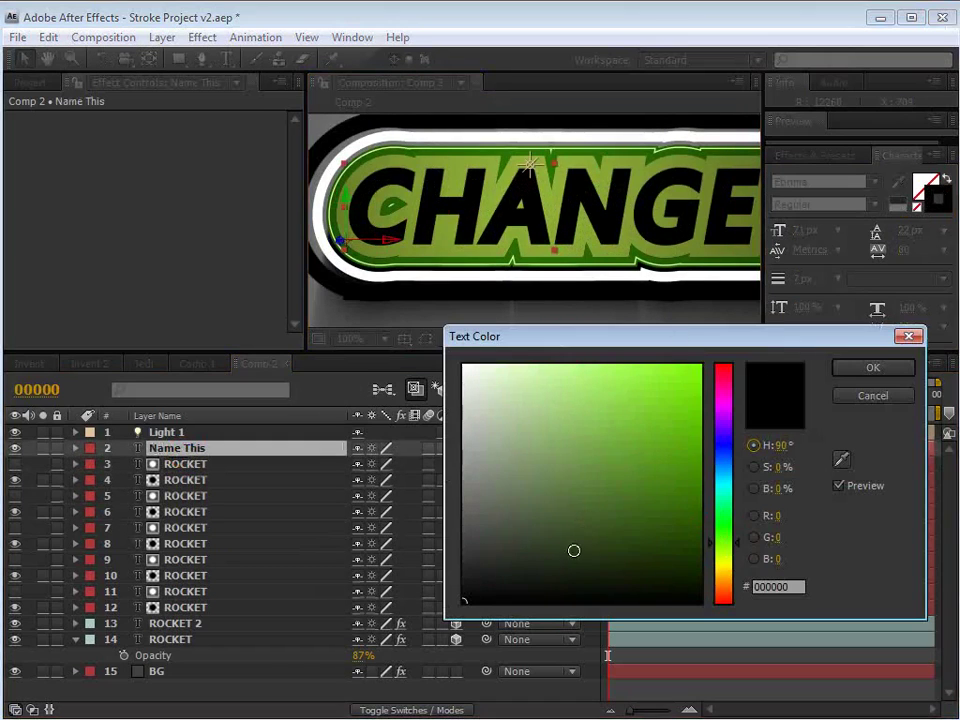
pyautogui.click(578, 548)
pyautogui.click(868, 368)
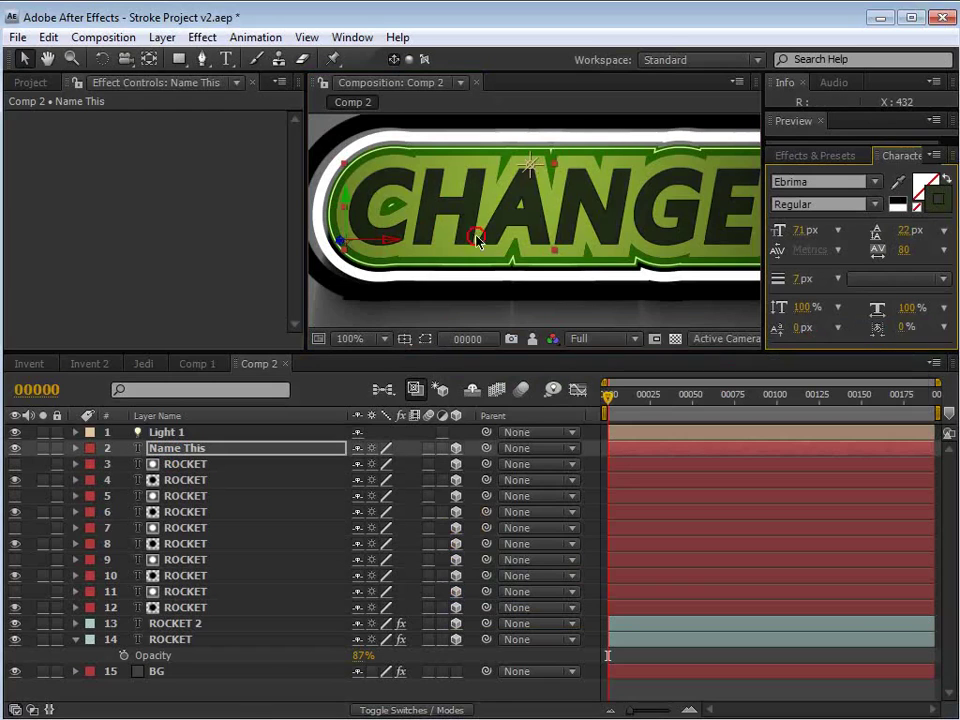
pyautogui.click(333, 243)
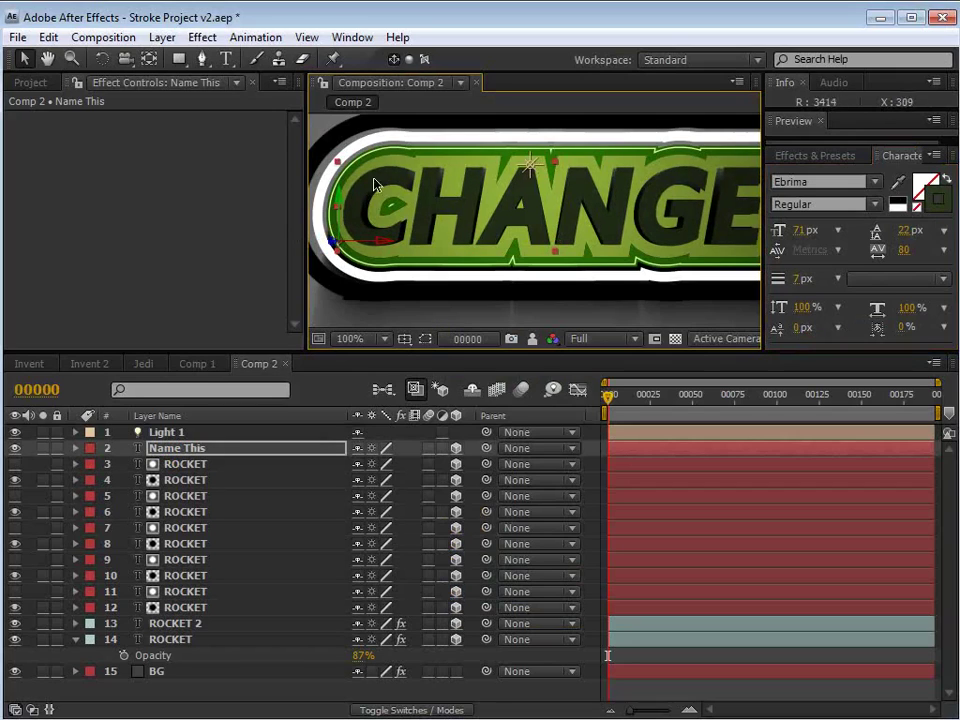
# - Apply Bevel Alpha to the Name This text with a Light Intensity of 1.00 and a Light Angle of 11°
pyautogui.click(202, 37)
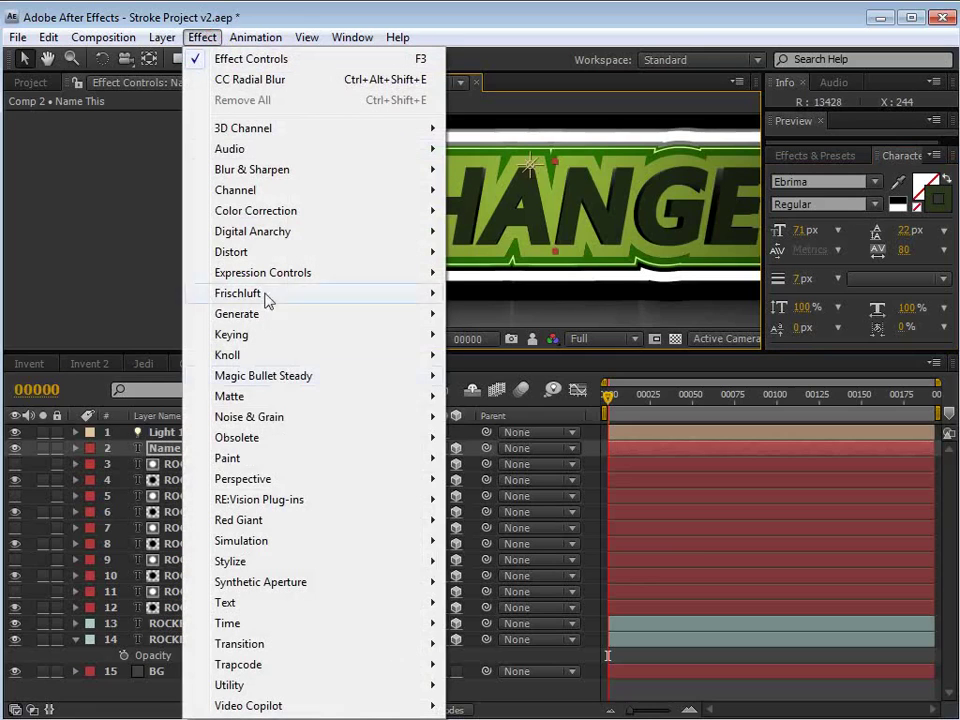
pyautogui.moveTo(266, 480)
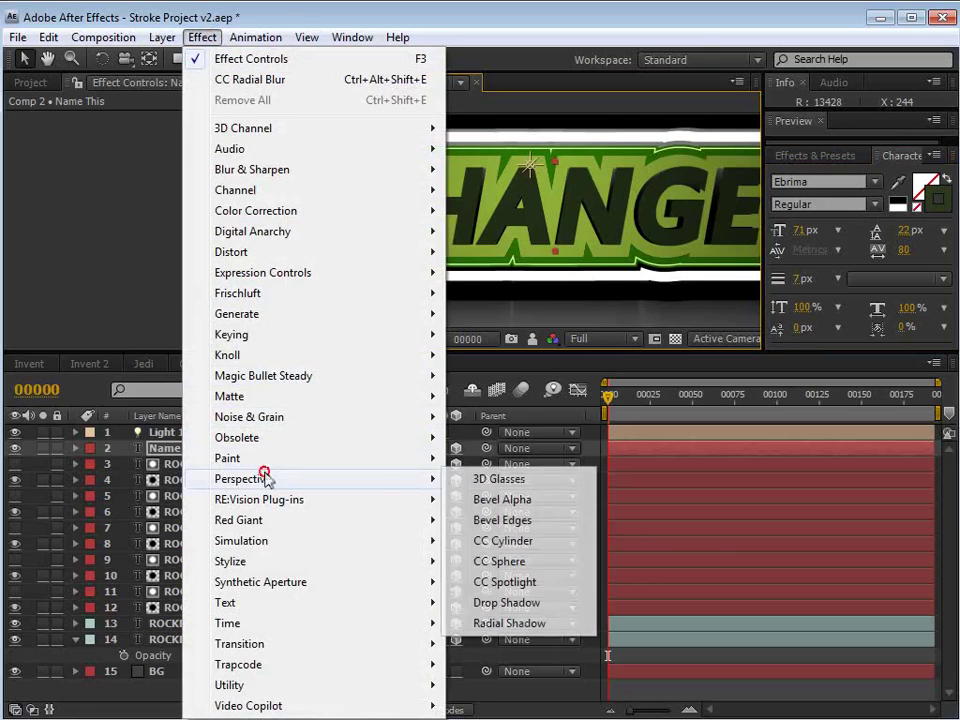
pyautogui.click(526, 500)
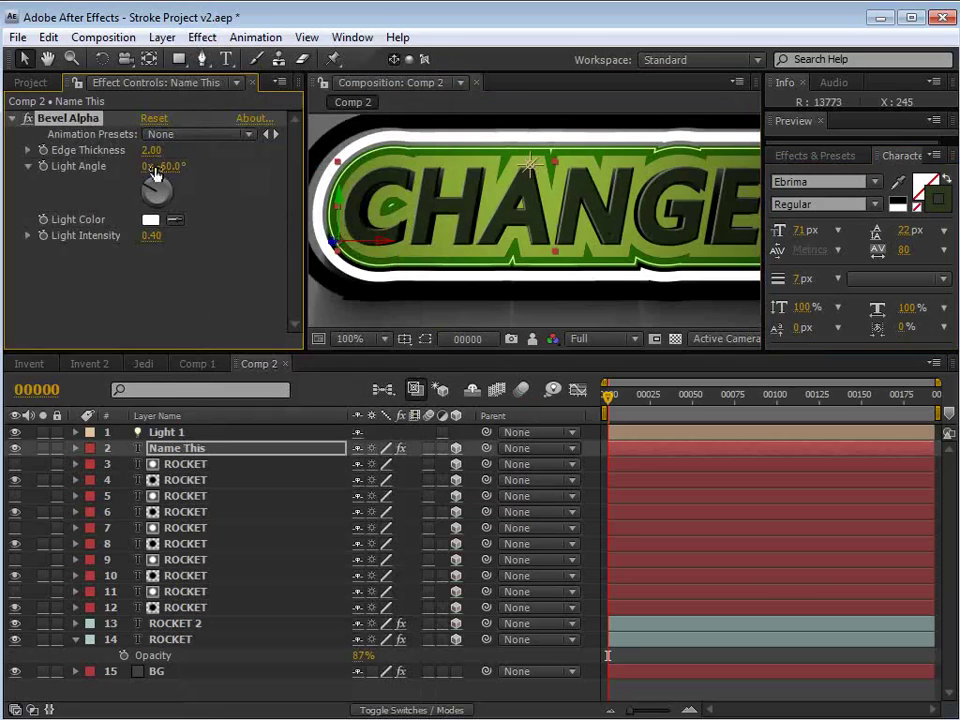
pyautogui.click(152, 236)
pyautogui.write('11')
pyautogui.press('Return')
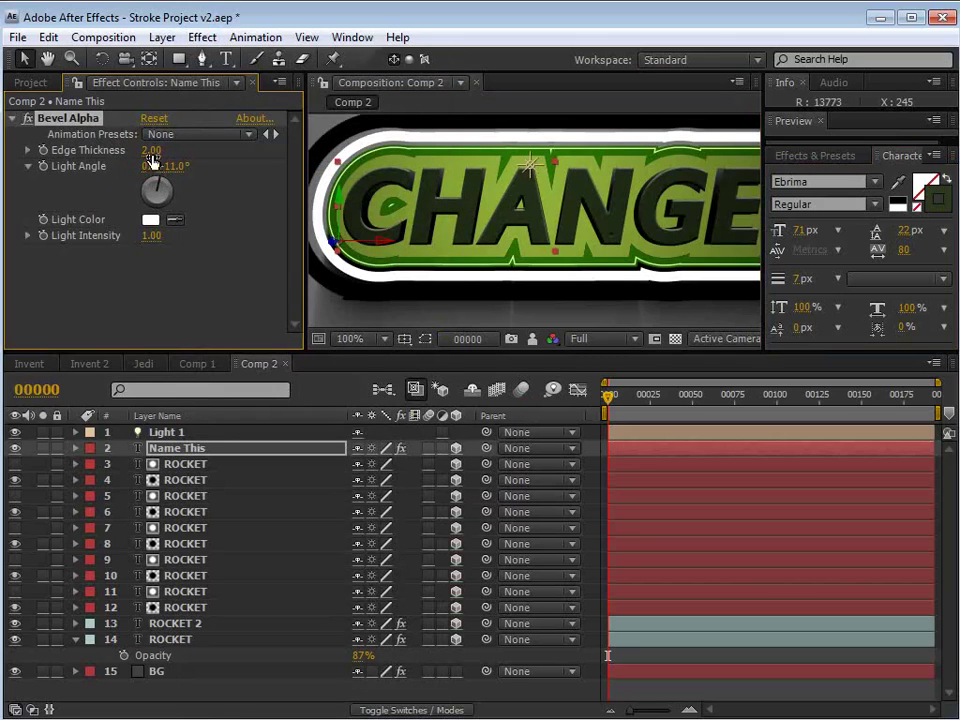
# - Set the Bevel Alpha on the Name This text to an Edge Thickness of 1.00 and a Light Angle of 38°, and inspect the bevel
pyautogui.click(152, 152)
pyautogui.write('1')
pyautogui.press('Return')
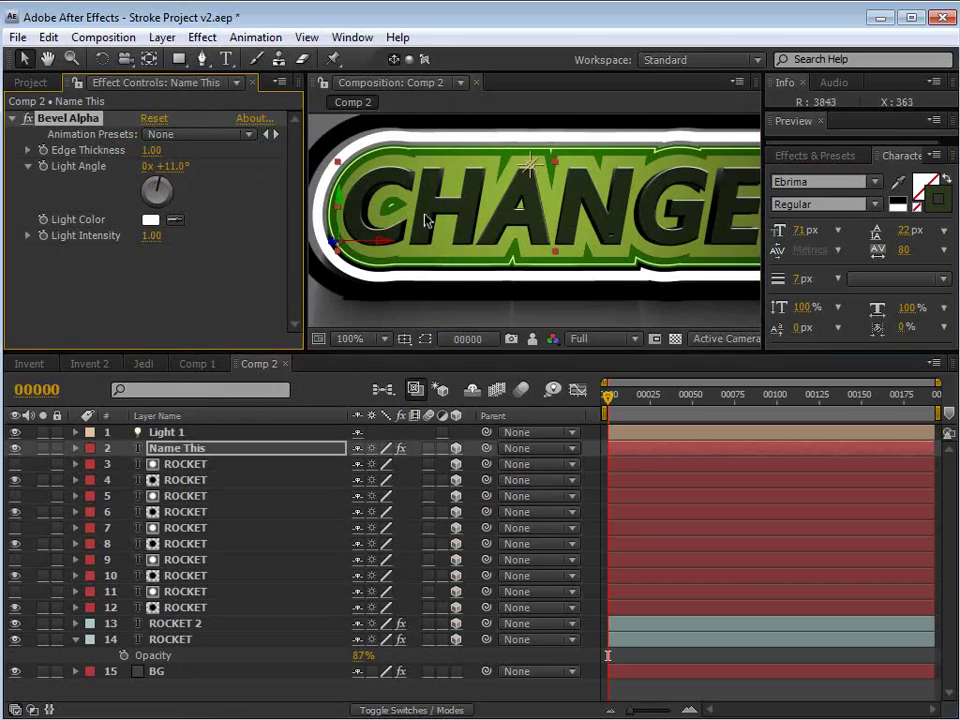
pyautogui.moveTo(180, 166); pyautogui.dragTo(200, 168)
pyautogui.press('`')
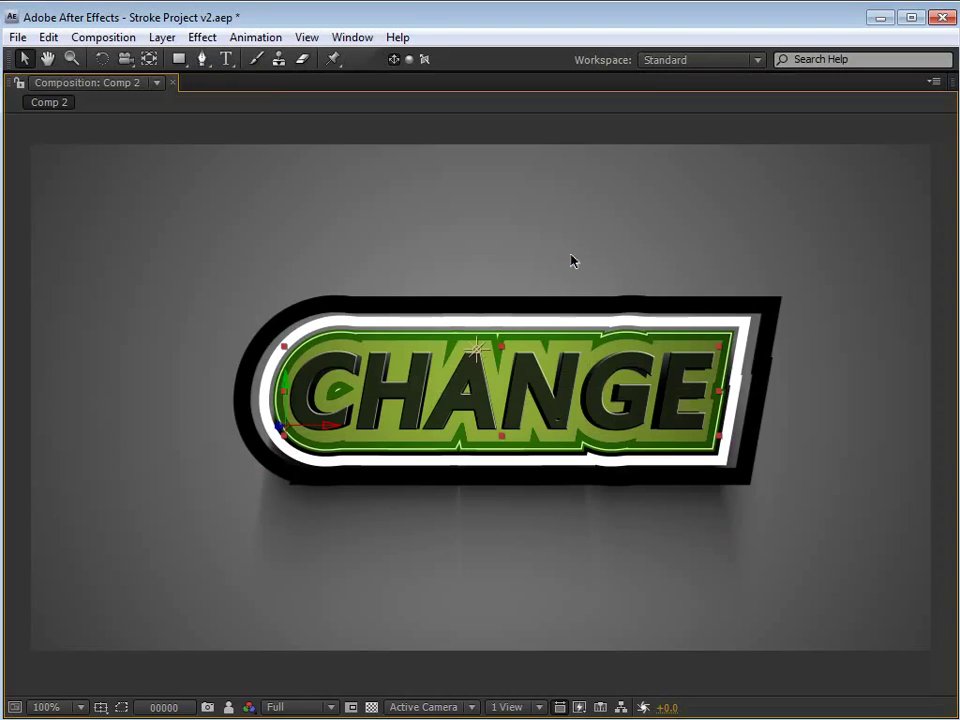
pyautogui.press('`')
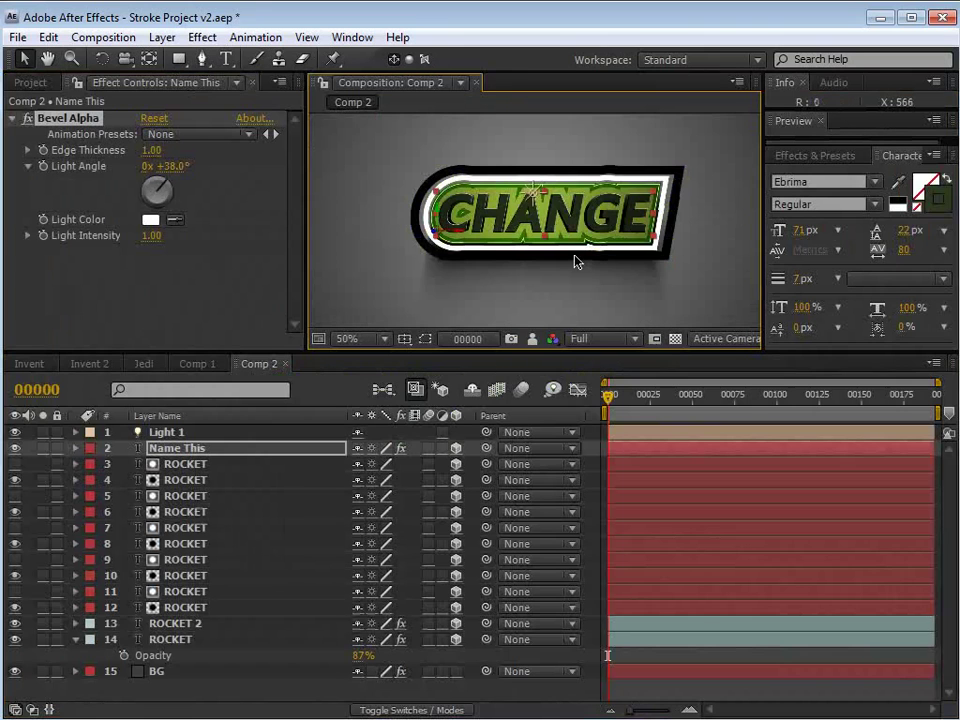
pyautogui.press('/')
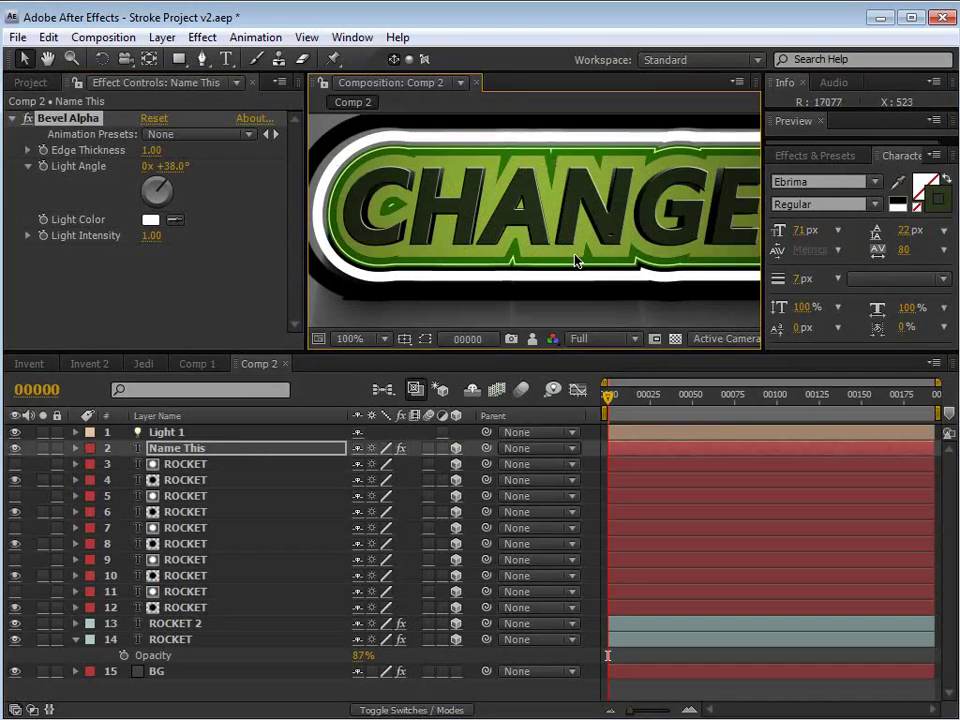
pyautogui.press('space')
pyautogui.moveTo(611, 219); pyautogui.dragTo(559, 238)
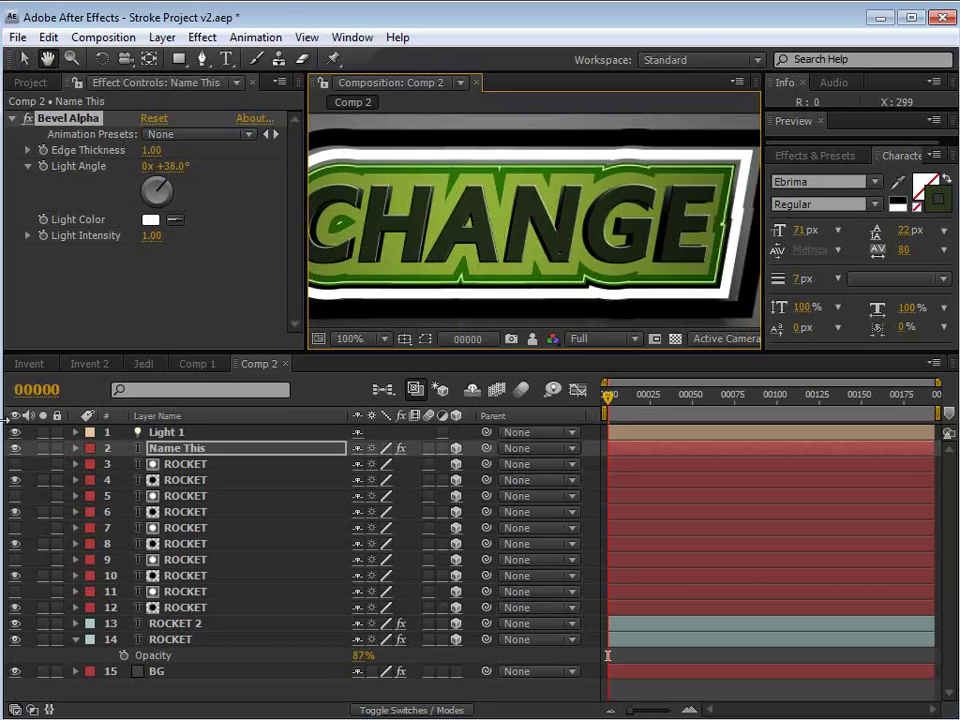
# - Examine the bulb lights around the GIZMO sign in the Invent composition as a reference and return to the sign in Comp 2
pyautogui.click(28, 364)
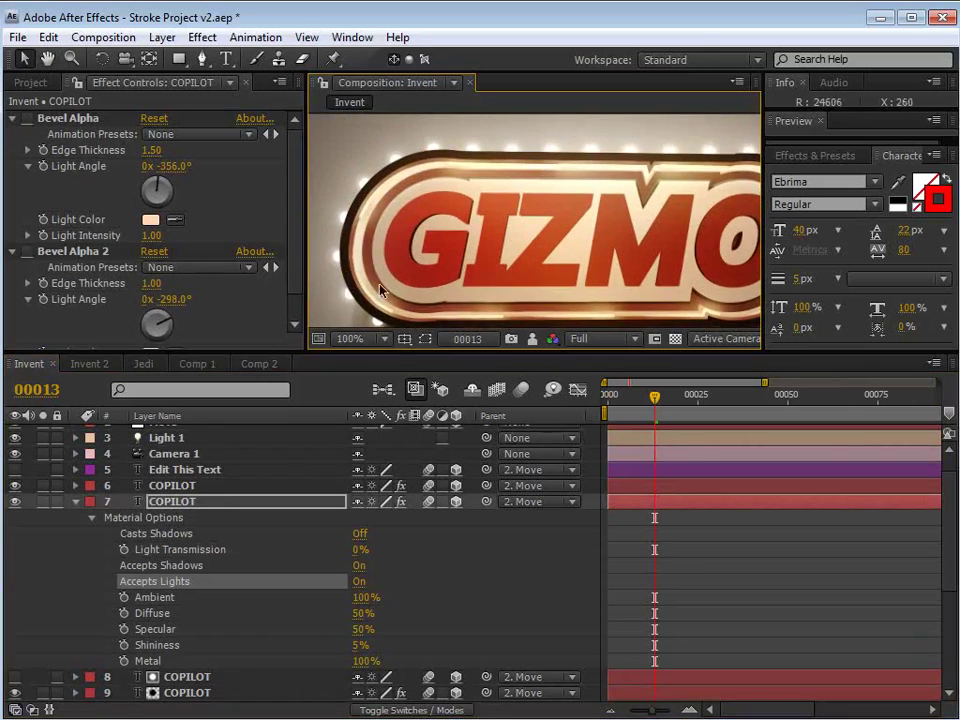
pyautogui.press(',')
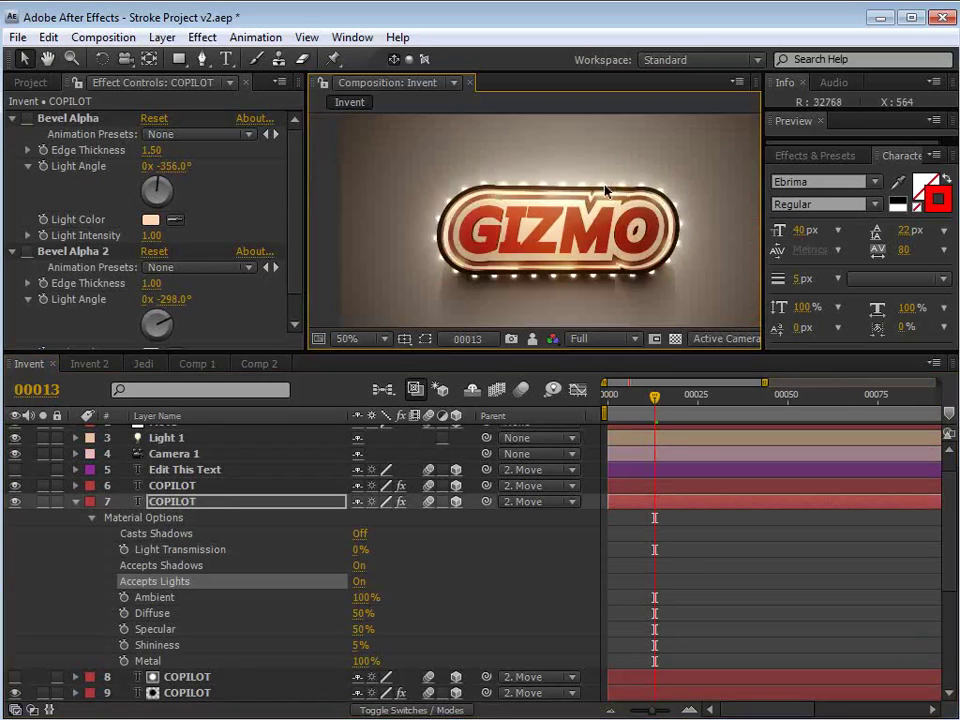
pyautogui.click(89, 364)
pyautogui.click(259, 364)
pyautogui.scroll(-1, 600, 180)
pyautogui.press('space')
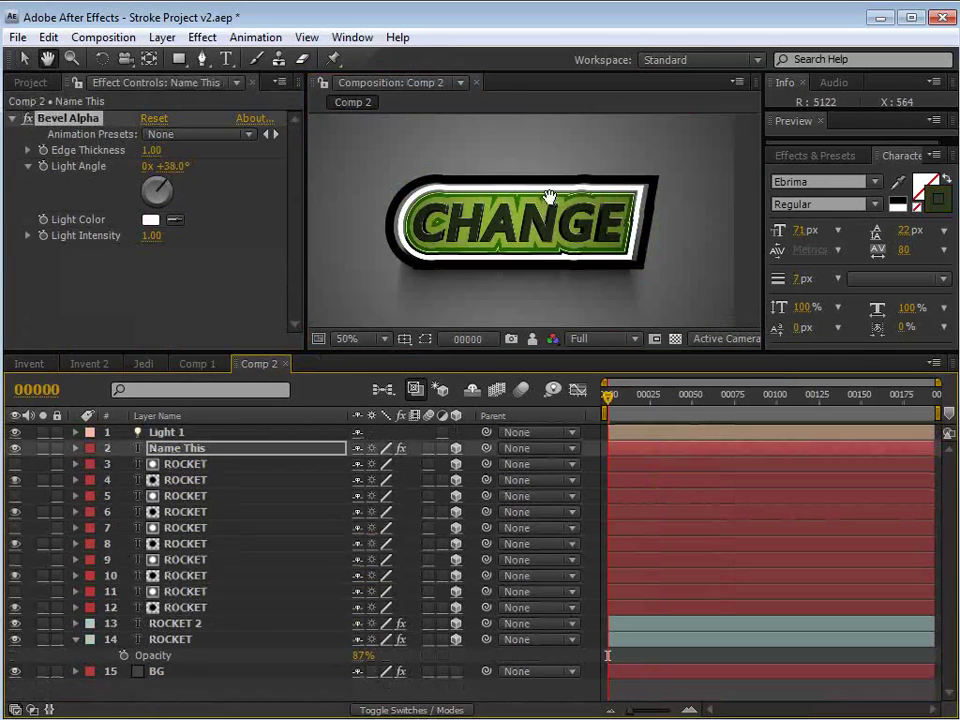
pyautogui.moveTo(440, 261); pyautogui.dragTo(491, 251)
pyautogui.scroll(1, 611, 241)
pyautogui.scroll(-1, 611, 241)
pyautogui.press('space')
pyautogui.moveTo(653, 224); pyautogui.dragTo(627, 227)
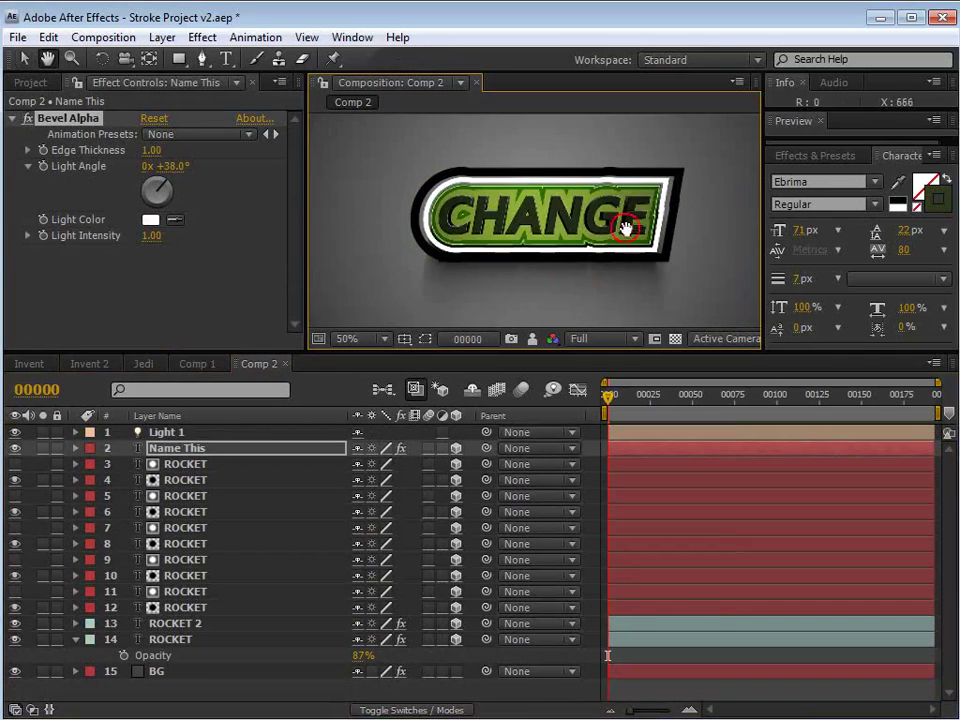
pyautogui.click(181, 482)
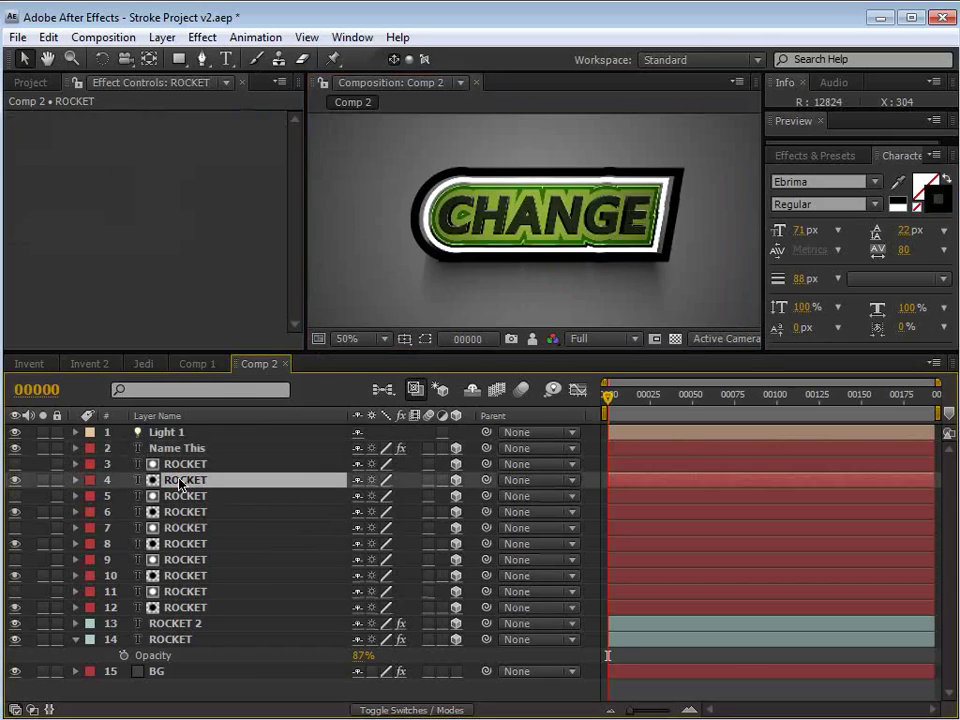
pyautogui.click(176, 449)
pyautogui.hotkey('ctrl', 'd')
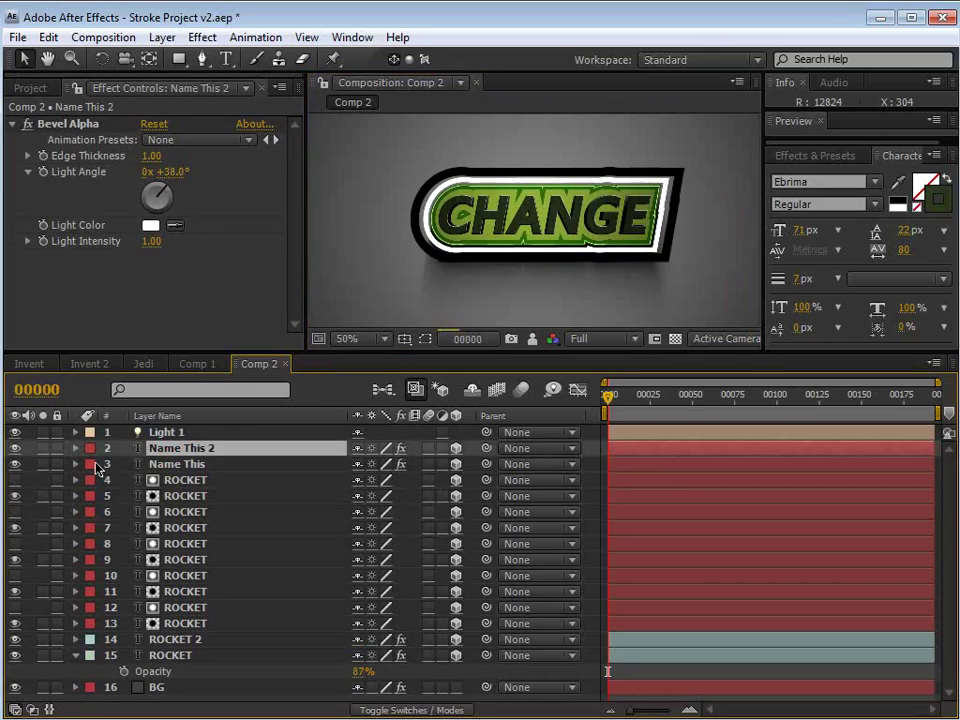
pyautogui.hotkey('ctrl', 'z')
# - Duplicate the hidden ROCKET matte in layer 3, make the copy visible and give it a pink label
pyautogui.click(170, 469)
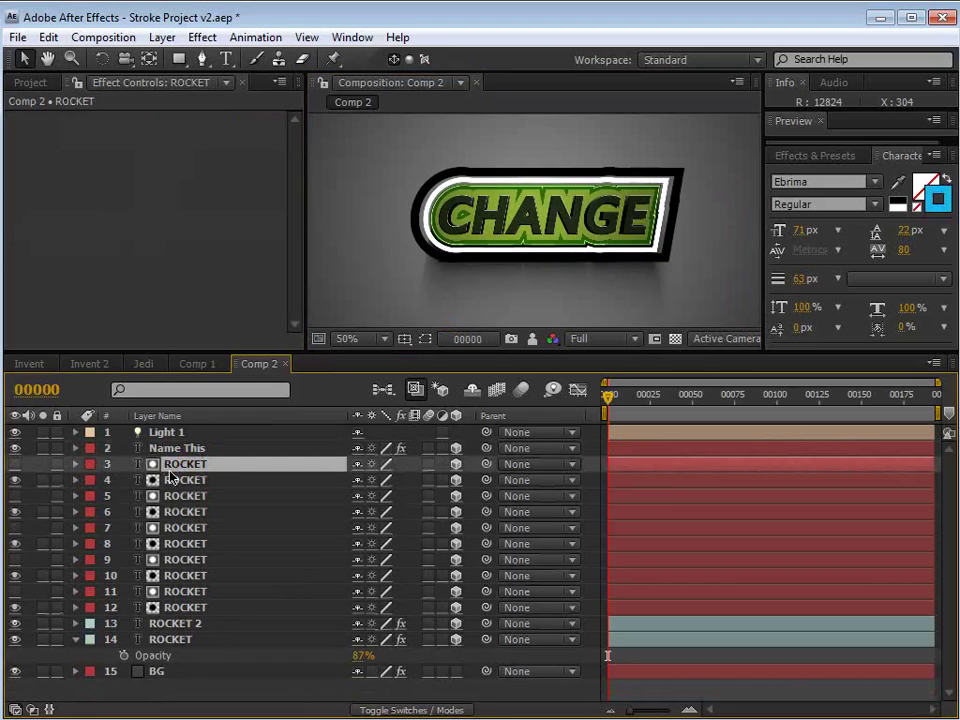
pyautogui.hotkey('ctrl', 'd')
pyautogui.click(15, 464)
pyautogui.click(43, 464)
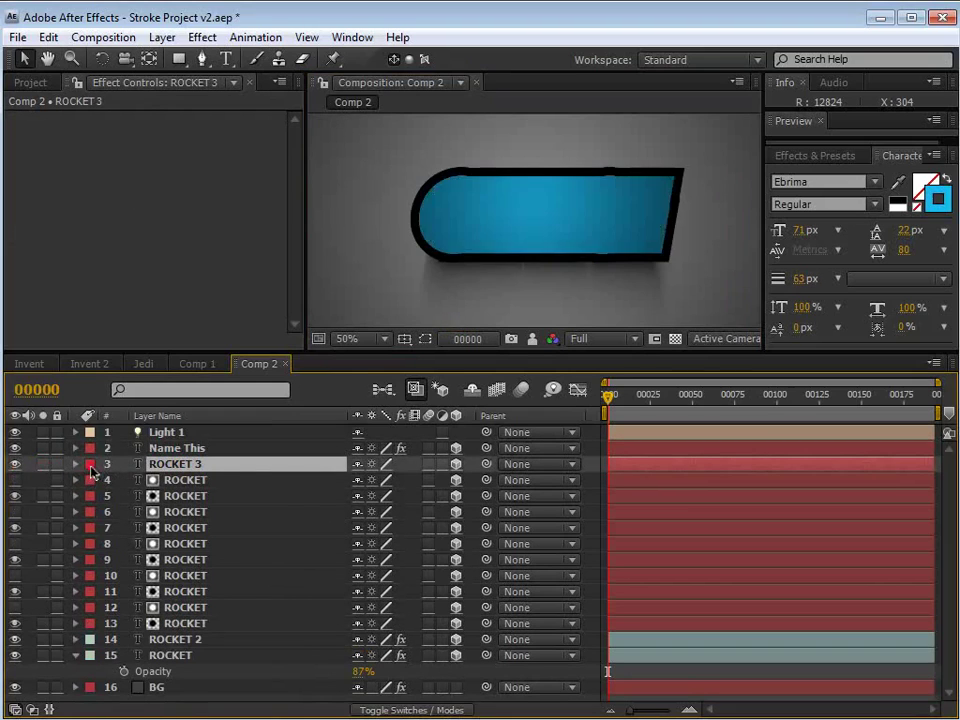
pyautogui.click(91, 470)
pyautogui.click(162, 605)
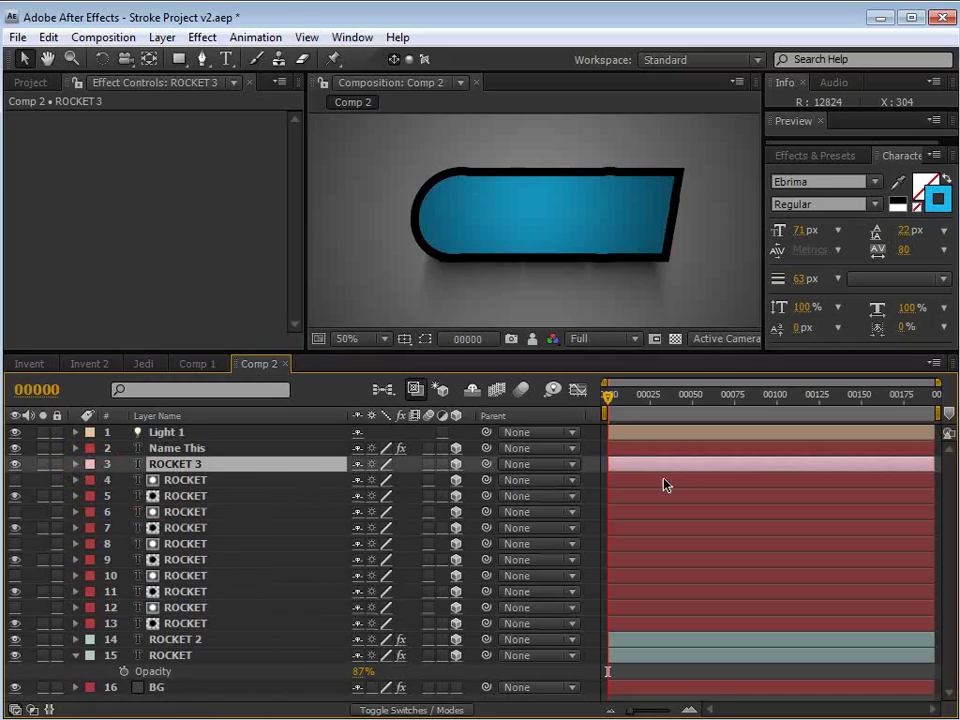
# - Apply the Vegas effect to the pink-labelled ROCKET copy
pyautogui.click(203, 37)
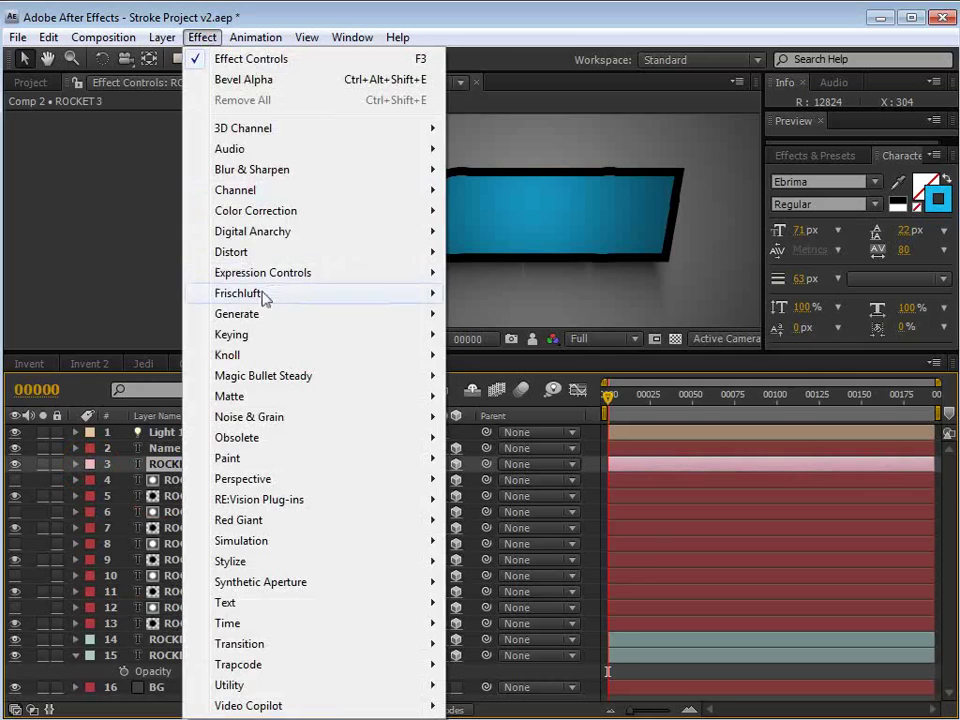
pyautogui.moveTo(253, 315)
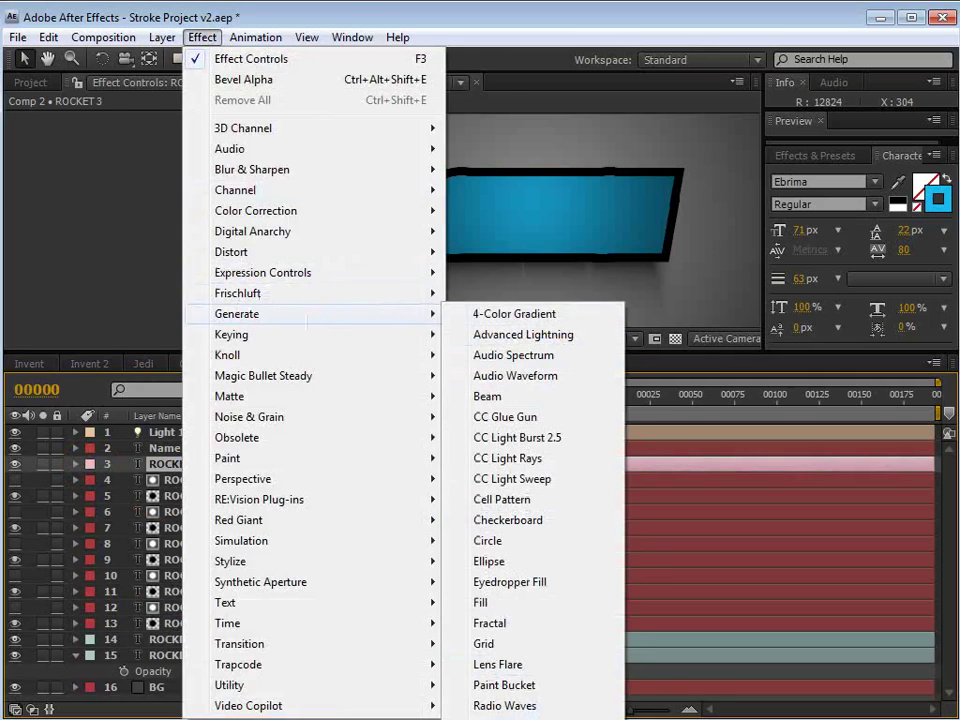
pyautogui.click(490, 719)
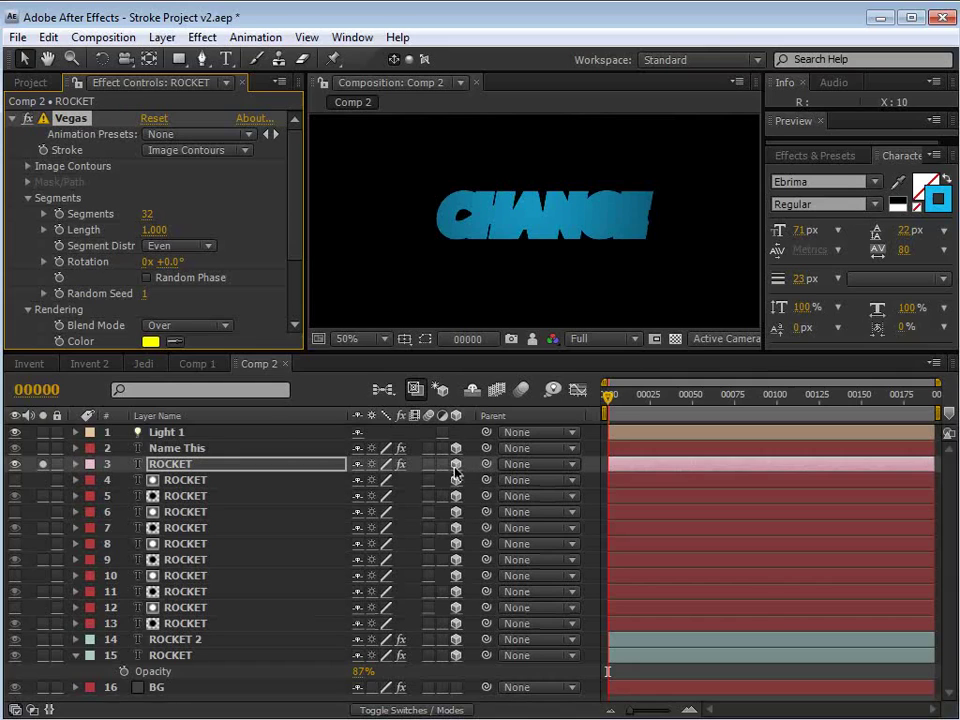
# - Turn off Accepts Lights in the material options of the pink-labelled ROCKET layer
pyautogui.click(168, 433)
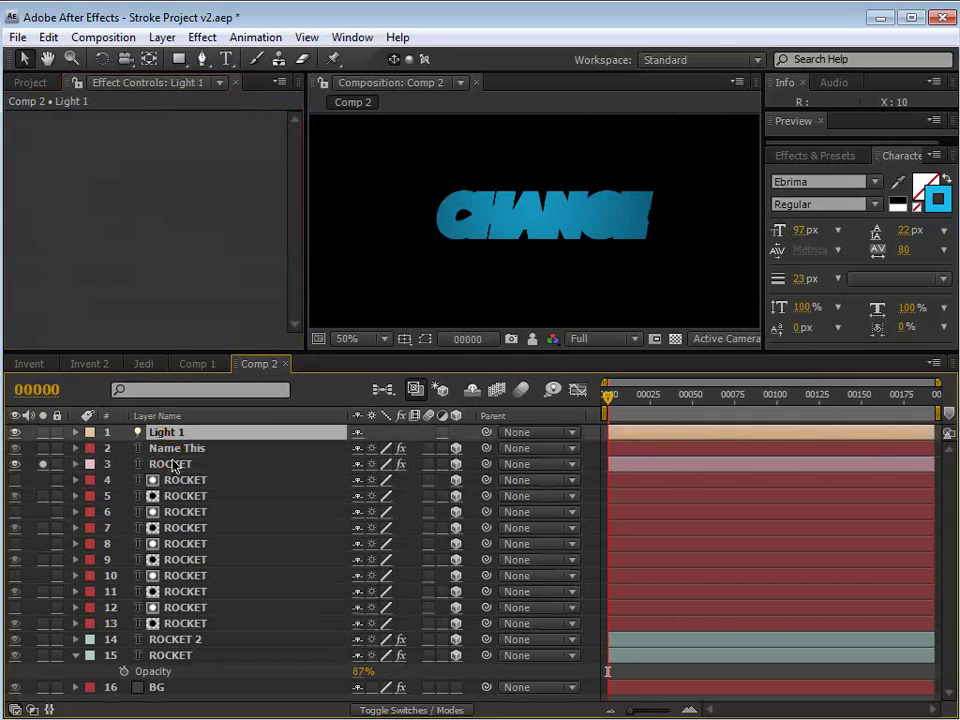
pyautogui.click(172, 464)
pyautogui.press('a')
pyautogui.press('a')
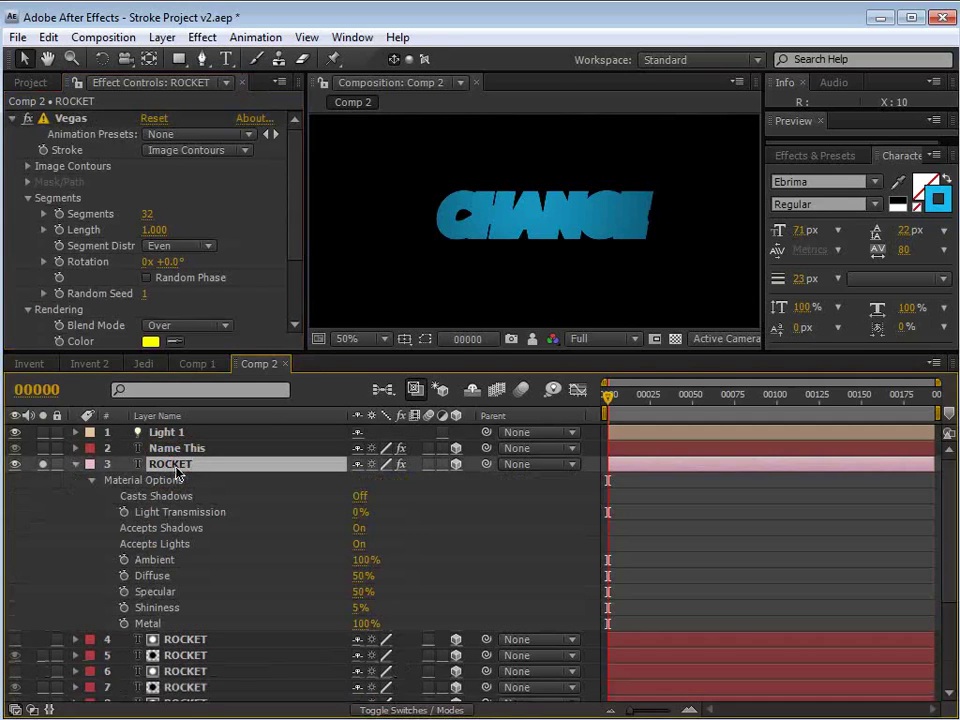
pyautogui.click(359, 545)
pyautogui.scroll(1, 540, 242)
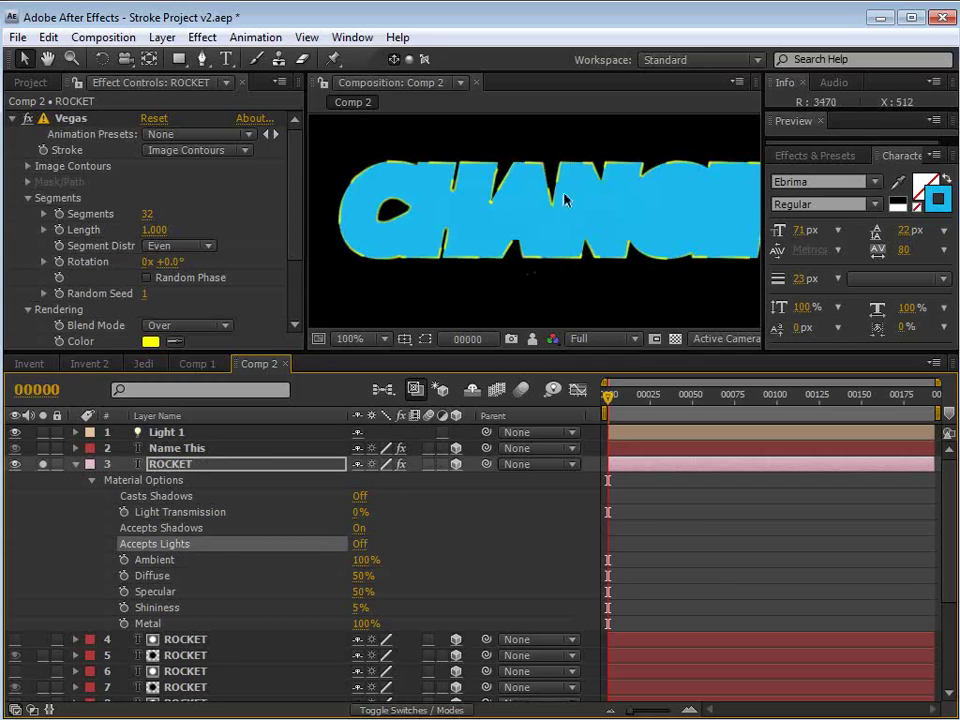
# - Set the Vegas blend mode to Transparent and its color to white
pyautogui.scroll(-3, 285, 260)
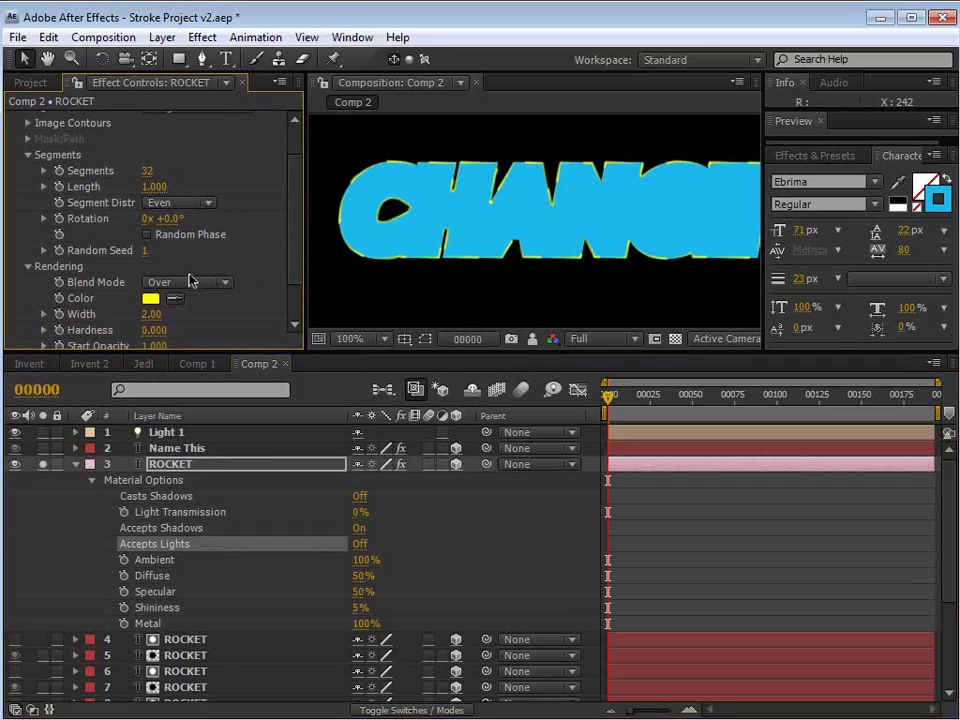
pyautogui.click(188, 282)
pyautogui.click(202, 264)
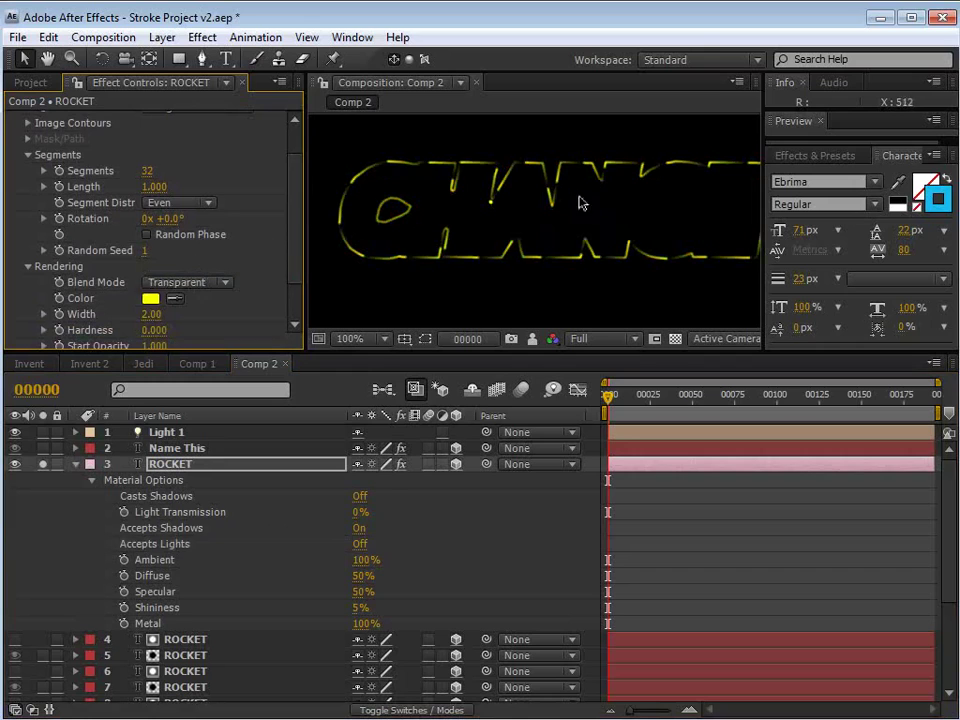
pyautogui.click(150, 300)
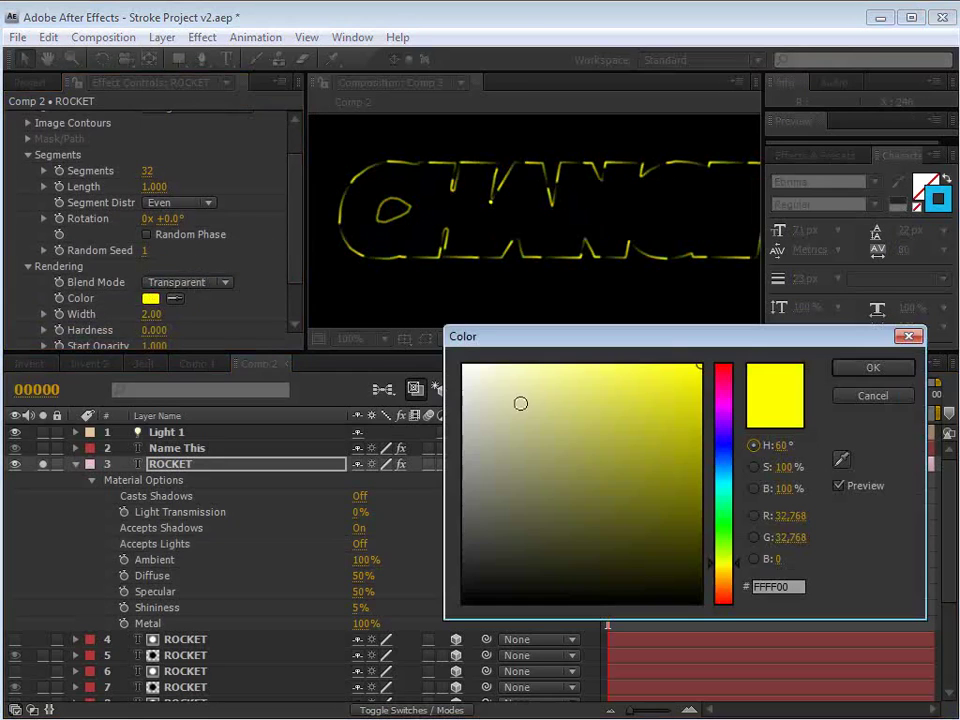
pyautogui.click(464, 366)
pyautogui.click(852, 368)
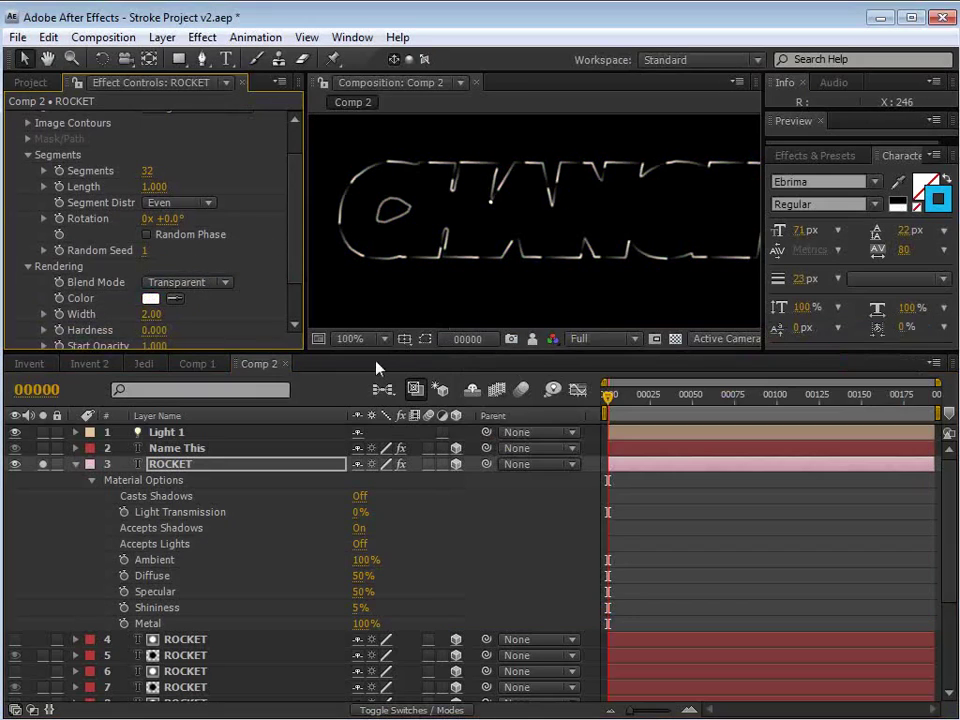
# - Turn the Vegas outline into small dots with 81 segments, a length of 0.120 and a rotation of 33°
pyautogui.moveTo(292, 232); pyautogui.dragTo(292, 209)
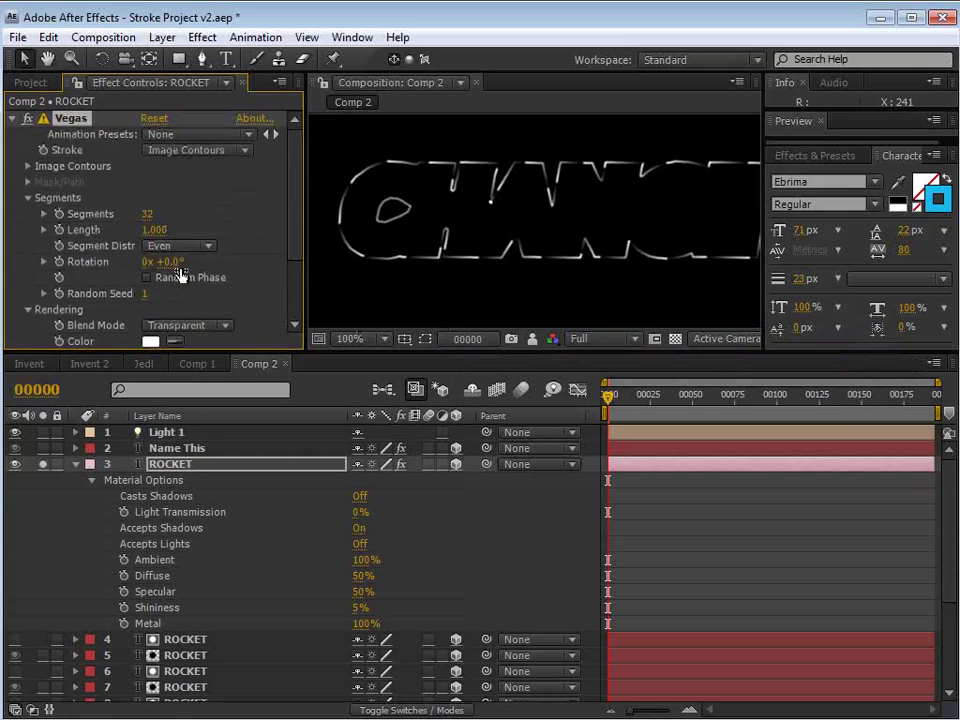
pyautogui.moveTo(146, 214); pyautogui.dragTo(126, 214)
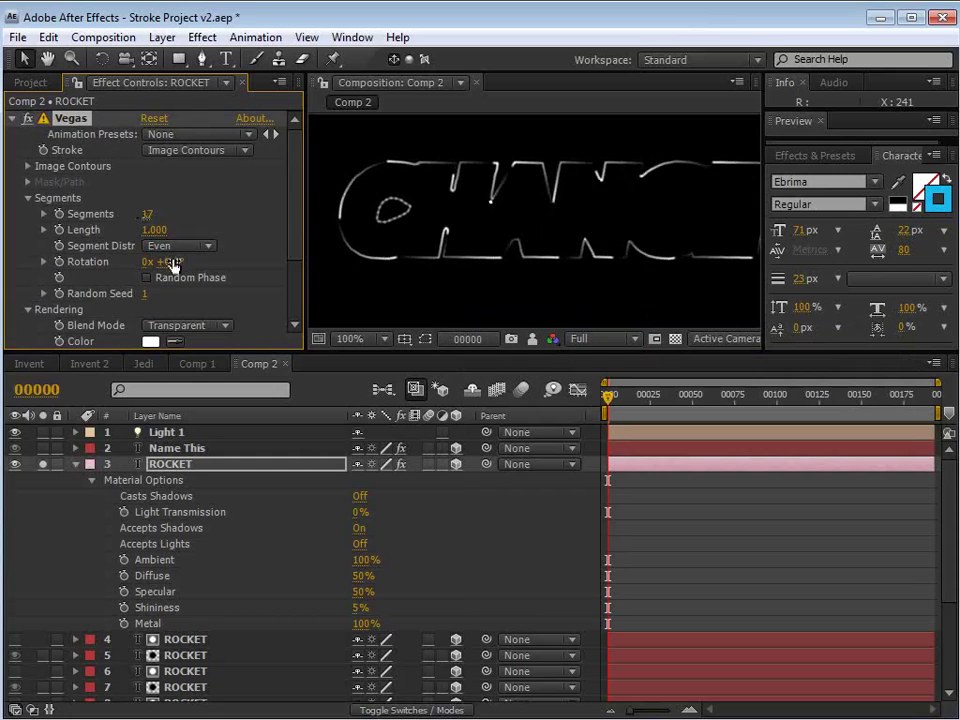
pyautogui.moveTo(155, 261); pyautogui.dragTo(207, 265)
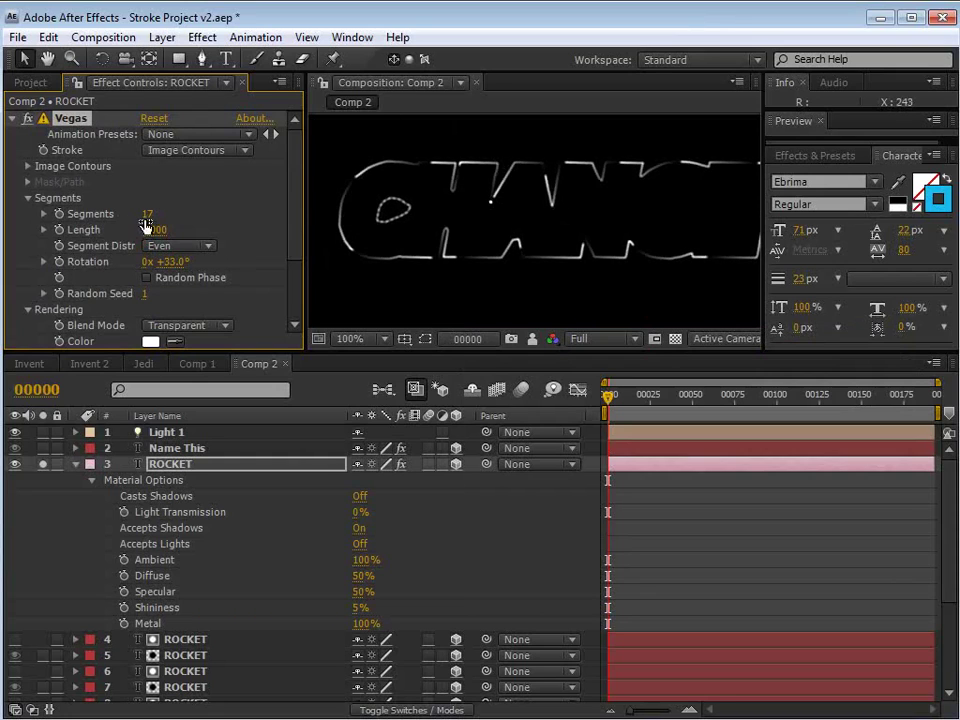
pyautogui.moveTo(140, 214)
pyautogui.mouseDown()
pyautogui.moveTo(186, 213)
pyautogui.moveTo(170, 214)
pyautogui.mouseUp()
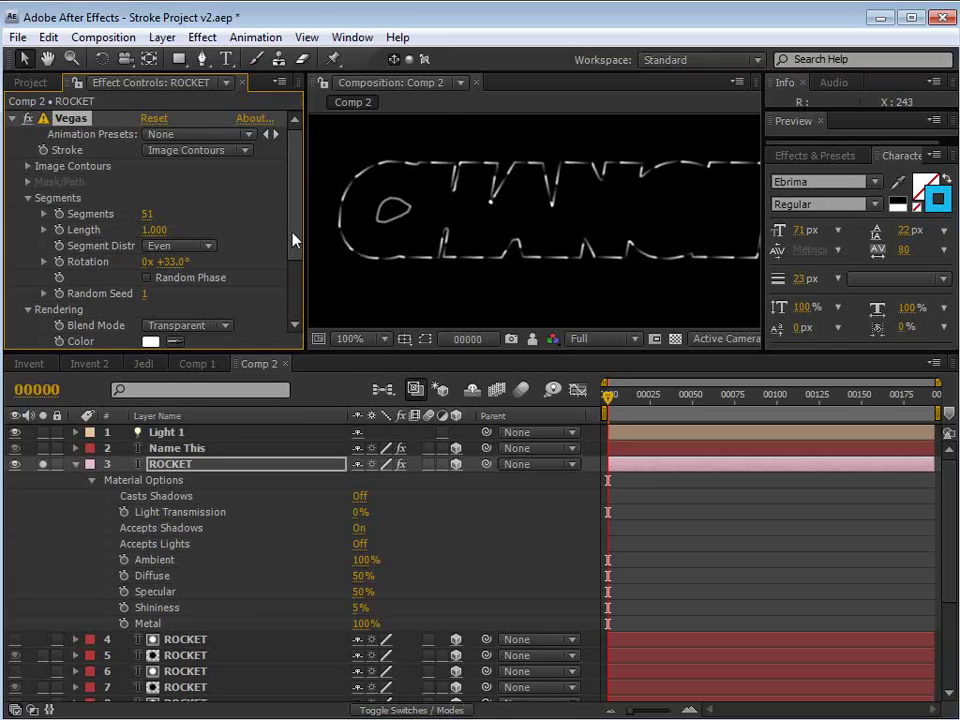
pyautogui.moveTo(296, 240)
pyautogui.mouseDown()
pyautogui.moveTo(296, 274)
pyautogui.moveTo(297, 237)
pyautogui.mouseUp()
pyautogui.click(299, 218)
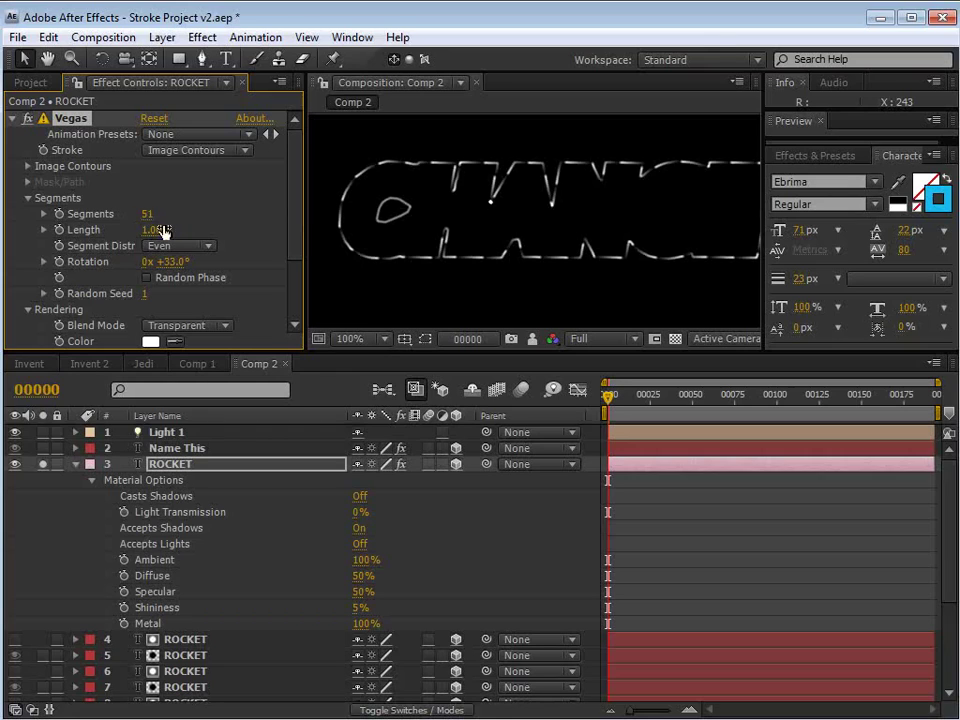
pyautogui.moveTo(163, 232); pyautogui.dragTo(92, 243)
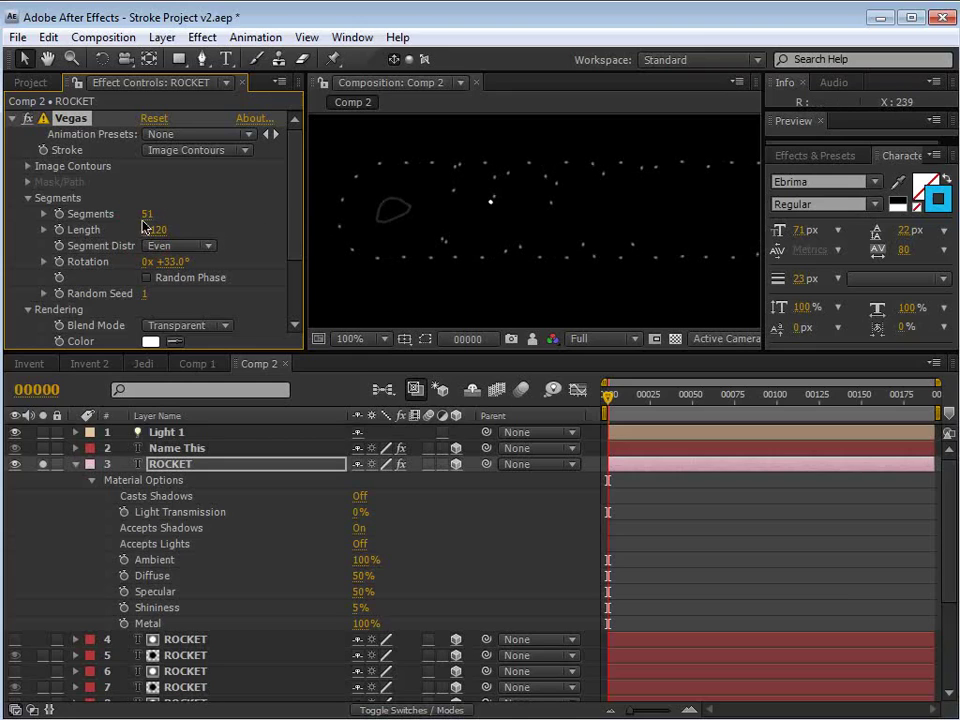
pyautogui.moveTo(143, 221); pyautogui.dragTo(173, 220)
# - Set the Vegas width to 4.90 and hardness to 0.760, and stop soloing the layer
pyautogui.scroll(-2, 207, 270)
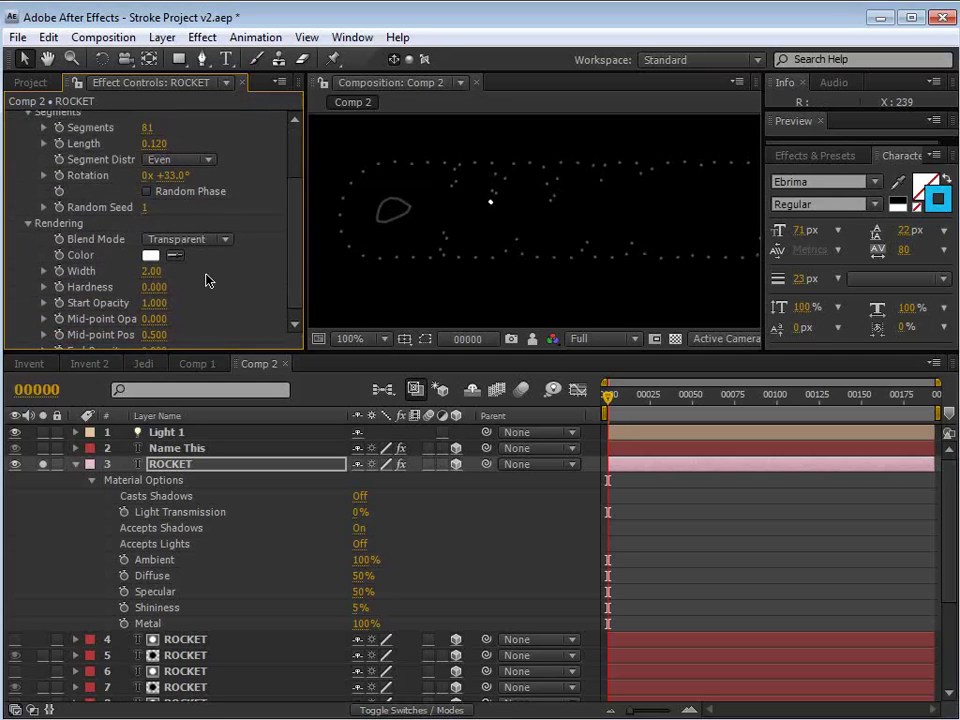
pyautogui.moveTo(153, 278)
pyautogui.mouseDown()
pyautogui.moveTo(287, 276)
pyautogui.moveTo(281, 284)
pyautogui.mouseUp()
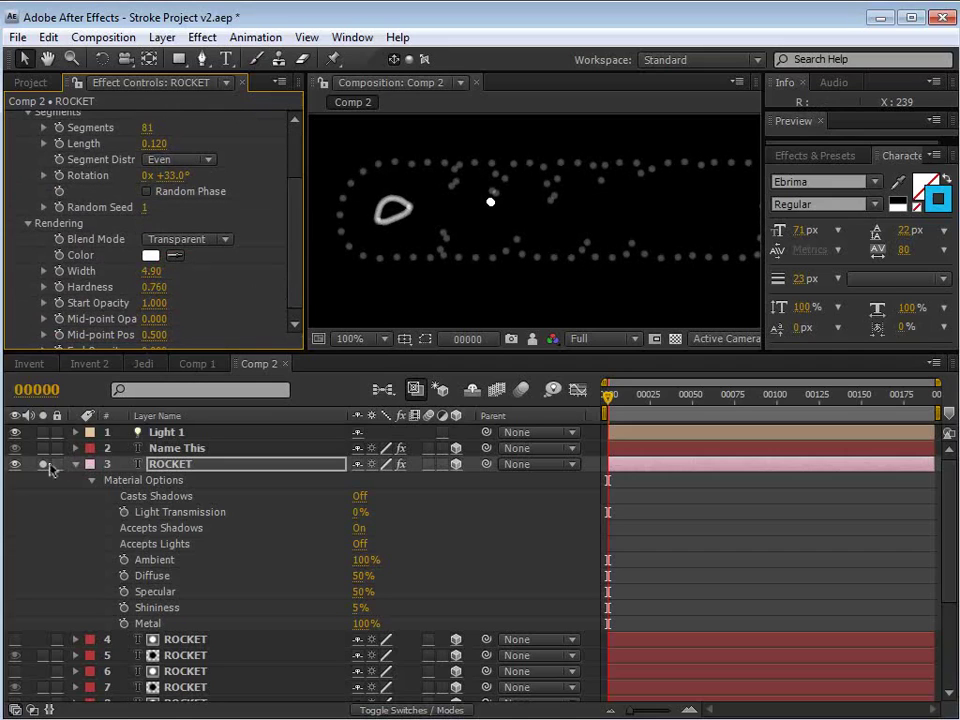
pyautogui.click(43, 465)
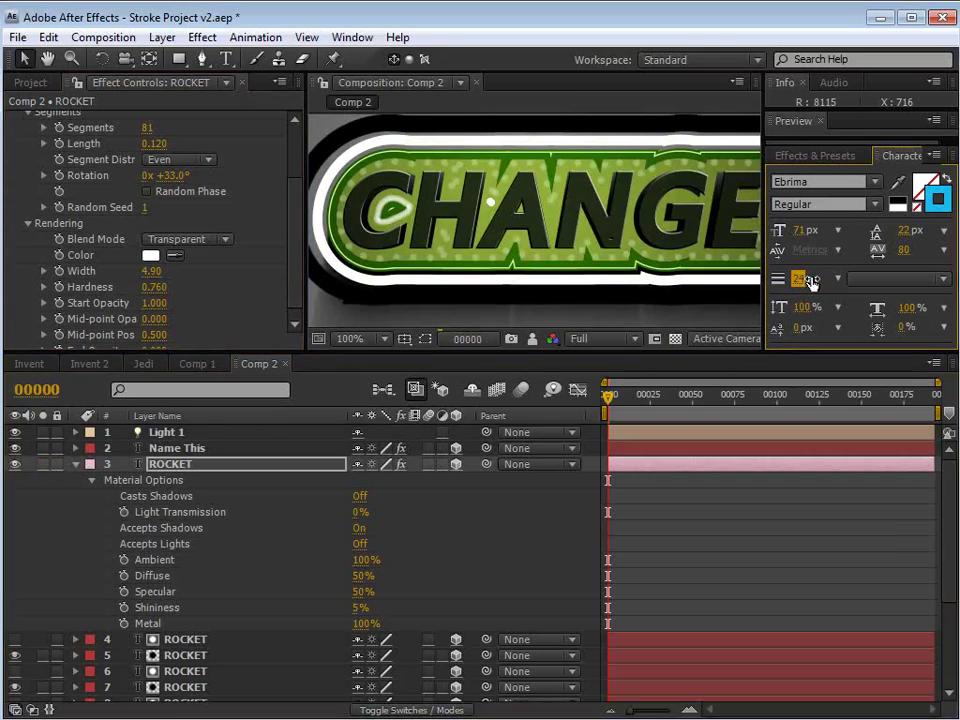
# - Increase the stroke width of the dotted ROCKET layer to 89 px and bring the sign's upper edge into view
pyautogui.moveTo(812, 282)
pyautogui.mouseDown()
pyautogui.moveTo(870, 282)
pyautogui.moveTo(847, 278)
pyautogui.mouseUp()
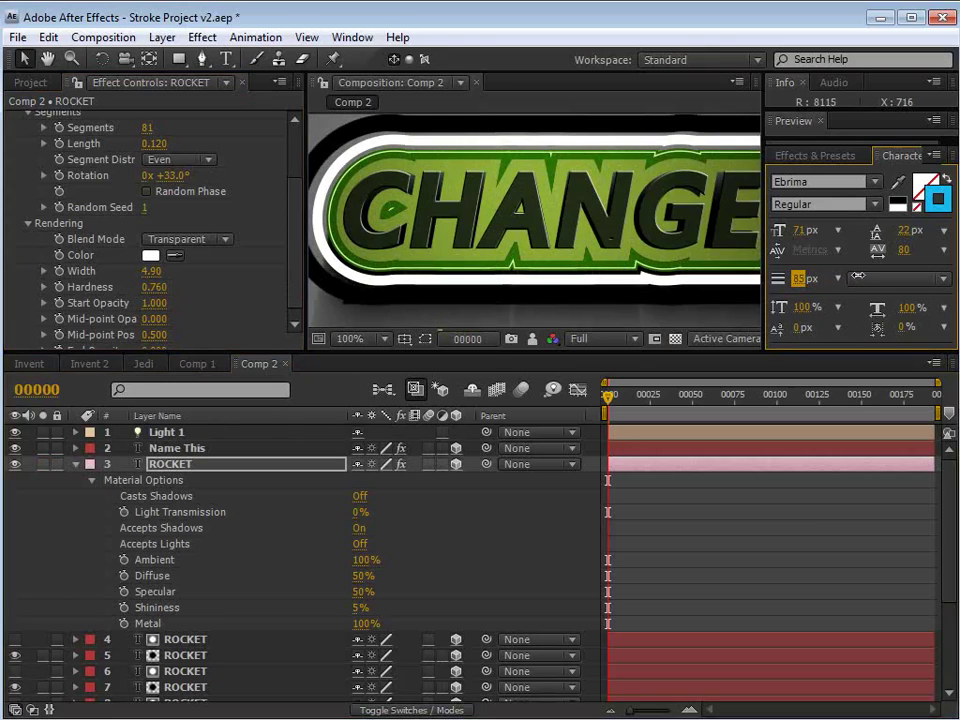
pyautogui.press('space')
pyautogui.moveTo(542, 186); pyautogui.dragTo(547, 239)
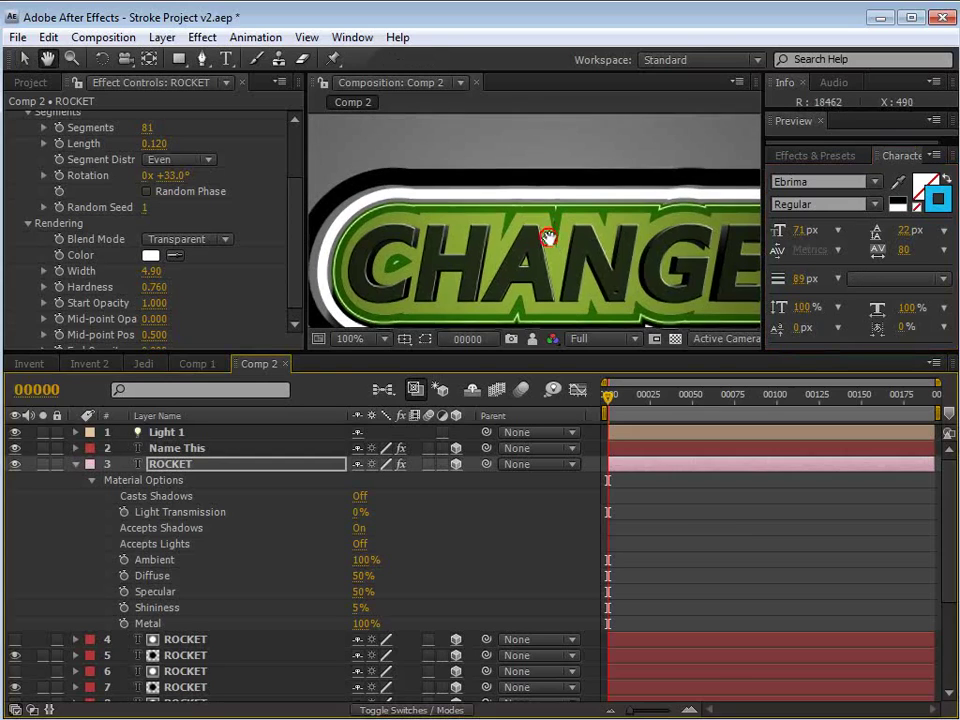
# - Set the dotted ROCKET layer's stroke width to 98 px and its Vegas segments to 54
pyautogui.click(800, 279)
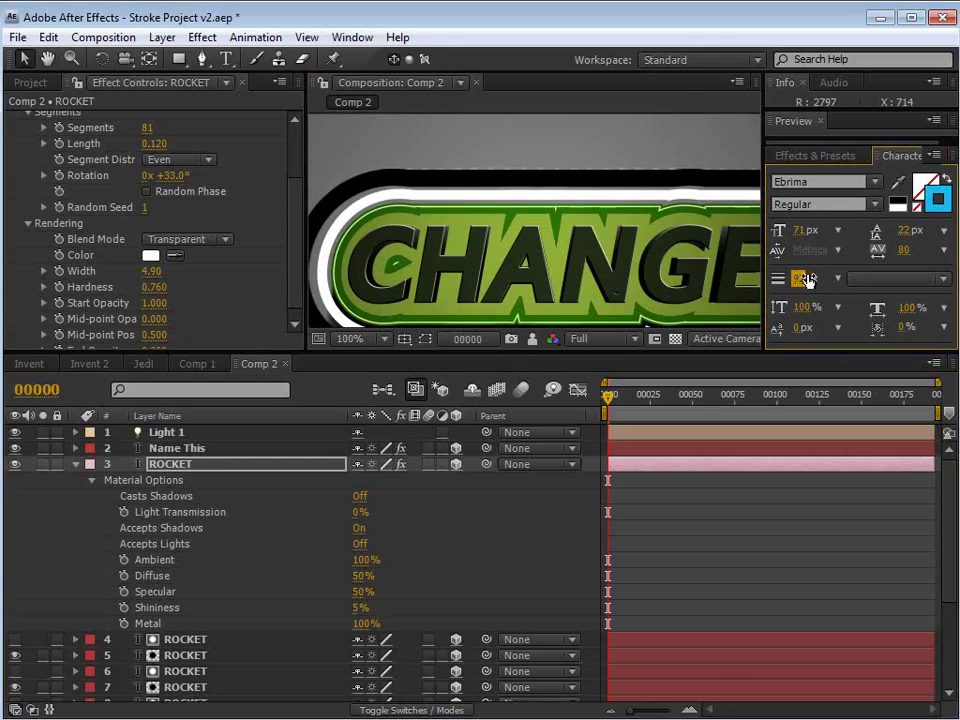
pyautogui.scroll(-2, 480, 245)
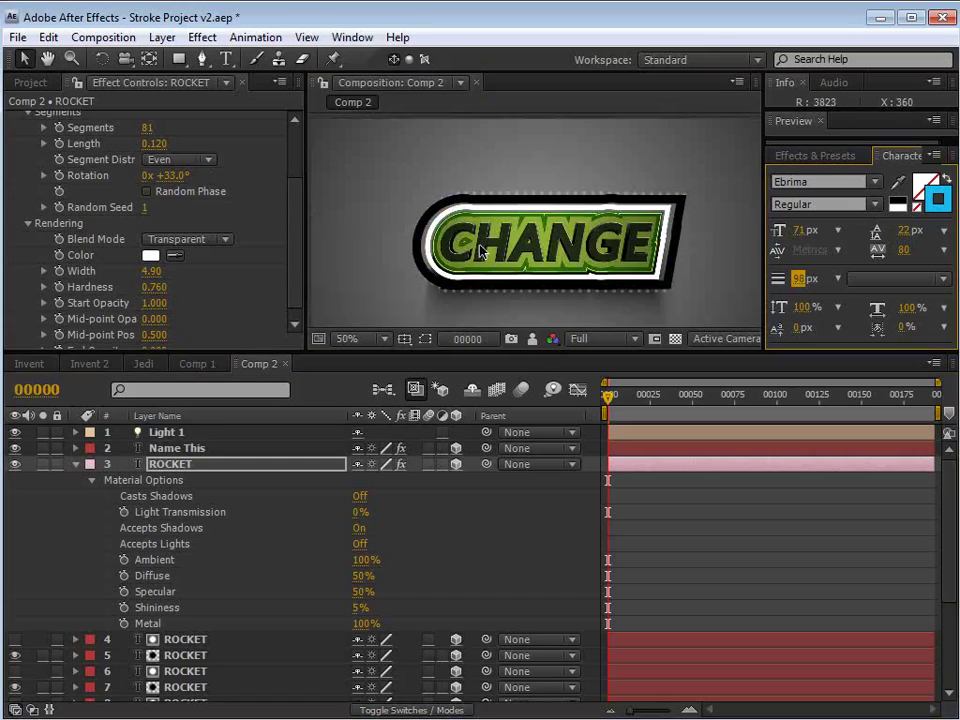
pyautogui.moveTo(146, 130); pyautogui.dragTo(91, 131)
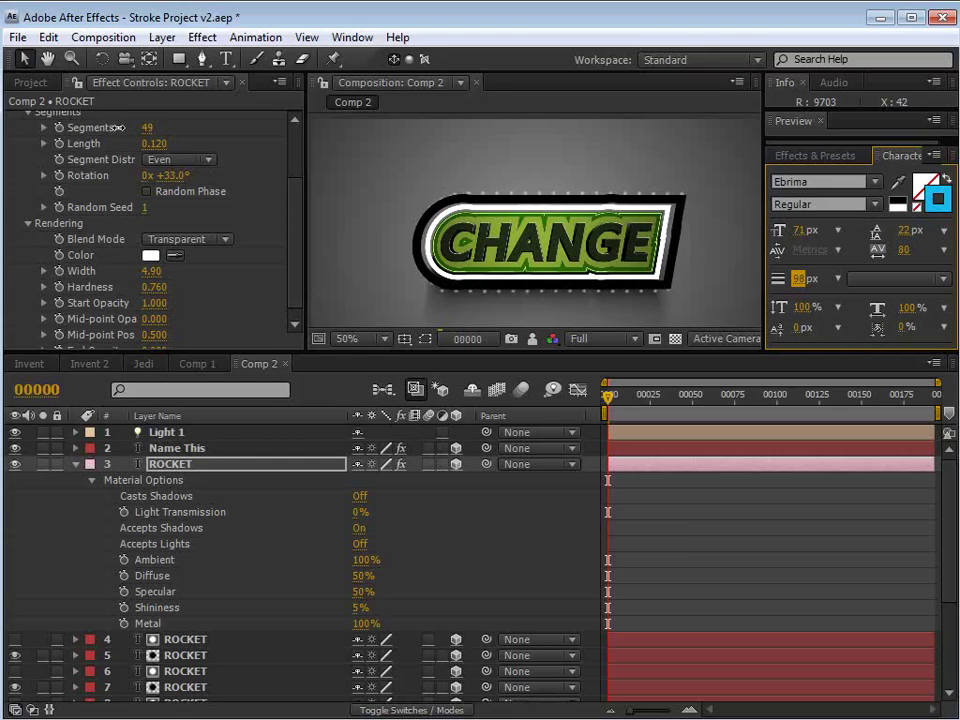
pyautogui.moveTo(118, 128); pyautogui.dragTo(123, 128)
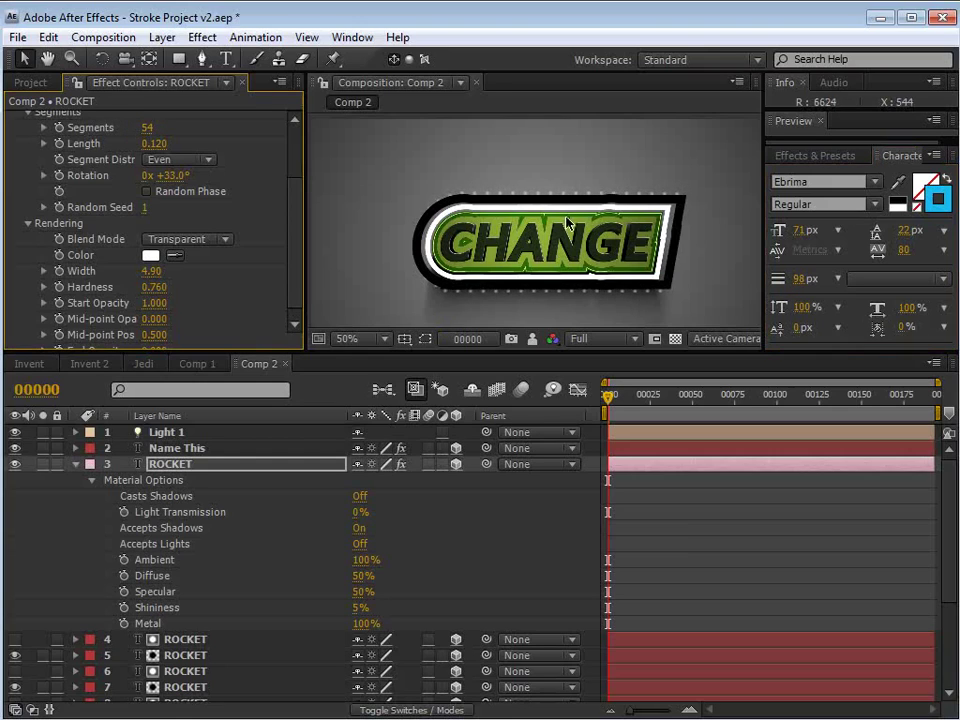
# - Find the outermost black outline layer and shift it together with its matte slightly right to even out the surrounding dots
pyautogui.click(76, 465)
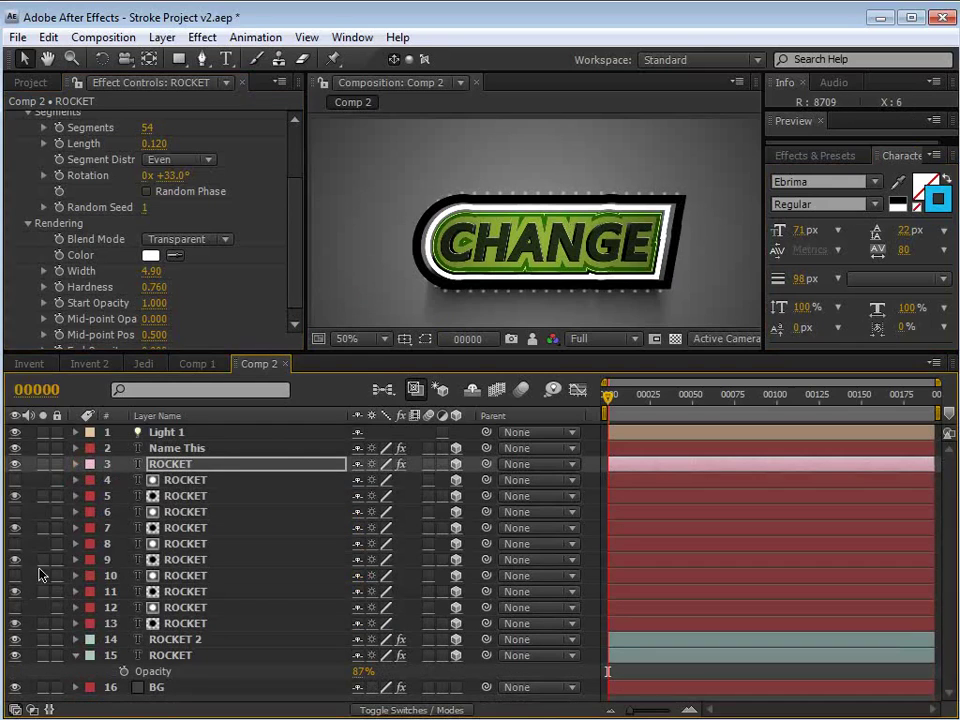
pyautogui.click(12, 528)
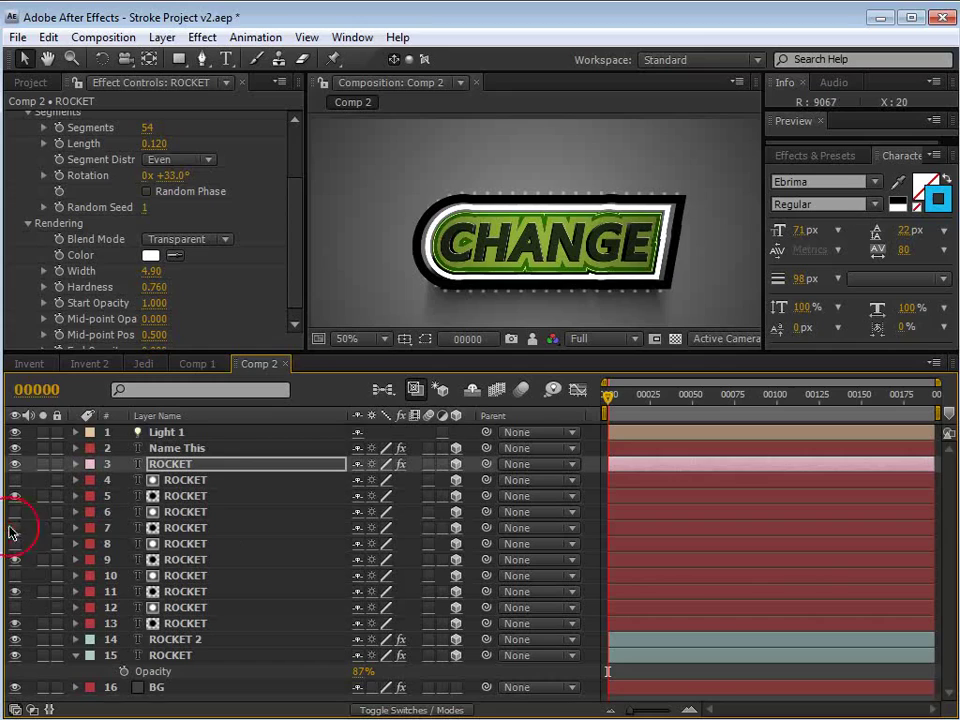
pyautogui.click(13, 526)
pyautogui.click(15, 498)
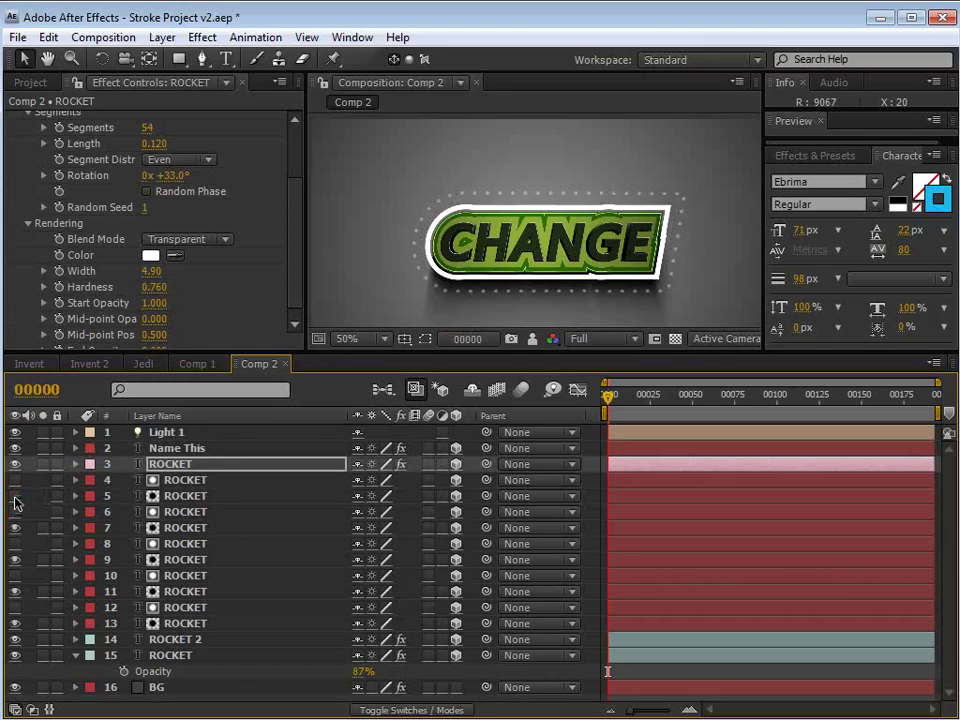
pyautogui.click(168, 496)
pyautogui.keyDown('shift'); pyautogui.click(185, 480); pyautogui.keyUp('shift')
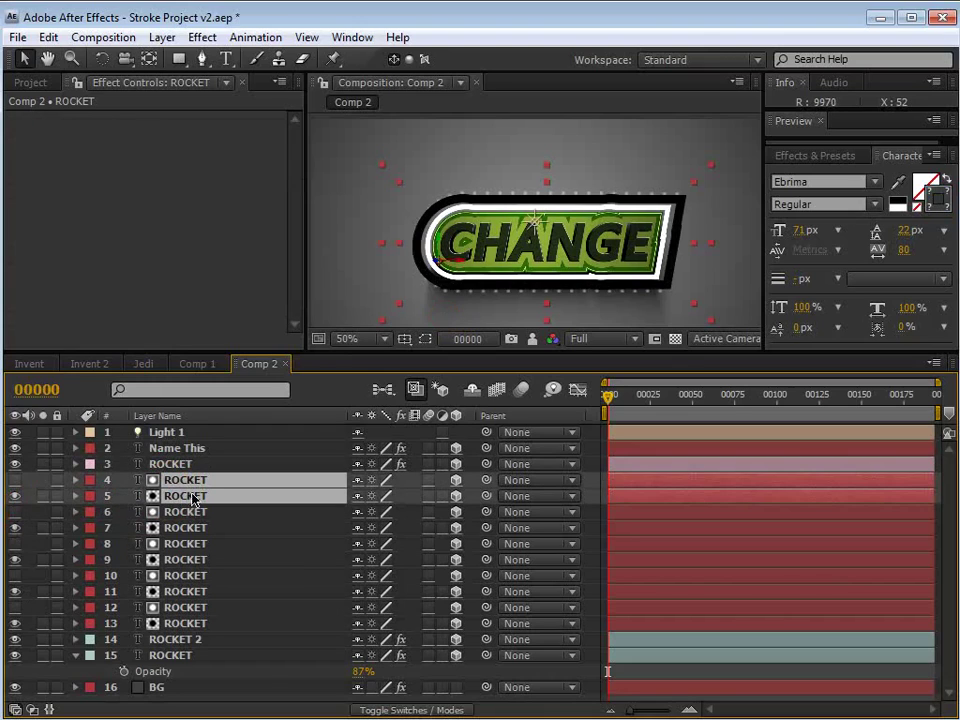
pyautogui.scroll(1, 446, 248)
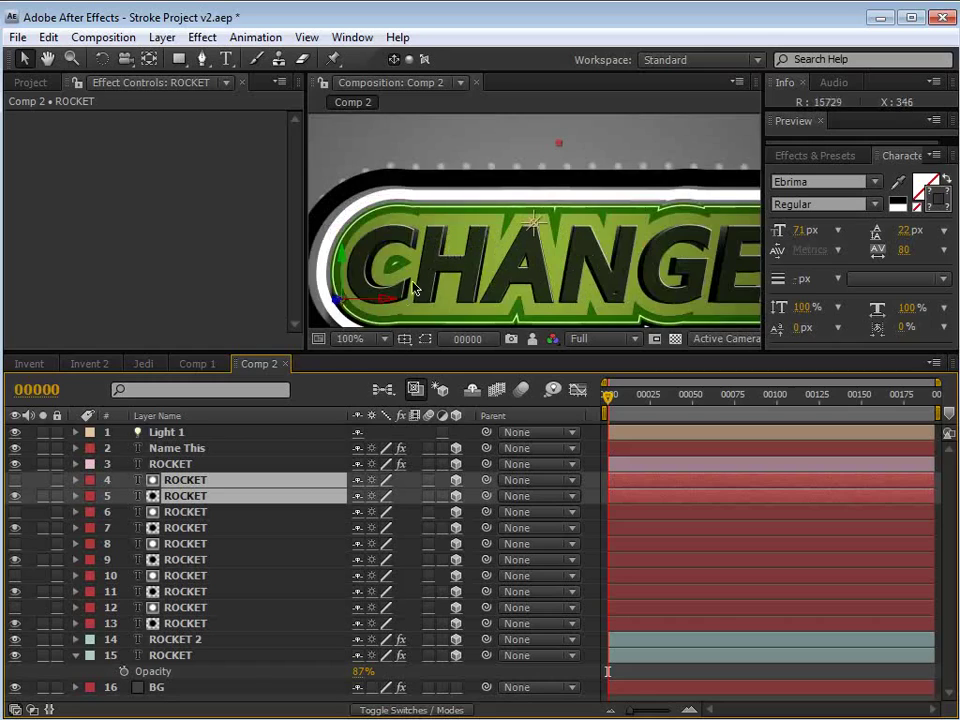
pyautogui.press('space')
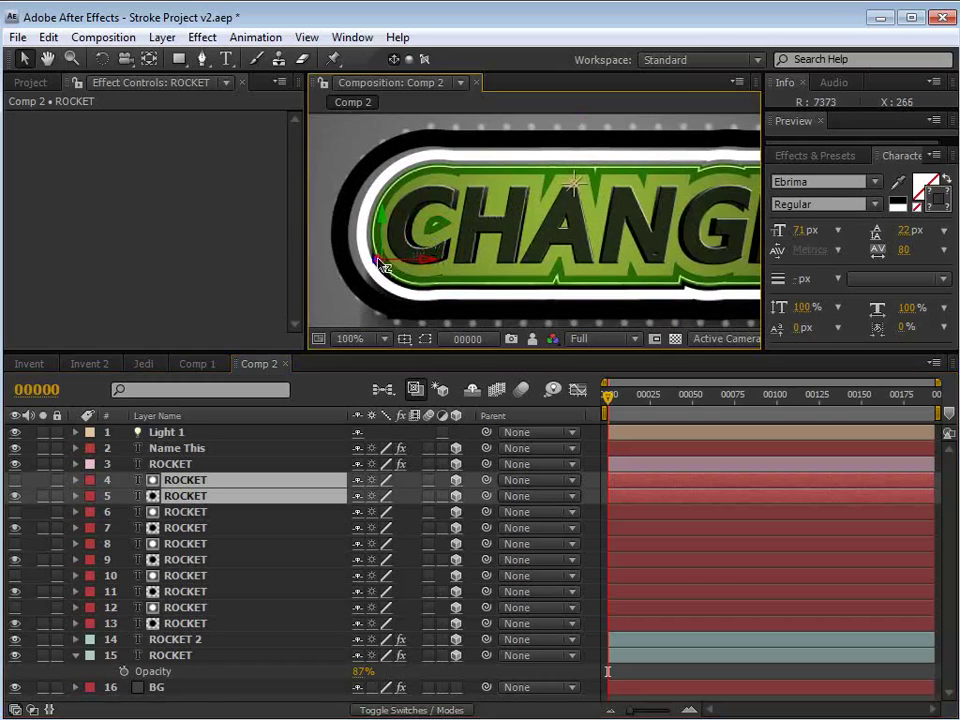
pyautogui.moveTo(377, 260); pyautogui.dragTo(409, 255)
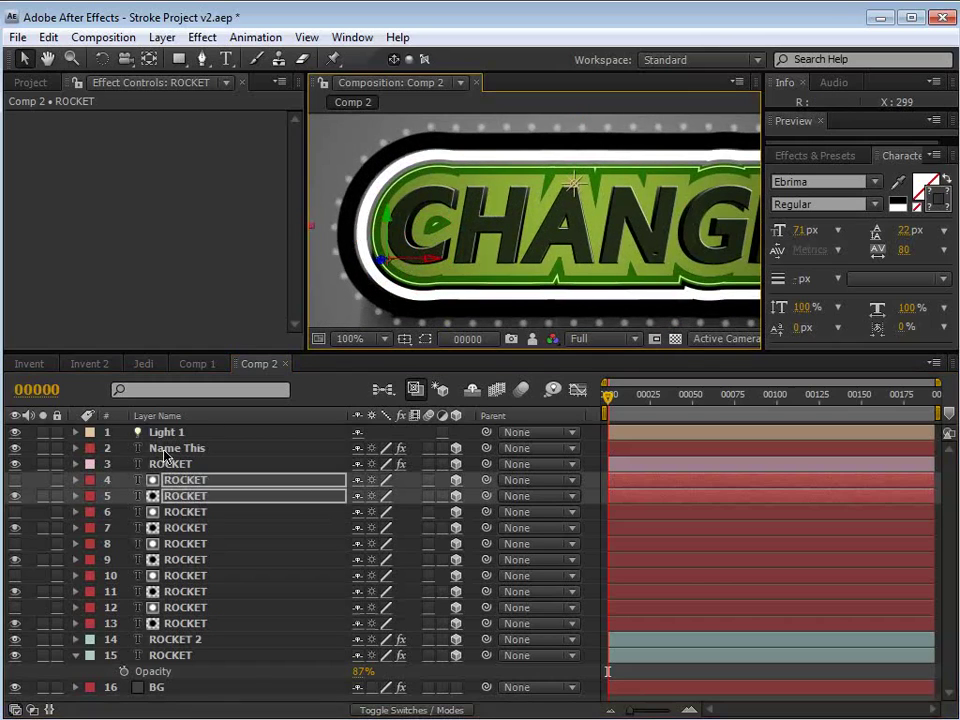
# - Rename the dotted ROCKET layer as Vegas Lights
pyautogui.click(172, 466)
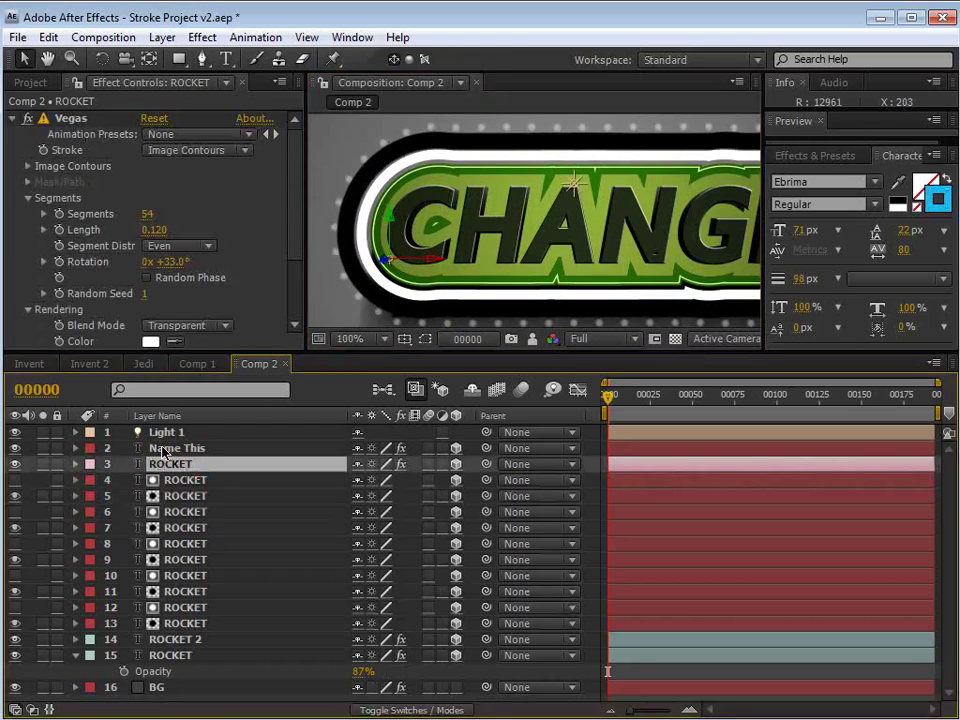
pyautogui.press('Return')
pyautogui.write('Vegas')
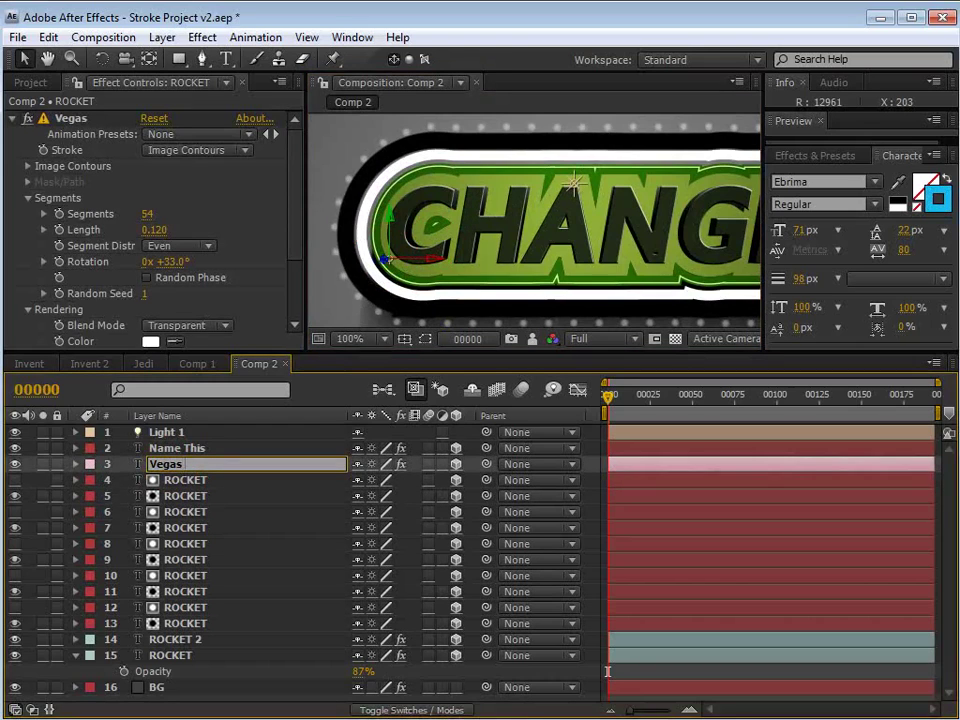
pyautogui.write(' Lights')
pyautogui.press('Return')
# - Enlarge the dots to a Vegas width of 7.00 and set the layer's stroke width to 96 px
pyautogui.scroll(-5, 240, 290)
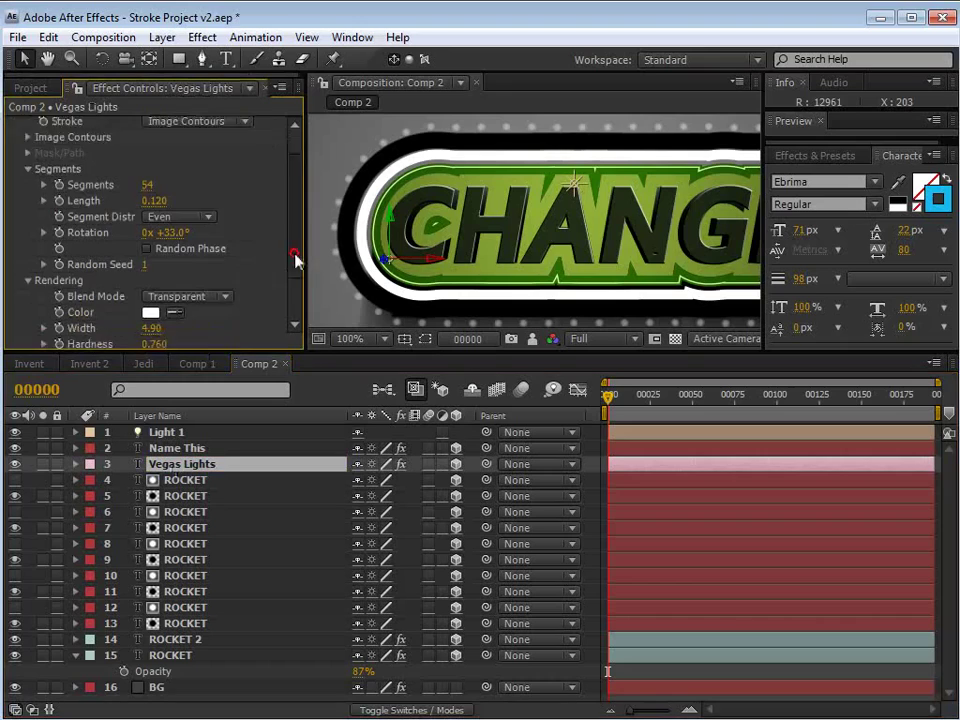
pyautogui.moveTo(152, 265); pyautogui.dragTo(166, 261)
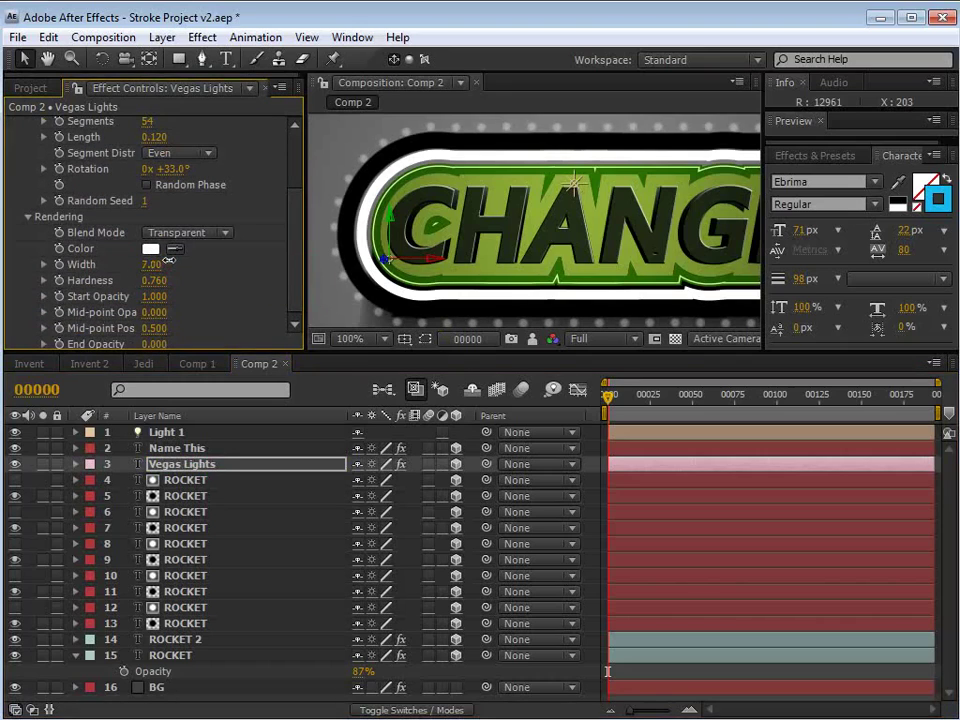
pyautogui.click(799, 279)
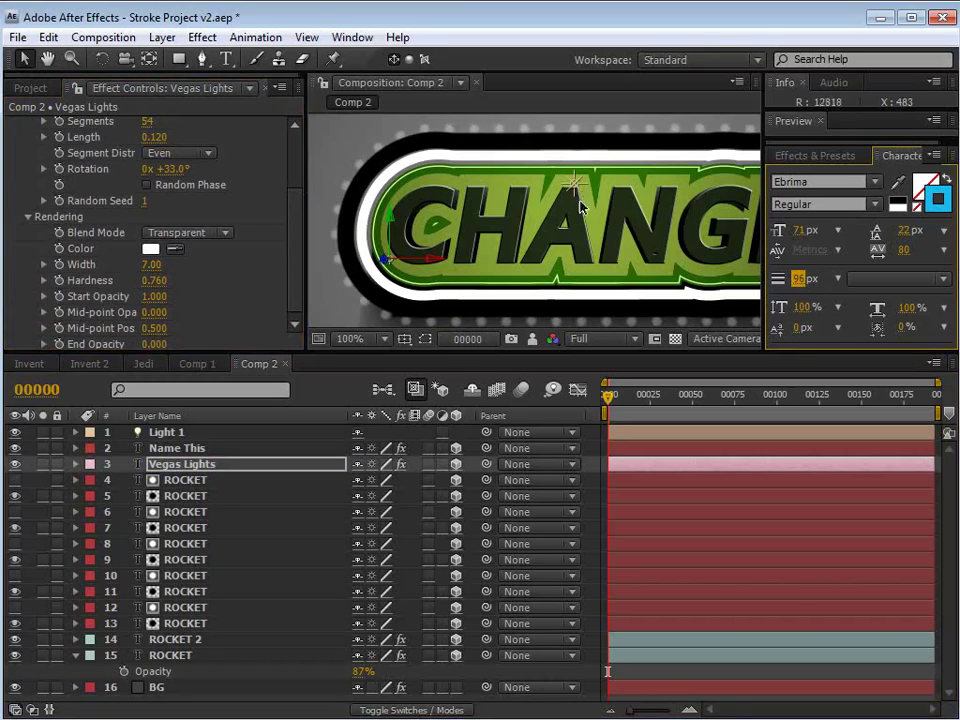
pyautogui.press('Return')
pyautogui.press('space')
pyautogui.moveTo(703, 216); pyautogui.dragTo(572, 223)
pyautogui.scroll(-1, 578, 243)
pyautogui.moveTo(490, 256); pyautogui.dragTo(525, 259)
pyautogui.scroll(2, 524, 258)
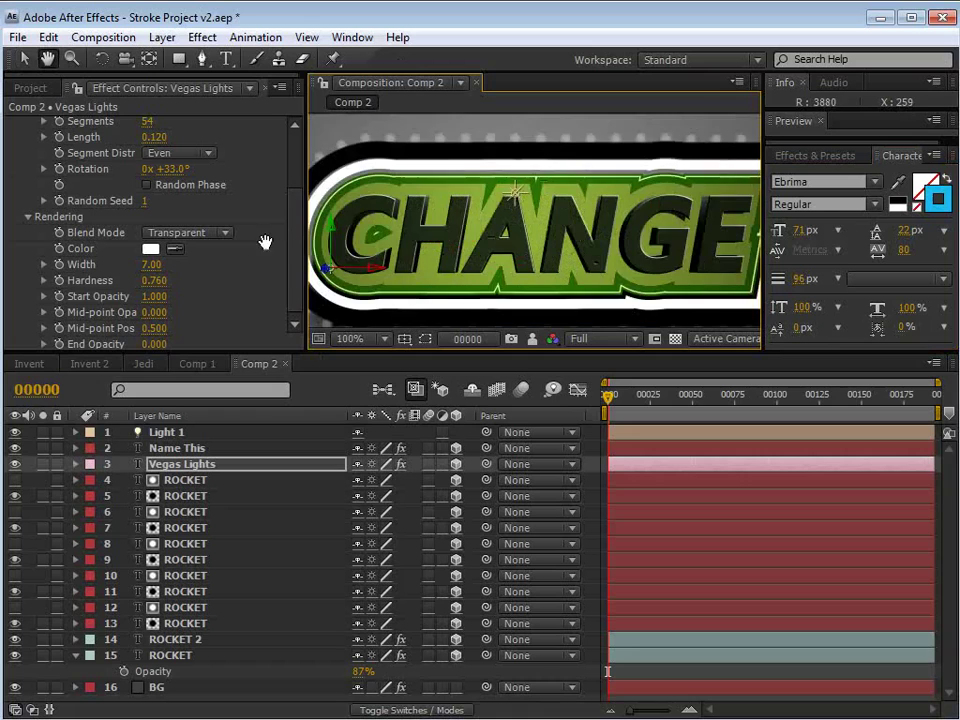
# - Apply a Glow effect to the Vegas Lights layer with an intensity of 2.2
pyautogui.scroll(3, 291, 181)
pyautogui.scroll(2, 291, 181)
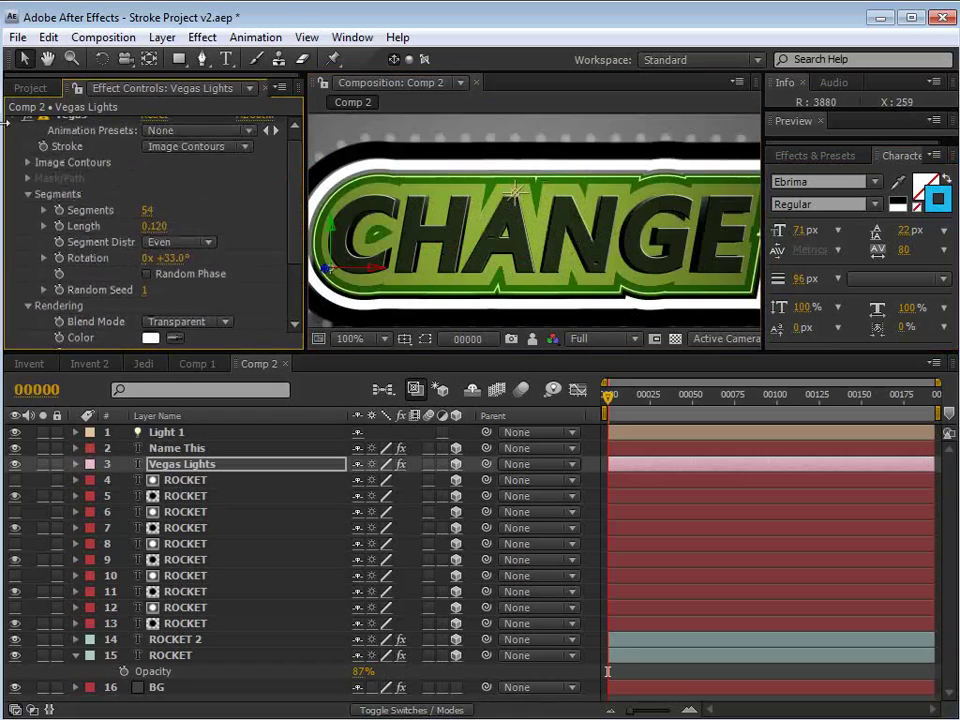
pyautogui.click(12, 123)
pyautogui.click(200, 37)
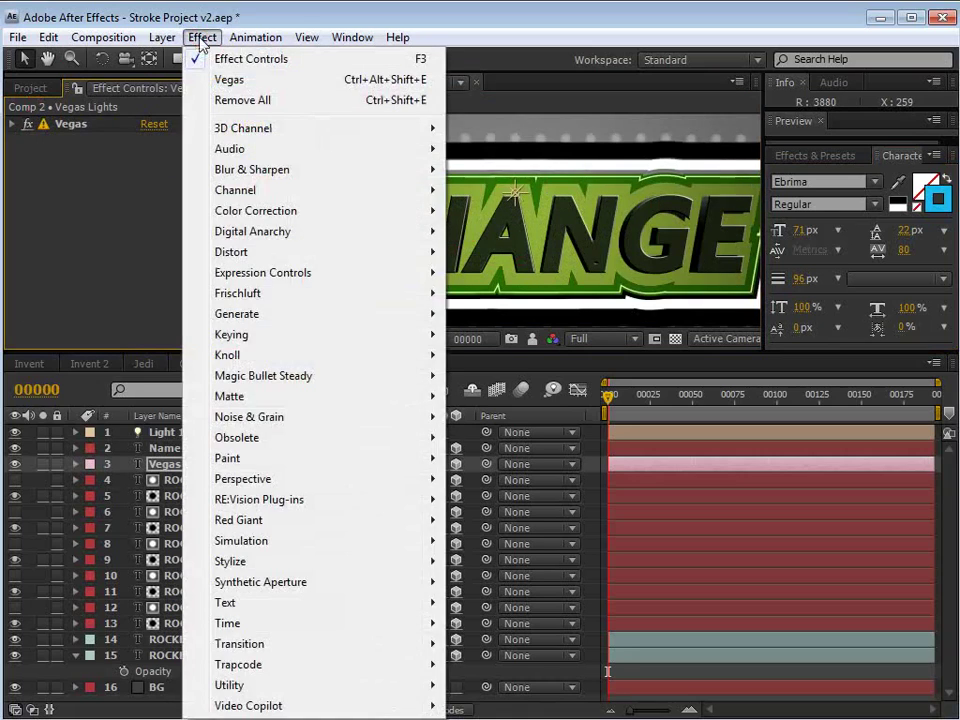
pyautogui.moveTo(244, 567)
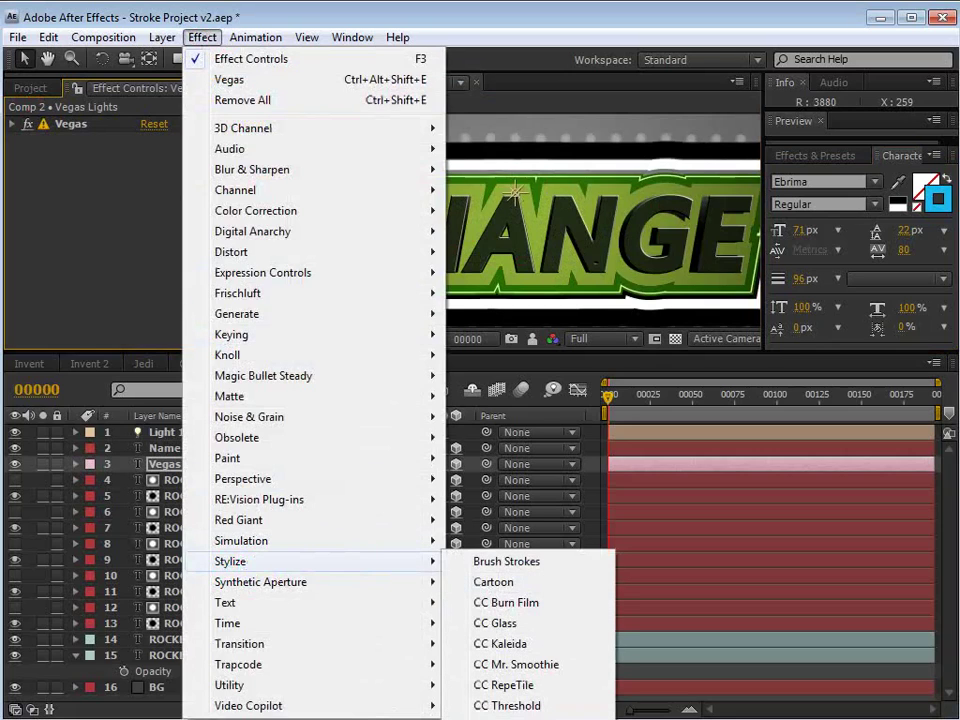
pyautogui.click(488, 718)
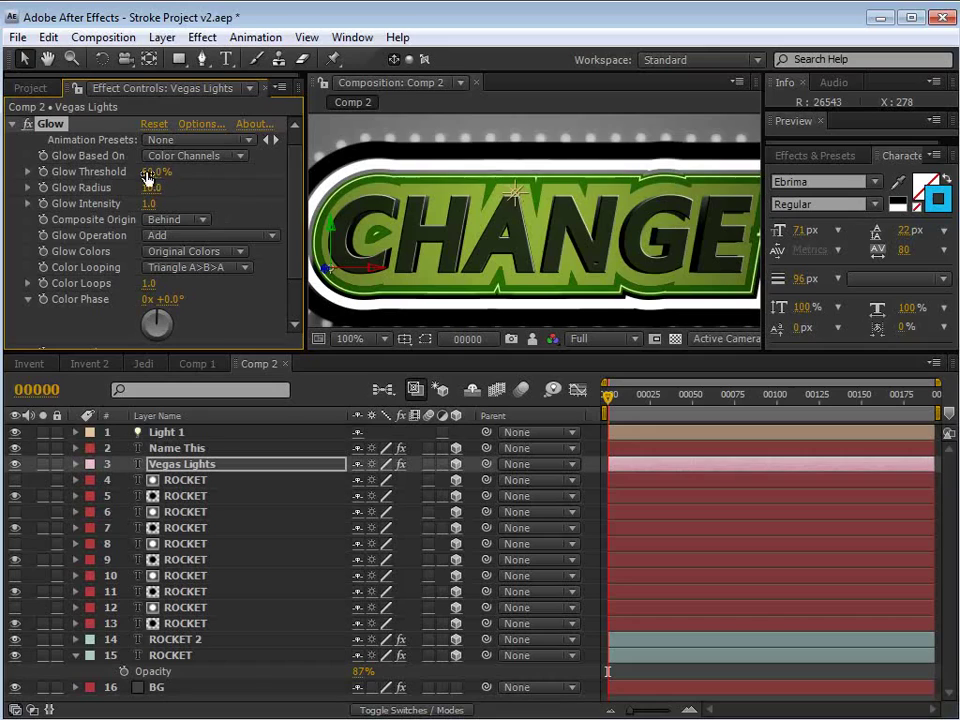
pyautogui.moveTo(148, 210); pyautogui.dragTo(259, 204)
pyautogui.click(13, 126)
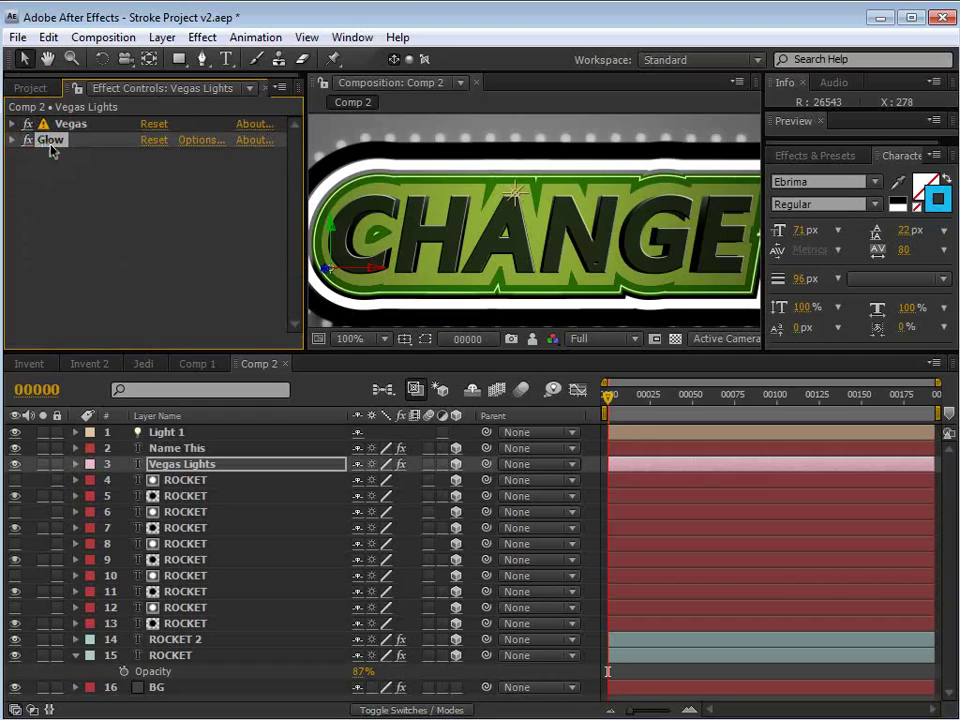
# - Duplicate the Glow effect on Vegas Lights and set the copy's glow radius to 18.0
pyautogui.hotkey('ctrl', 'd')
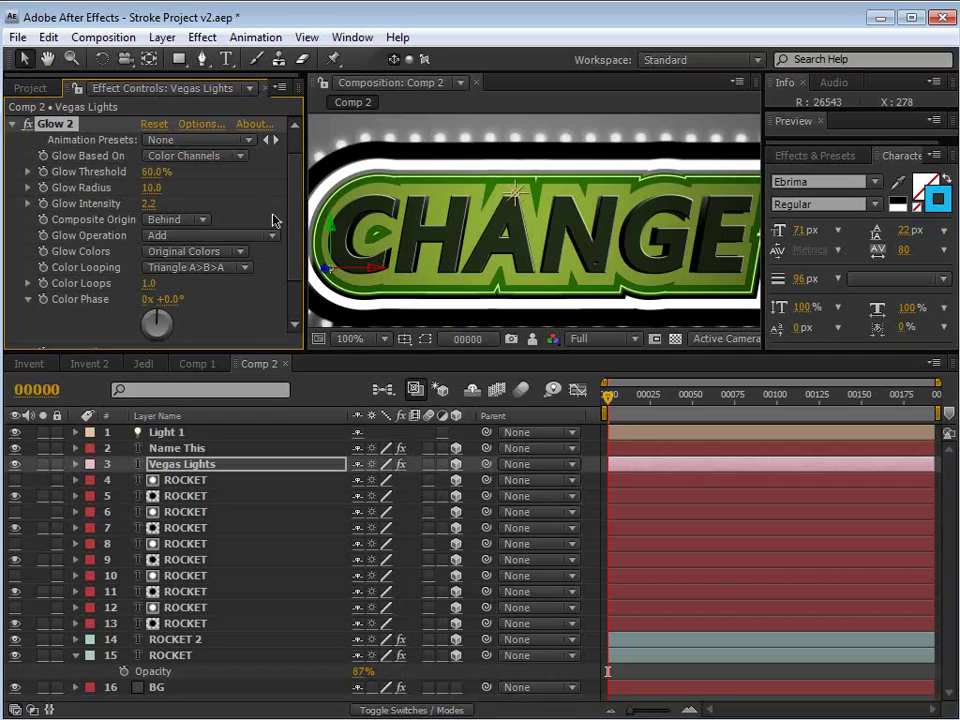
pyautogui.scroll(-2, 154, 171)
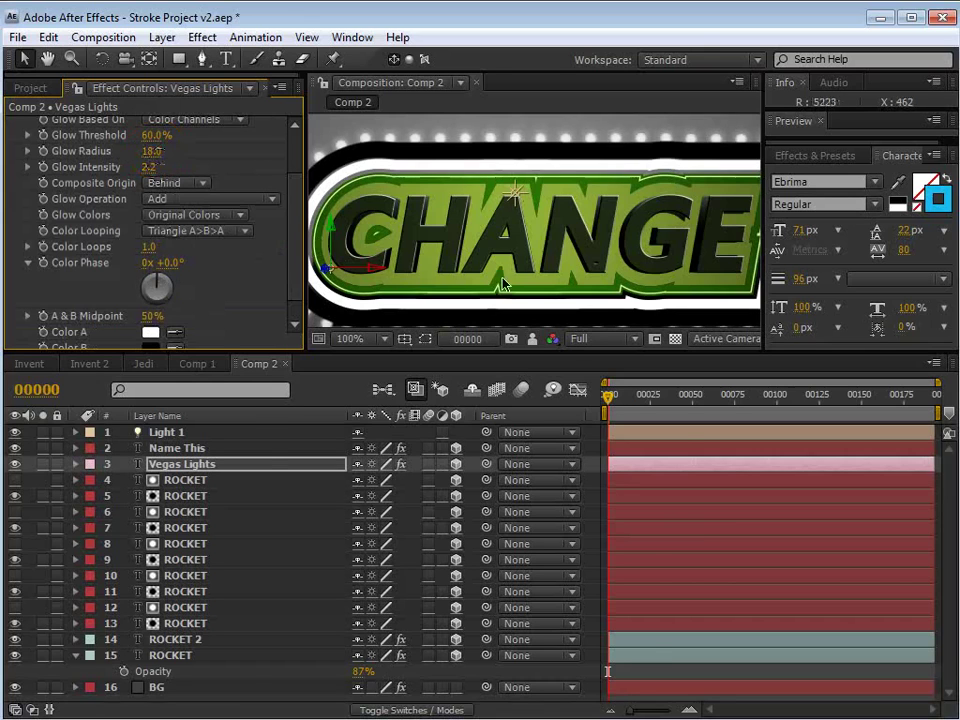
# - Set the Vegas Lights blending mode to Add and hide the Name This layer
pyautogui.press('`')
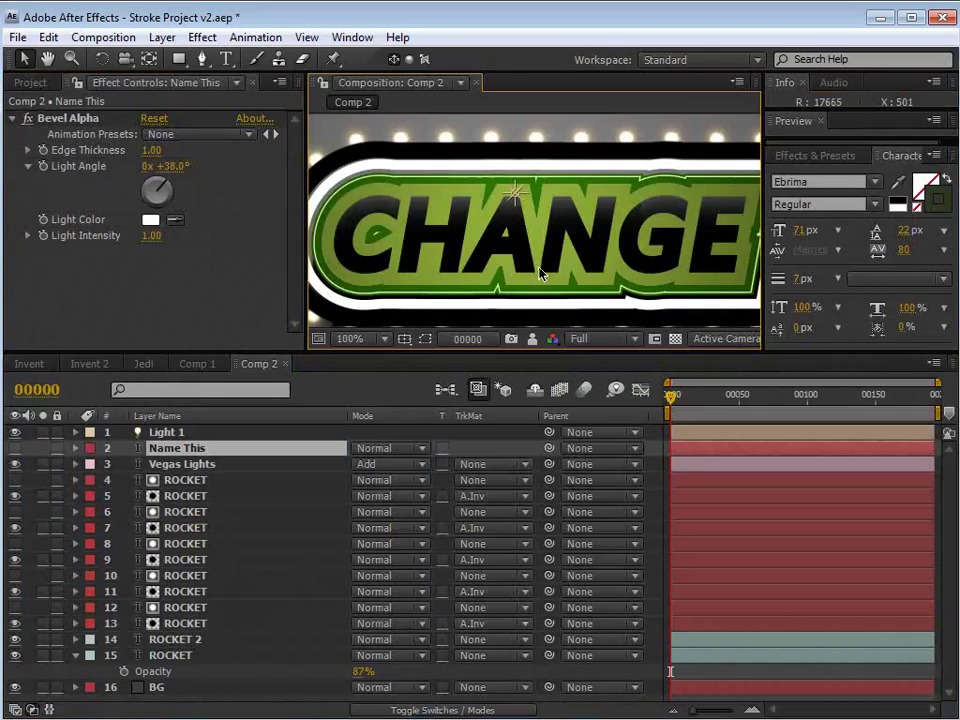
pyautogui.scroll(-1, 530, 306)
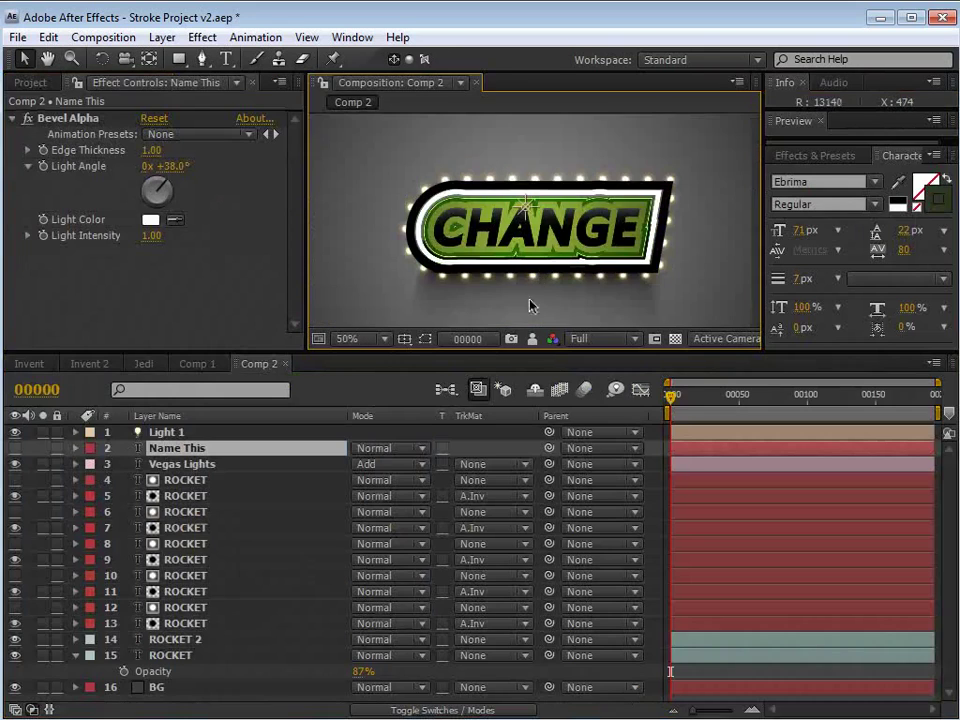
# - Add an adjustment layer over the whole sign with a Glow effect of radius 60.0 and intensity 0.7
pyautogui.click(162, 37)
pyautogui.moveTo(186, 58)
pyautogui.click(540, 183)
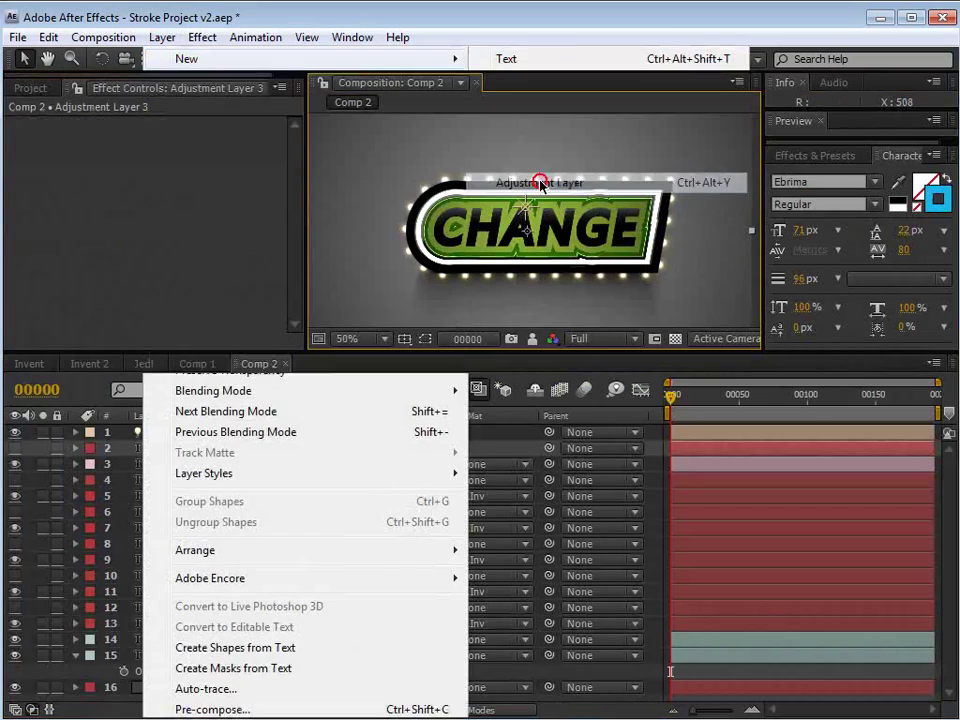
pyautogui.click(202, 37)
pyautogui.moveTo(261, 566)
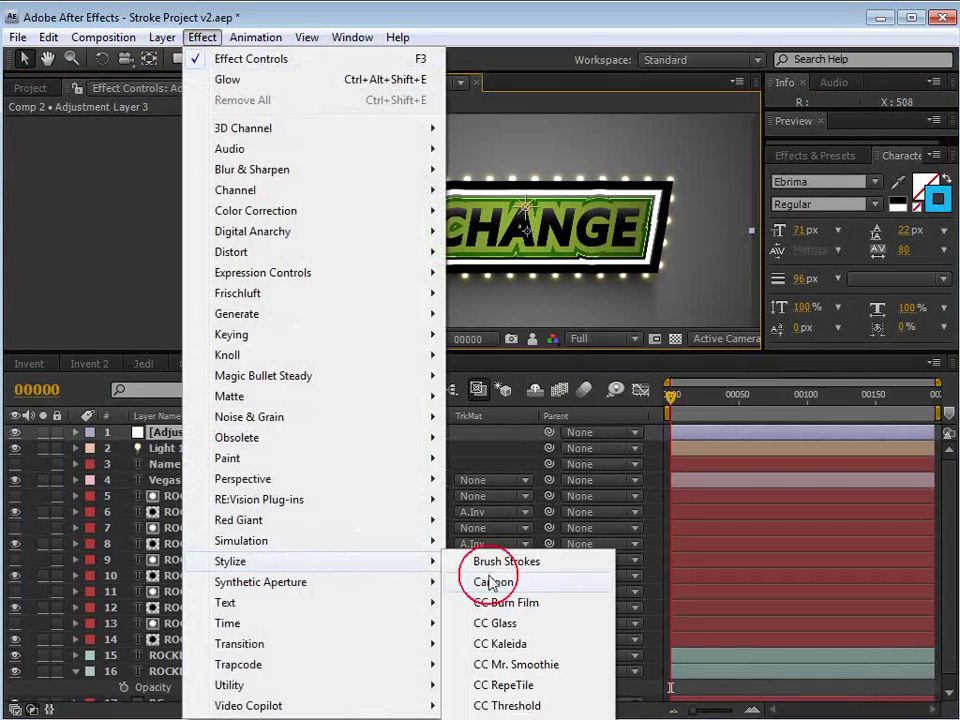
pyautogui.click(491, 584)
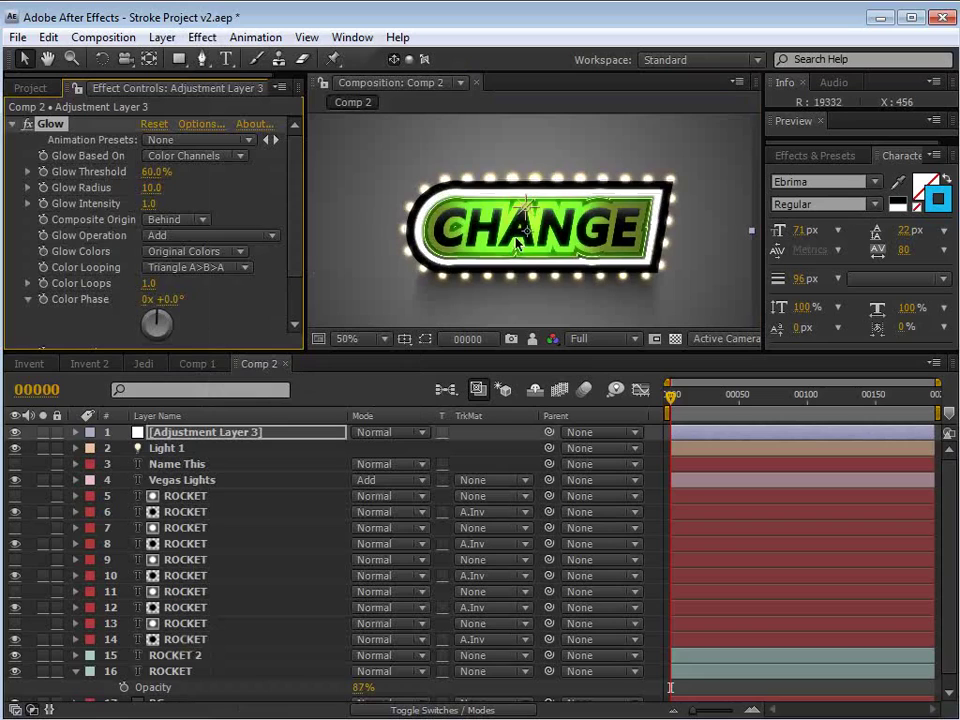
pyautogui.moveTo(160, 186); pyautogui.dragTo(186, 182)
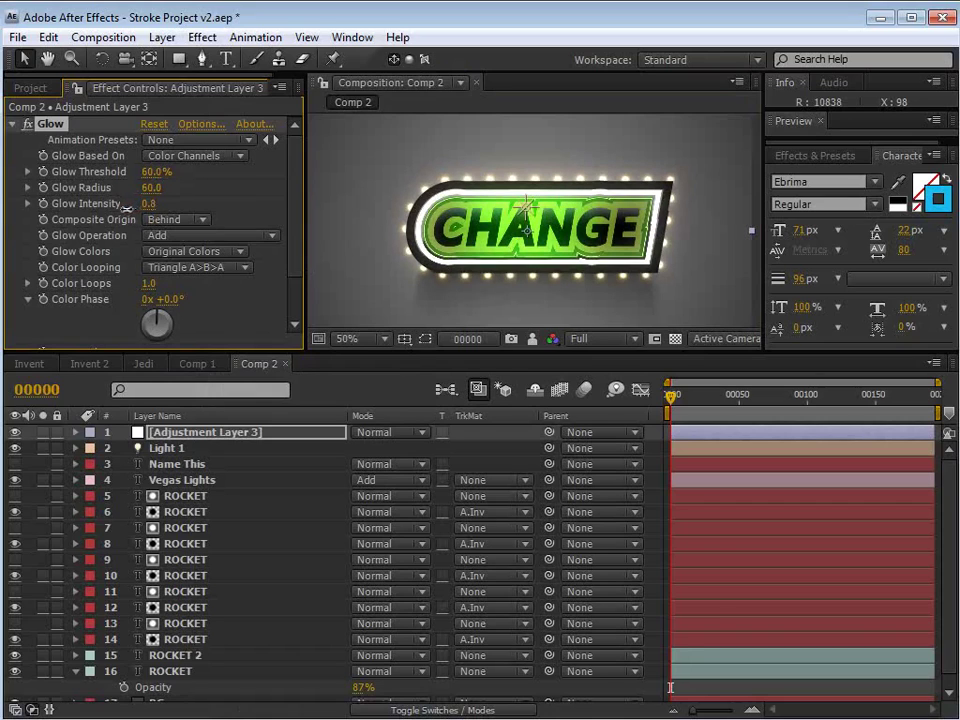
pyautogui.scroll(2, 566, 256)
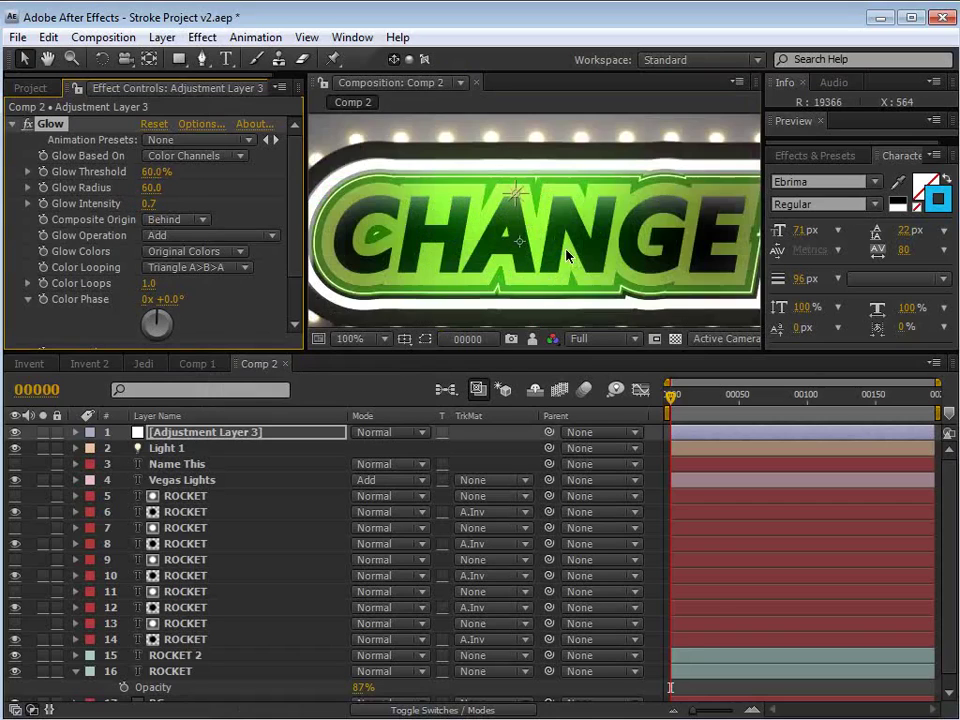
# - Identify the ROCKET stroke layer 14 by toggling its visibility, and change its stroke color to pale yellow E1E491
pyautogui.click(171, 640)
pyautogui.click(14, 639)
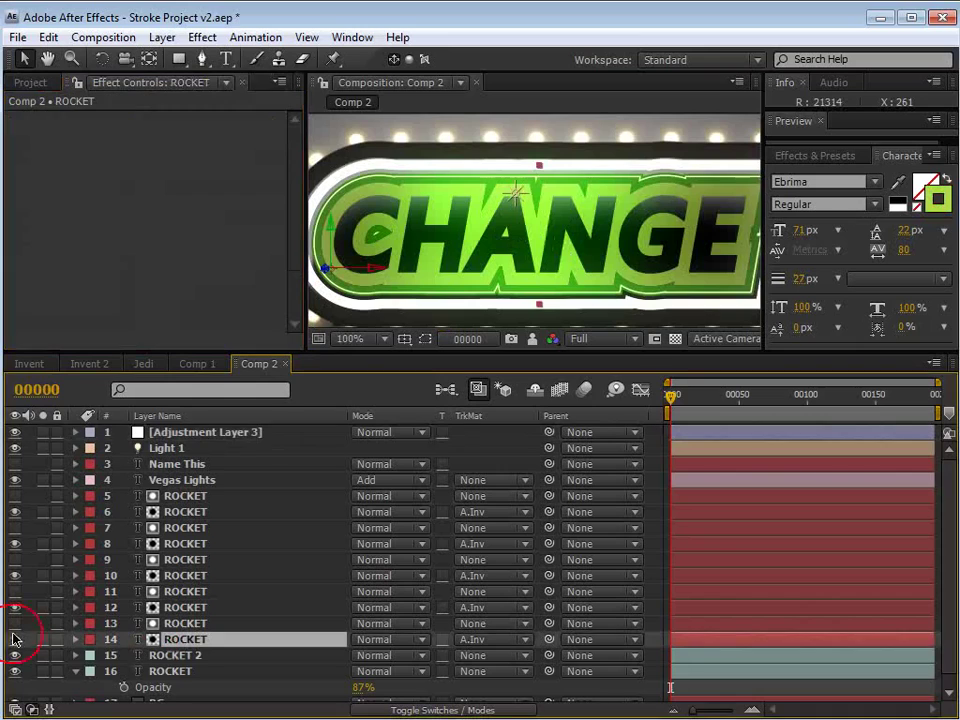
pyautogui.click(14, 639)
pyautogui.click(14, 639)
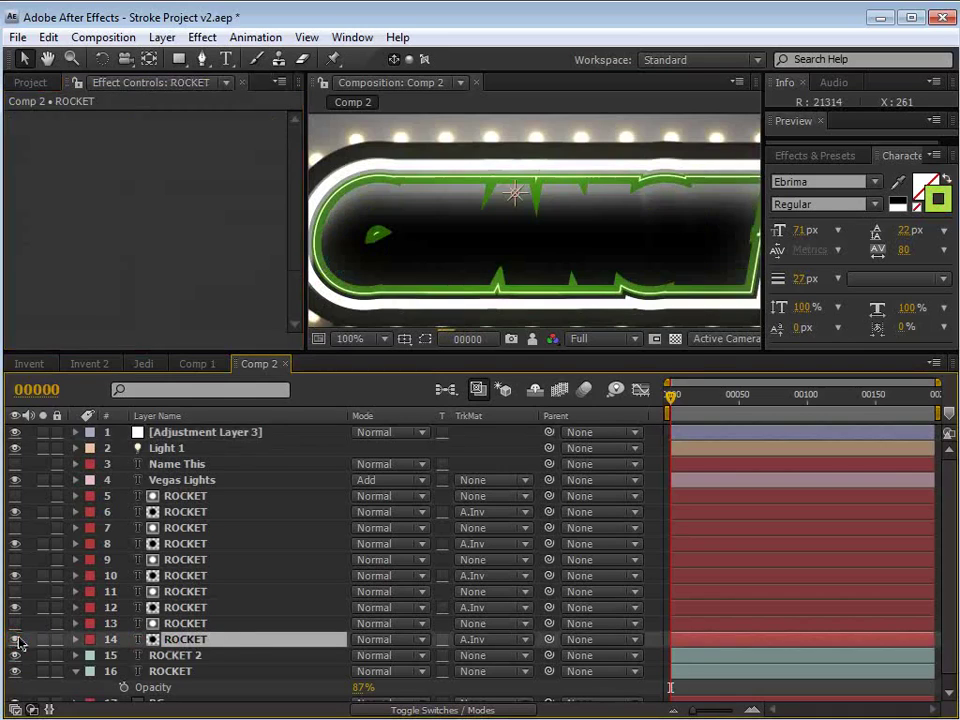
pyautogui.click(15, 639)
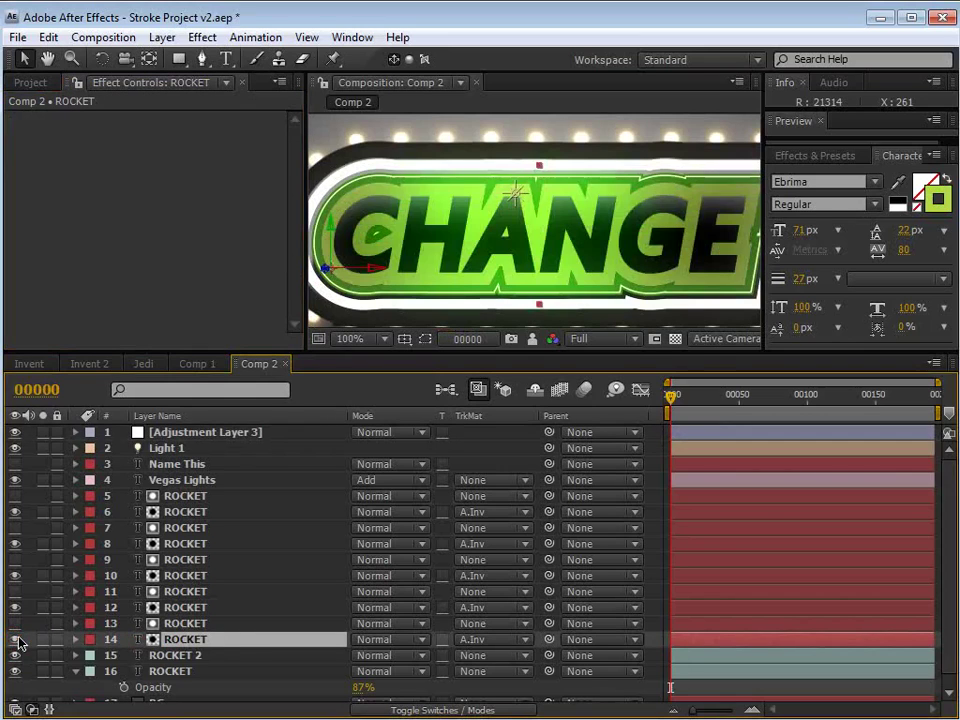
pyautogui.click(937, 200)
pyautogui.click(726, 575)
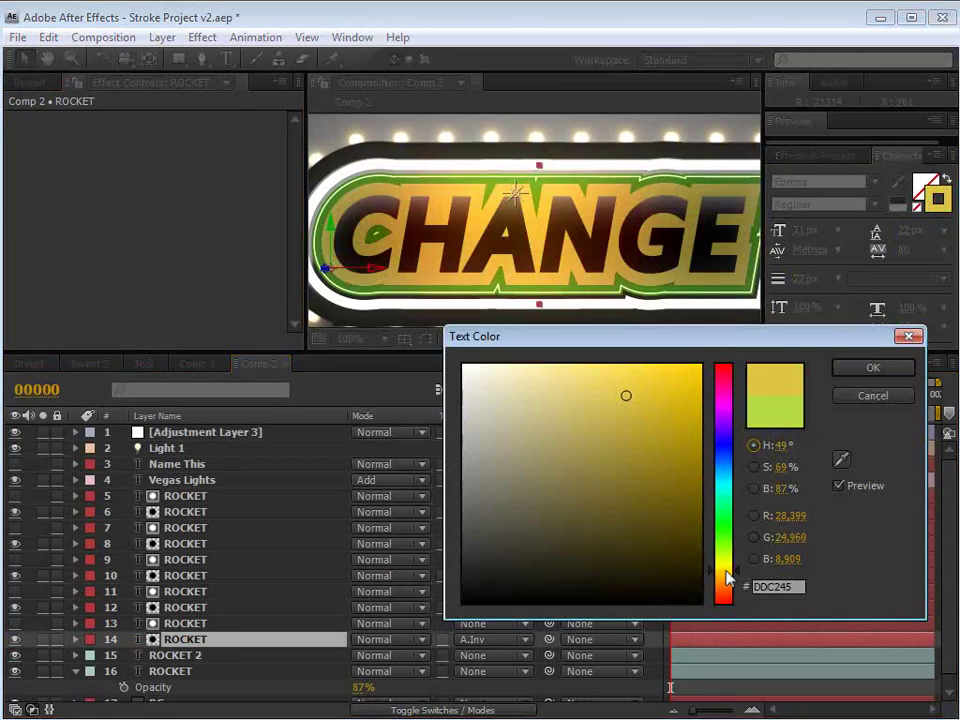
pyautogui.moveTo(724, 574); pyautogui.dragTo(724, 568)
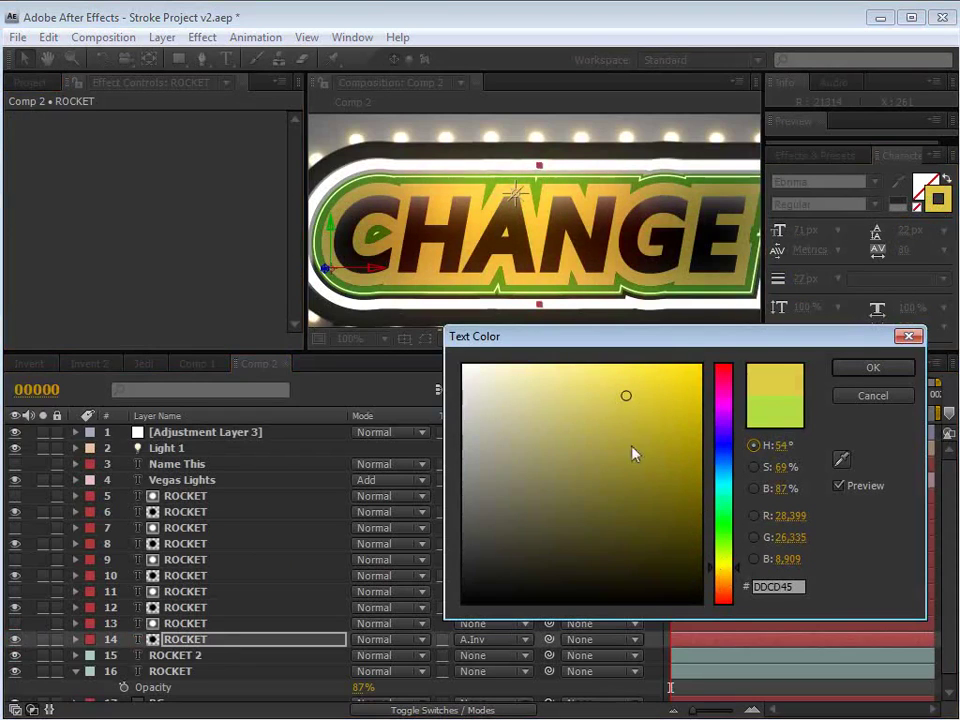
pyautogui.click(576, 397)
pyautogui.click(549, 389)
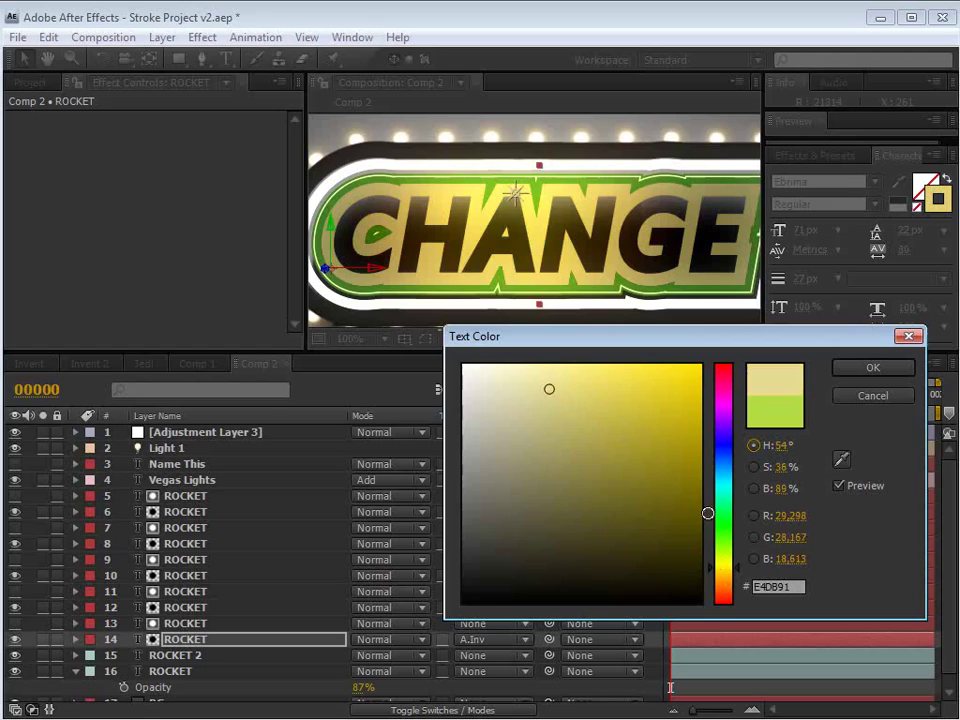
pyautogui.moveTo(725, 568); pyautogui.dragTo(725, 564)
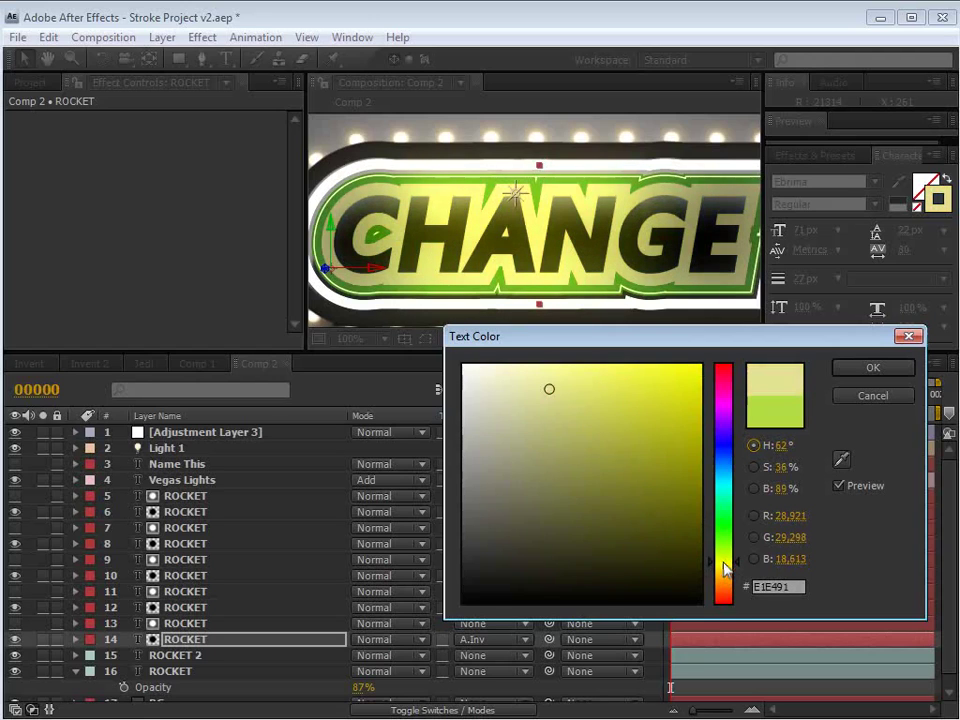
pyautogui.click(866, 368)
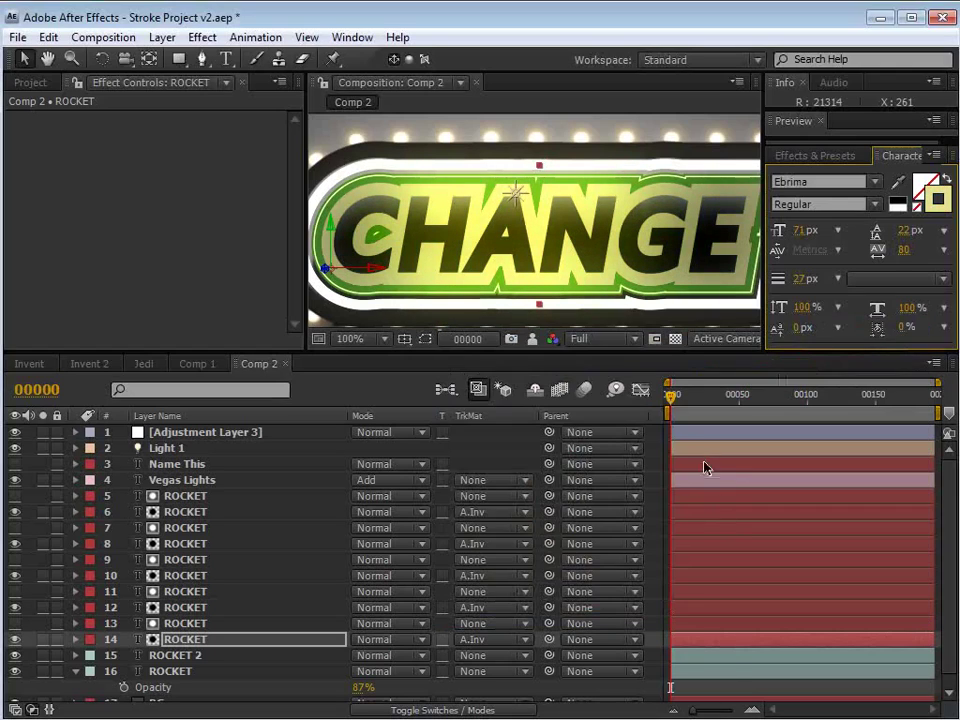
# - Inspect the recolored CHANGE sign in a maximized composition view, and restore the normal layout
pyautogui.click(711, 697)
pyautogui.click(621, 272)
pyautogui.press('`')
pyautogui.scroll(-1, 583, 248)
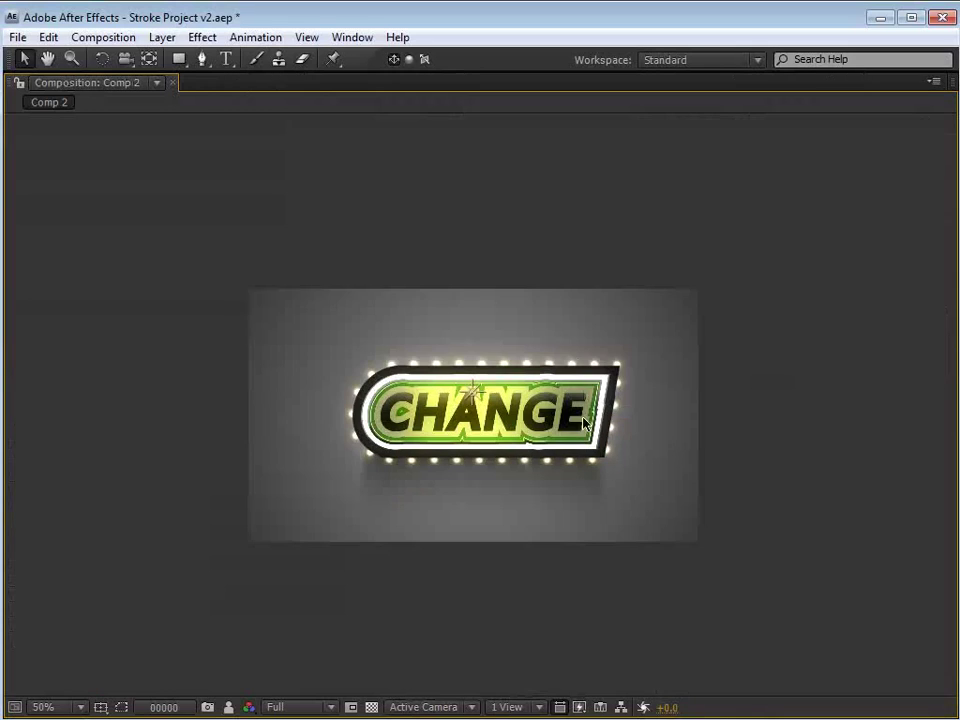
pyautogui.scroll(1, 584, 420)
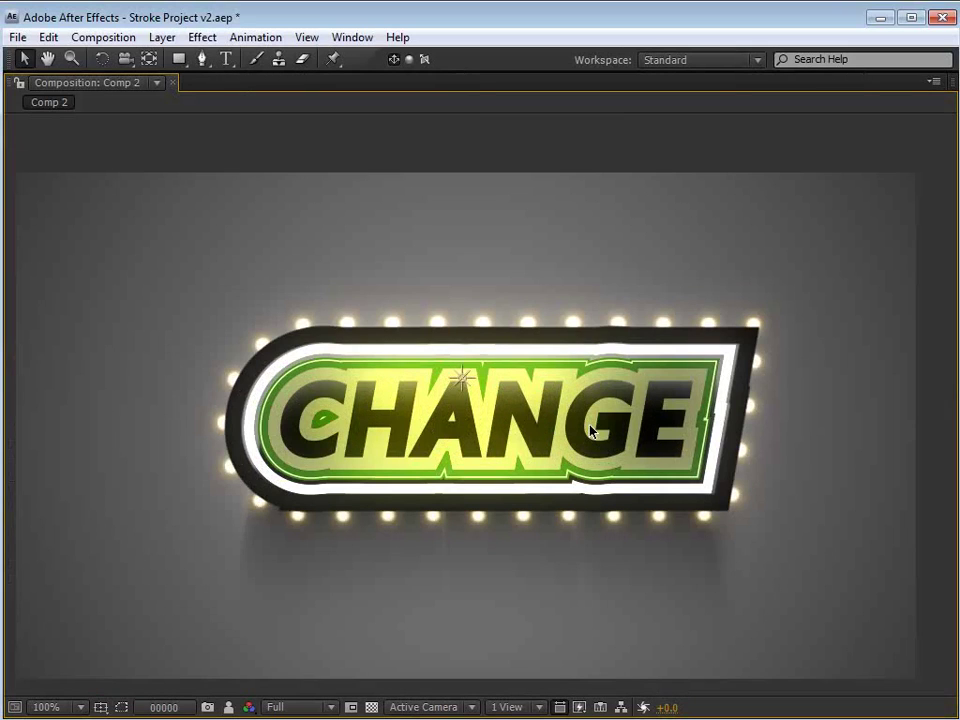
pyautogui.press('`')
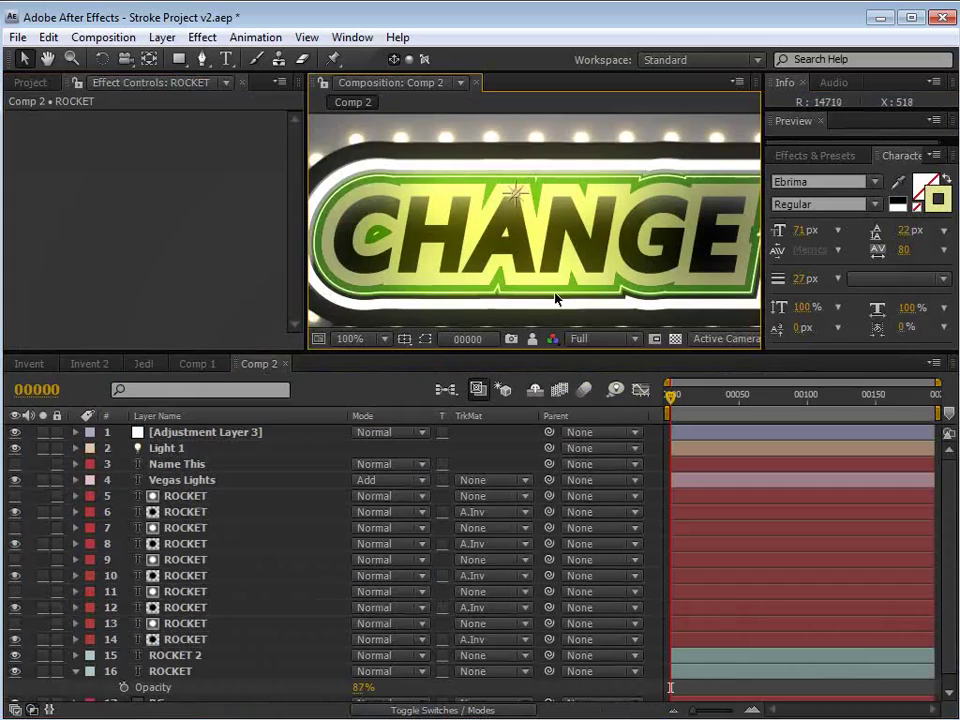
pyautogui.press(',')
# - Open the Invent 2 composition and scrub its animation back to frame 6
pyautogui.click(89, 363)
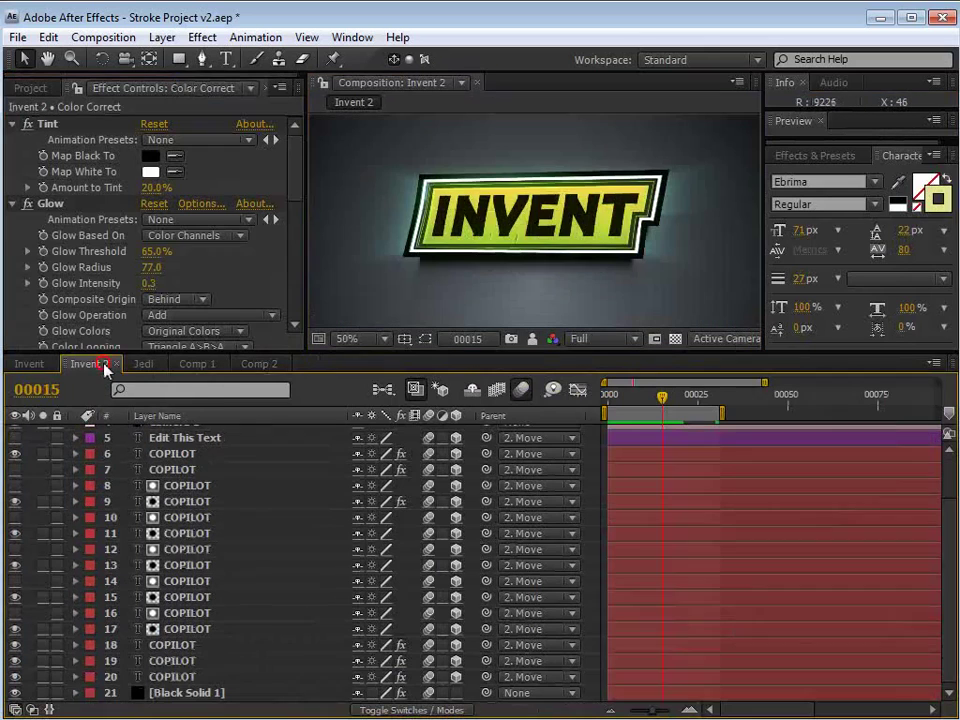
pyautogui.moveTo(660, 394); pyautogui.dragTo(622, 398)
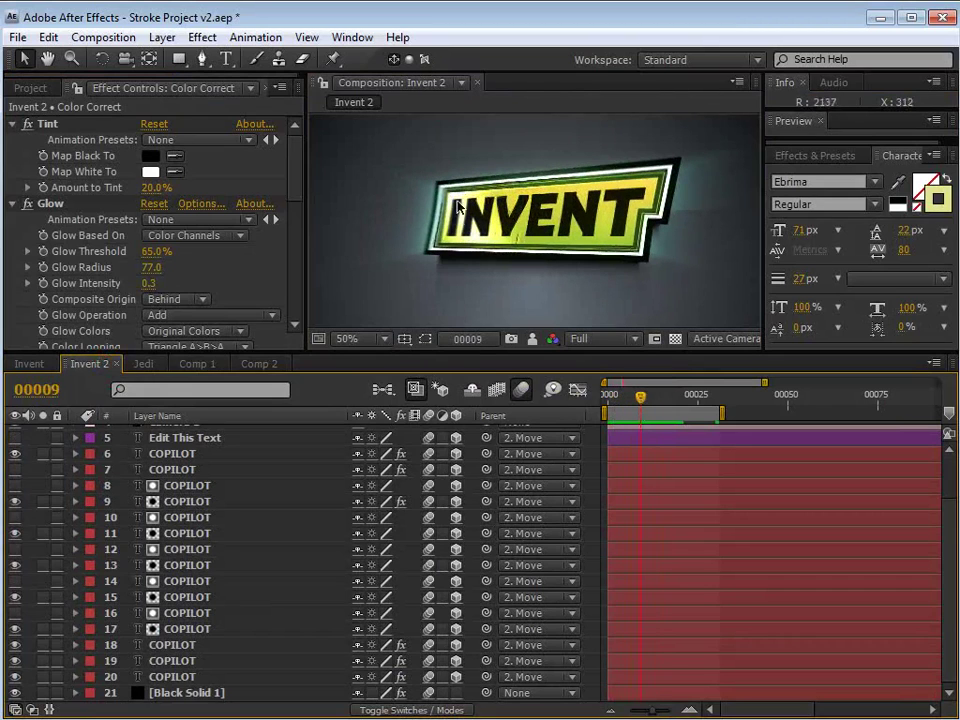
pyautogui.press('pageup')
pyautogui.press('pageup')
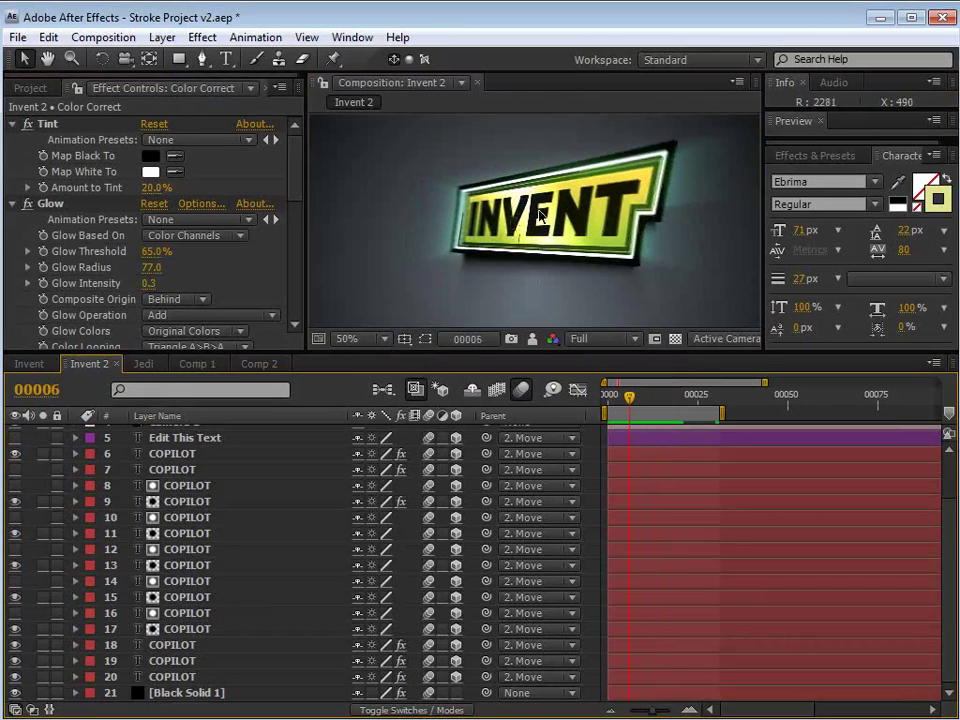
# - Examine the stroke colors and widths of the stacked COPILOT layers in Invent 2, including the radial-blurred layer 18
pyautogui.click(190, 630)
pyautogui.hotkey('ctrl', 'Up')
pyautogui.hotkey('ctrl', 'Up')
pyautogui.hotkey('ctrl', 'Up')
pyautogui.hotkey('ctrl', 'Up')
pyautogui.hotkey('ctrl', 'Up')
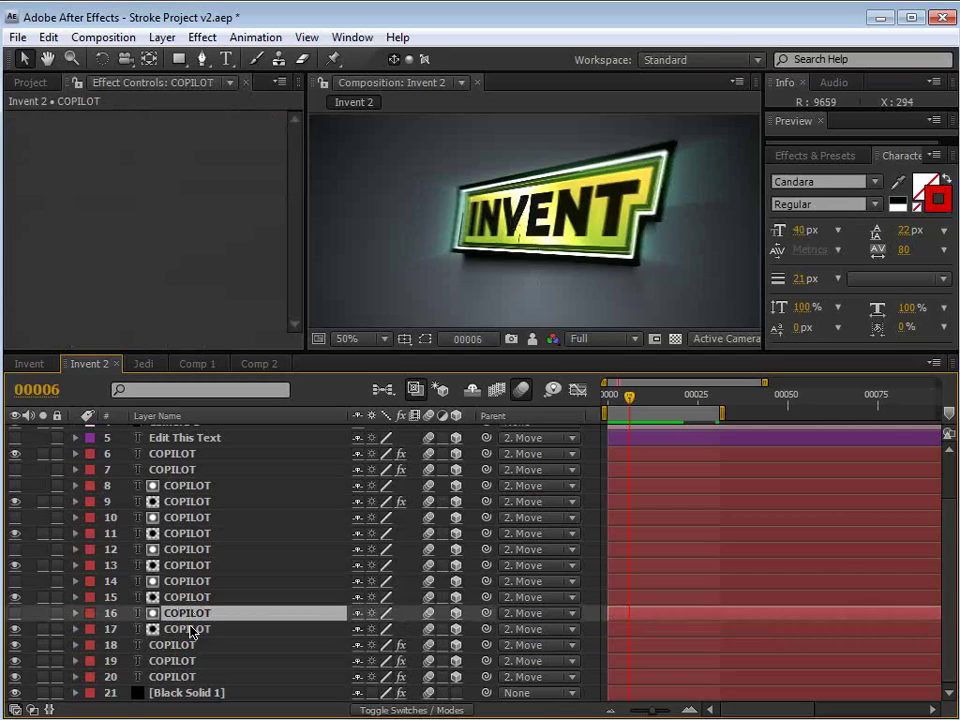
pyautogui.hotkey('ctrl', 'Up')
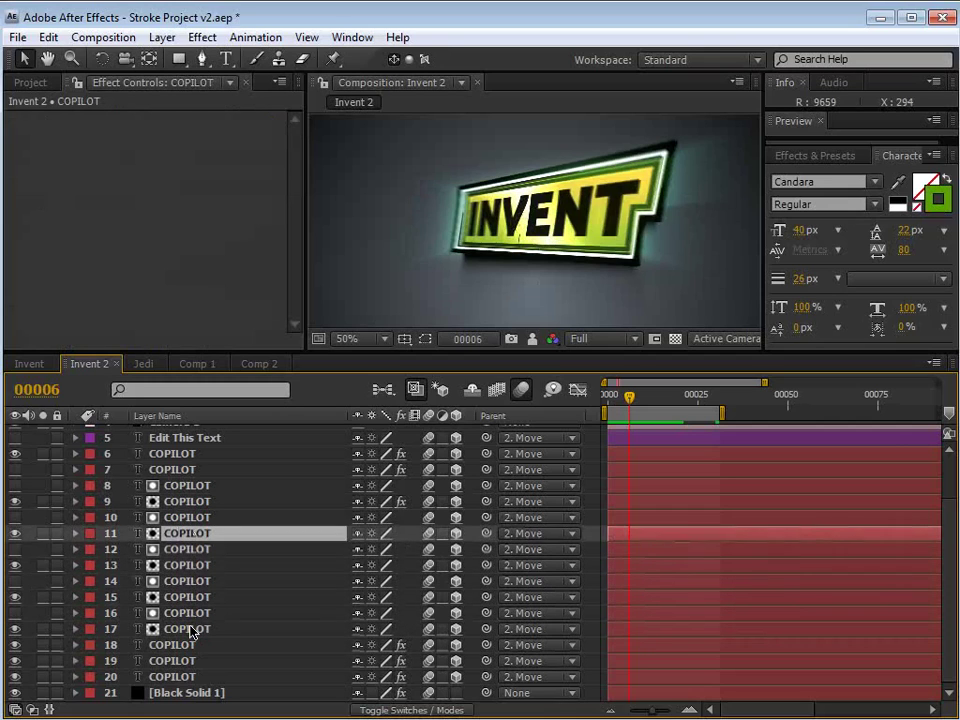
pyautogui.hotkey('ctrl', 'Up')
pyautogui.click(178, 646)
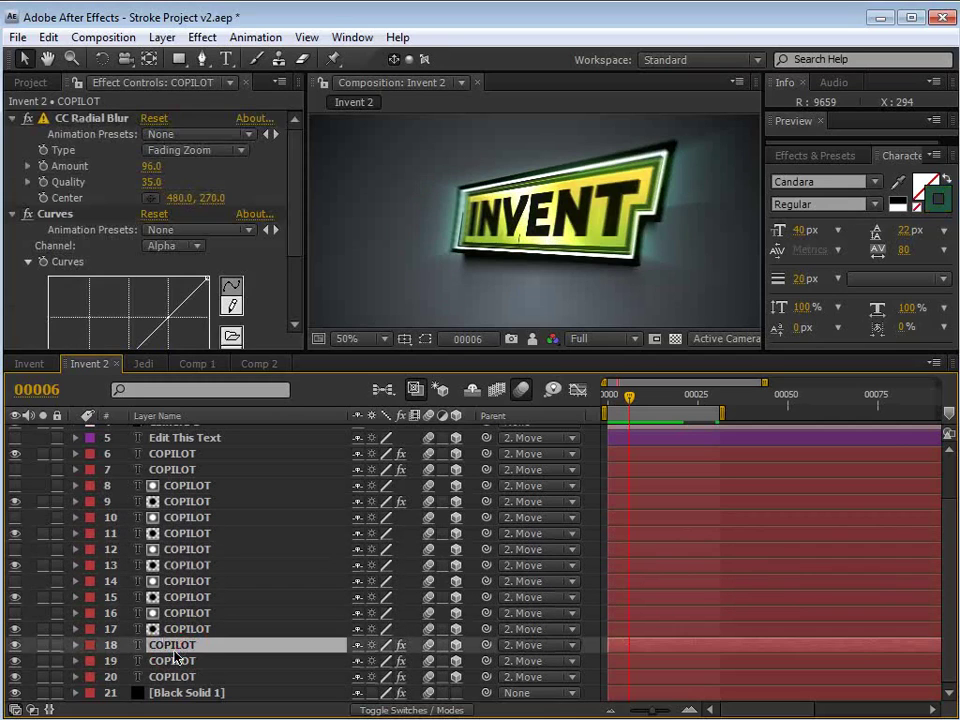
# - Solo COPILOT layer 9 and review its keyframed CC Light Sweep by scrubbing to frame 9, leaving the layer collapsed
pyautogui.click(133, 500)
pyautogui.click(42, 501)
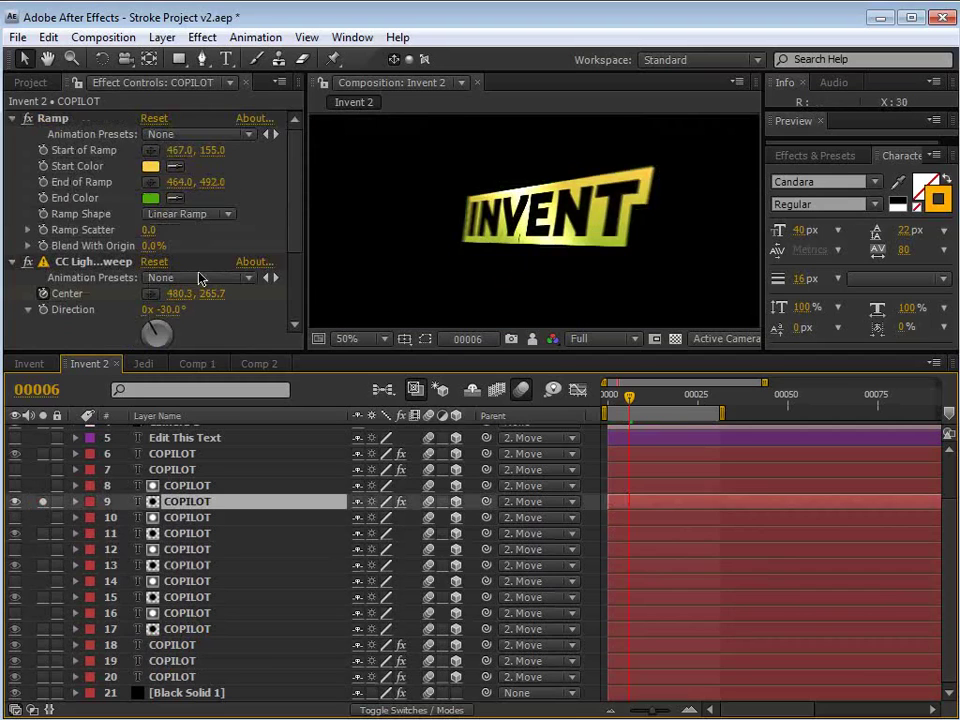
pyautogui.click(120, 261)
pyautogui.press('u')
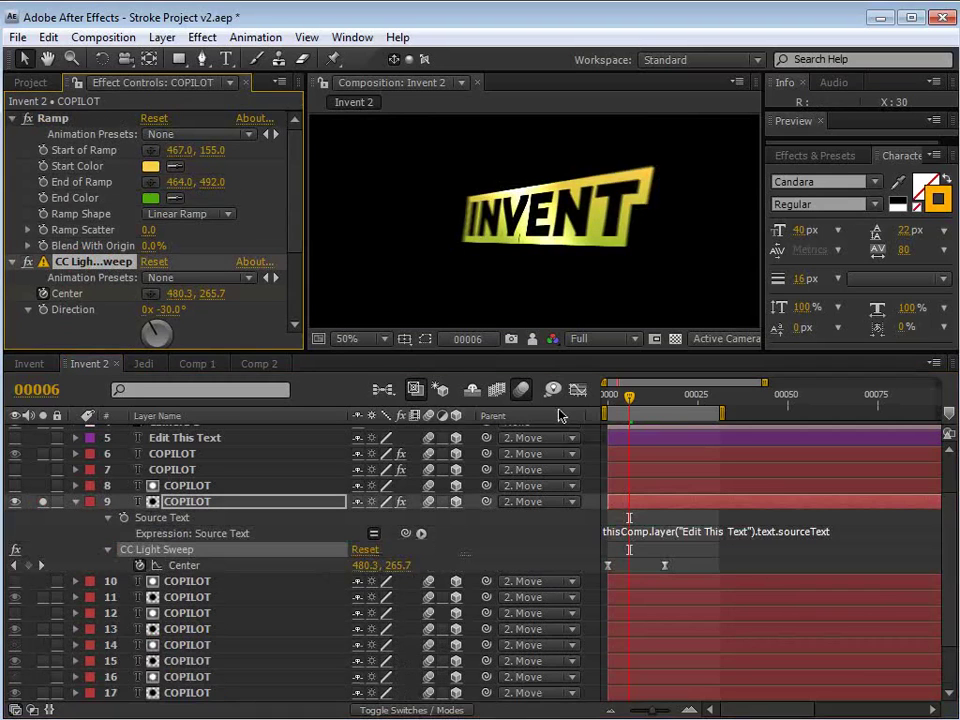
pyautogui.moveTo(634, 401)
pyautogui.mouseDown()
pyautogui.moveTo(618, 408)
pyautogui.moveTo(641, 408)
pyautogui.moveTo(641, 420)
pyautogui.mouseUp()
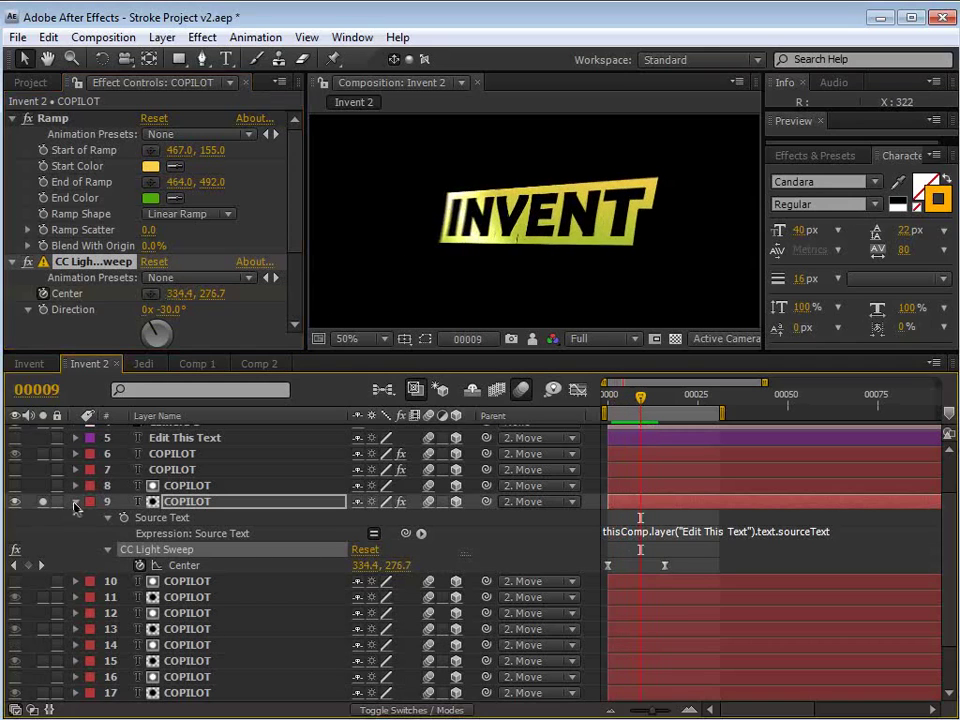
pyautogui.click(75, 503)
# - Open the Jedi composition and examine its glowing lettering, outlines and dotted border up close and at full extent
pyautogui.click(143, 363)
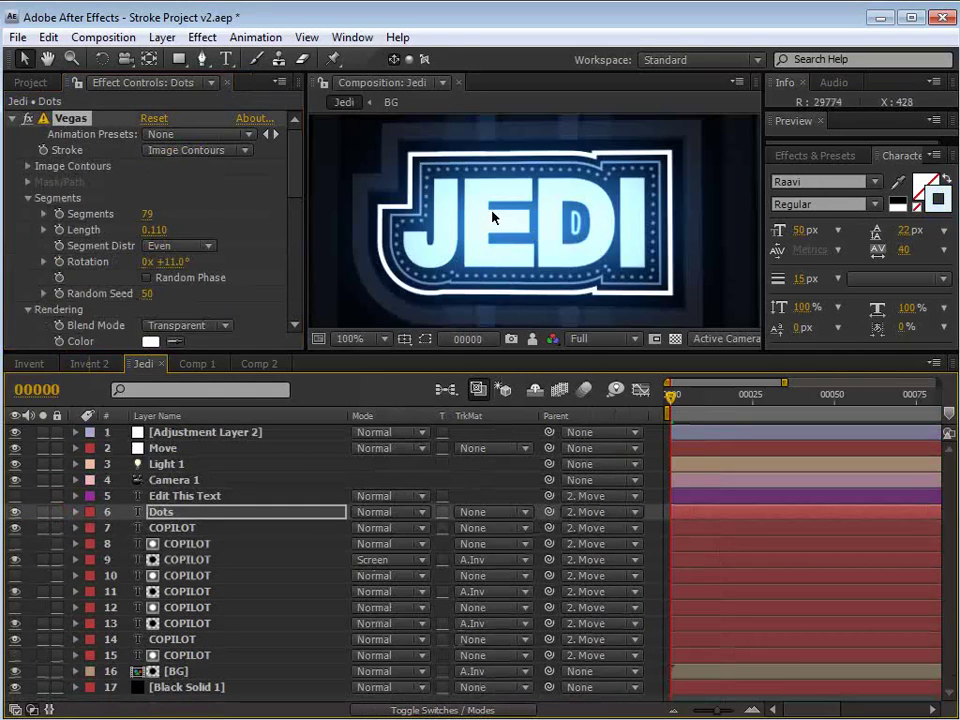
pyautogui.press('`')
pyautogui.press('.')
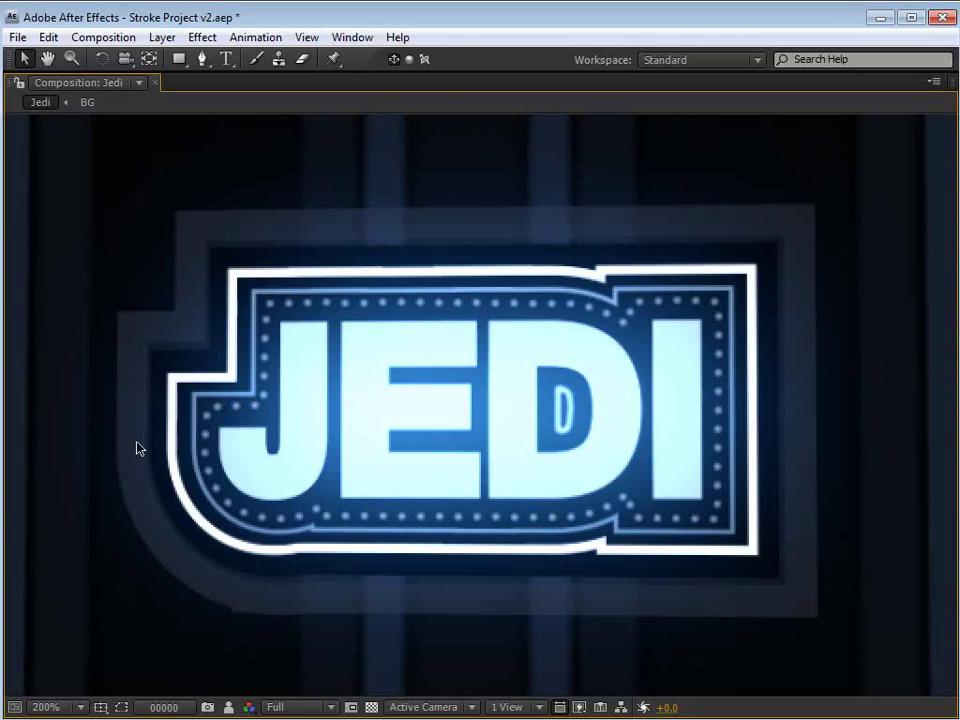
pyautogui.press('`')
pyautogui.press(',')
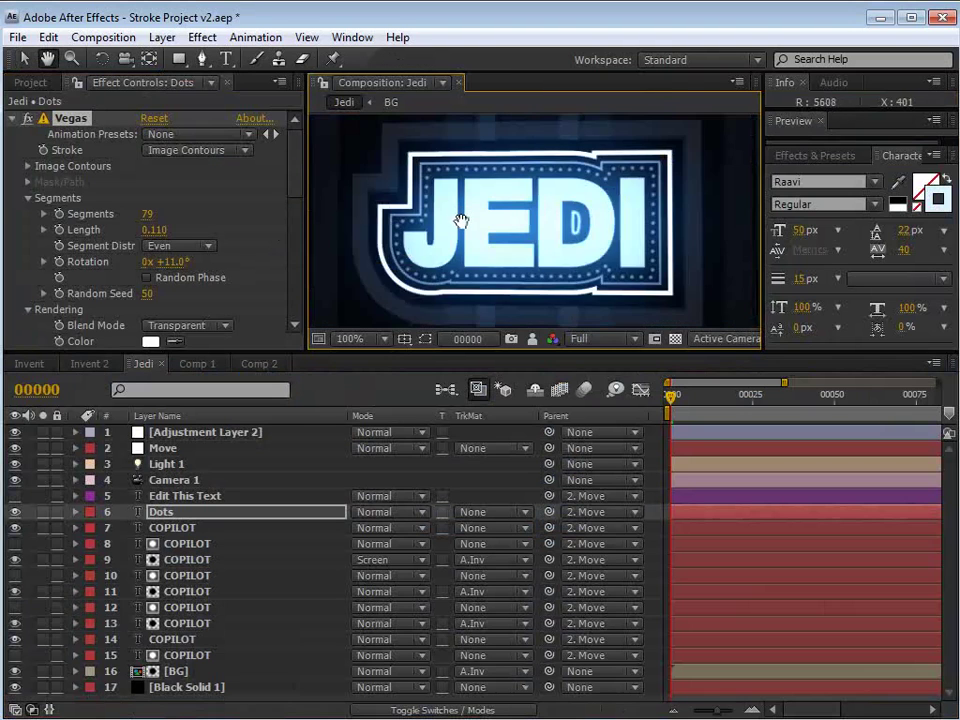
pyautogui.press('space')
pyautogui.moveTo(620, 302); pyautogui.dragTo(581, 244)
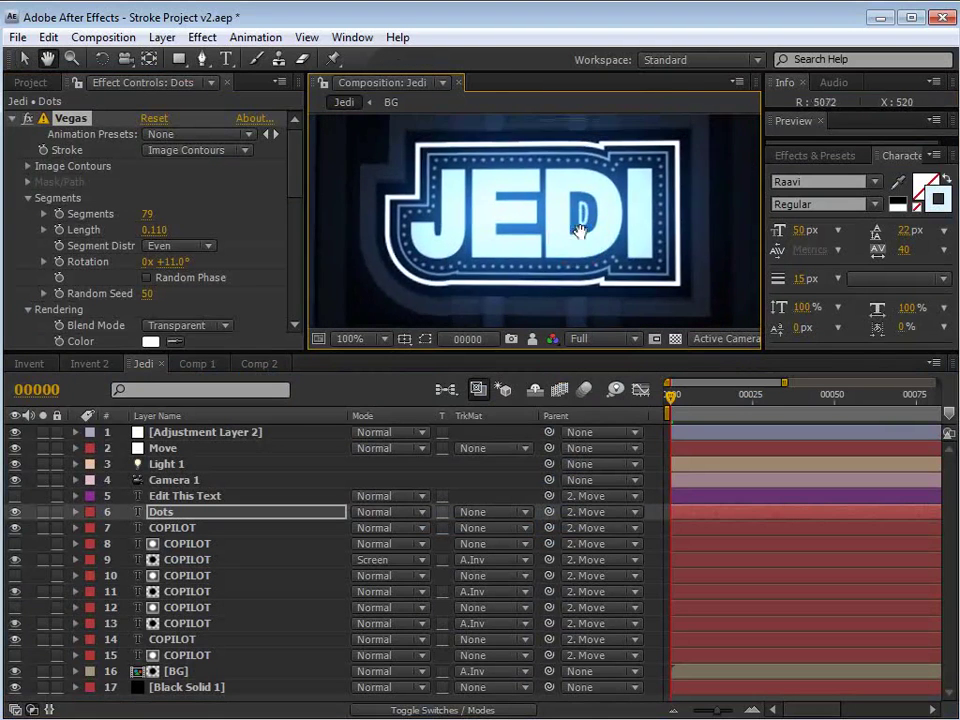
pyautogui.scroll(-1, 570, 222)
pyautogui.press('v')
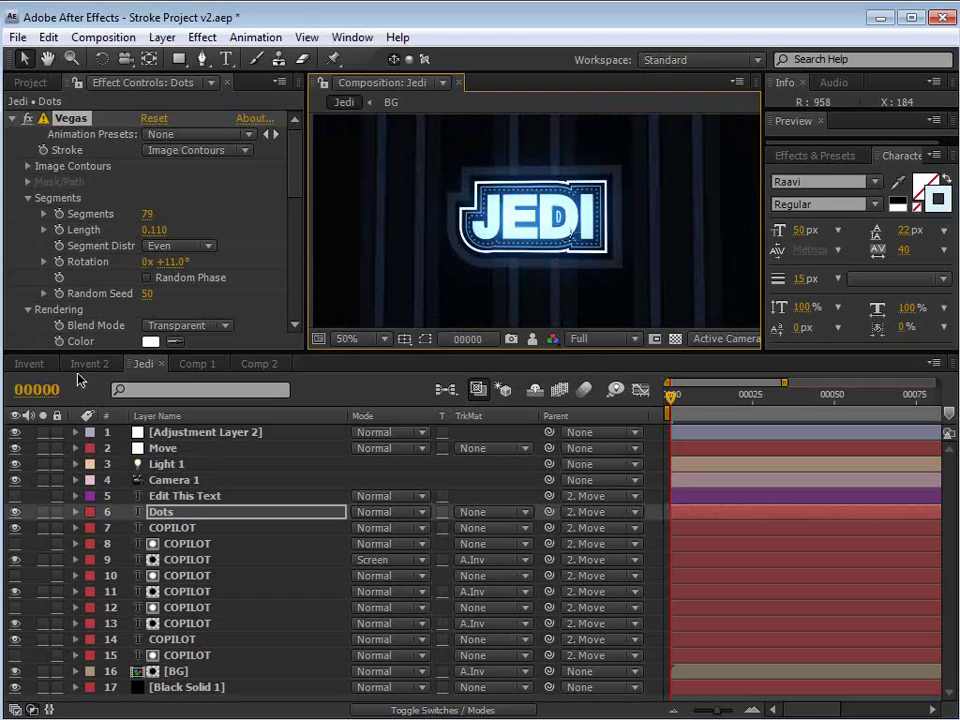
# - Open Comp 1 and examine the layered strokes of the RENDER title in a maximized view
pyautogui.click(200, 365)
pyautogui.press('`')
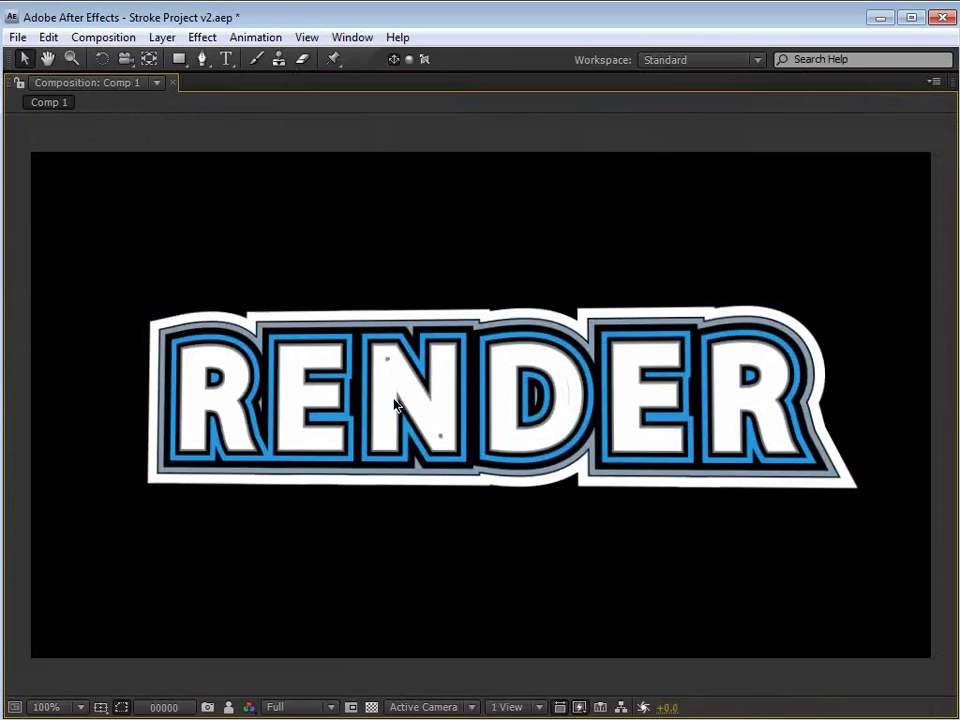
pyautogui.press('`')
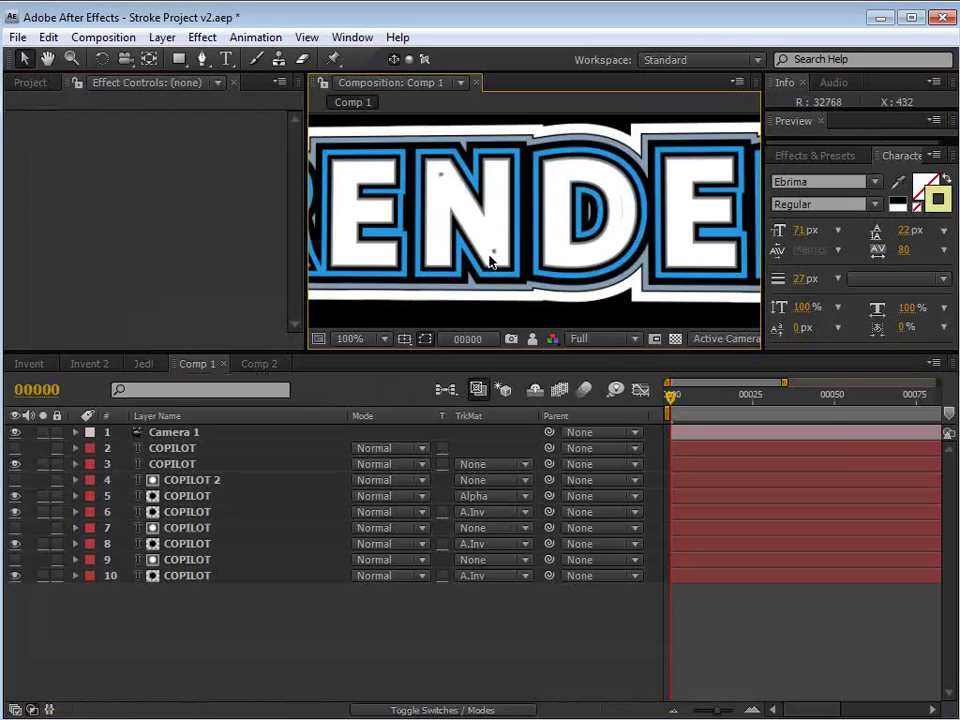
pyautogui.press('`')
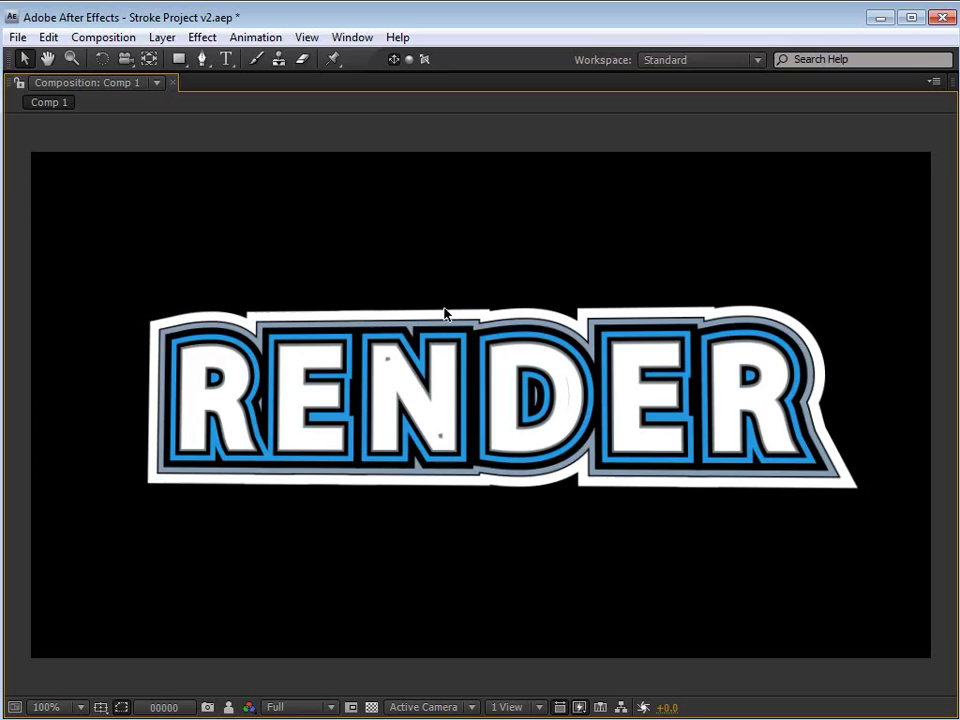
pyautogui.click(461, 257)
pyautogui.press('`')
pyautogui.scroll(-2, 512, 250)
# - Open the Invent composition, collapse the properties of COPILOT layer 7, and examine the GIZMO sign
pyautogui.click(140, 366)
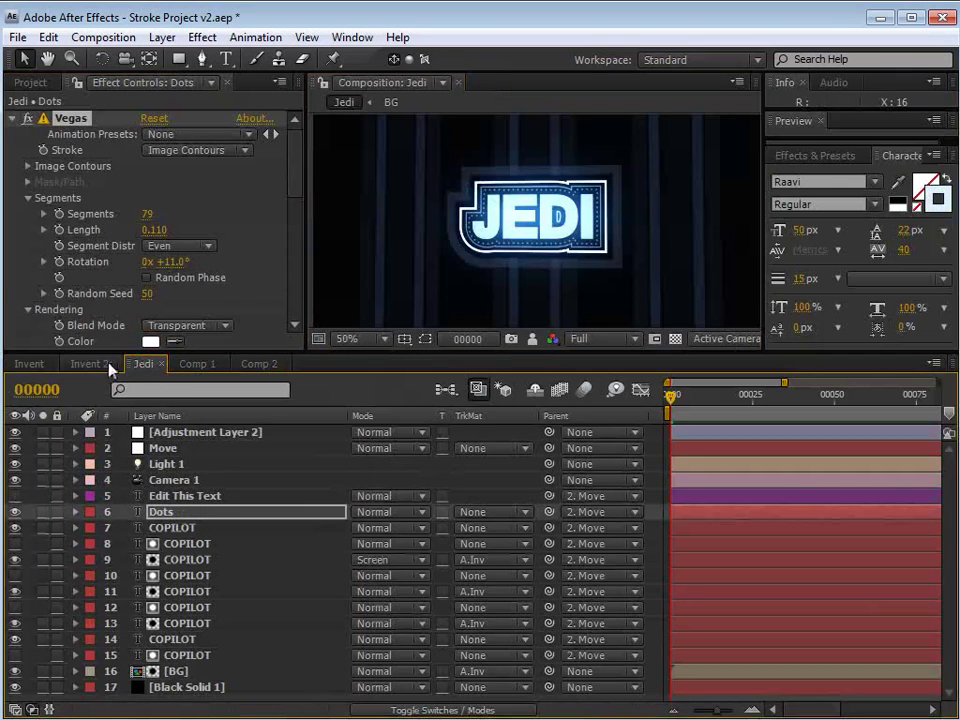
pyautogui.click(87, 368)
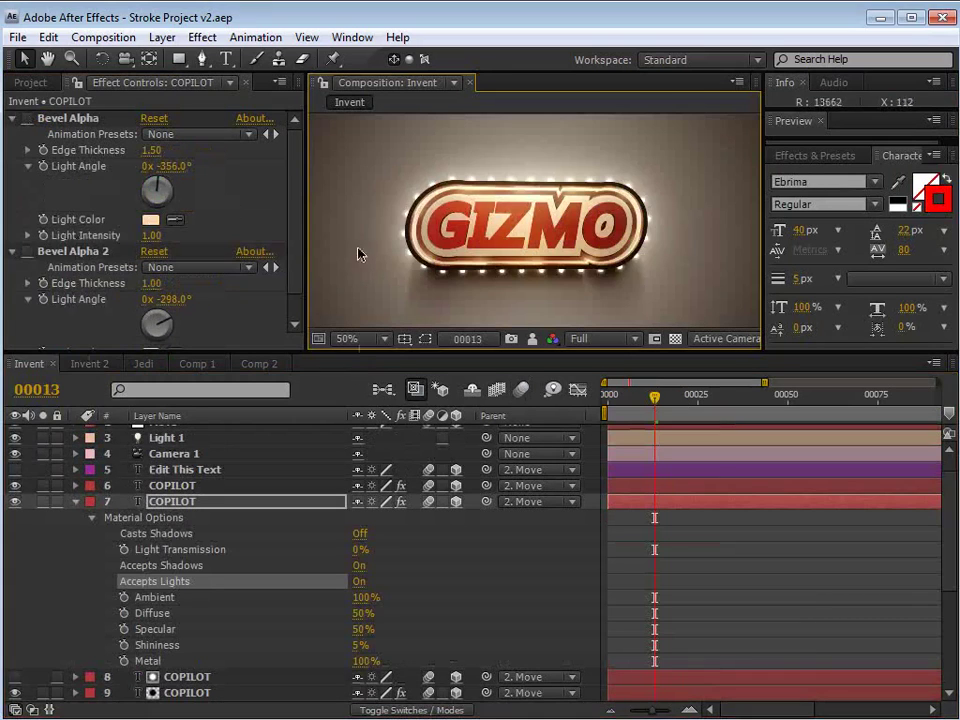
pyautogui.click(75, 504)
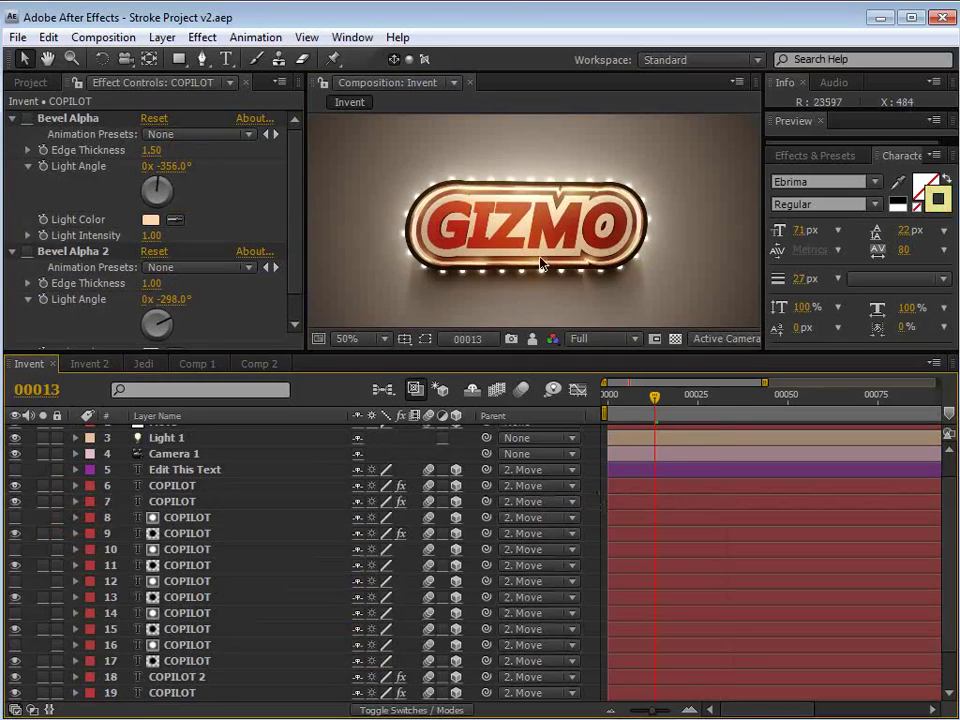
pyautogui.scroll(2, 553, 221)
pyautogui.scroll(-2, 545, 247)
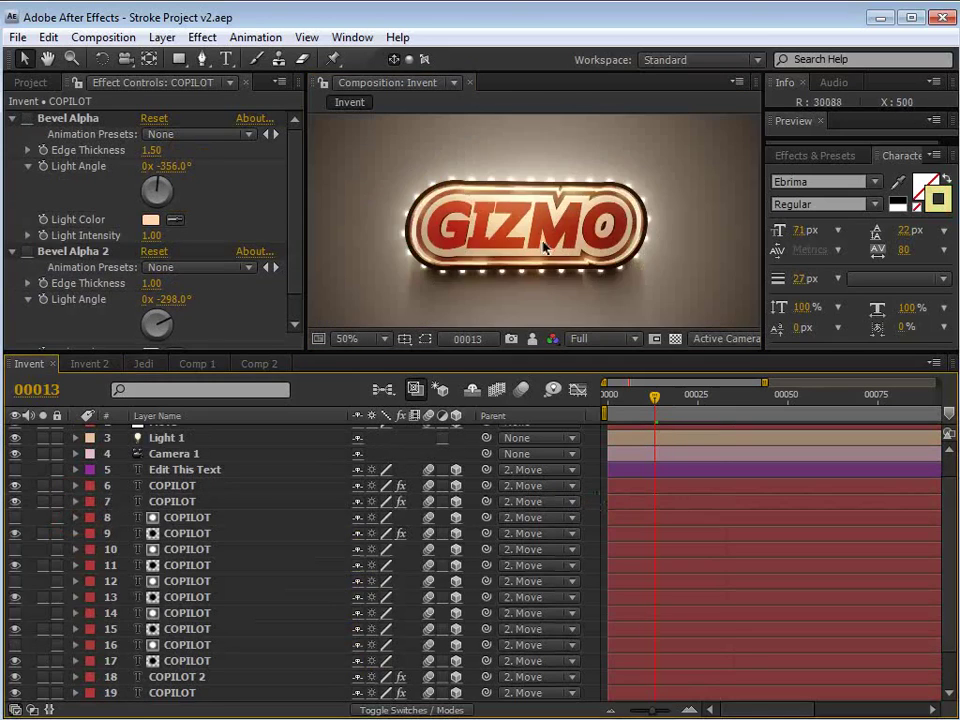
# - Enlarge the timeline area to fit the Invent layer stack, and return to Comp 2
pyautogui.click(88, 364)
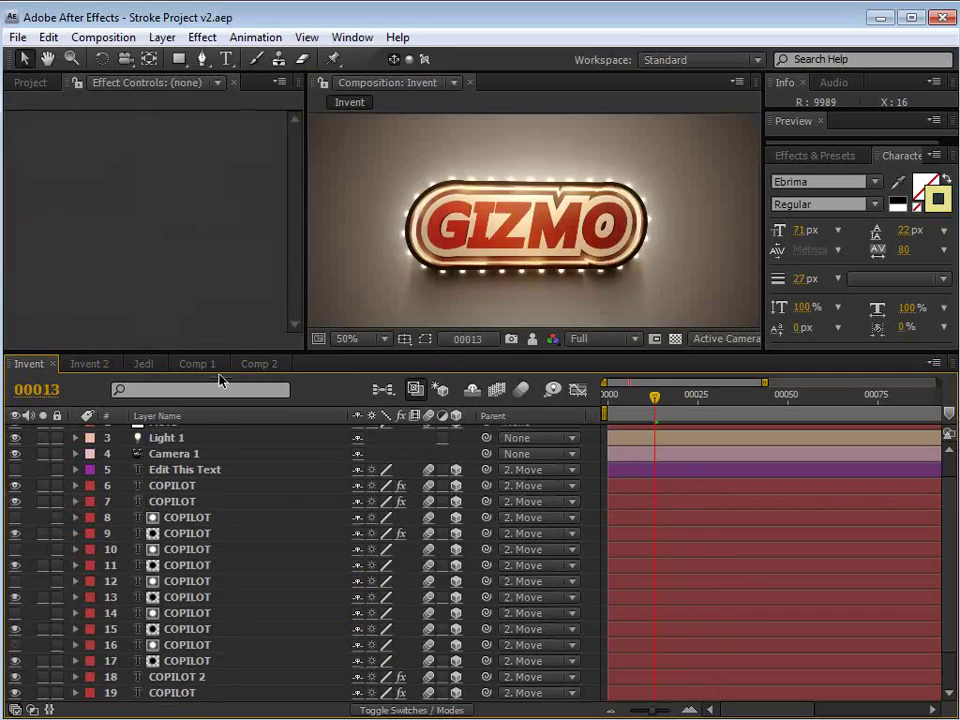
pyautogui.moveTo(227, 351); pyautogui.dragTo(227, 298)
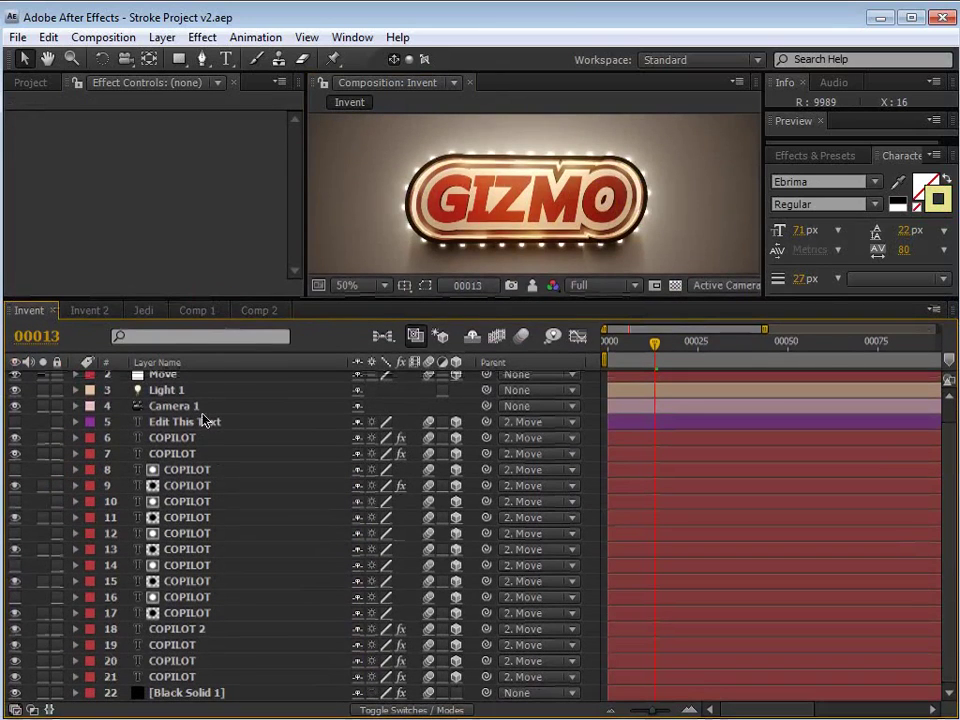
pyautogui.click(178, 424)
pyautogui.click(259, 310)
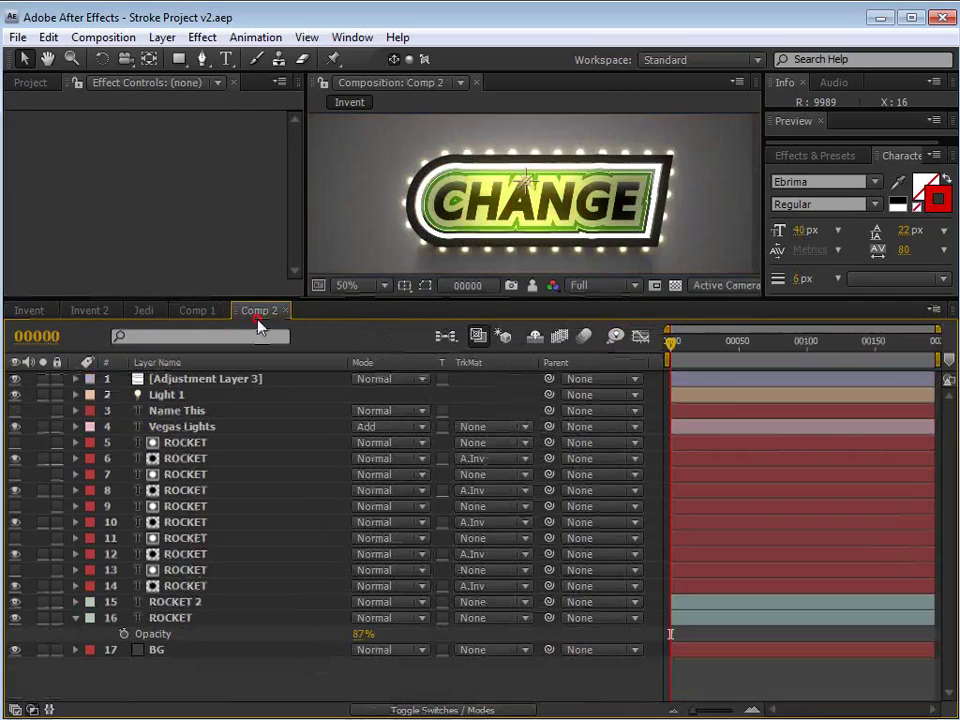
# - In the Invent composition, change the wording of the Edit This Text layer to ROBOT
pyautogui.click(193, 413)
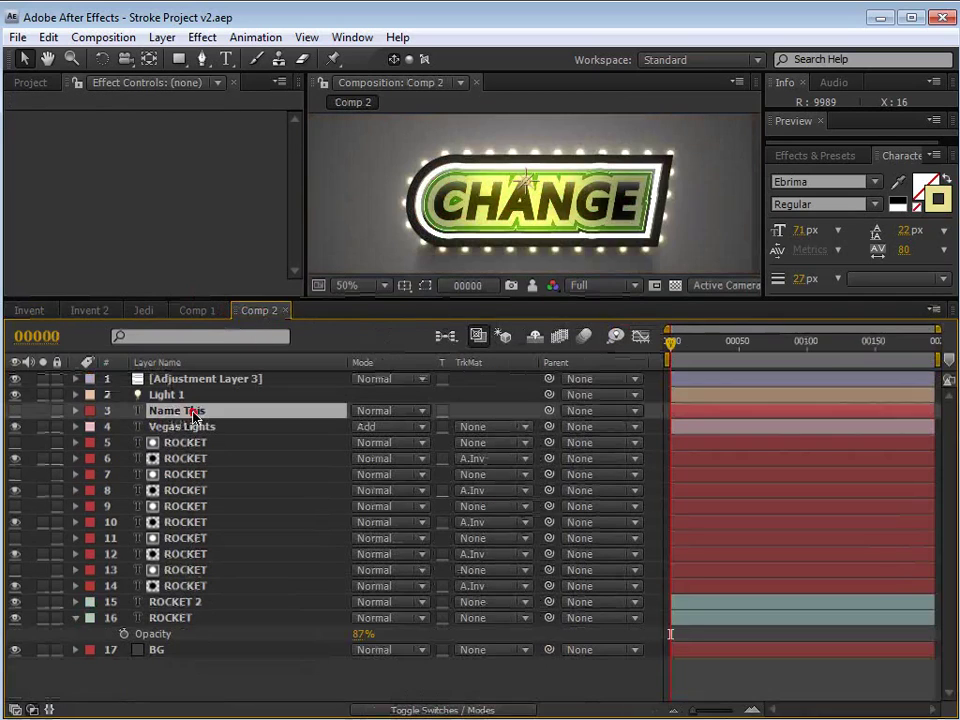
pyautogui.click(32, 312)
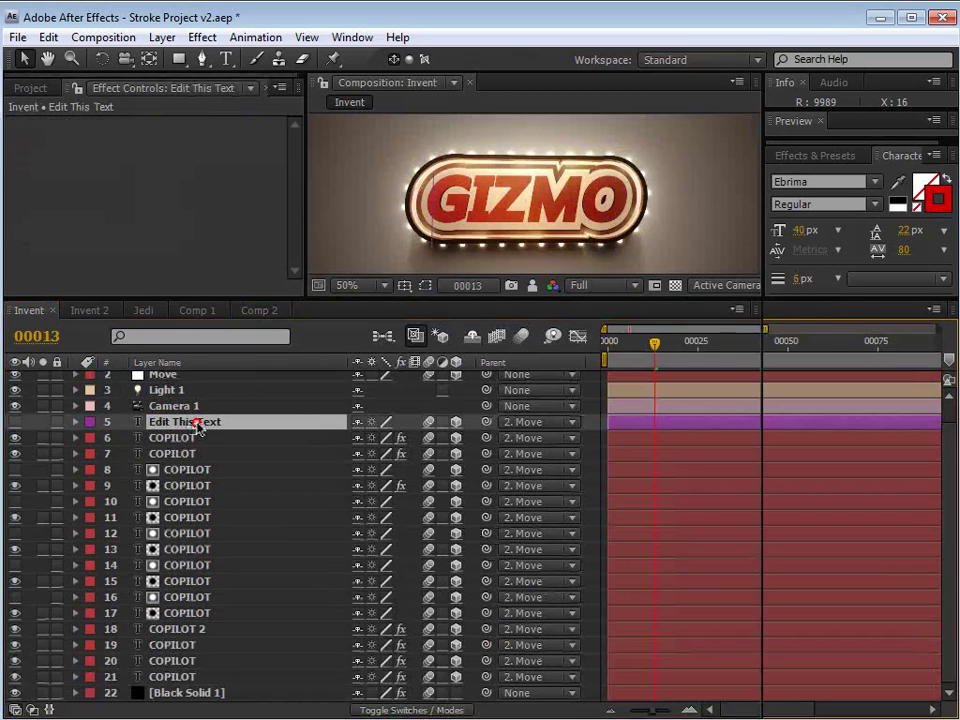
pyautogui.doubleClick(160, 424)
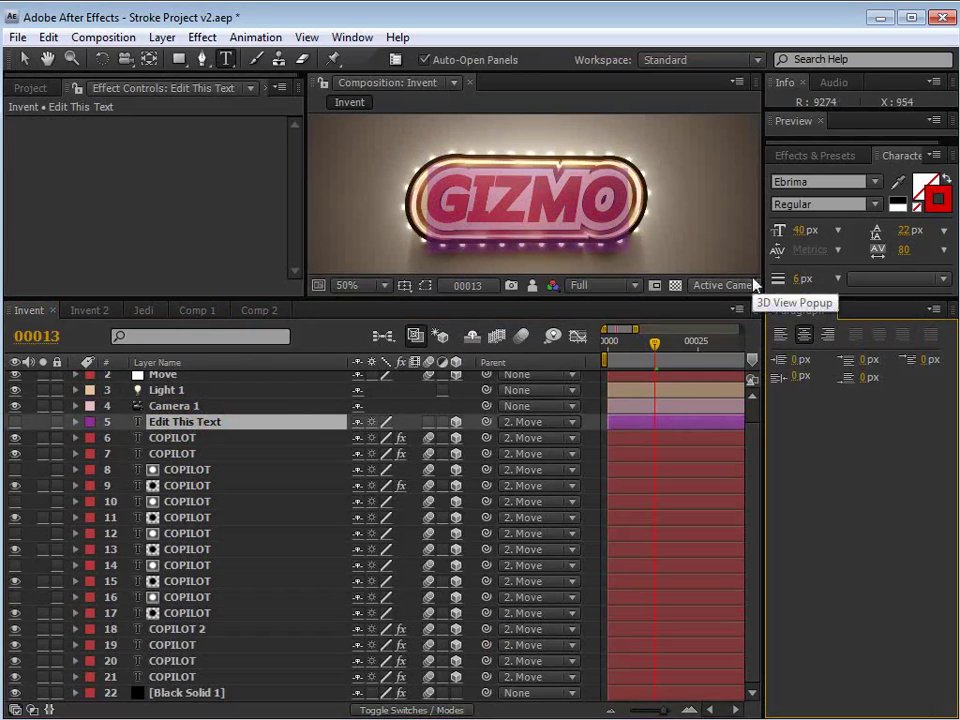
pyautogui.press('Right')
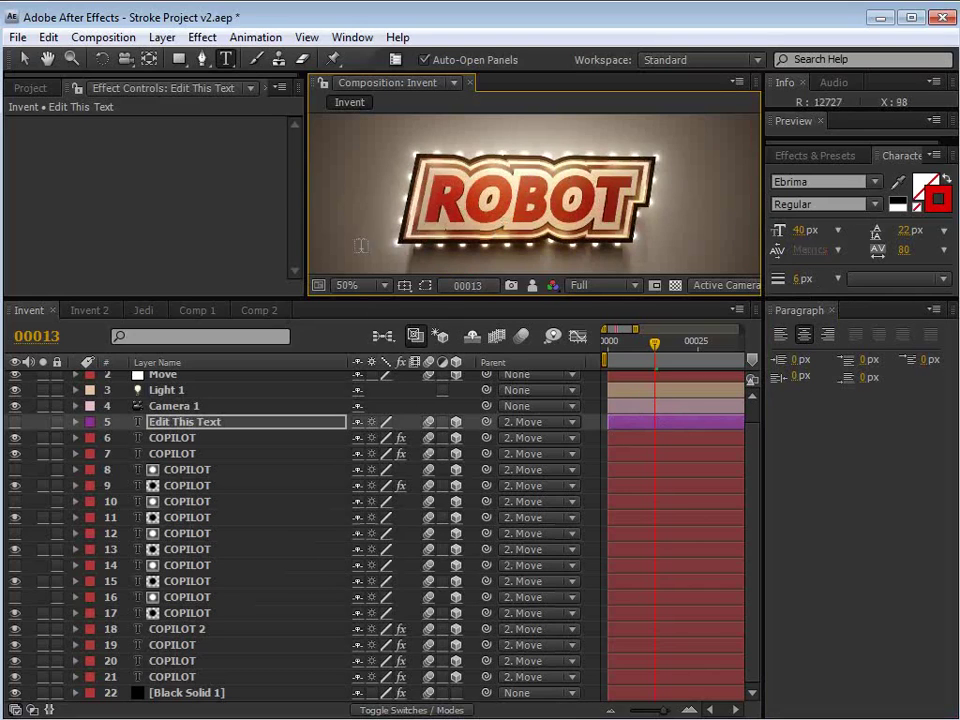
pyautogui.click(191, 404)
pyautogui.click(180, 424)
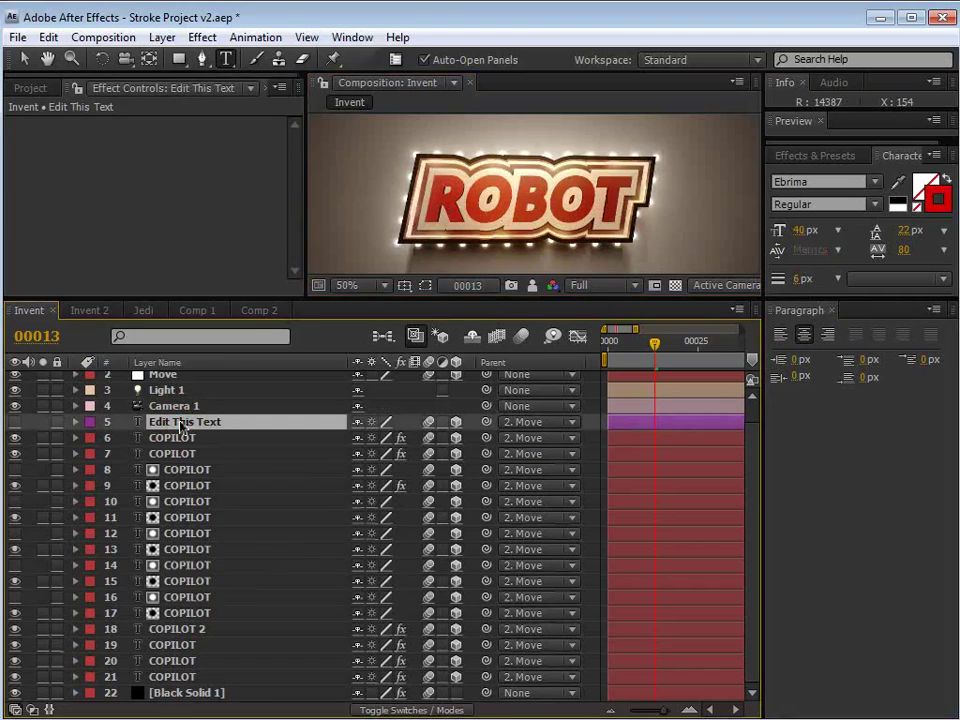
pyautogui.press('v')
pyautogui.click(171, 408)
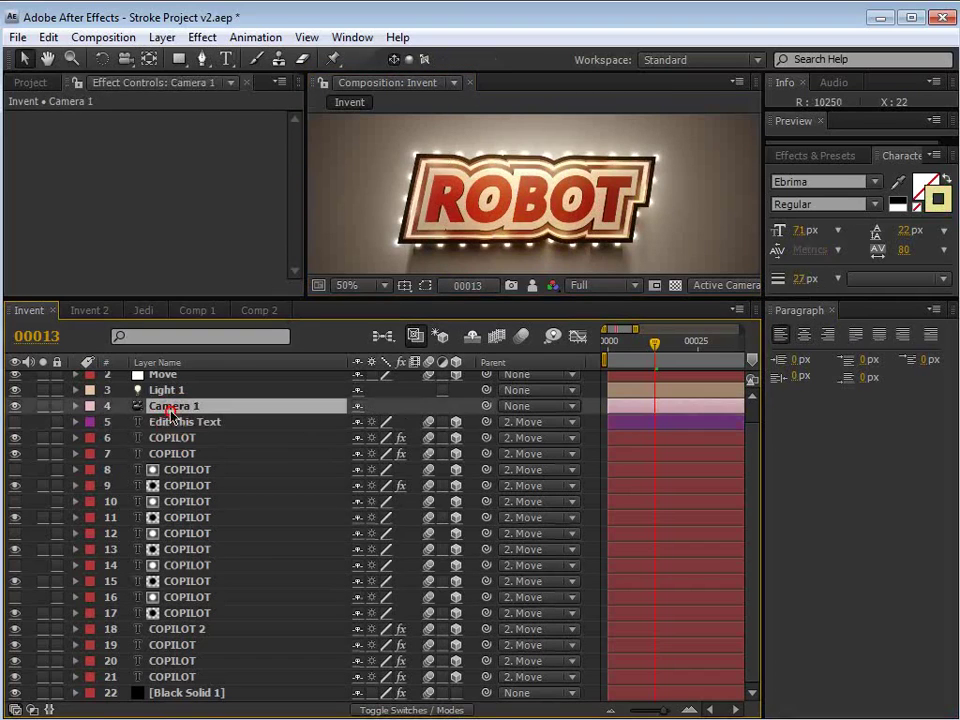
# - Select Invent's text layers 5 through 21 and try successive fonts from DINPro onward, settling on Eras Light ITC
pyautogui.click(172, 422)
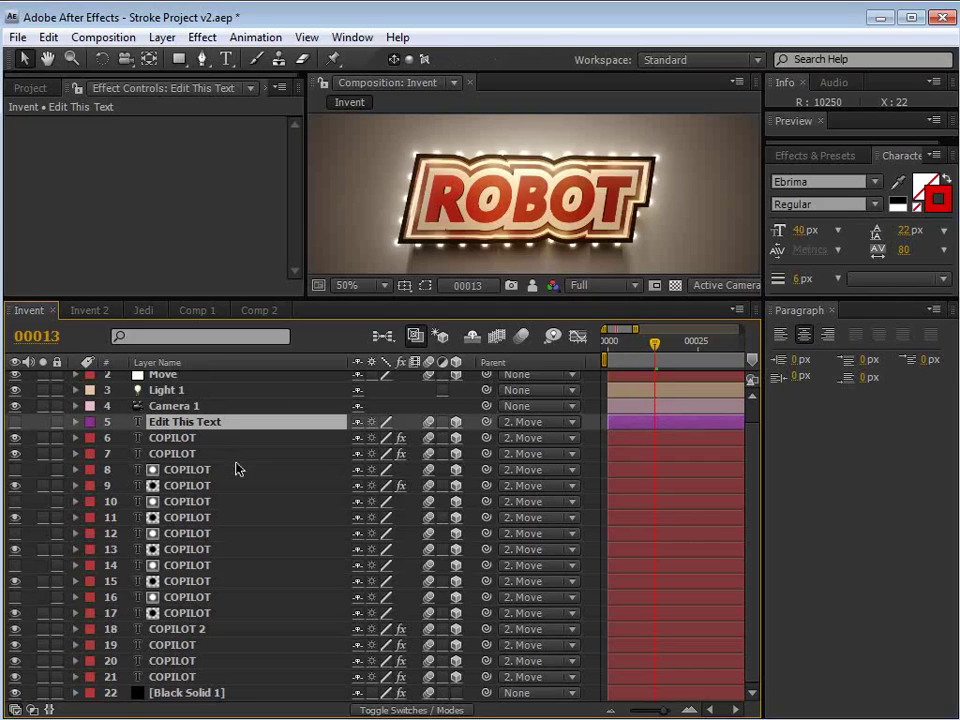
pyautogui.keyDown('shift'); pyautogui.click(177, 678); pyautogui.keyUp('shift')
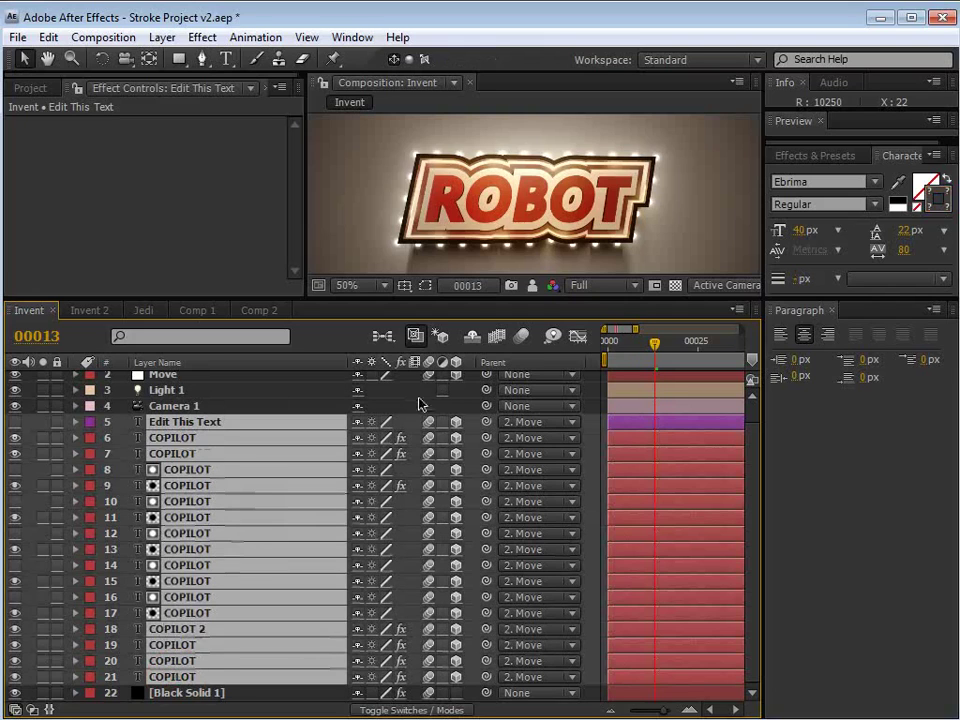
pyautogui.click(825, 183)
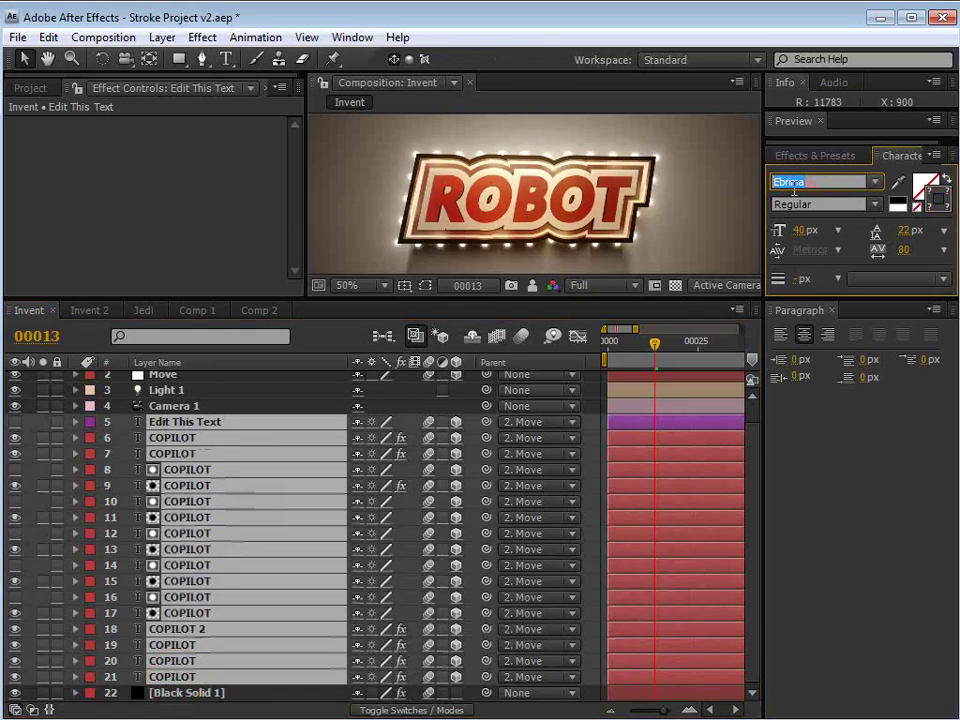
pyautogui.write('DINPro')
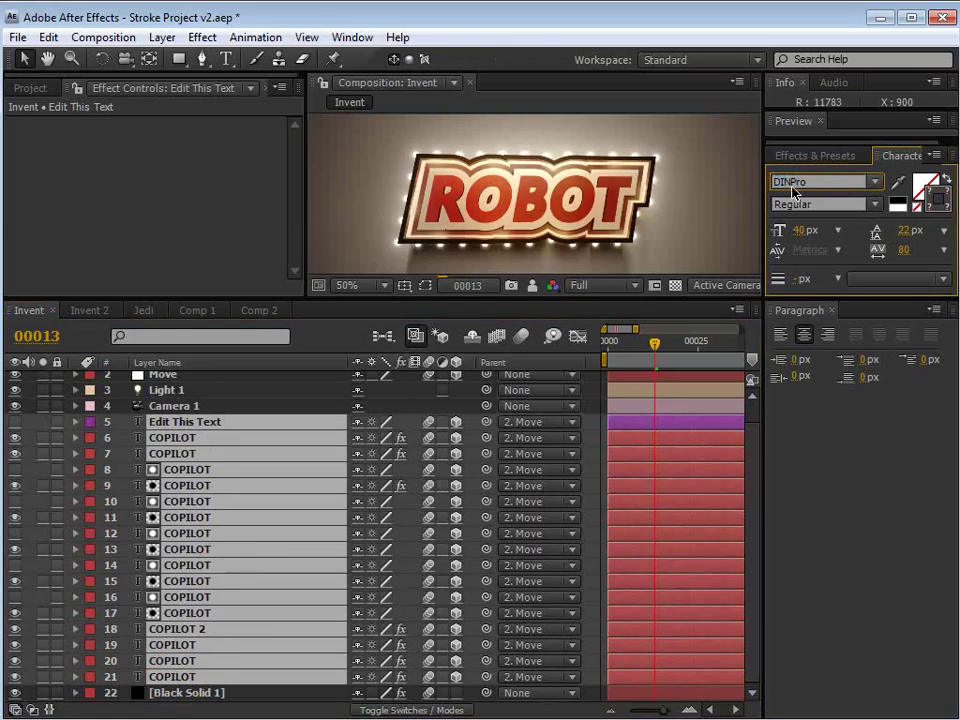
pyautogui.press('Down')
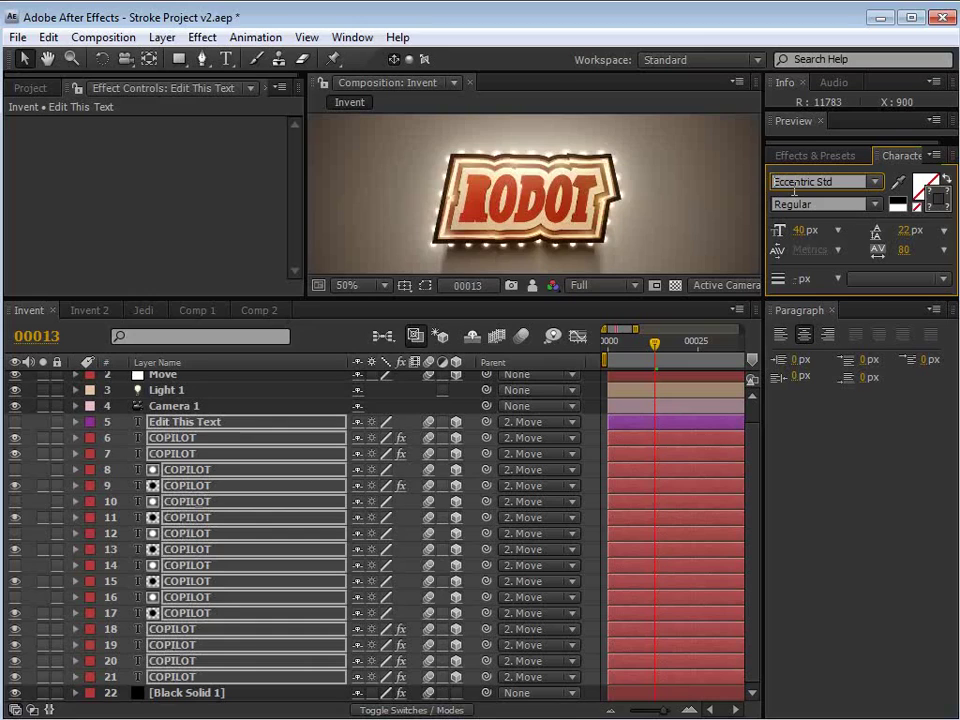
pyautogui.press('Down')
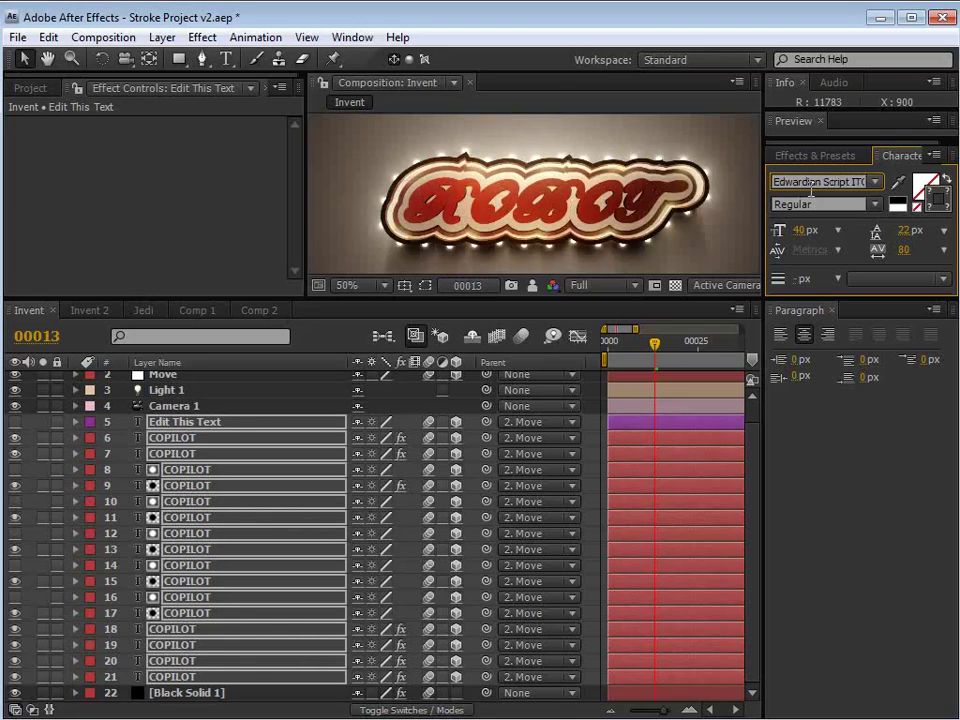
pyautogui.press('Down')
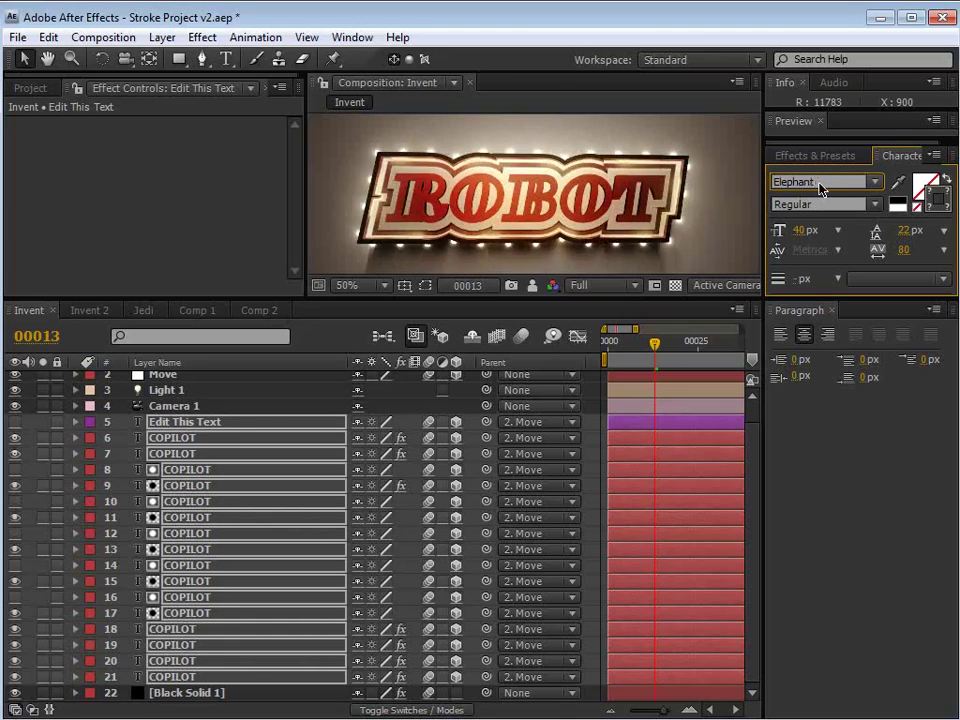
pyautogui.press('Down')
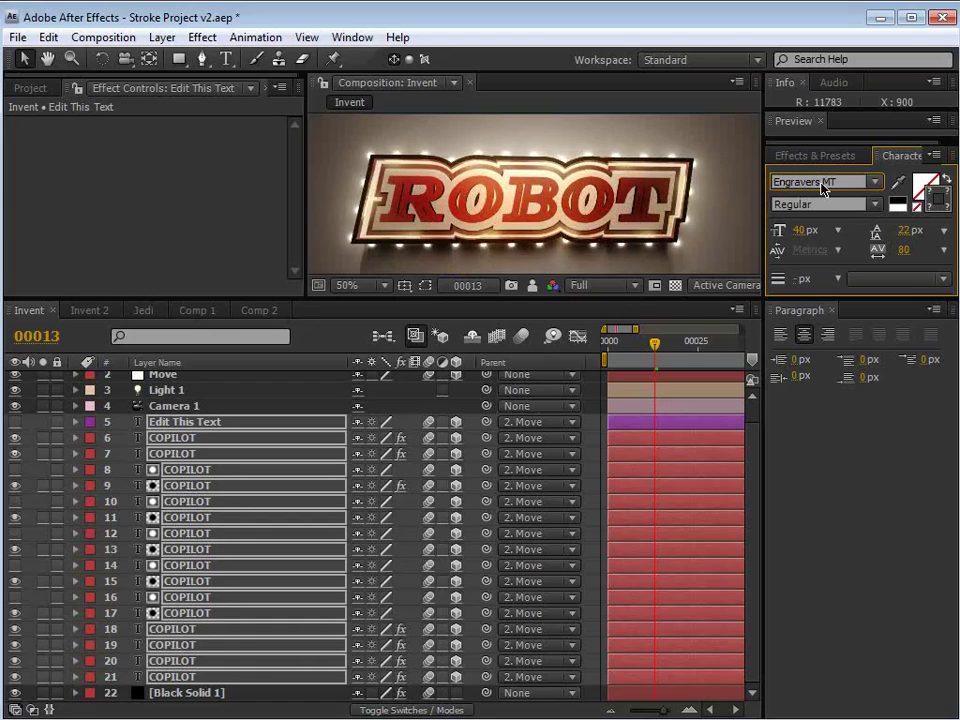
pyautogui.press('Down')
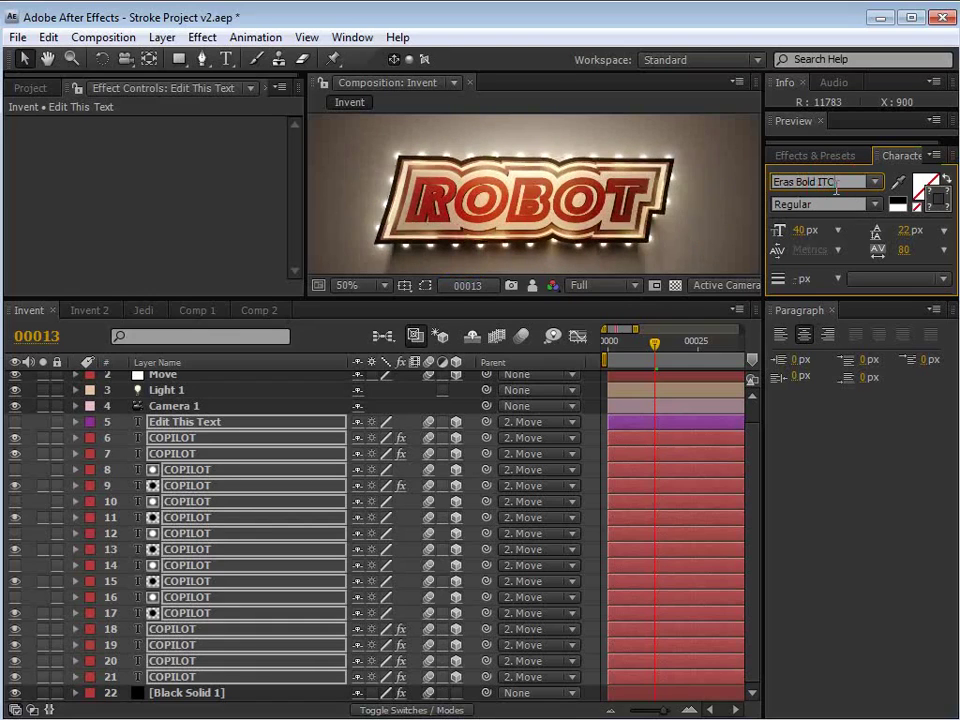
pyautogui.press('Down')
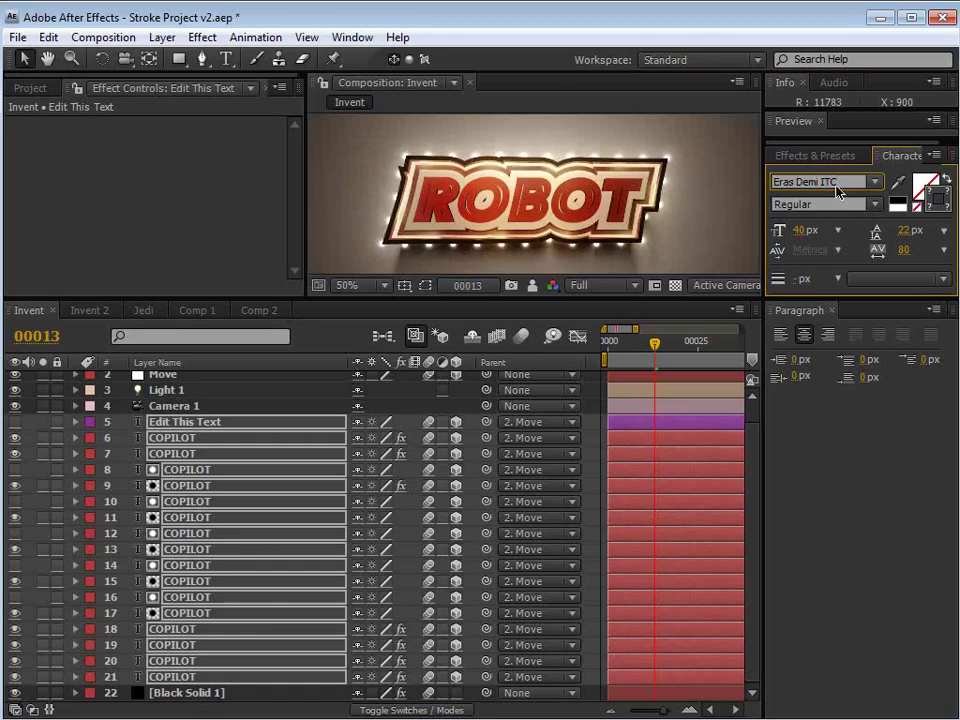
pyautogui.press('Down')
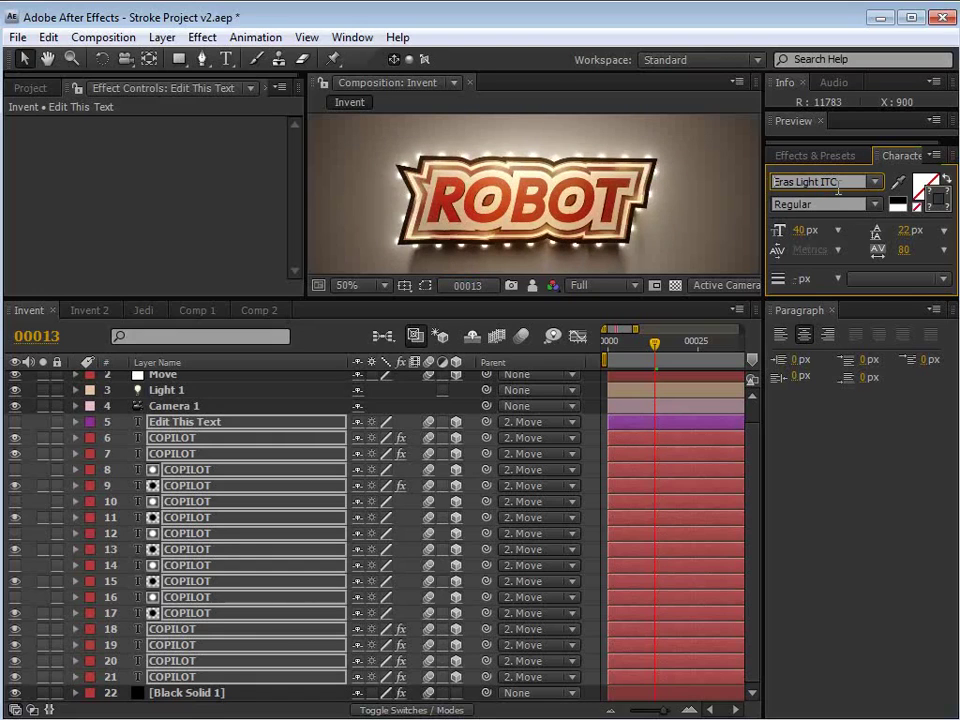
# - Enlarge the composition viewer area, examine the ROBOT sign up close and in a maximized view, and select only Camera 1
pyautogui.scroll(1, 506, 240)
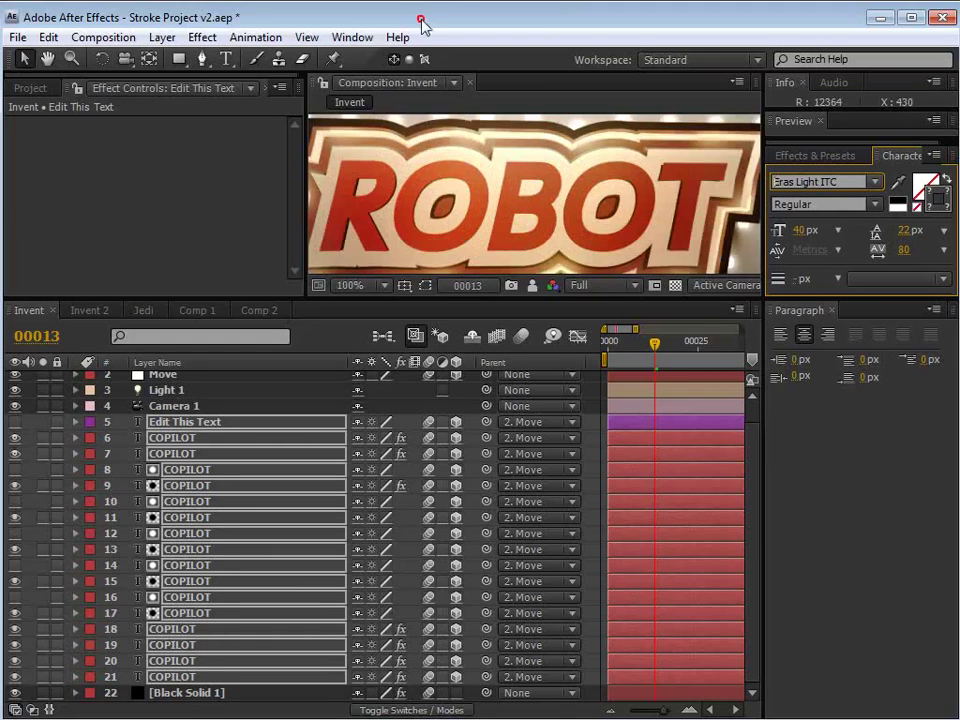
pyautogui.moveTo(330, 299); pyautogui.dragTo(325, 333)
pyautogui.click(448, 273)
pyautogui.press('`')
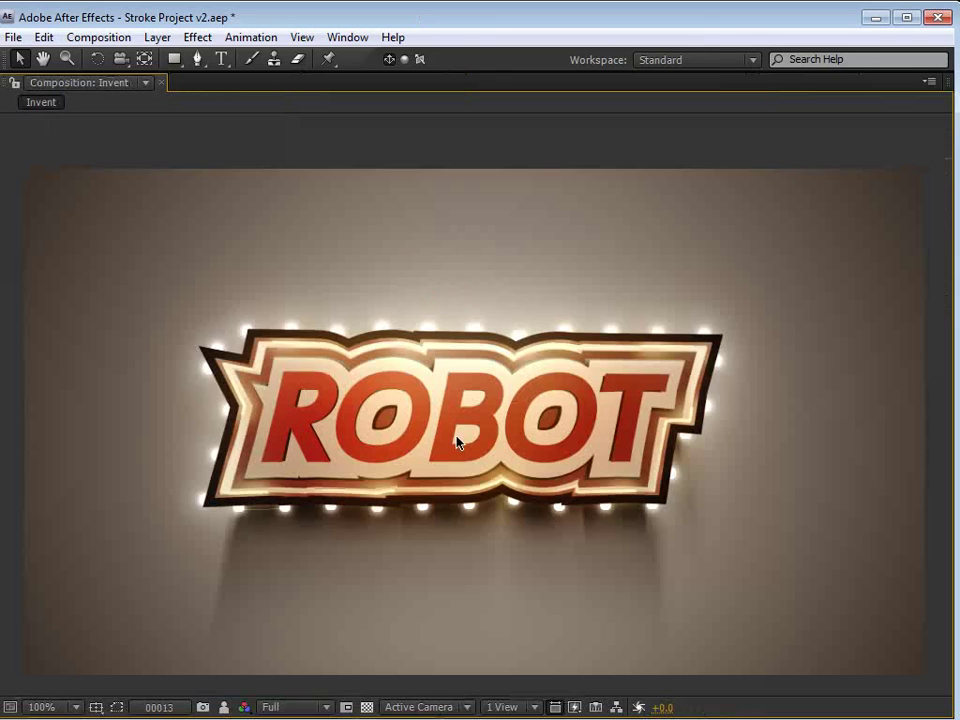
pyautogui.press('`')
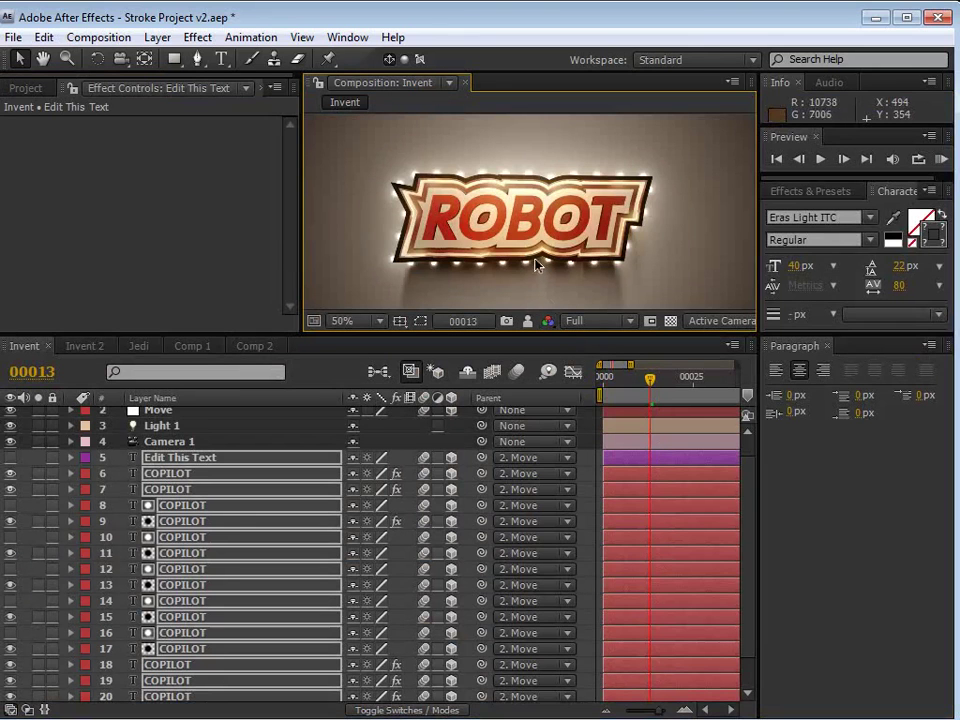
pyautogui.click(201, 442)
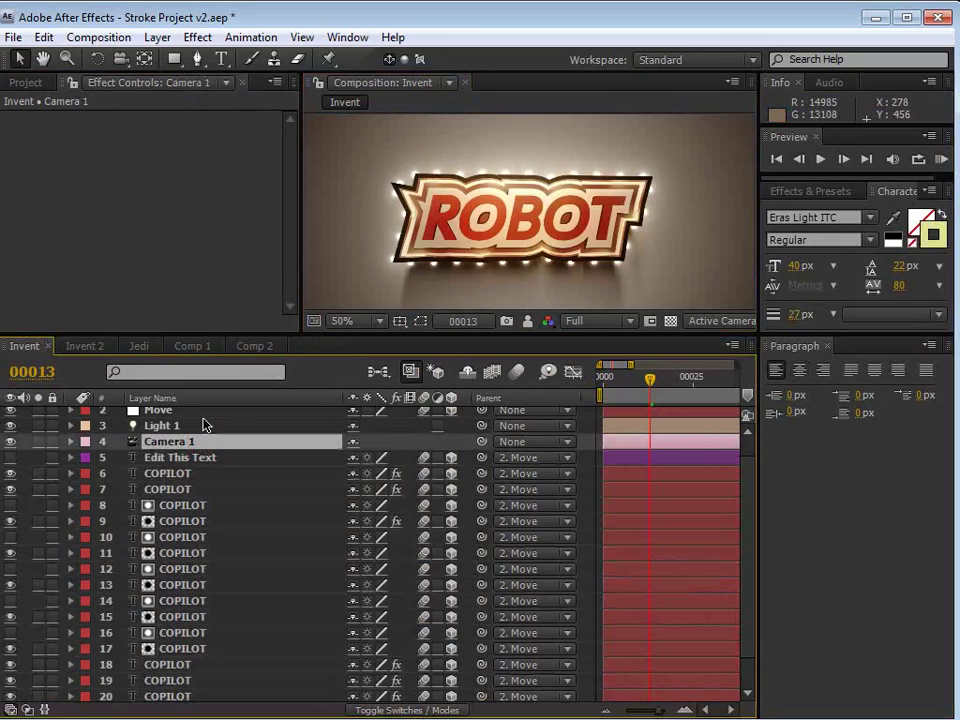
# - In the Invent 2 composition, select text layers 5 through 20 and change their font to Californian FB
pyautogui.click(84, 348)
pyautogui.click(181, 440)
pyautogui.keyDown('shift'); pyautogui.click(172, 675); pyautogui.keyUp('shift')
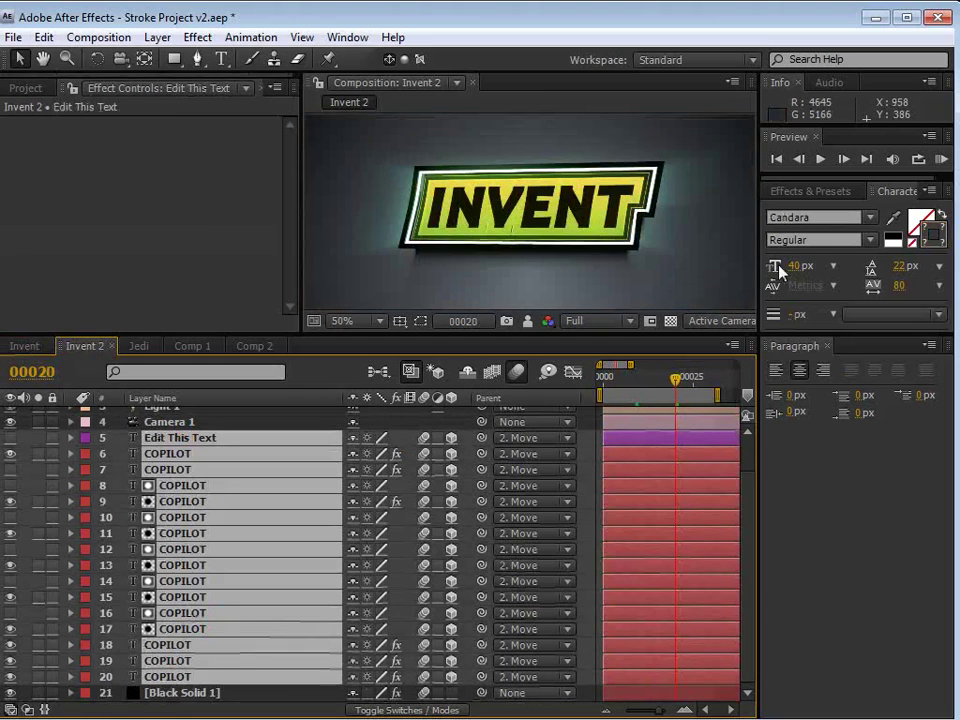
pyautogui.click(805, 219)
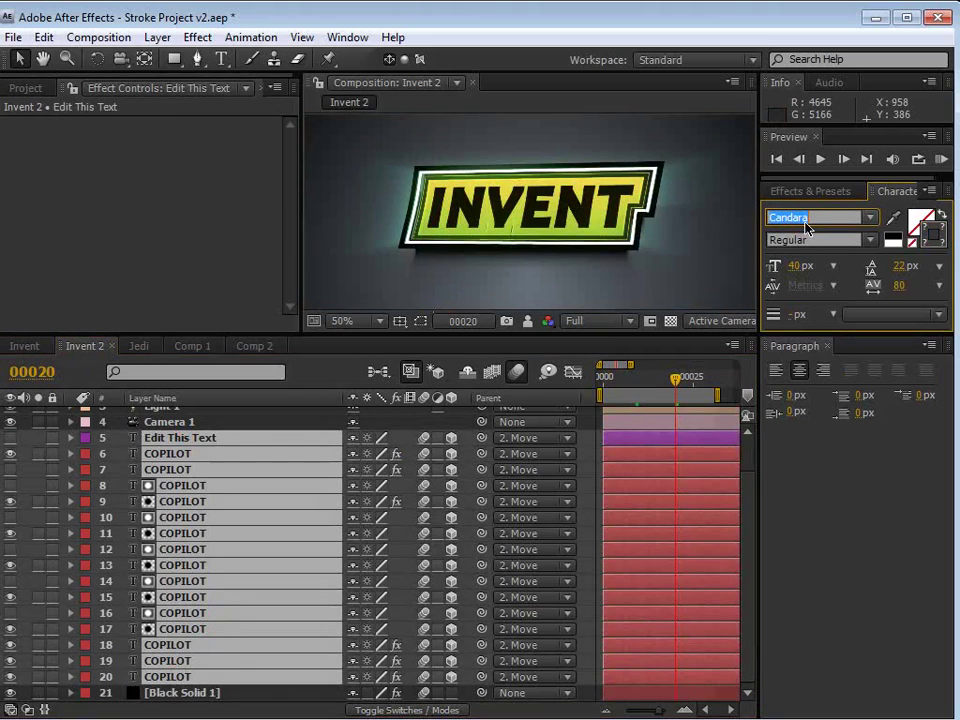
pyautogui.press('Up')
pyautogui.press('Up')
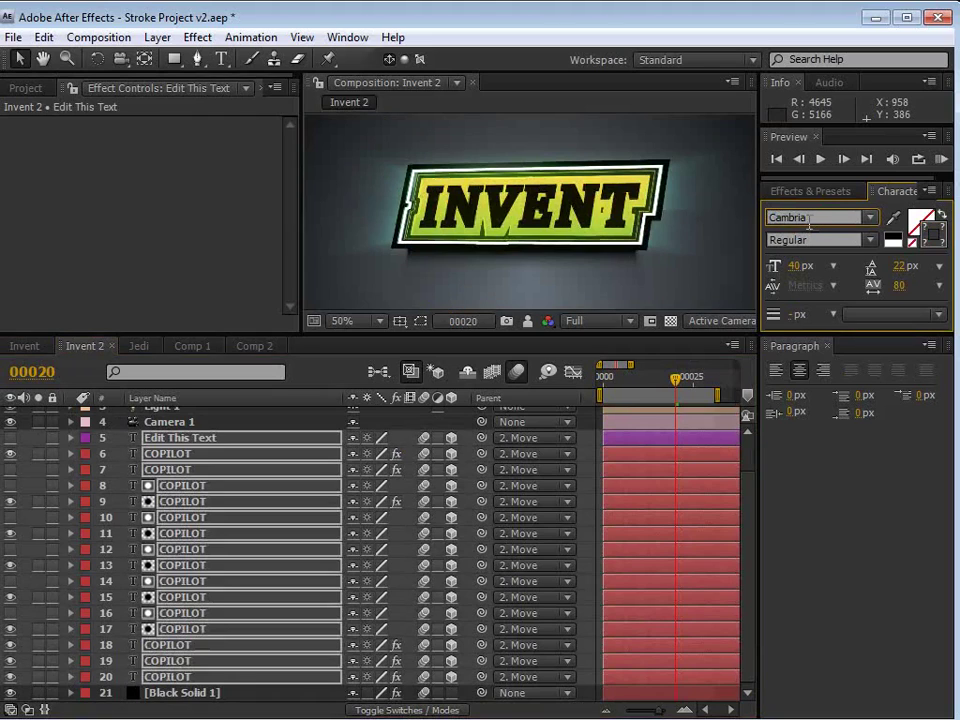
pyautogui.press('Up')
pyautogui.press('Up')
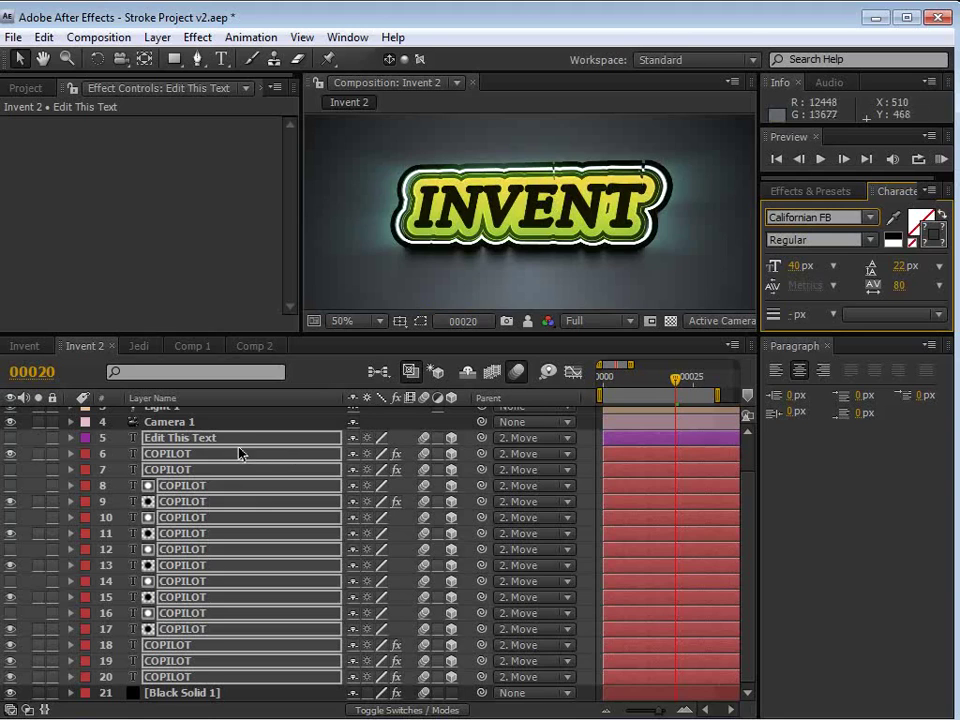
# - Replace the wording of Invent 2's Edit This Text layer with NSYNC
pyautogui.click(165, 421)
pyautogui.doubleClick(170, 440)
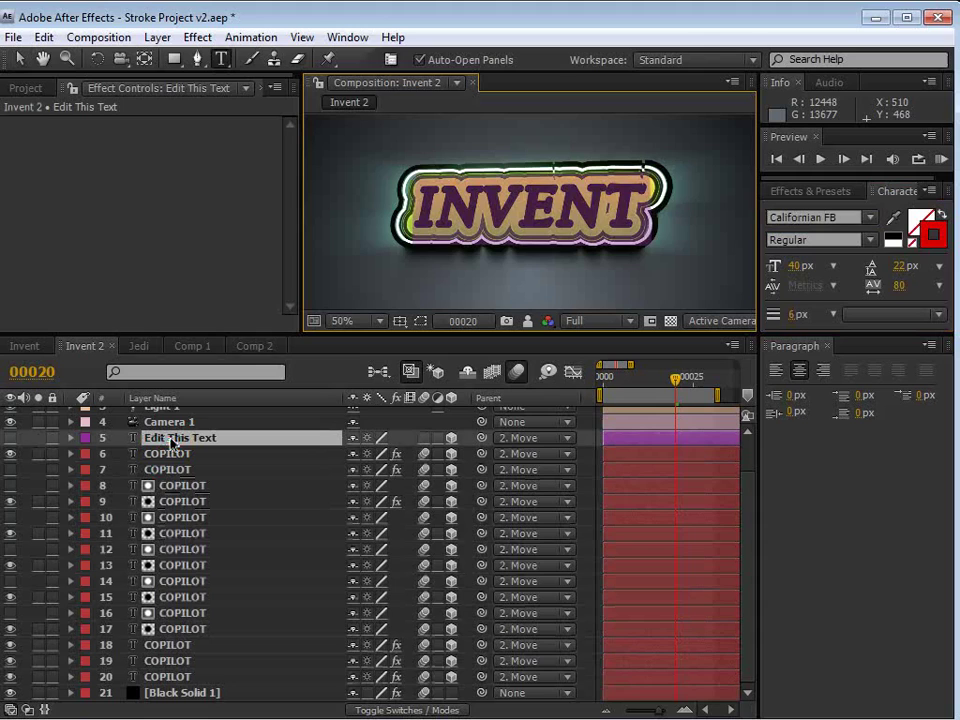
pyautogui.write('COPIL')
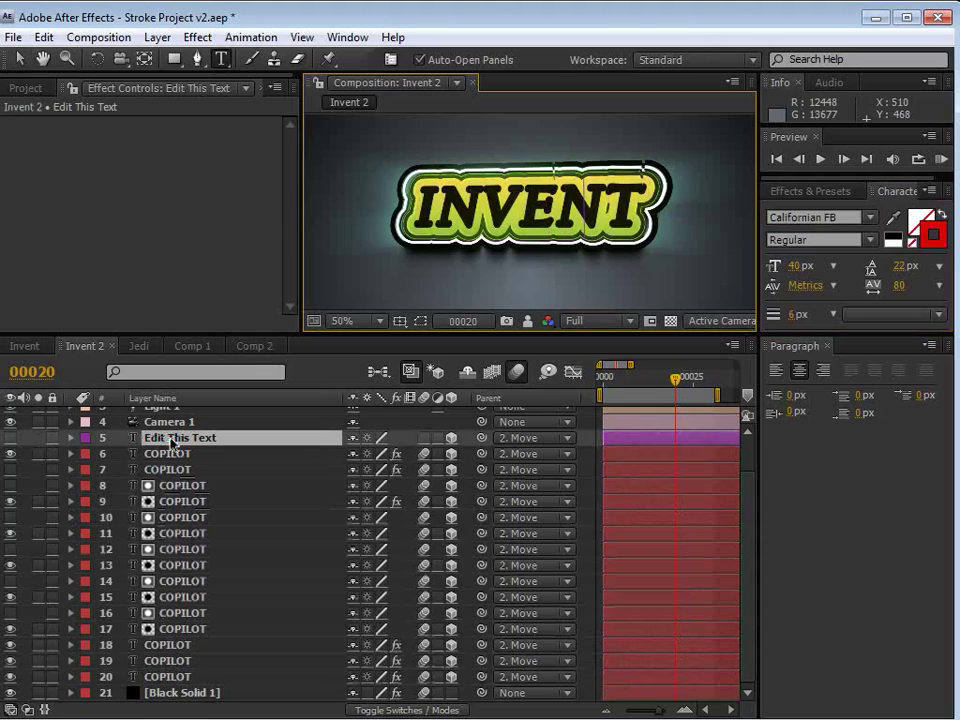
pyautogui.press('Return')
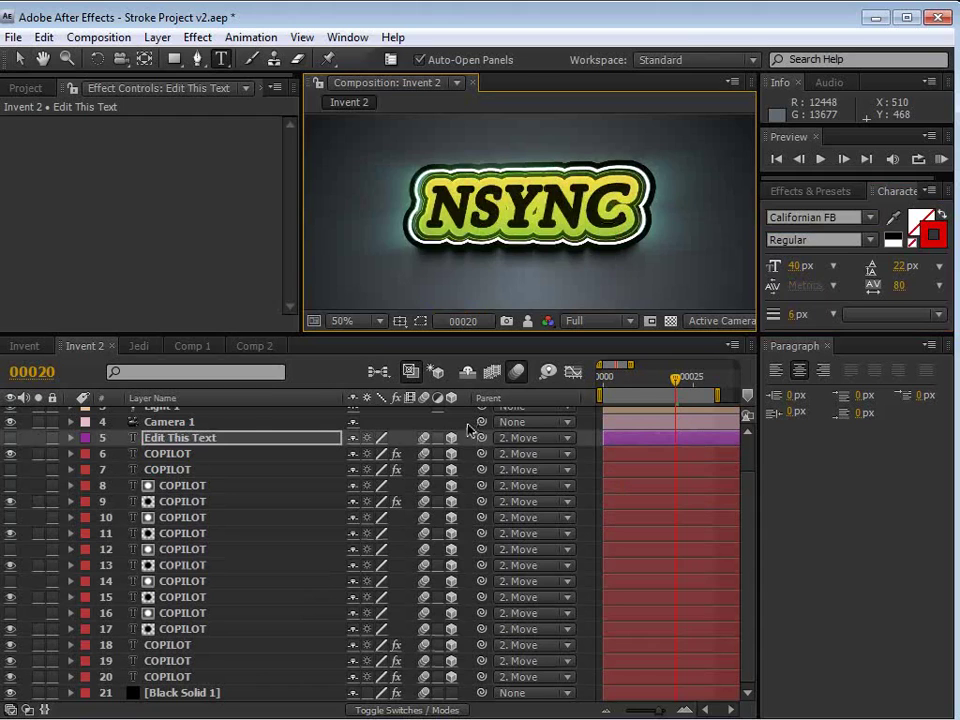
# - View the Jedi composition and return to the Invent composition
pyautogui.click(138, 346)
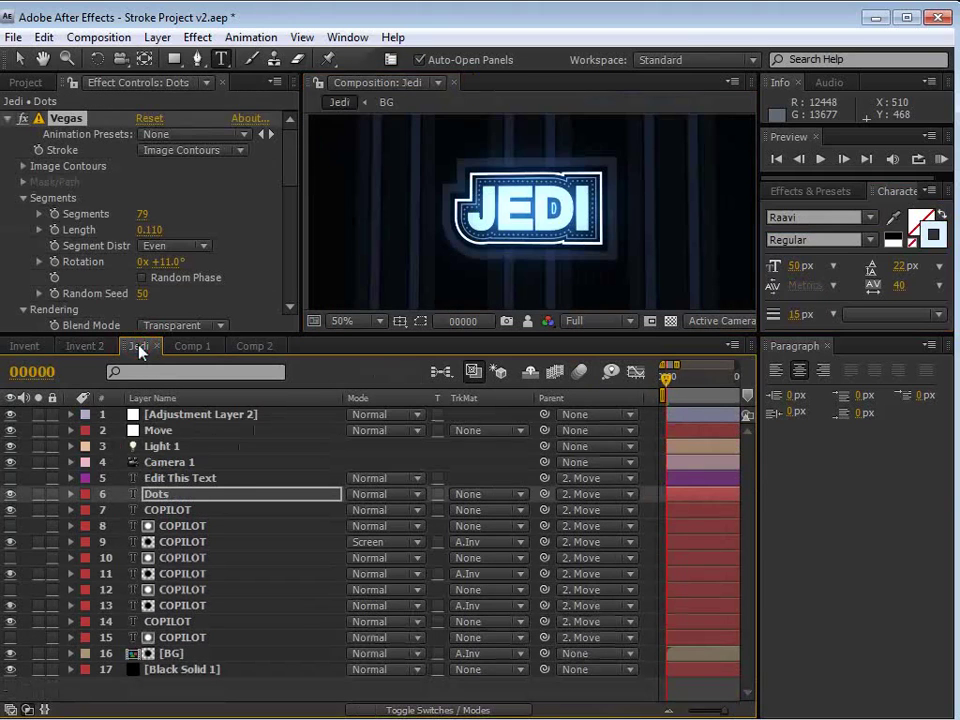
pyautogui.click(24, 346)
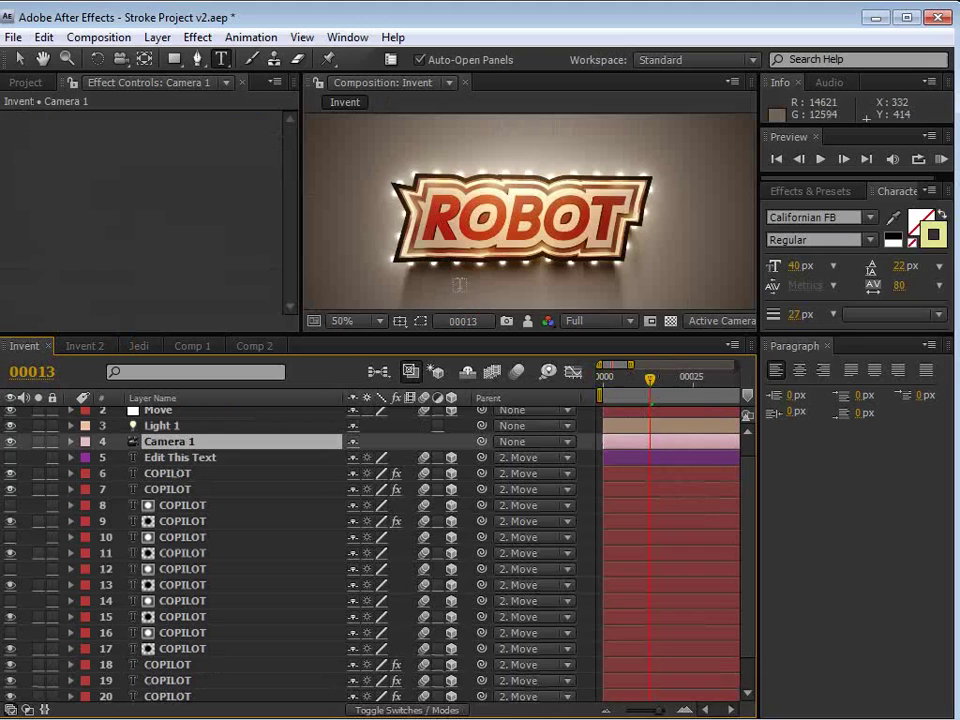